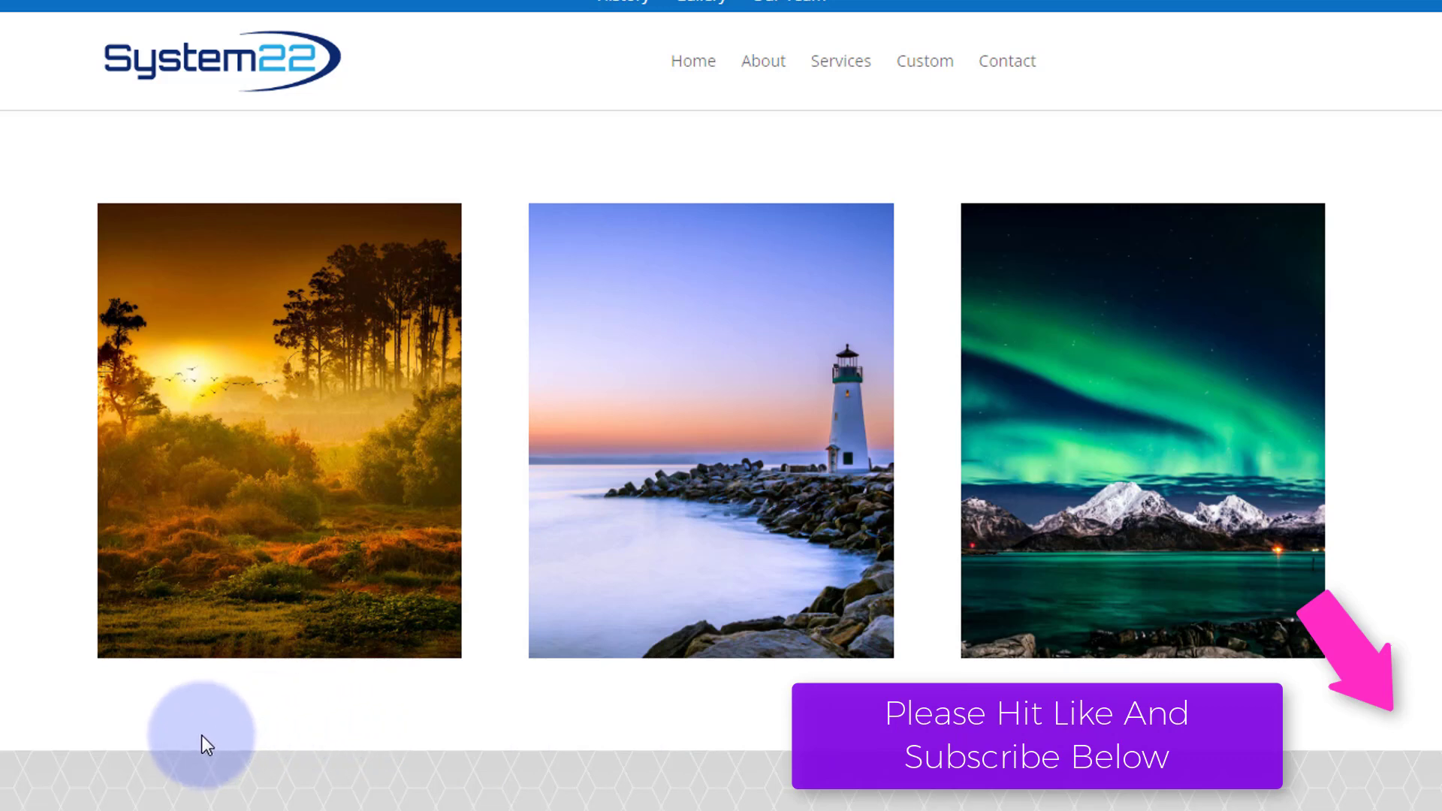
pyautogui.moveTo(258, 561)
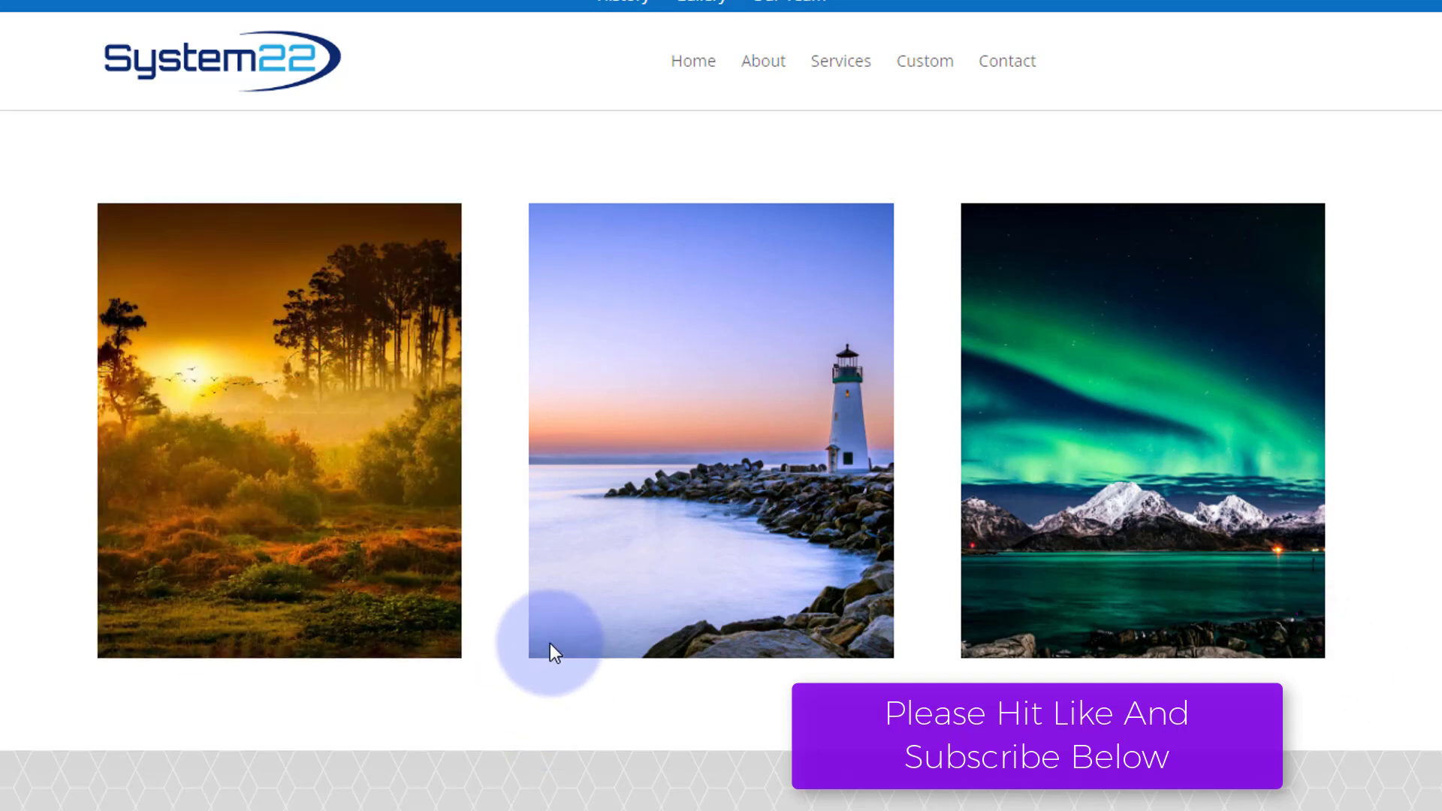
pyautogui.moveTo(549, 472)
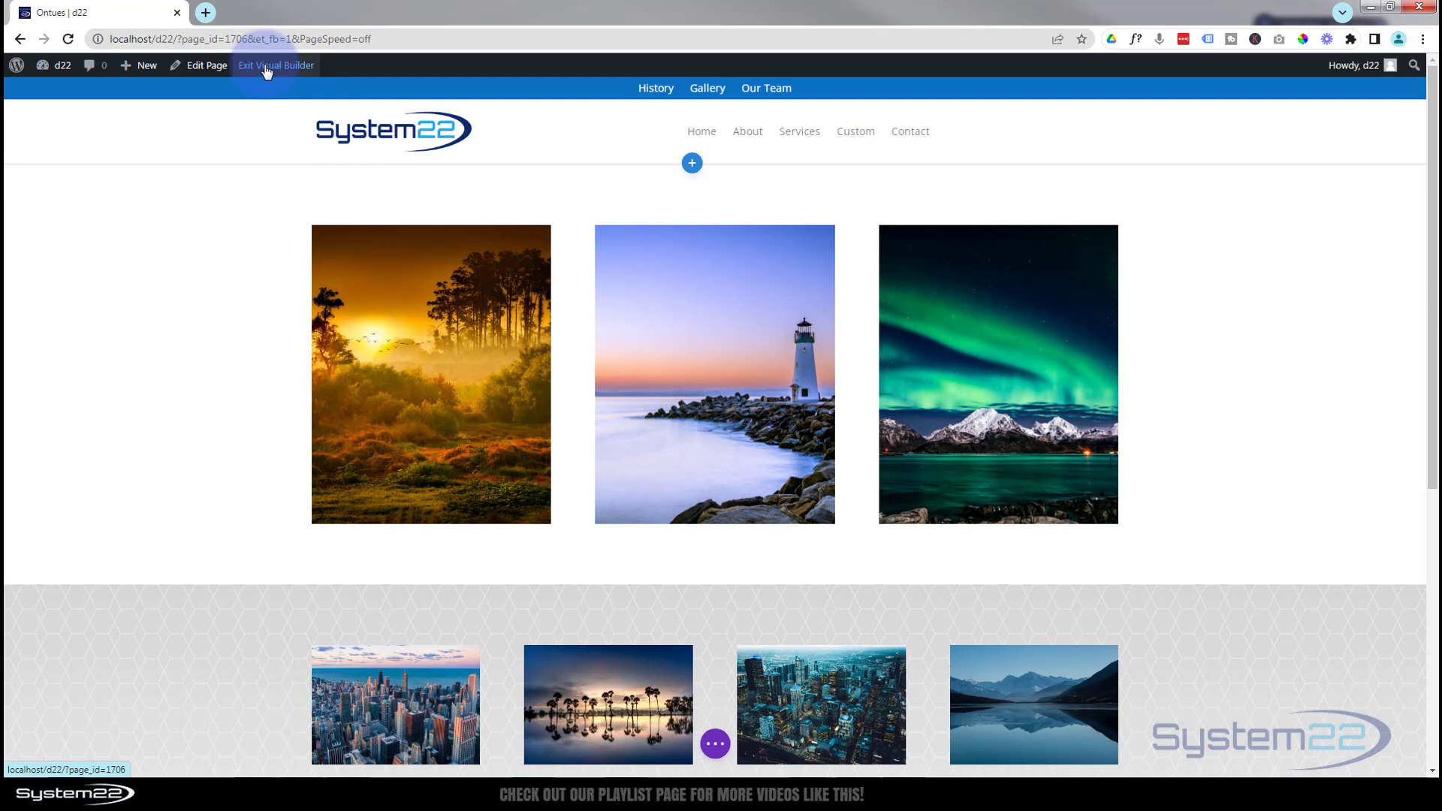
# Insert a new row with three equal columns below the row of three large images.
pyautogui.moveTo(204, 346)
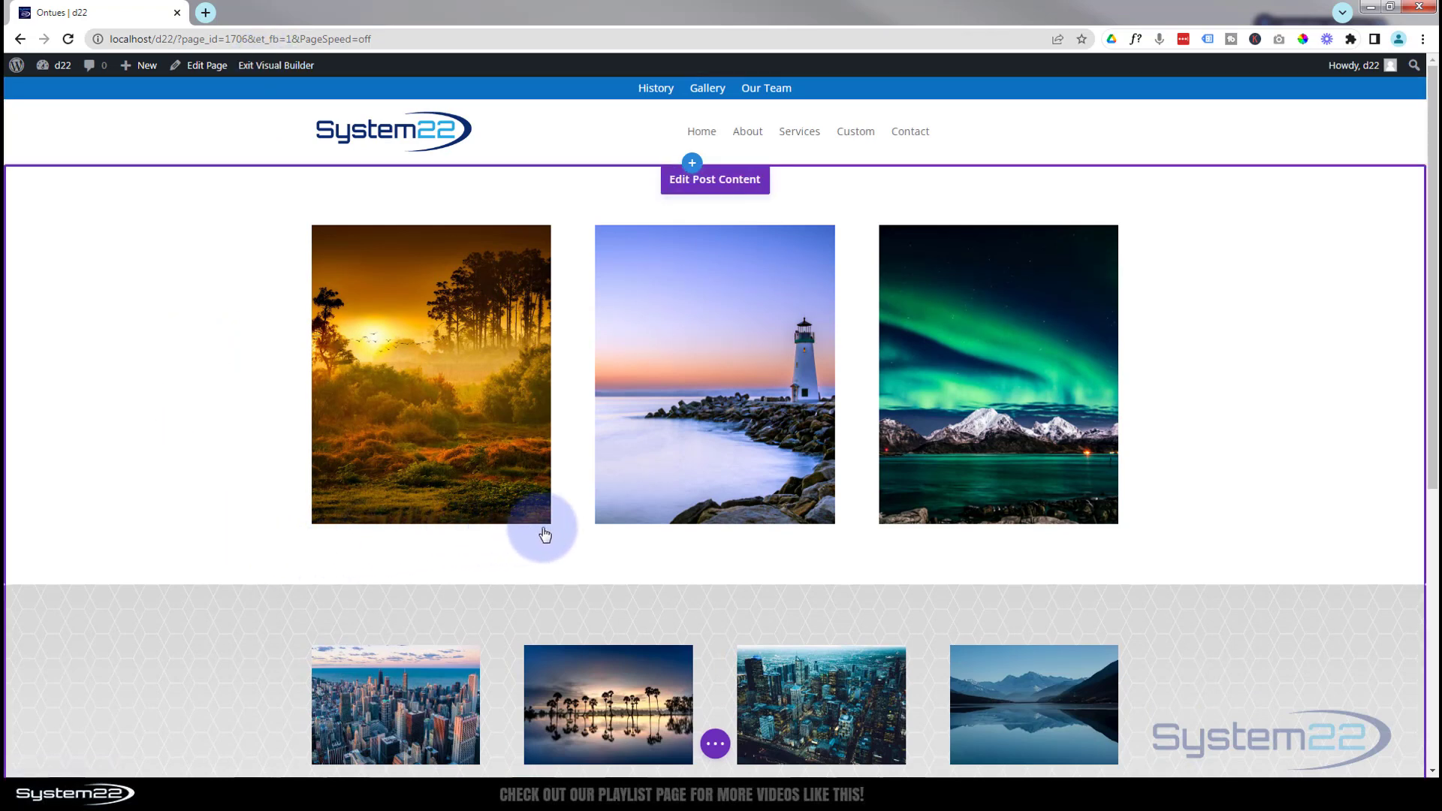
pyautogui.click(573, 526)
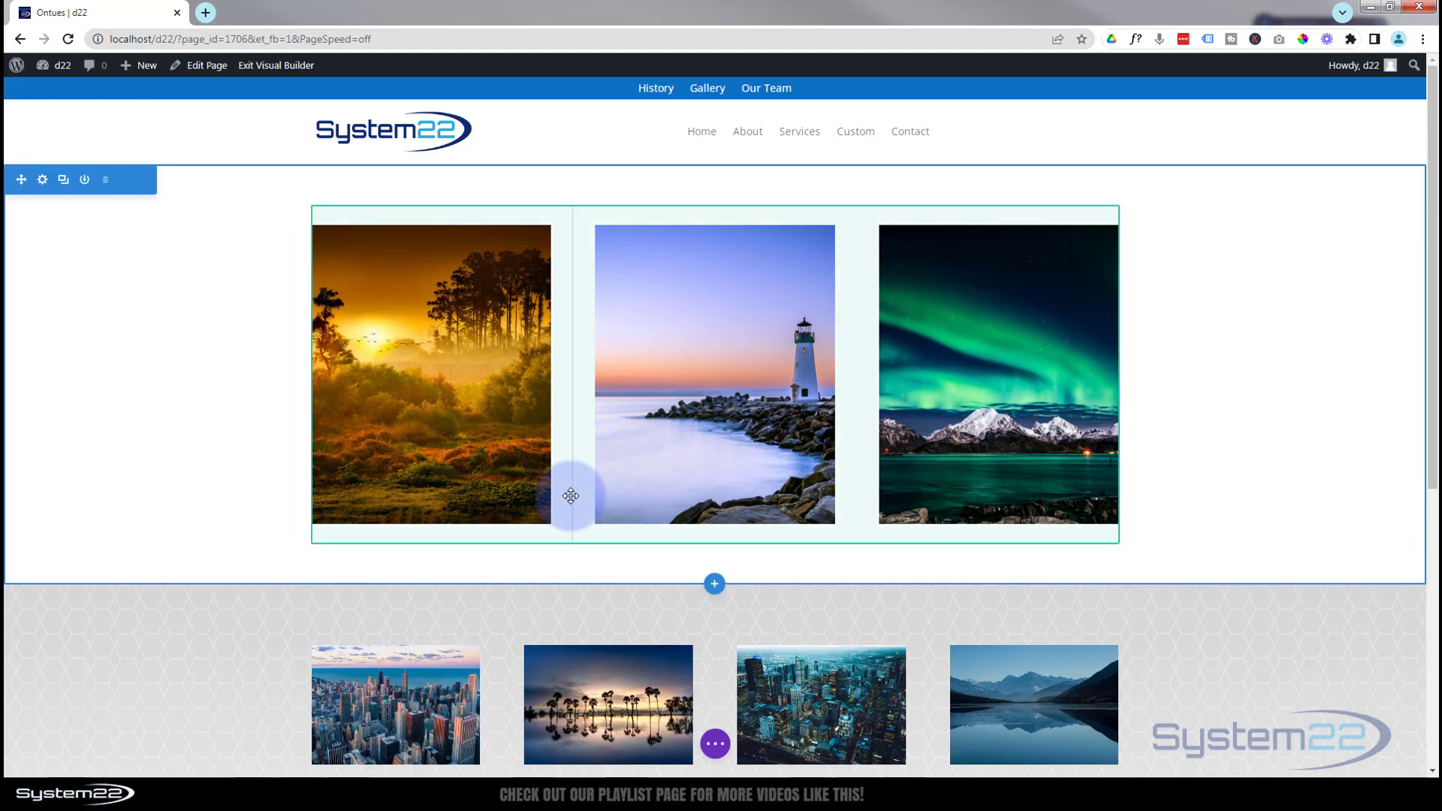
pyautogui.click(715, 543)
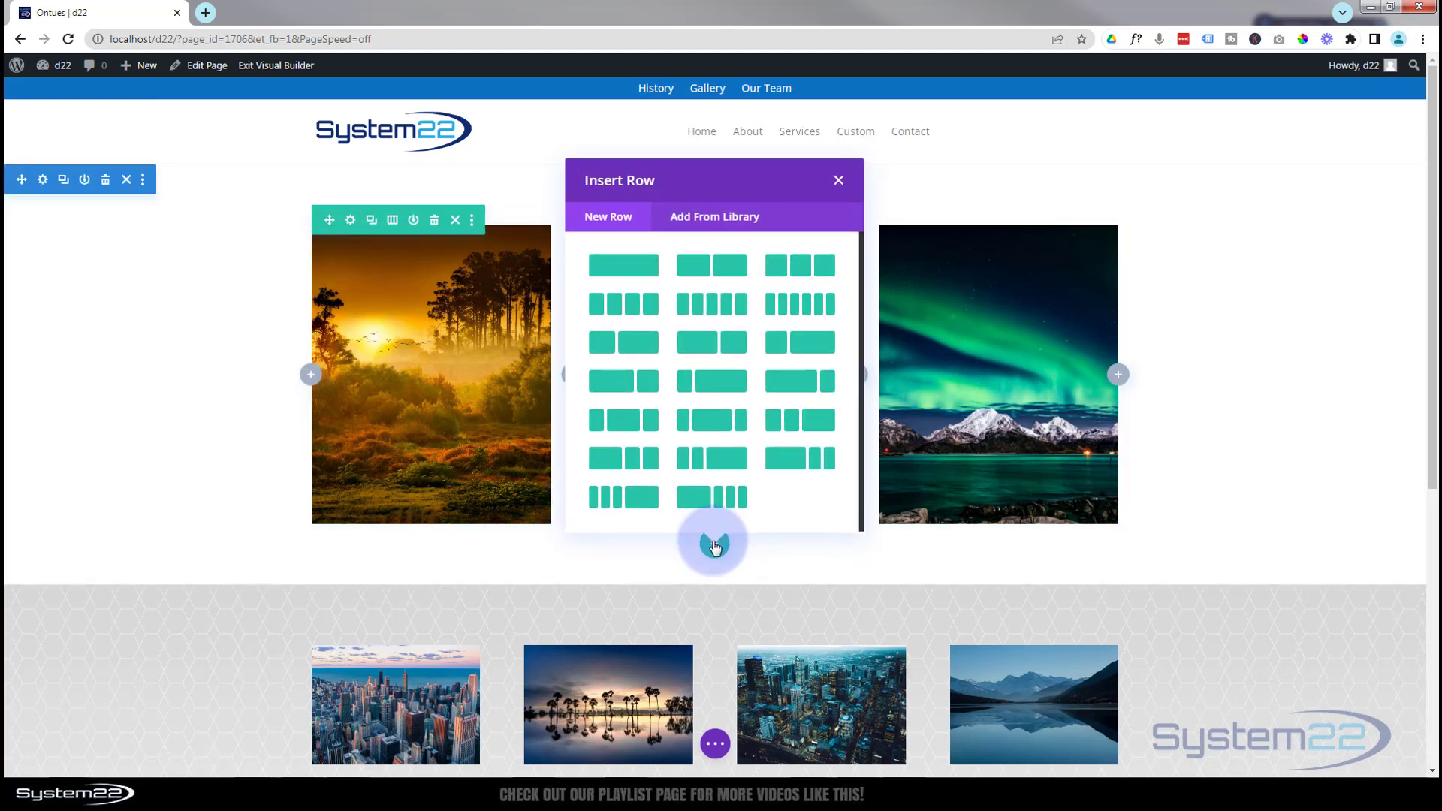
pyautogui.click(803, 269)
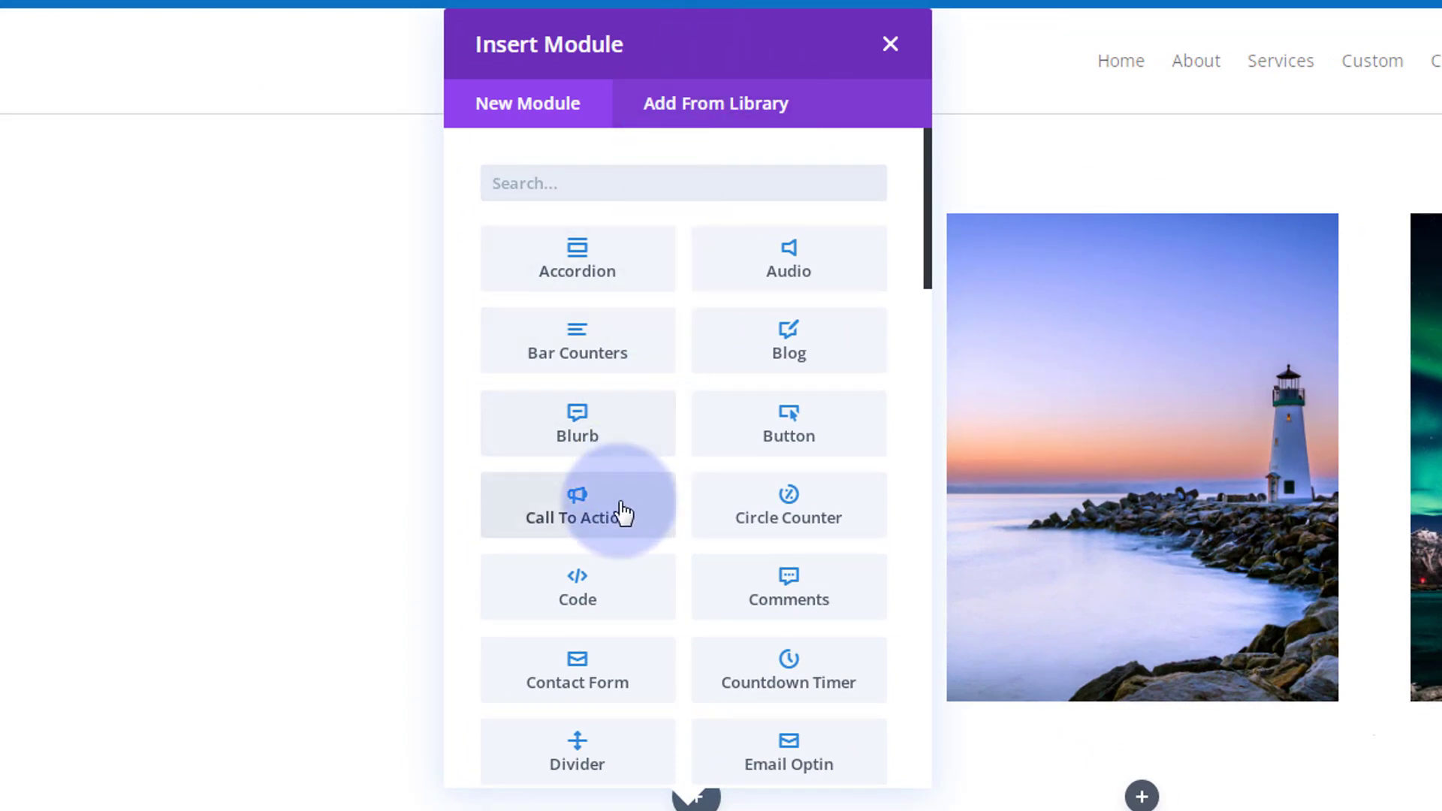
# Add a Call To Action module to the first column of the new row.
pyautogui.scroll(-1, 781, 481)
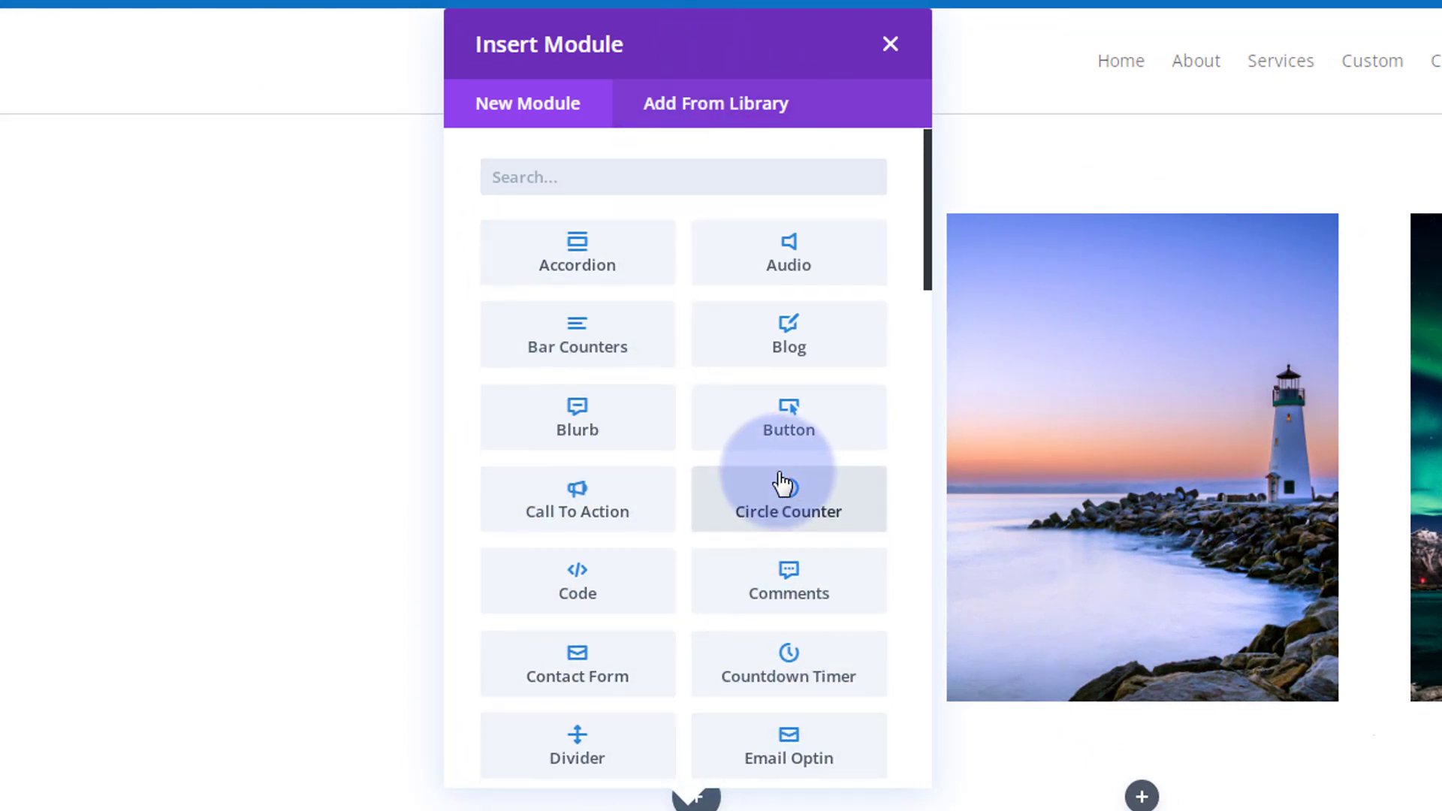
pyautogui.scroll(-3, 781, 483)
pyautogui.scroll(4, 773, 515)
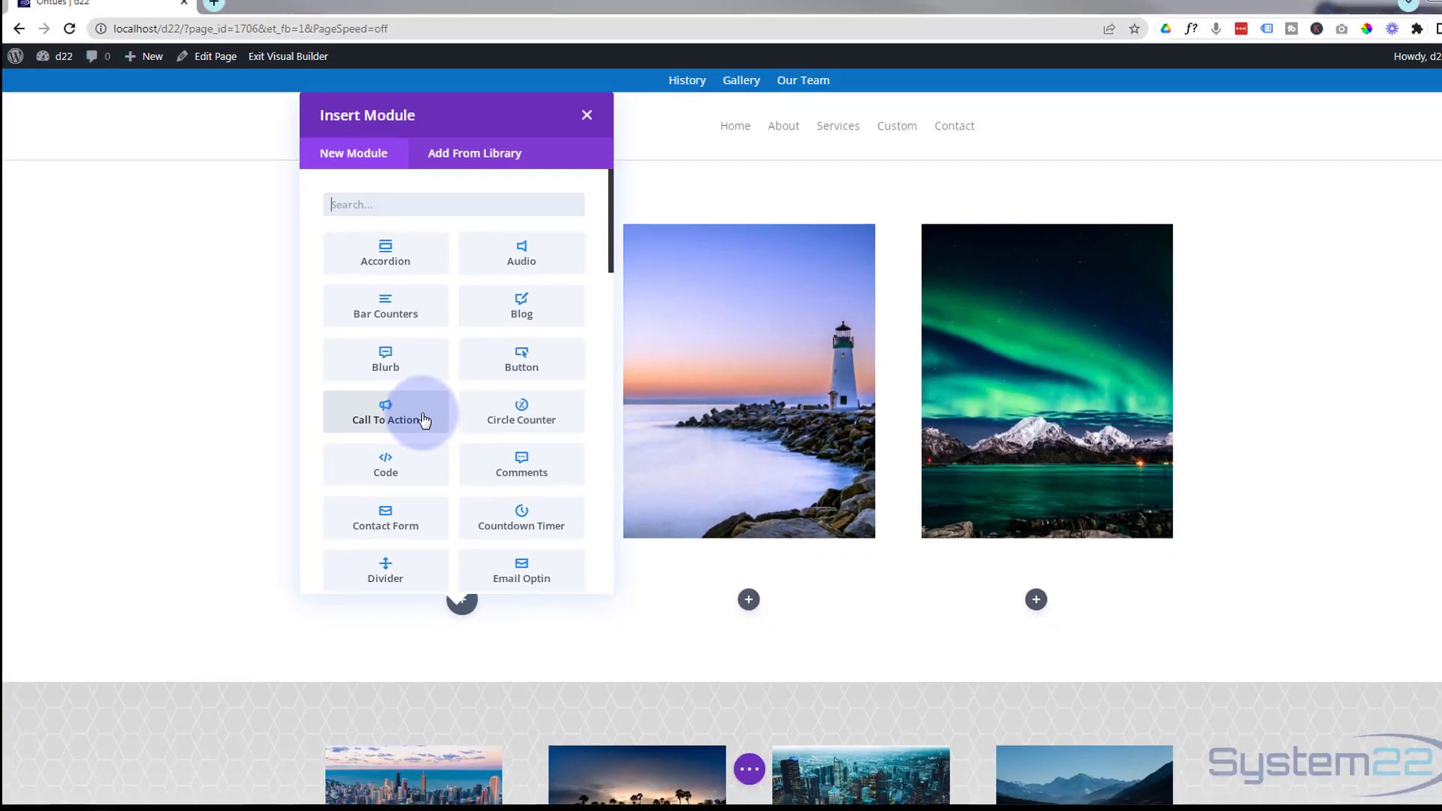
pyautogui.click(424, 420)
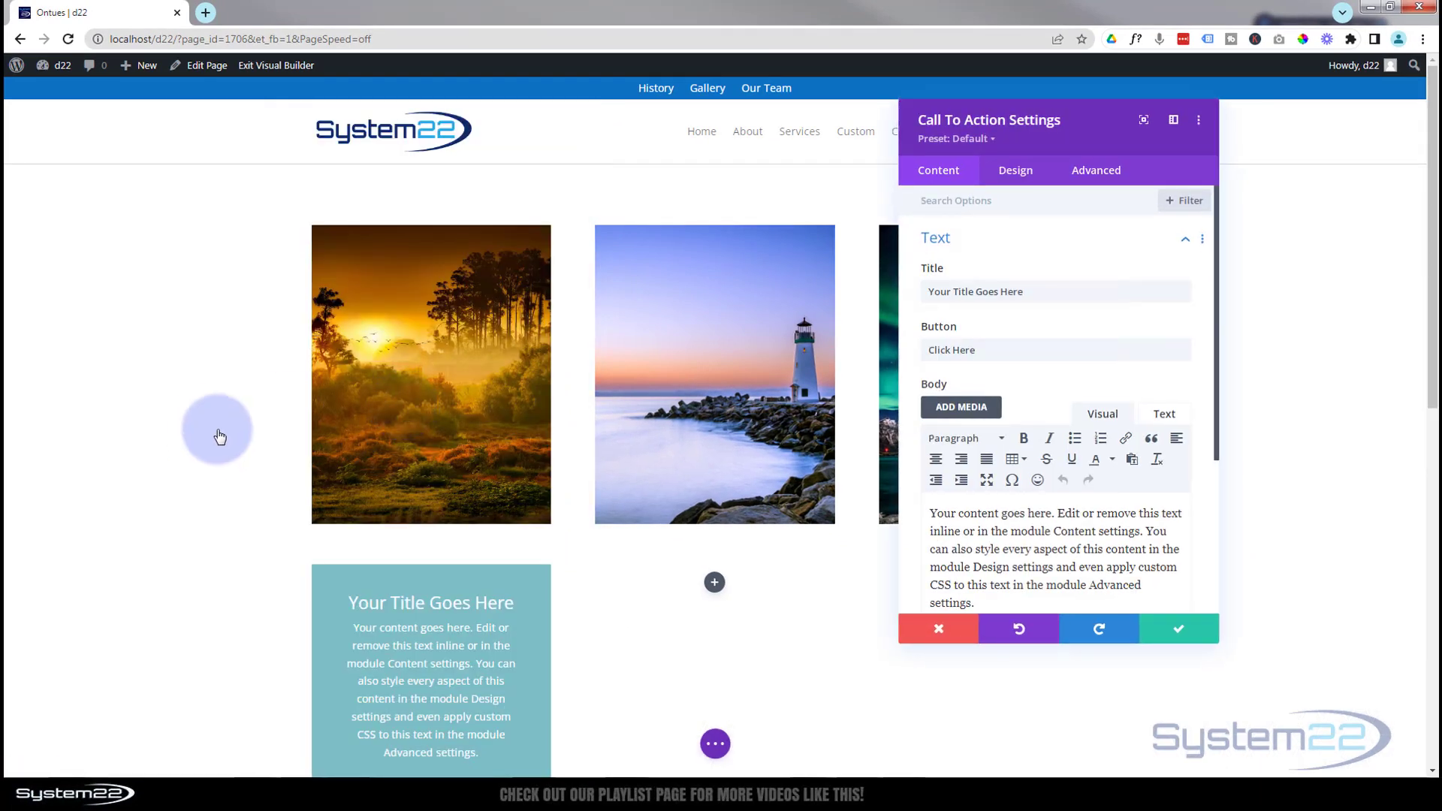
# Set the Call To Action module's button link URL to # and save the module.
pyautogui.scroll(-4, 195, 423)
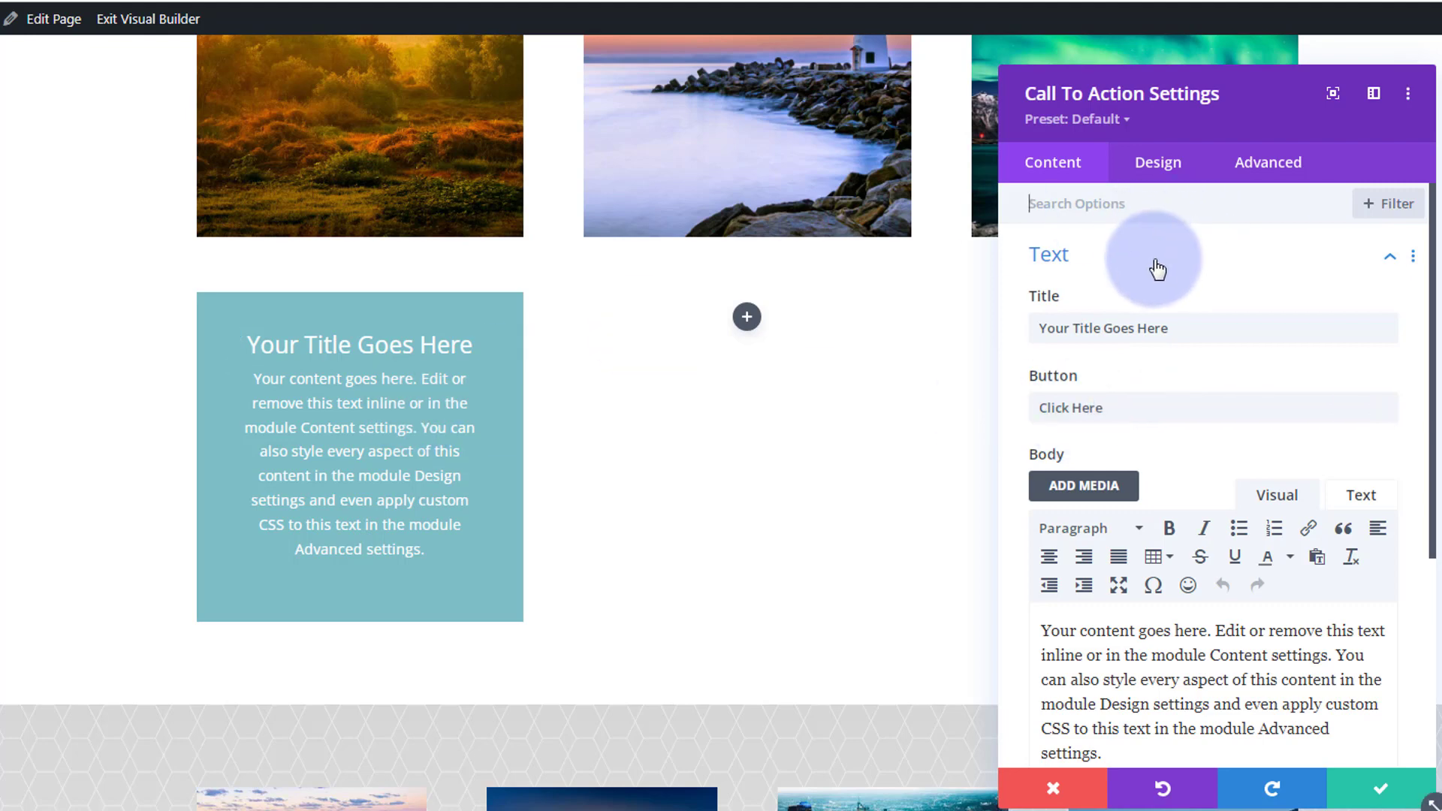
pyautogui.scroll(-4, 1159, 271)
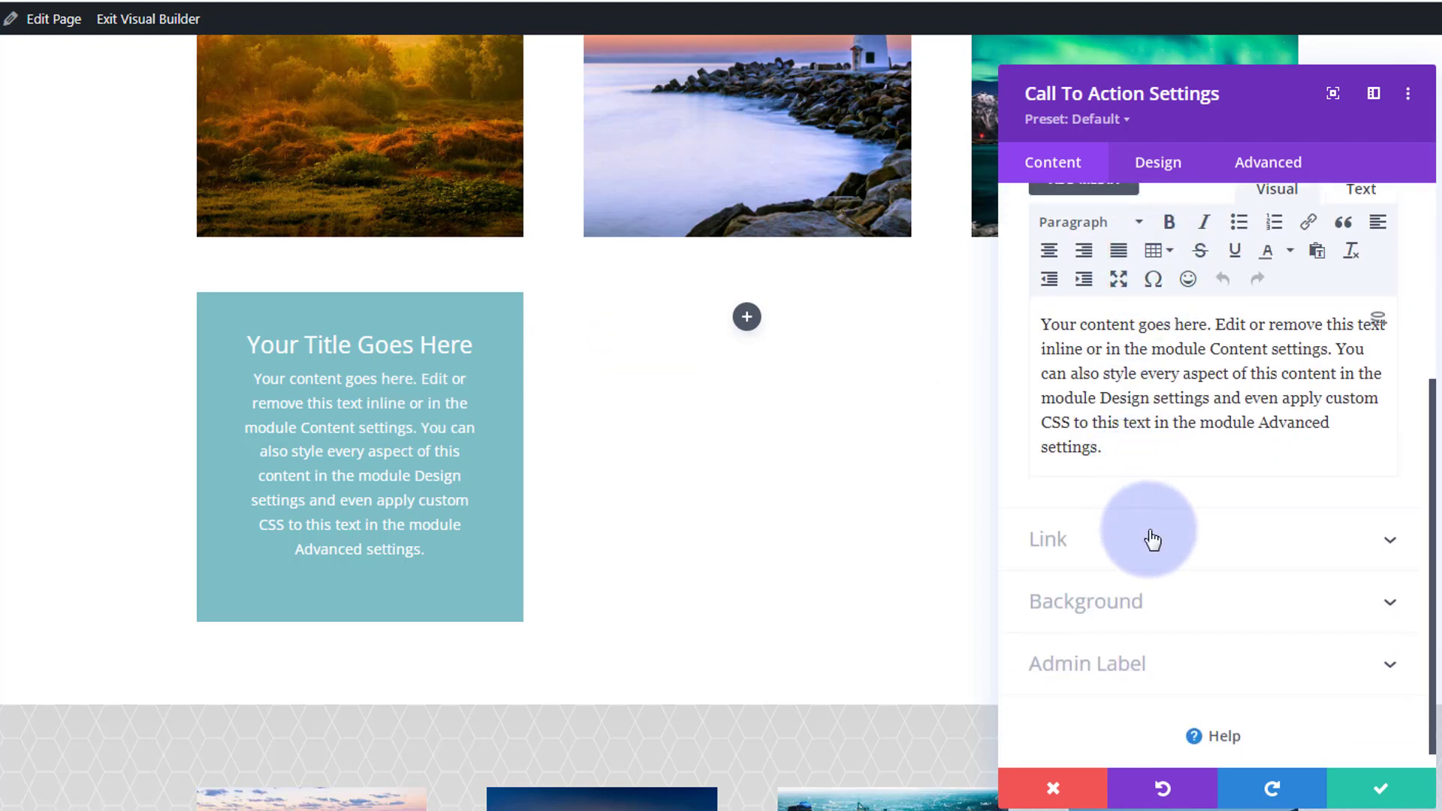
pyautogui.click(1158, 550)
pyautogui.click(1059, 285)
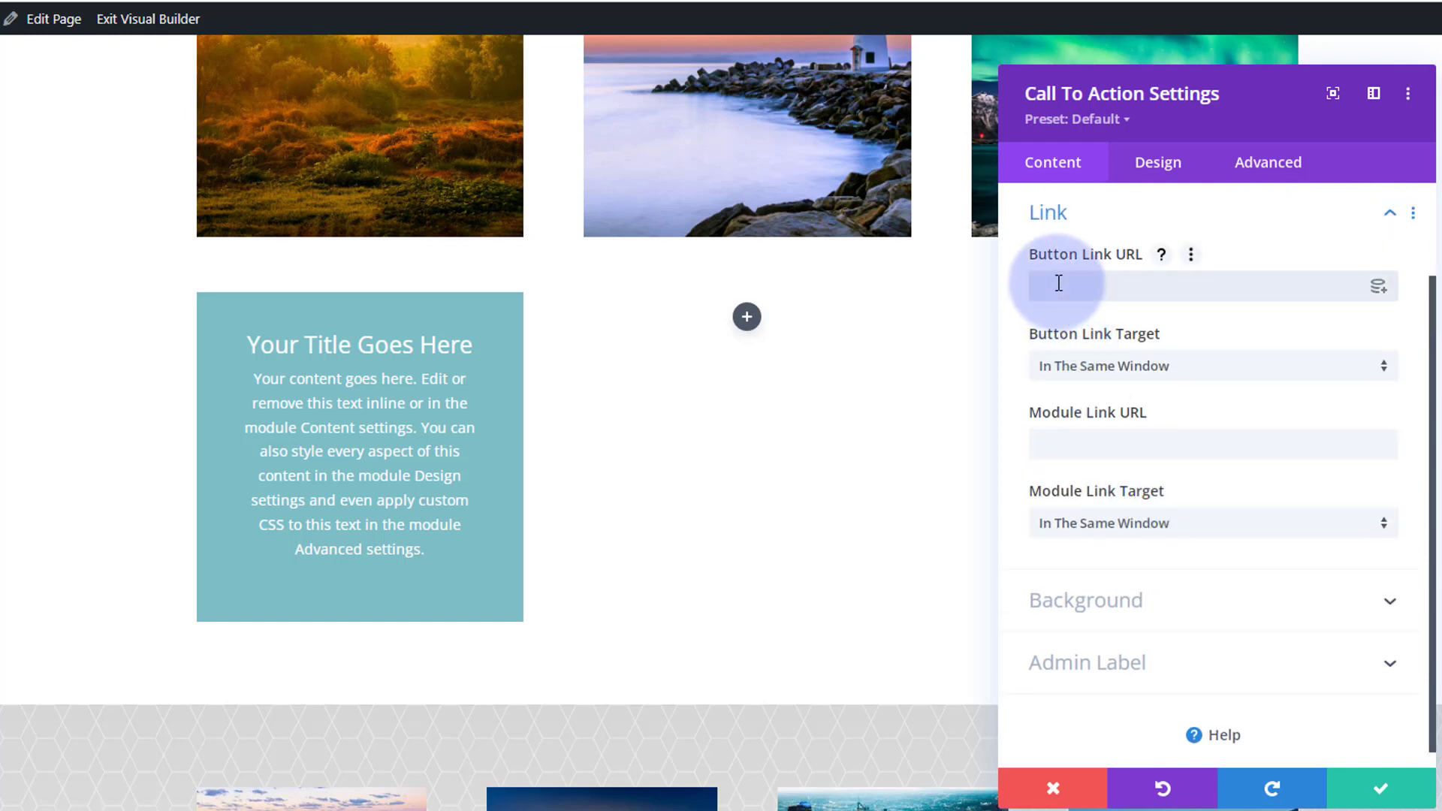
pyautogui.write('#')
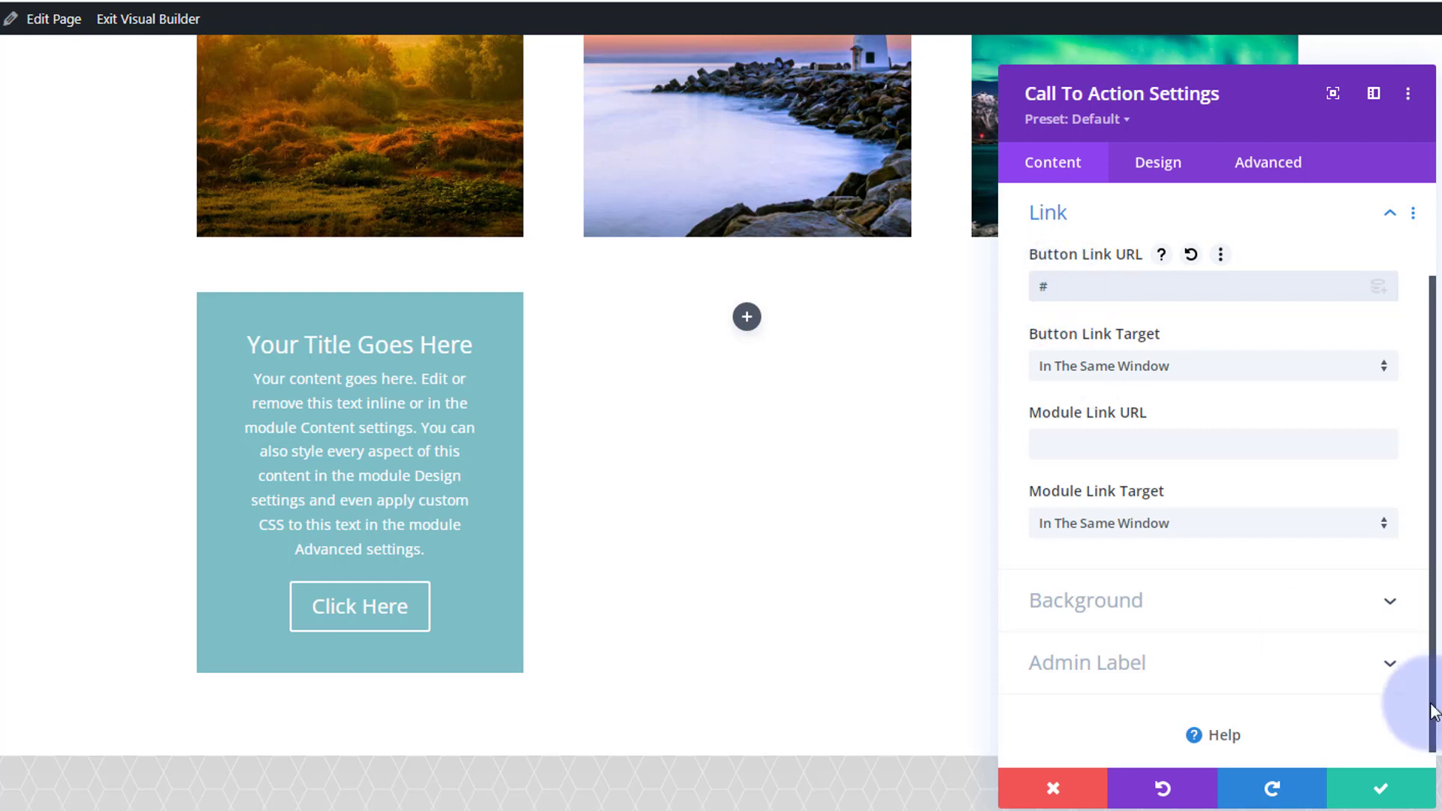
pyautogui.click(1385, 798)
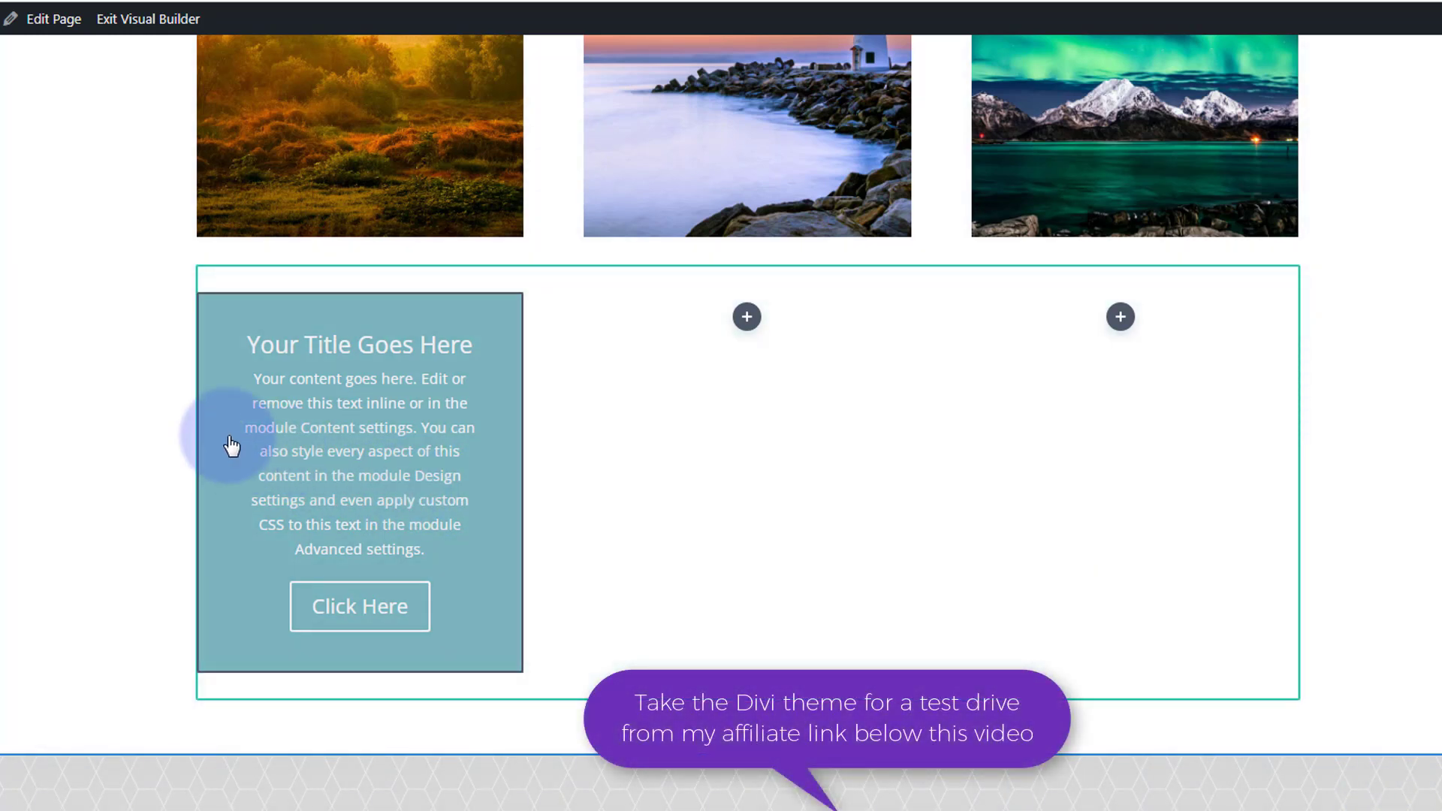
# Duplicate the Call To Action module and place copies so each of the row's three columns holds one.
pyautogui.moveTo(218, 428)
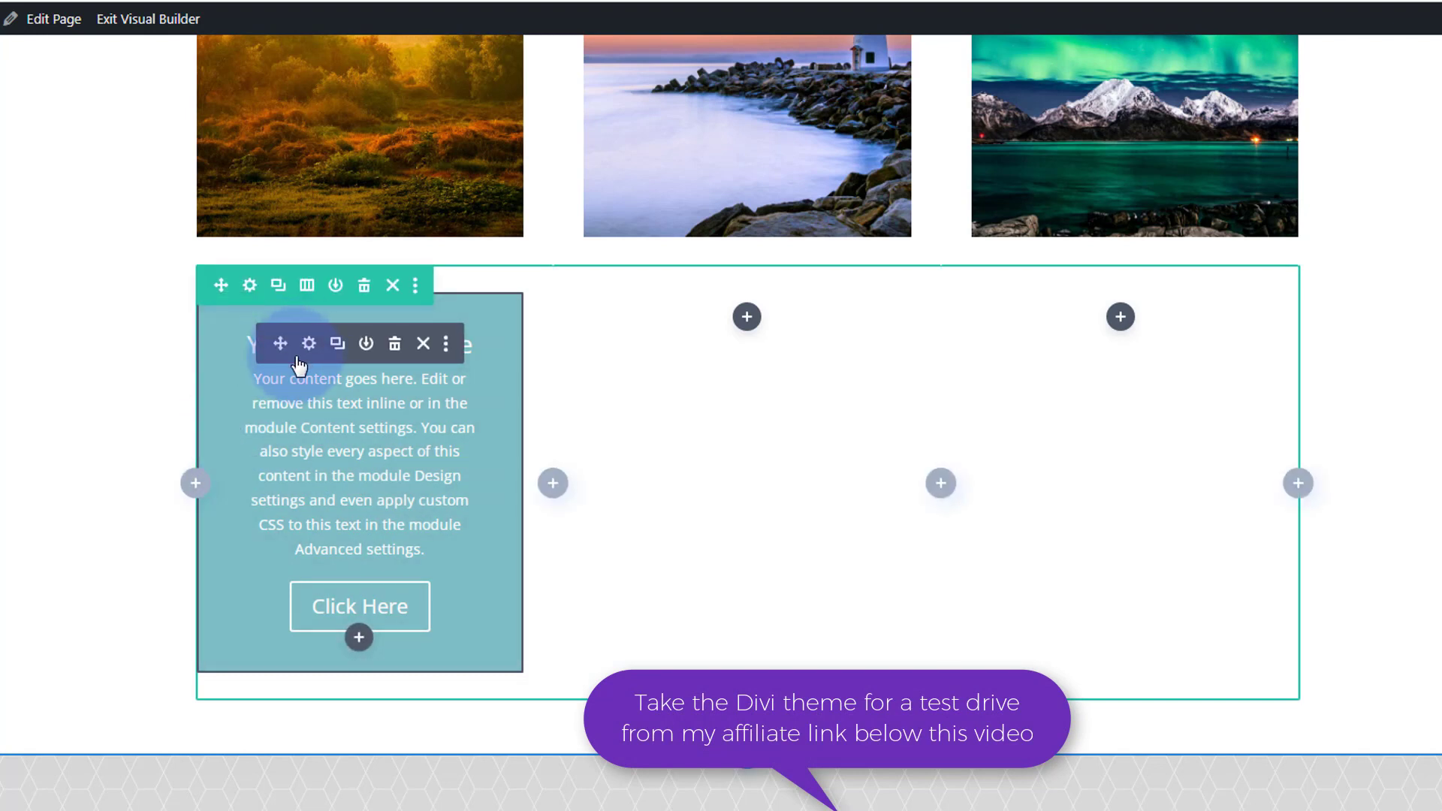
pyautogui.click(338, 346)
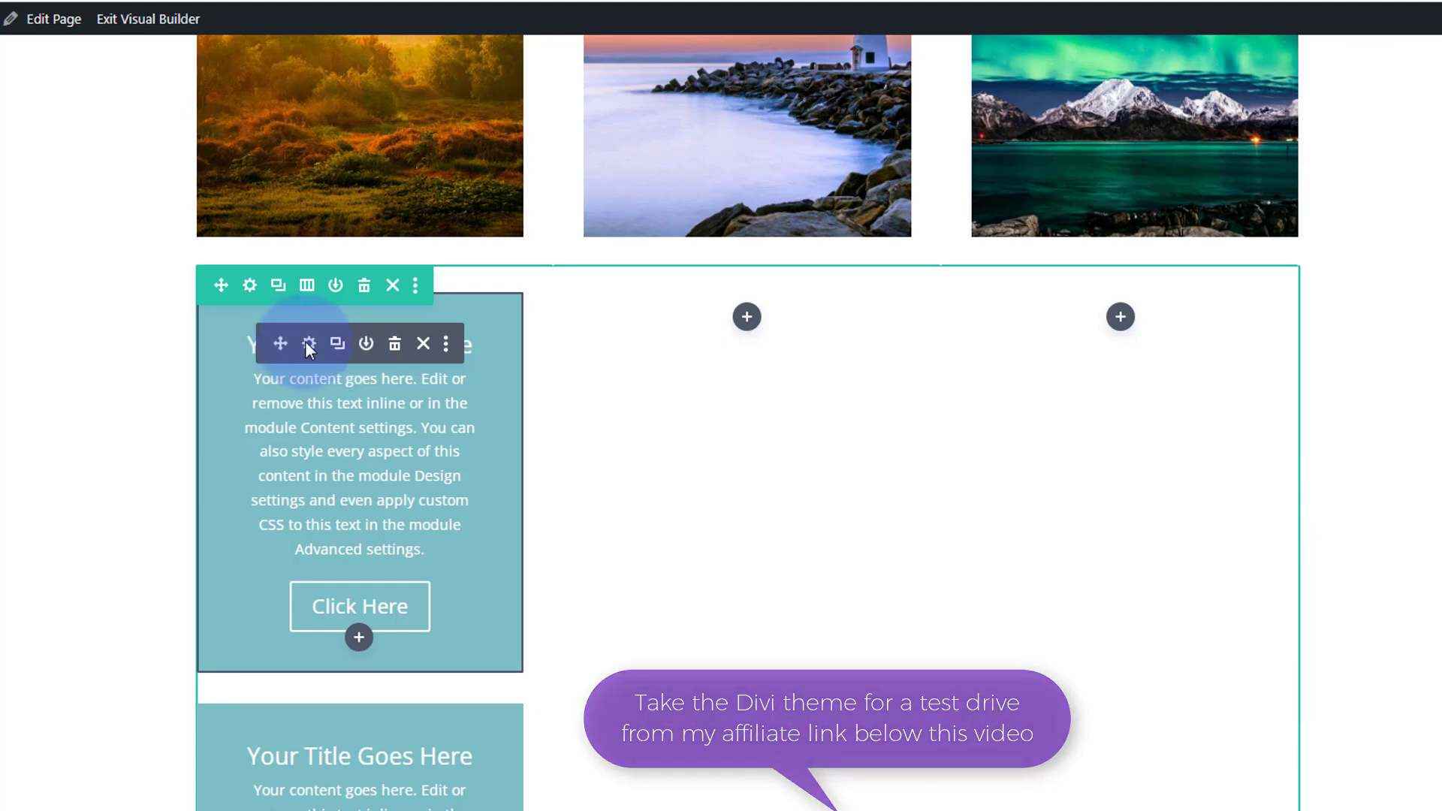
pyautogui.moveTo(279, 346); pyautogui.dragTo(1125, 287)
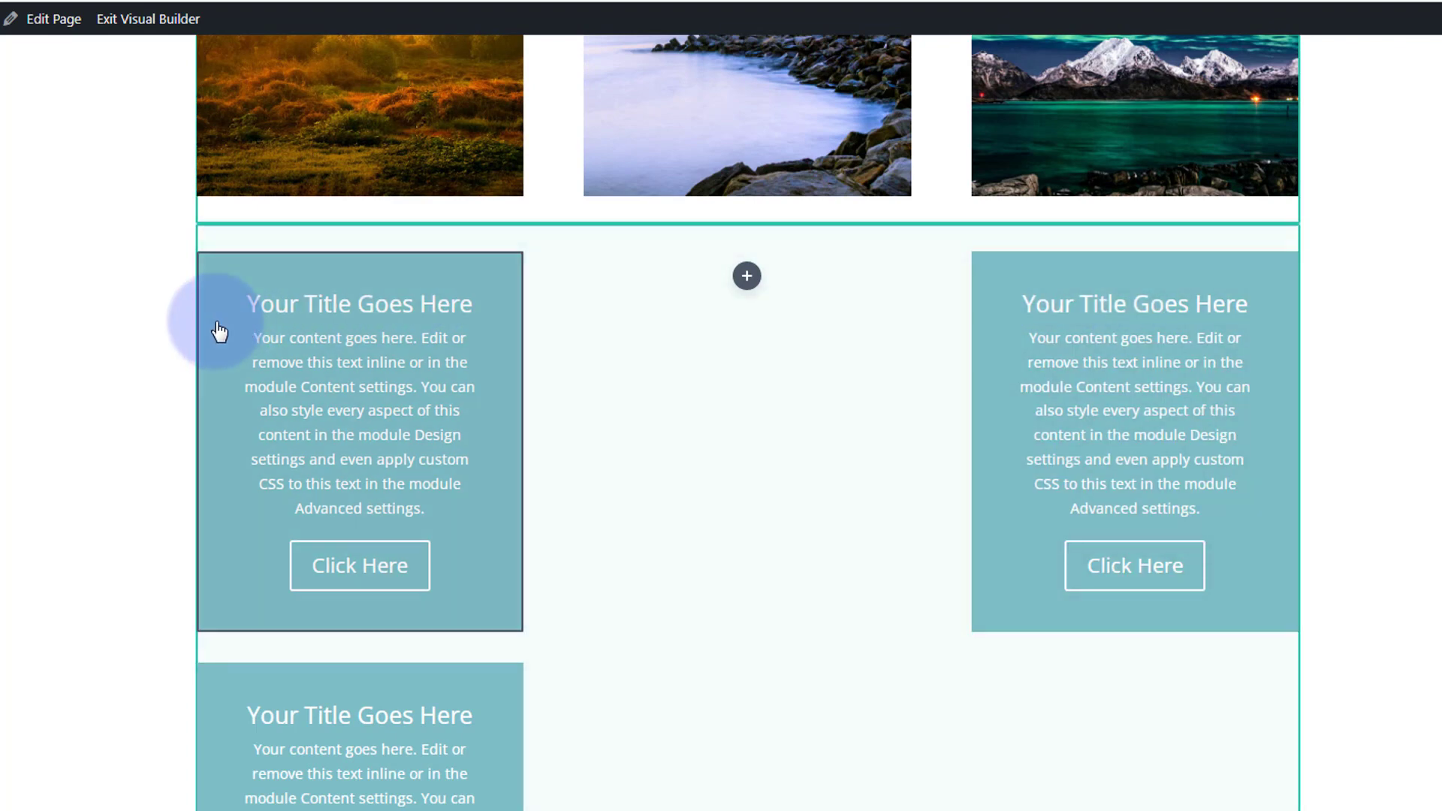
pyautogui.moveTo(252, 290)
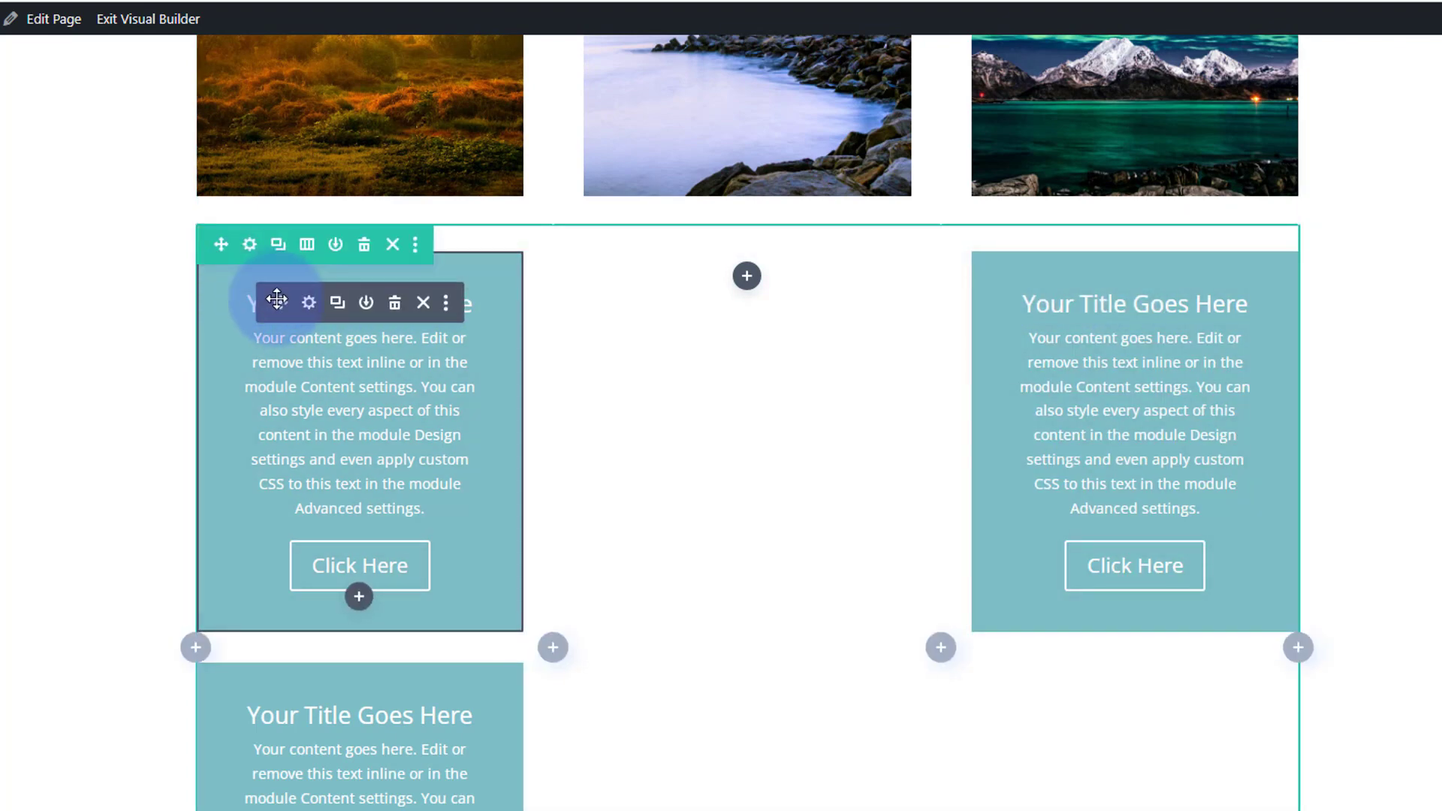
pyautogui.moveTo(281, 302); pyautogui.dragTo(751, 263)
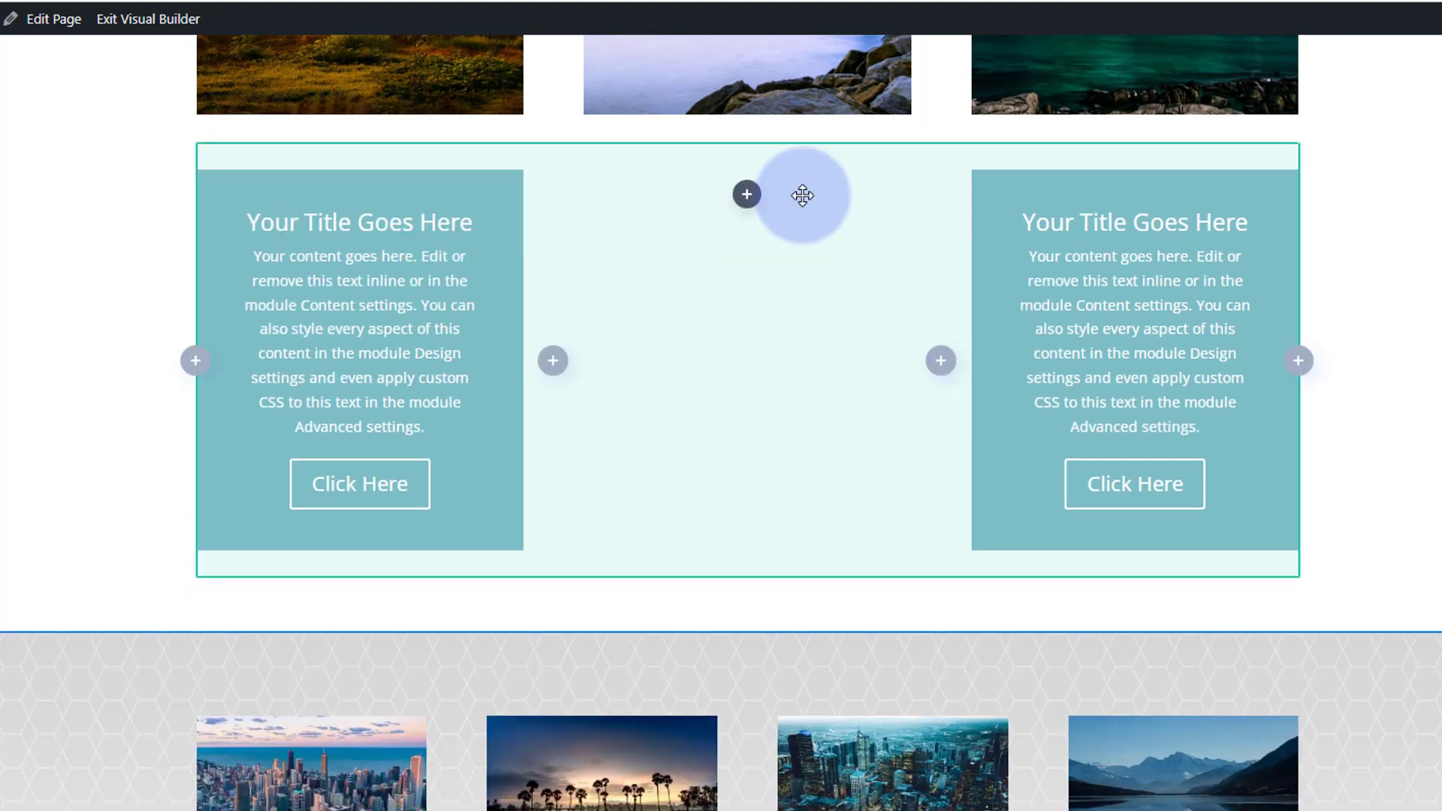
pyautogui.moveTo(802, 196); pyautogui.dragTo(803, 195)
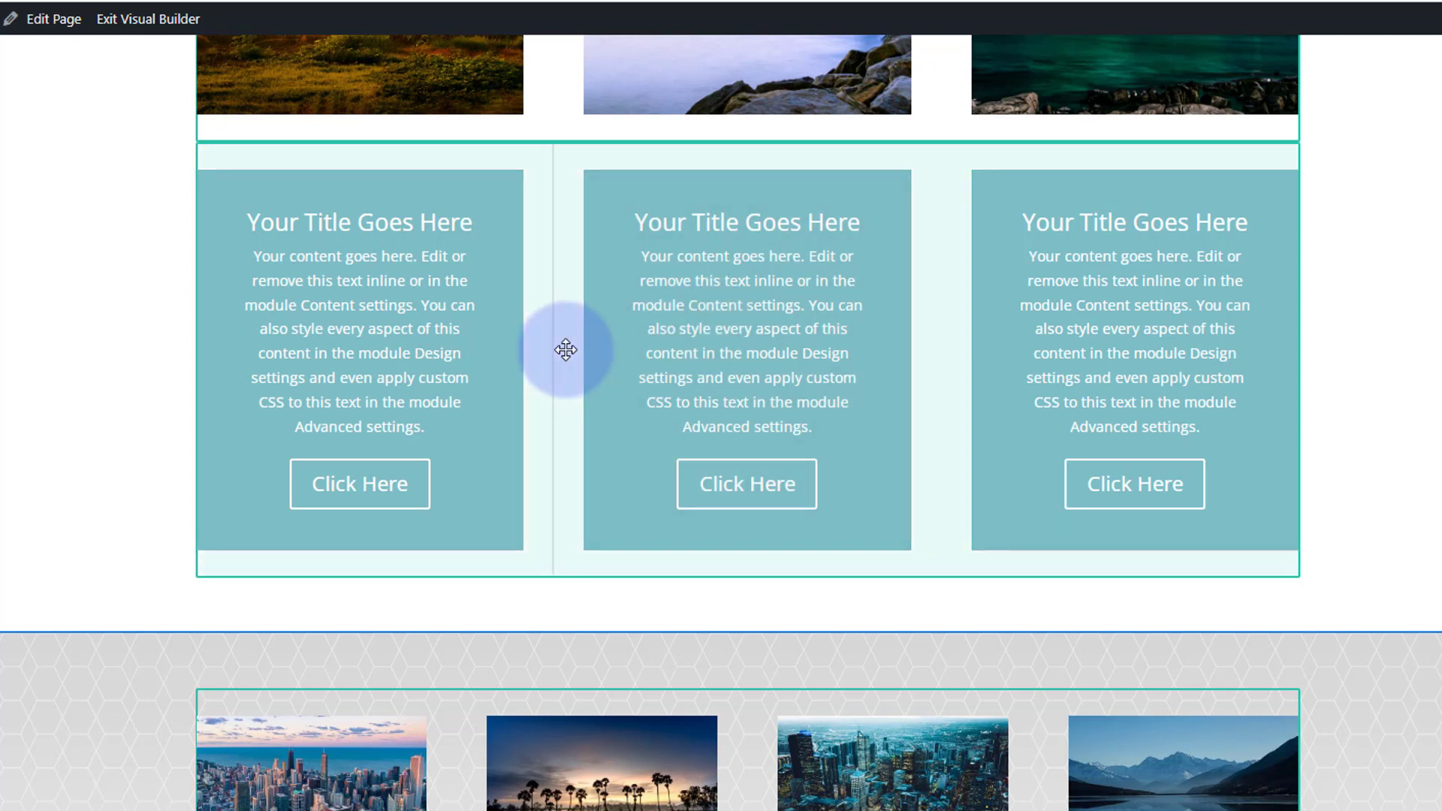
# Give the row's first column a background image, using the photo of colourful canal-side houses from the media library.
pyautogui.moveTo(560, 354)
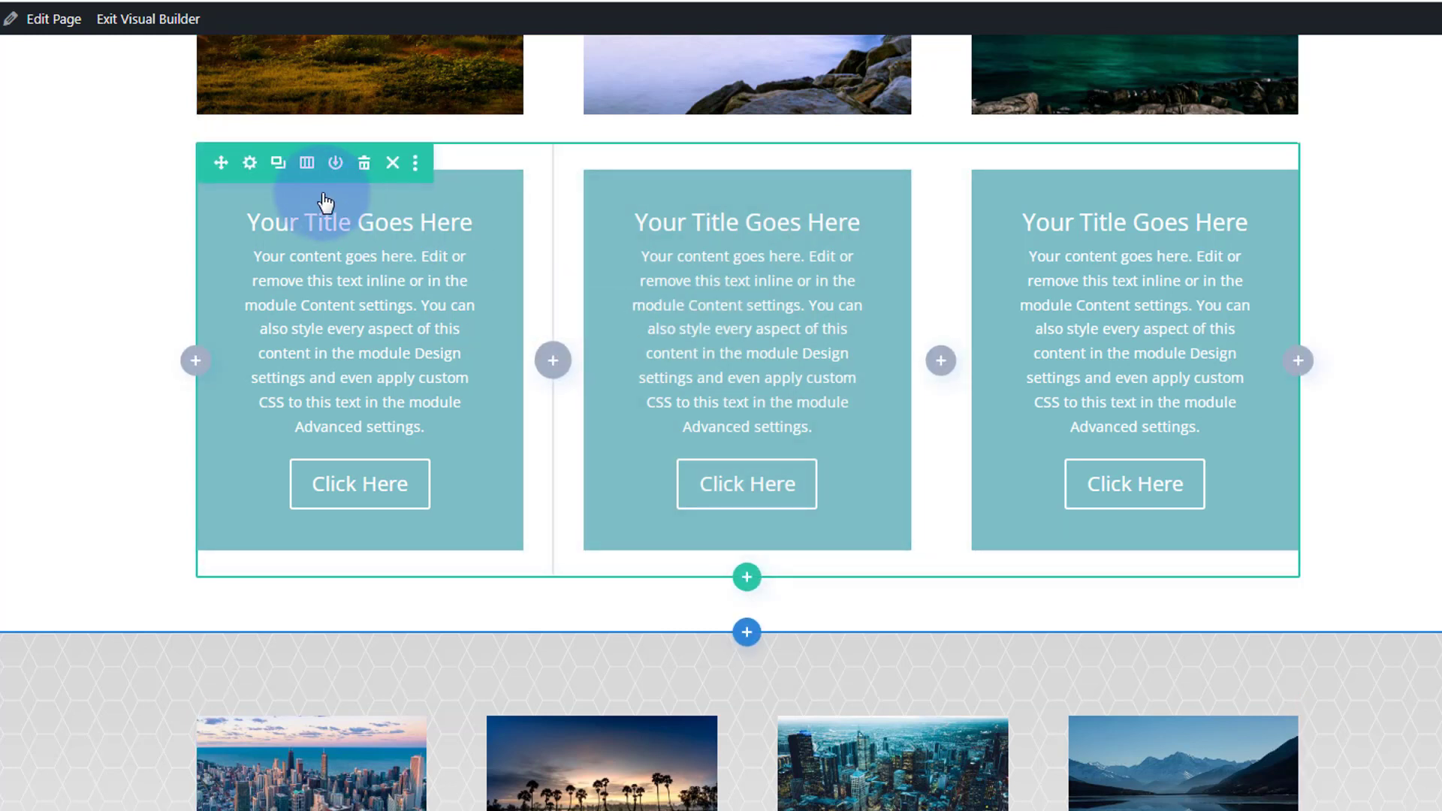
pyautogui.click(251, 165)
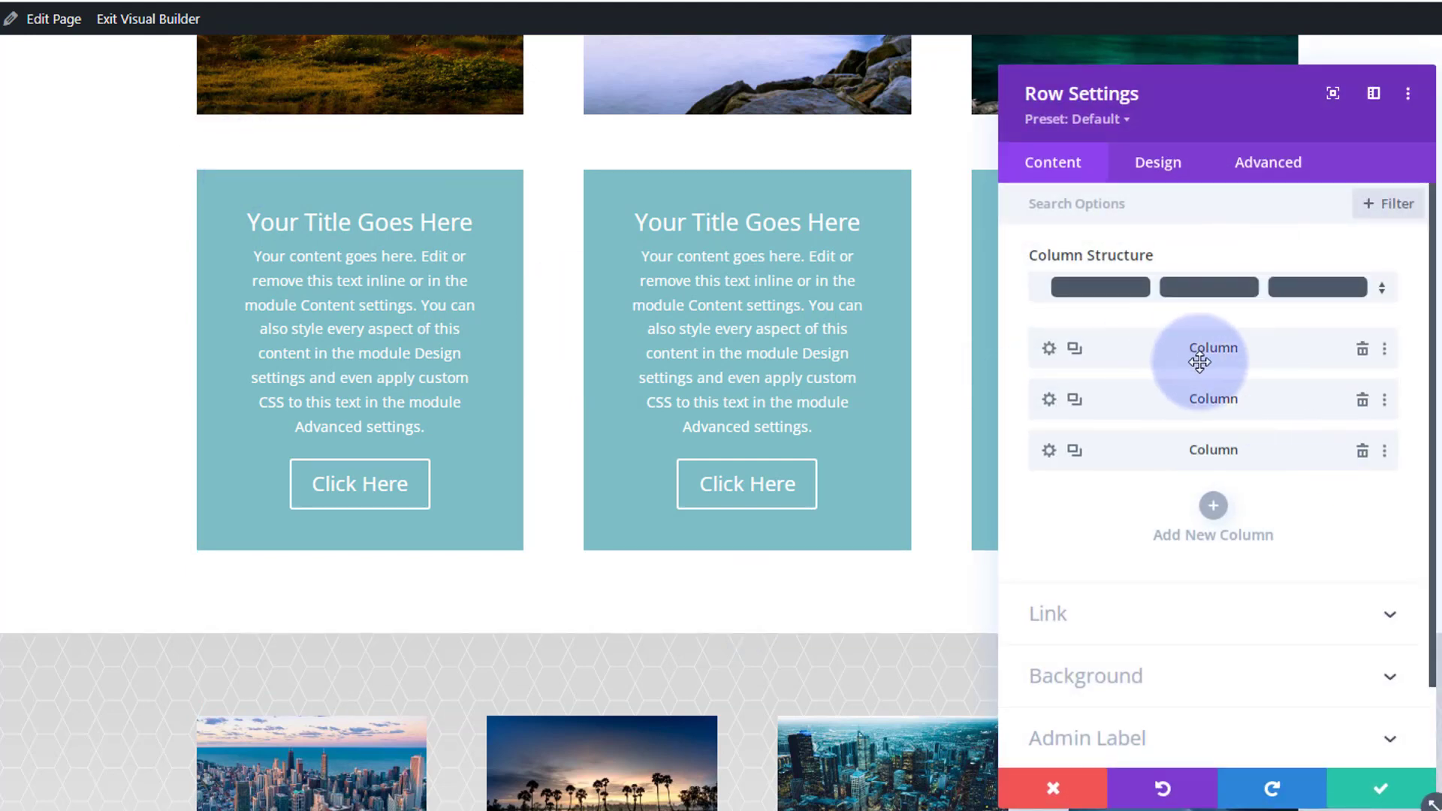
pyautogui.click(1051, 352)
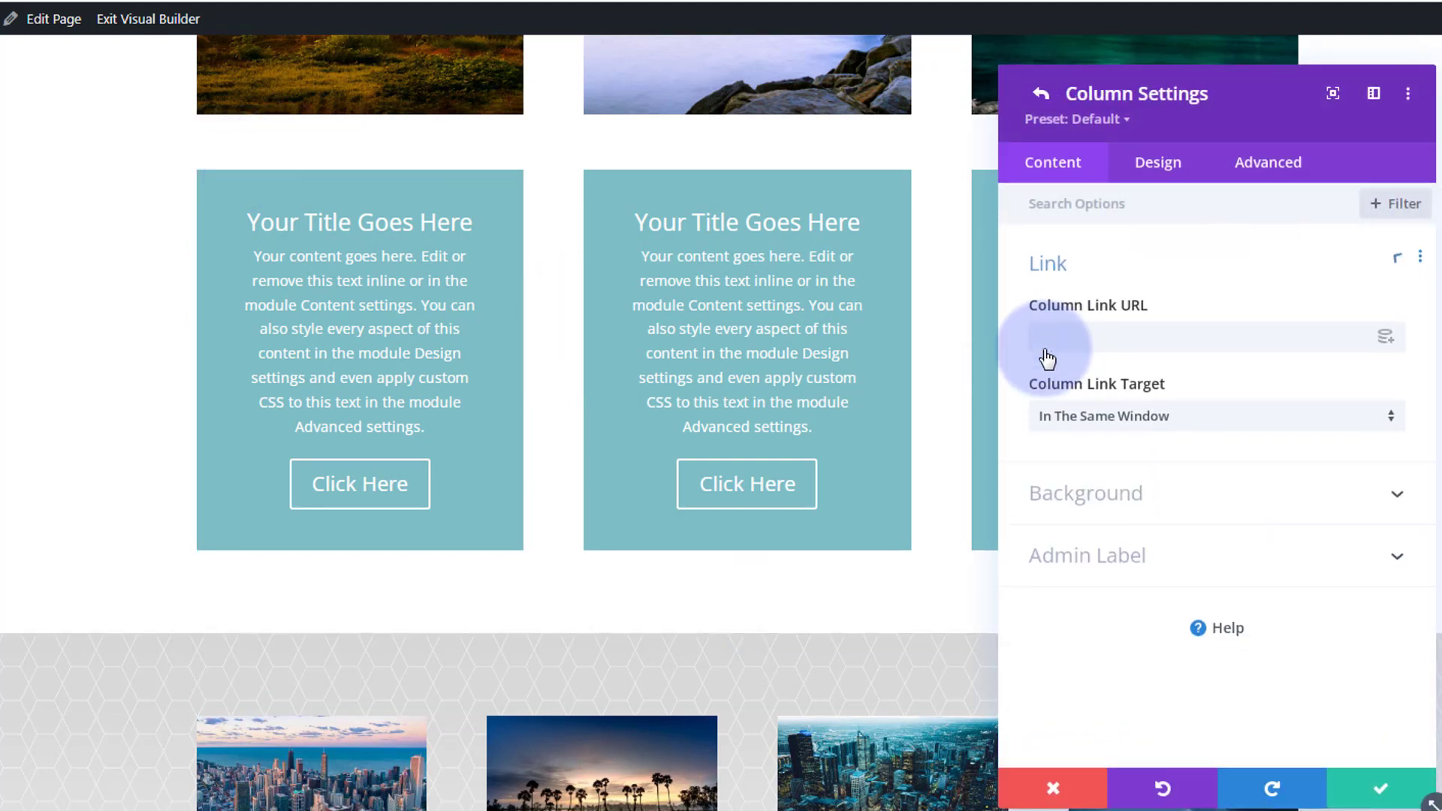
pyautogui.click(1181, 487)
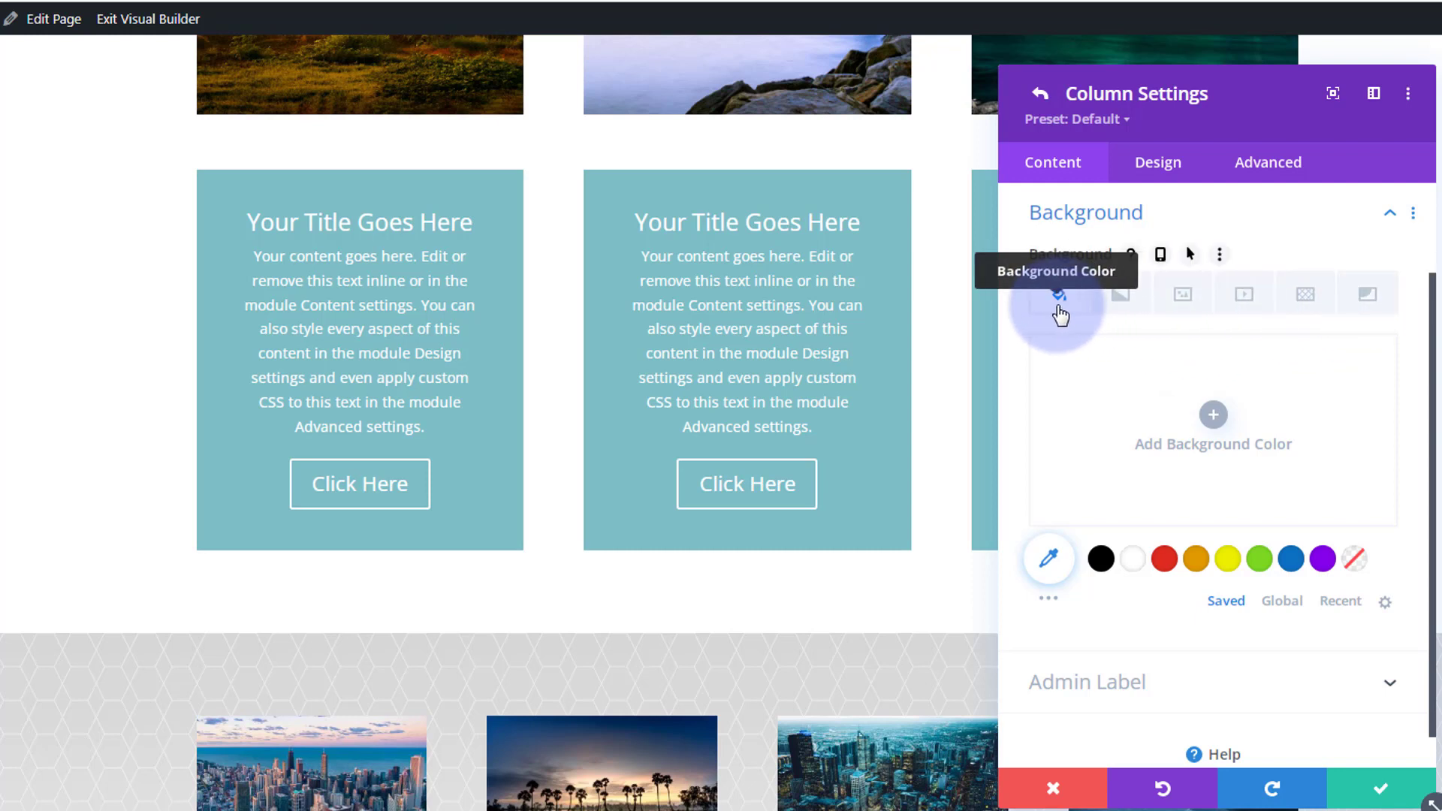
pyautogui.click(1183, 299)
pyautogui.click(1206, 410)
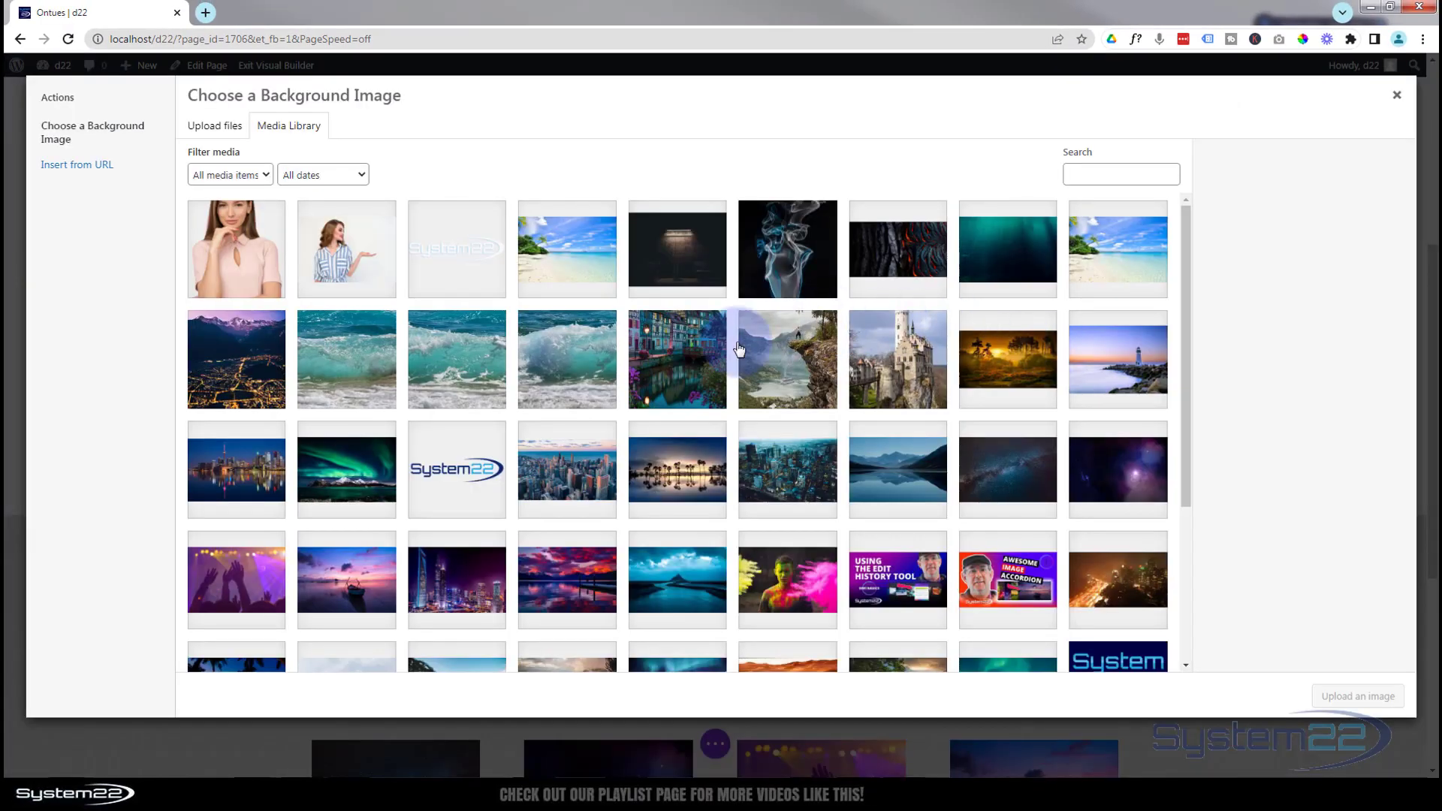
pyautogui.click(680, 359)
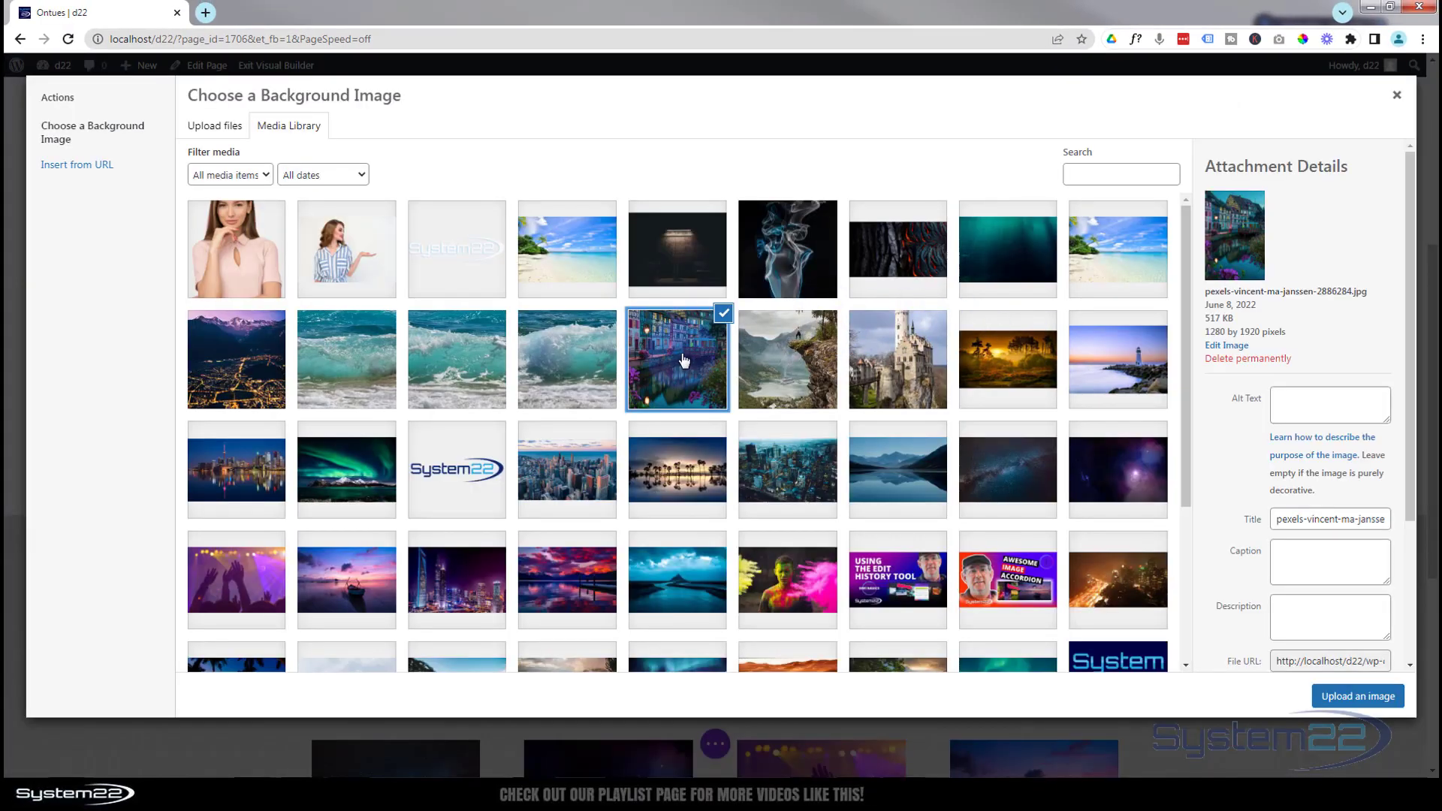
pyautogui.click(1332, 698)
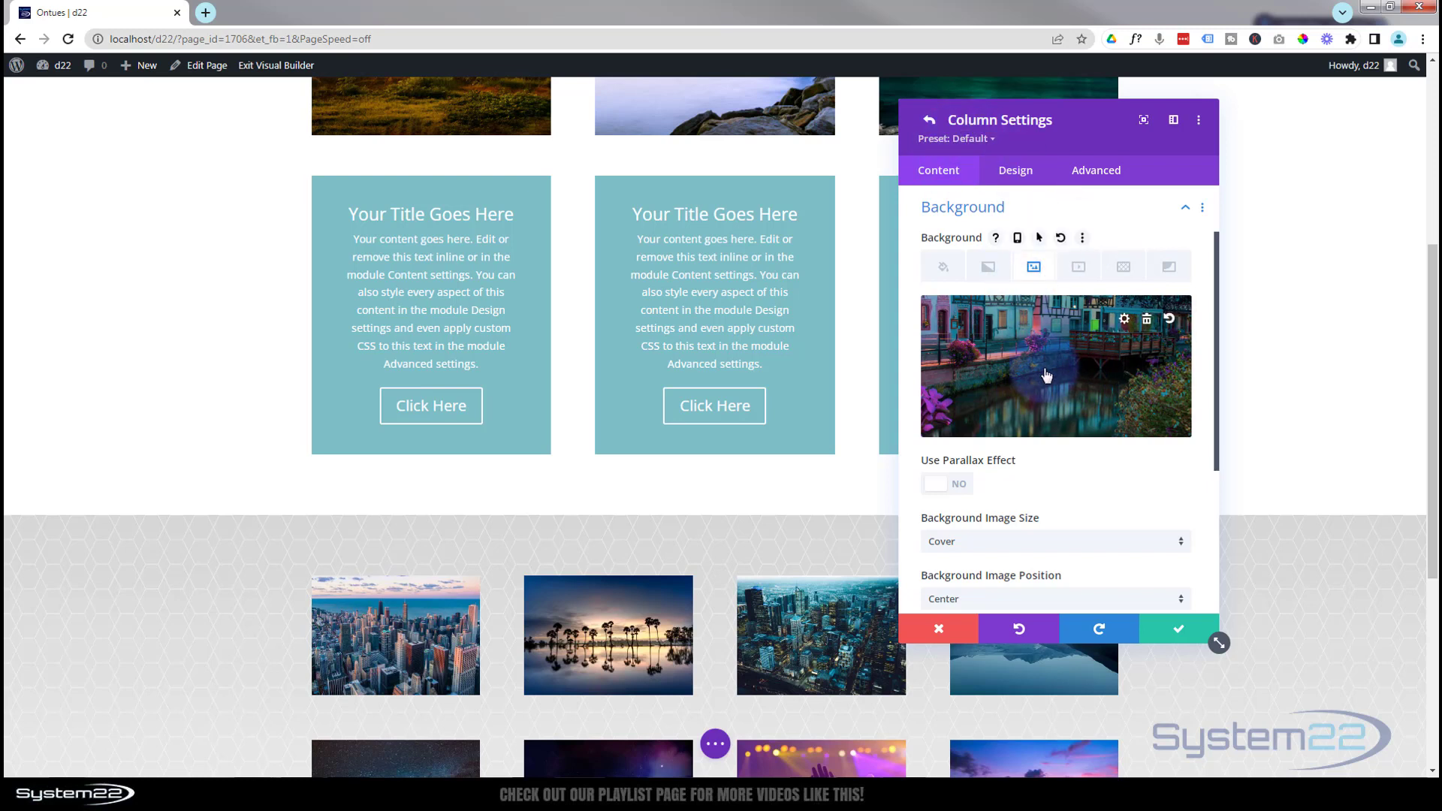
# Add the custom CSS height:400px; to the first column's main element.
pyautogui.click(1097, 171)
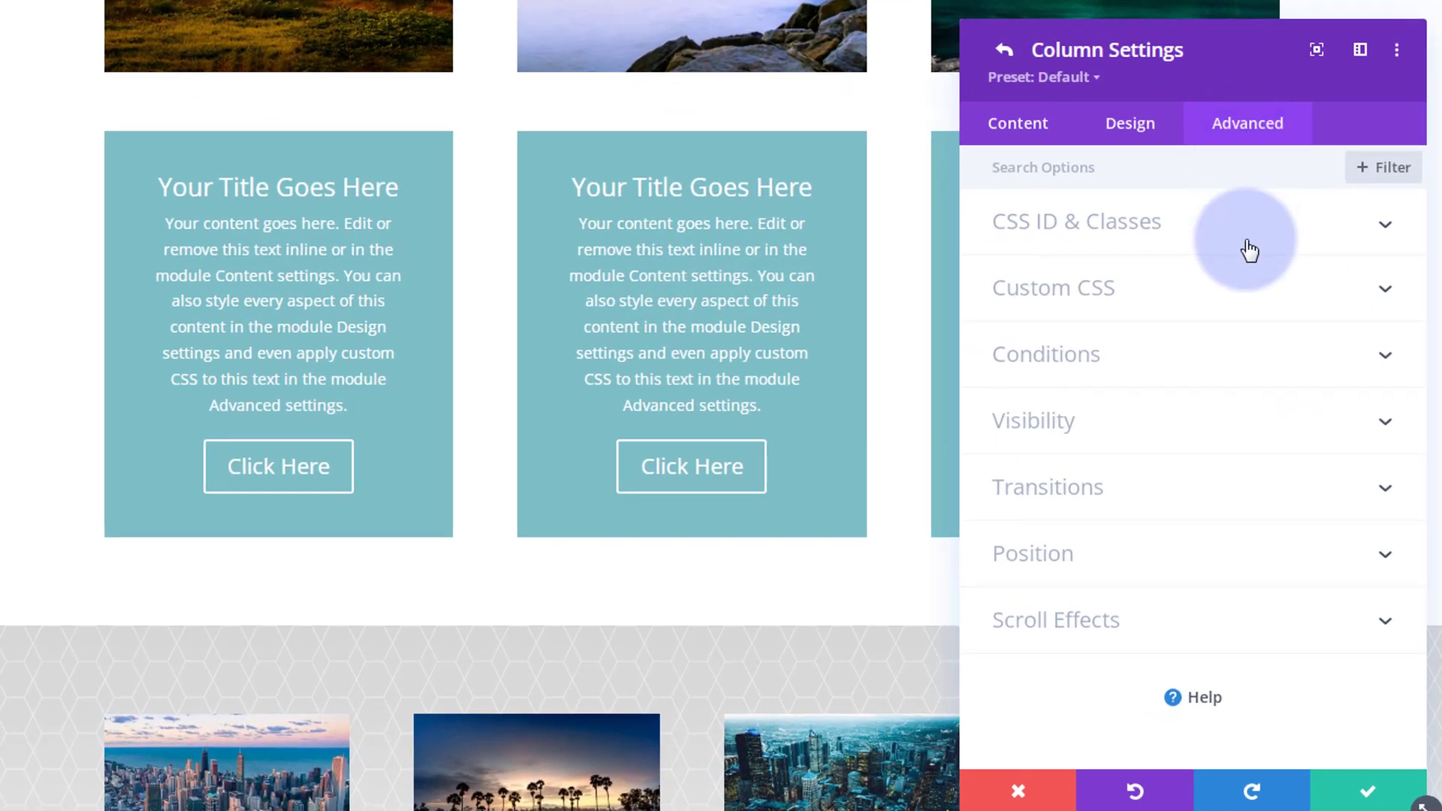
pyautogui.click(1238, 289)
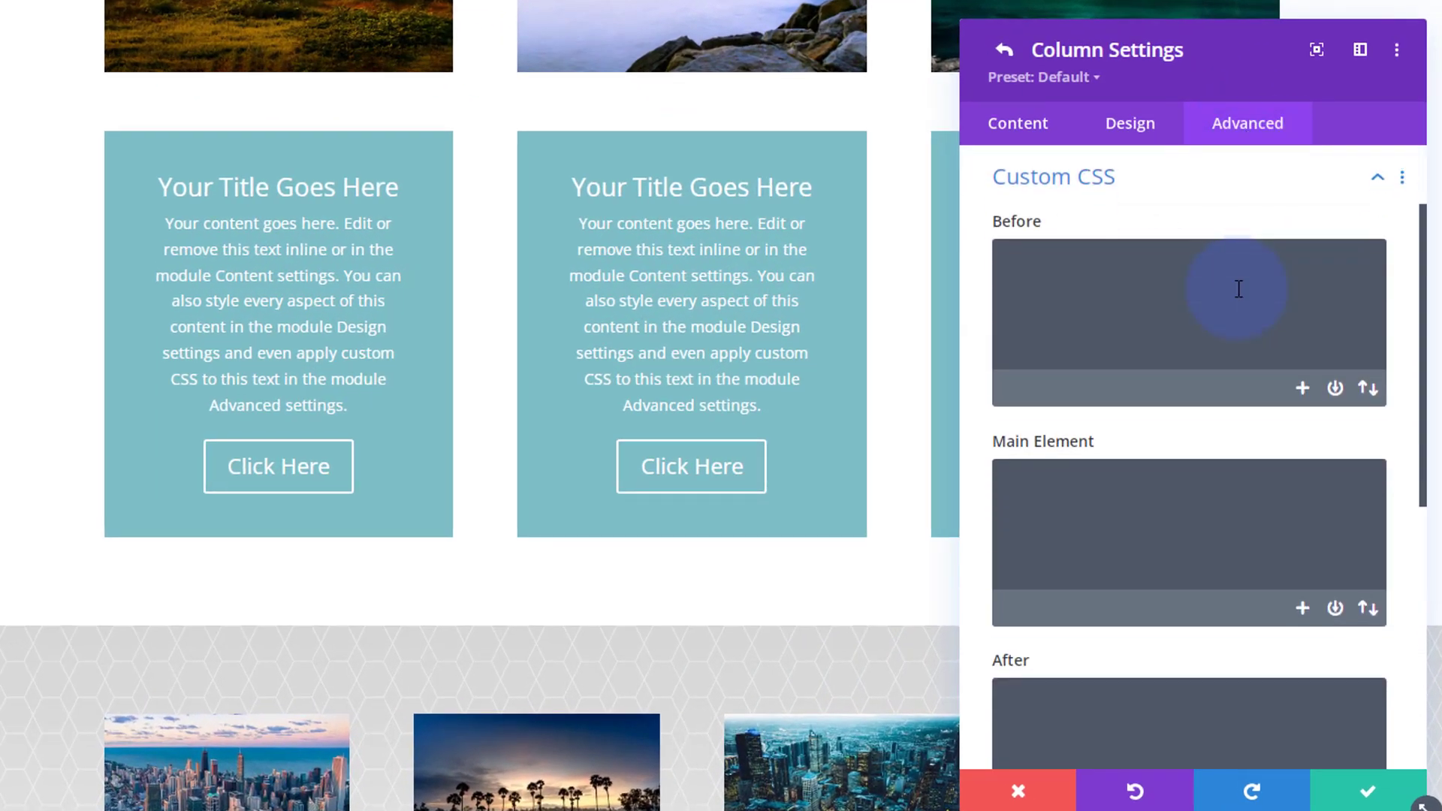
pyautogui.click(1050, 489)
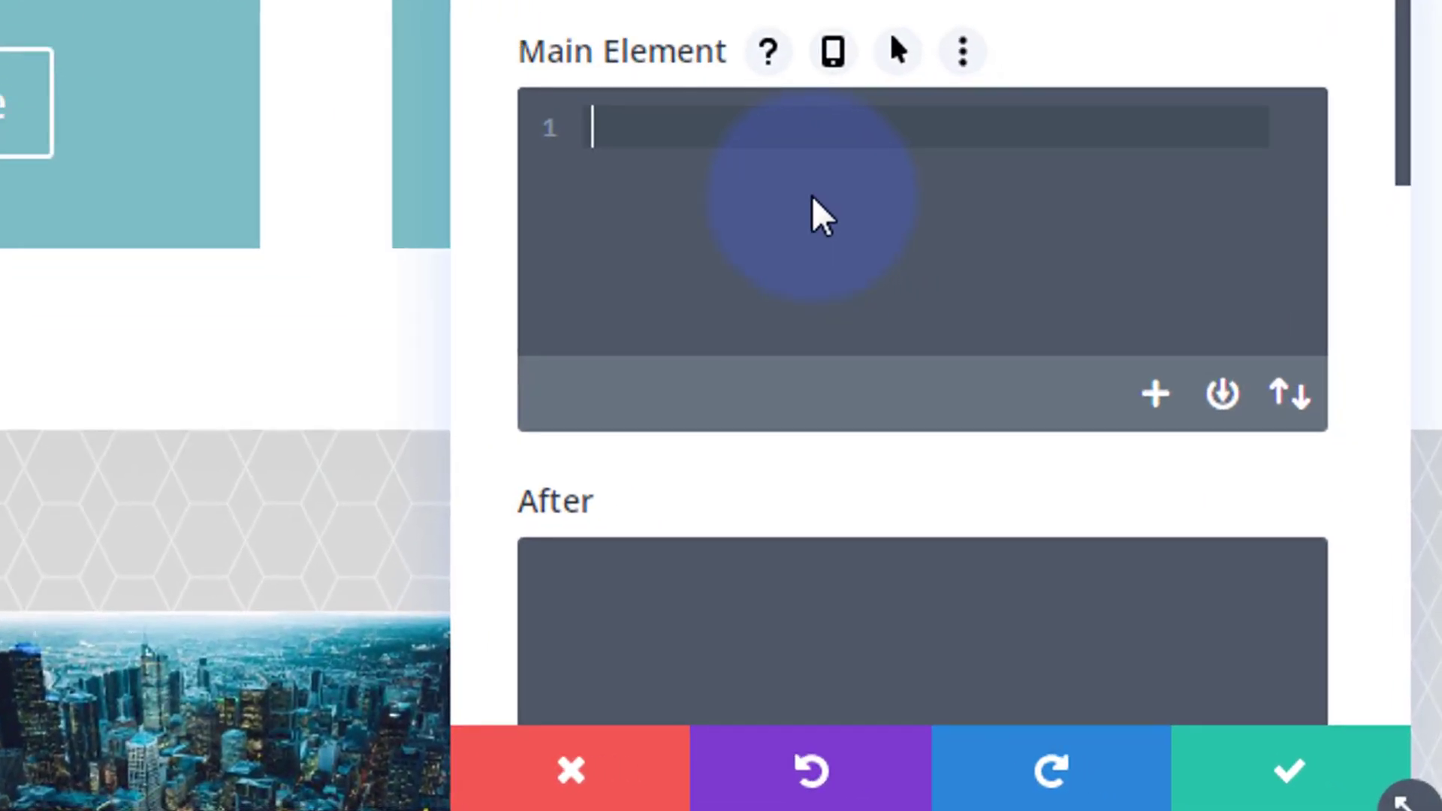
pyautogui.write('heig')
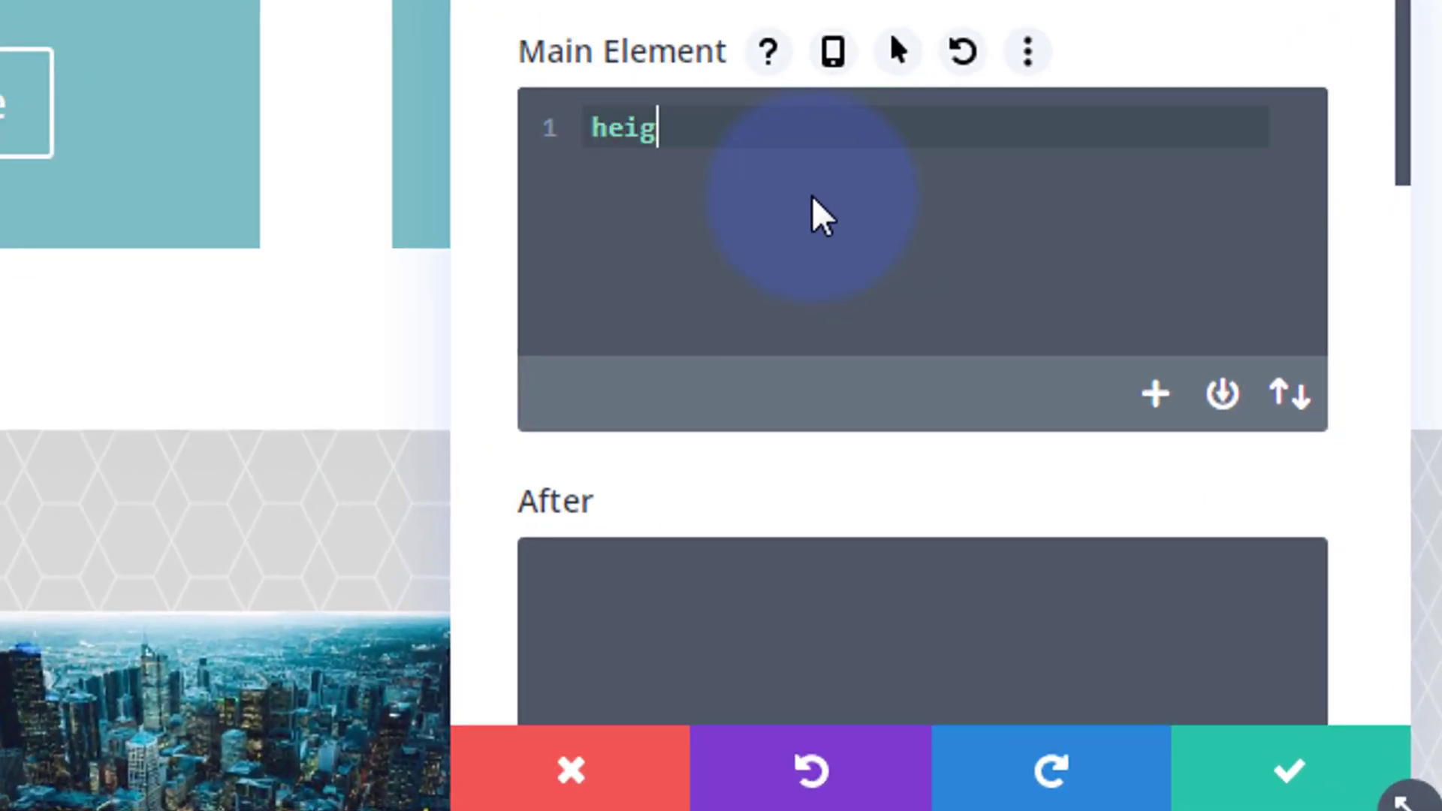
pyautogui.write('ht:400')
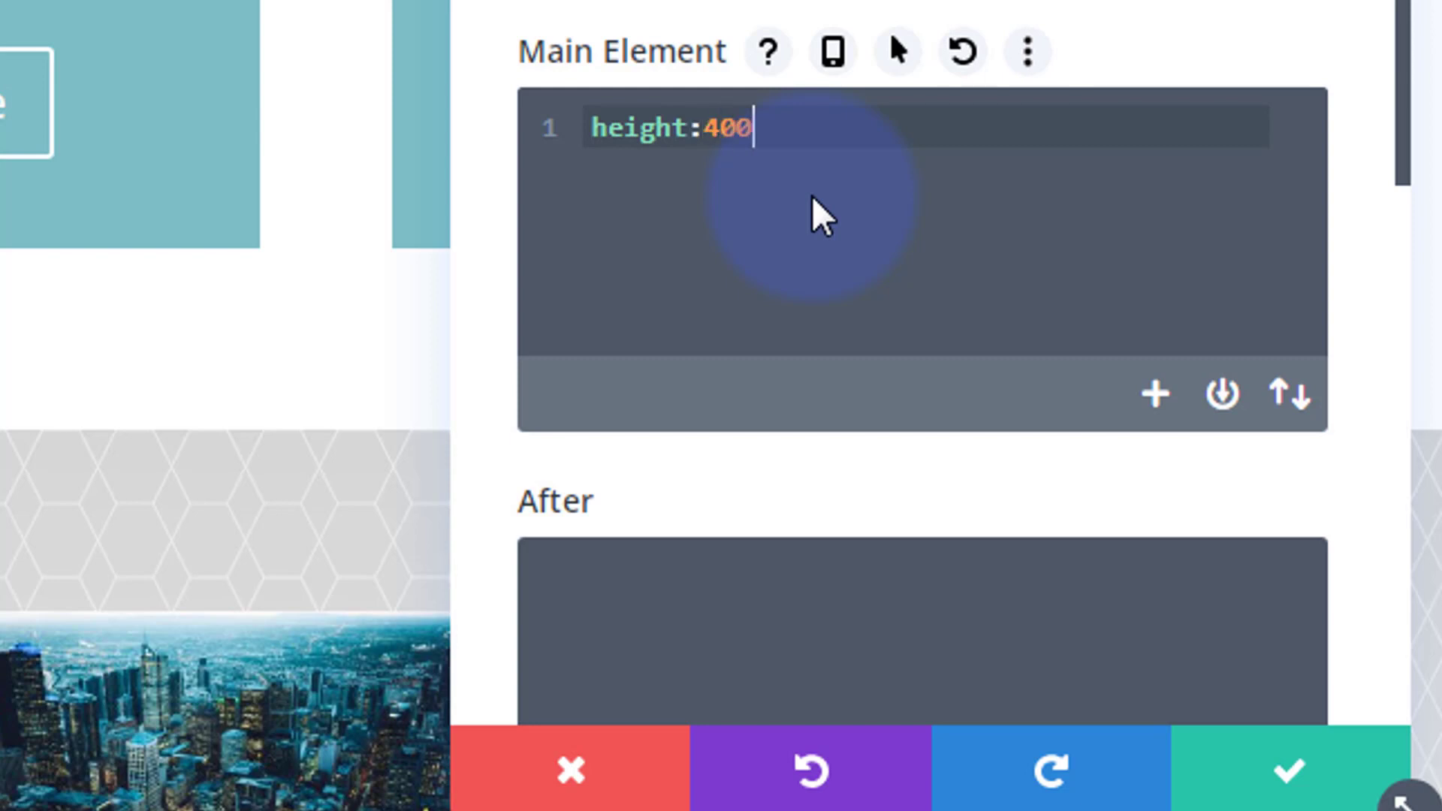
pyautogui.write('px')
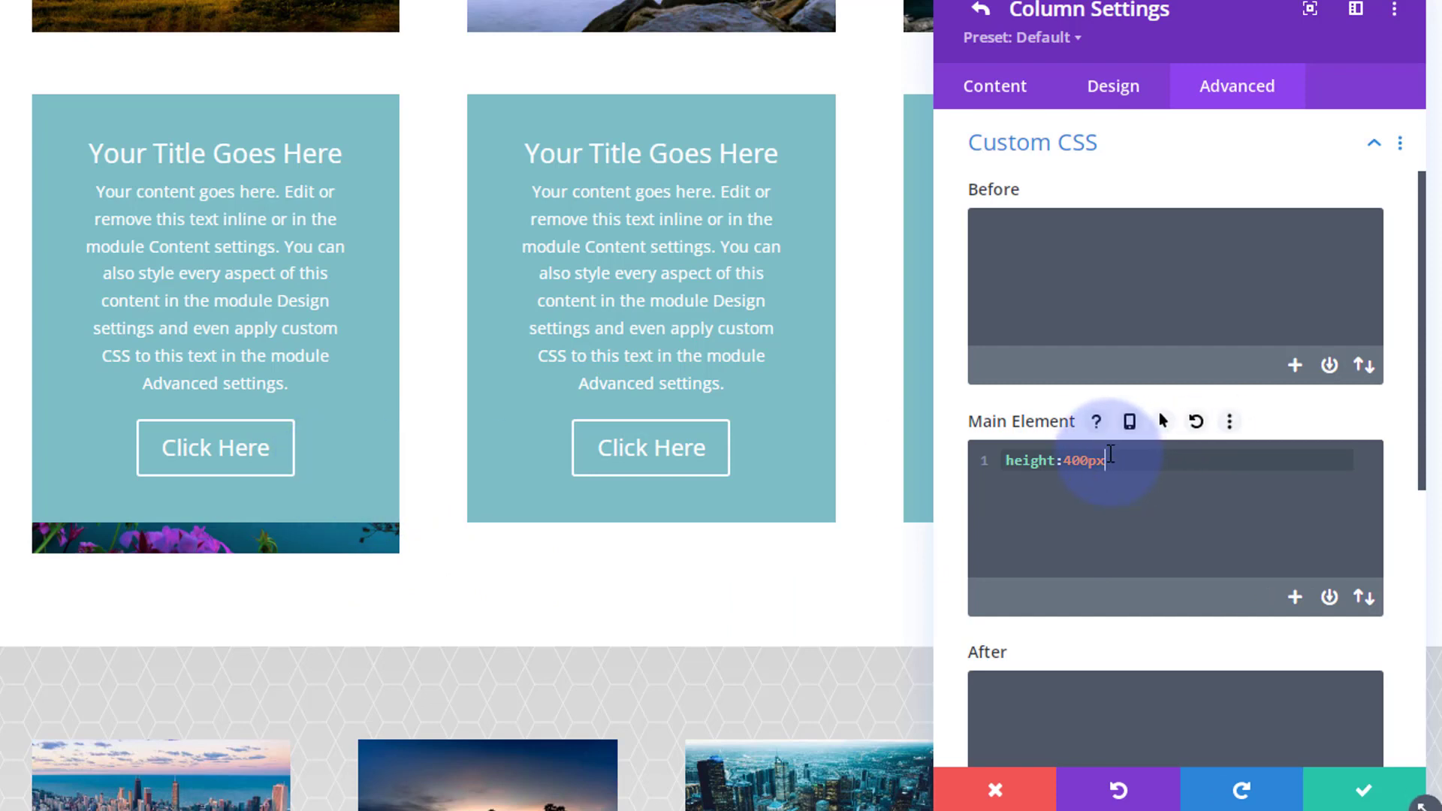
pyautogui.write(';')
pyautogui.moveTo(1148, 462); pyautogui.dragTo(982, 456)
pyautogui.hotkey('ctrl', 'c')
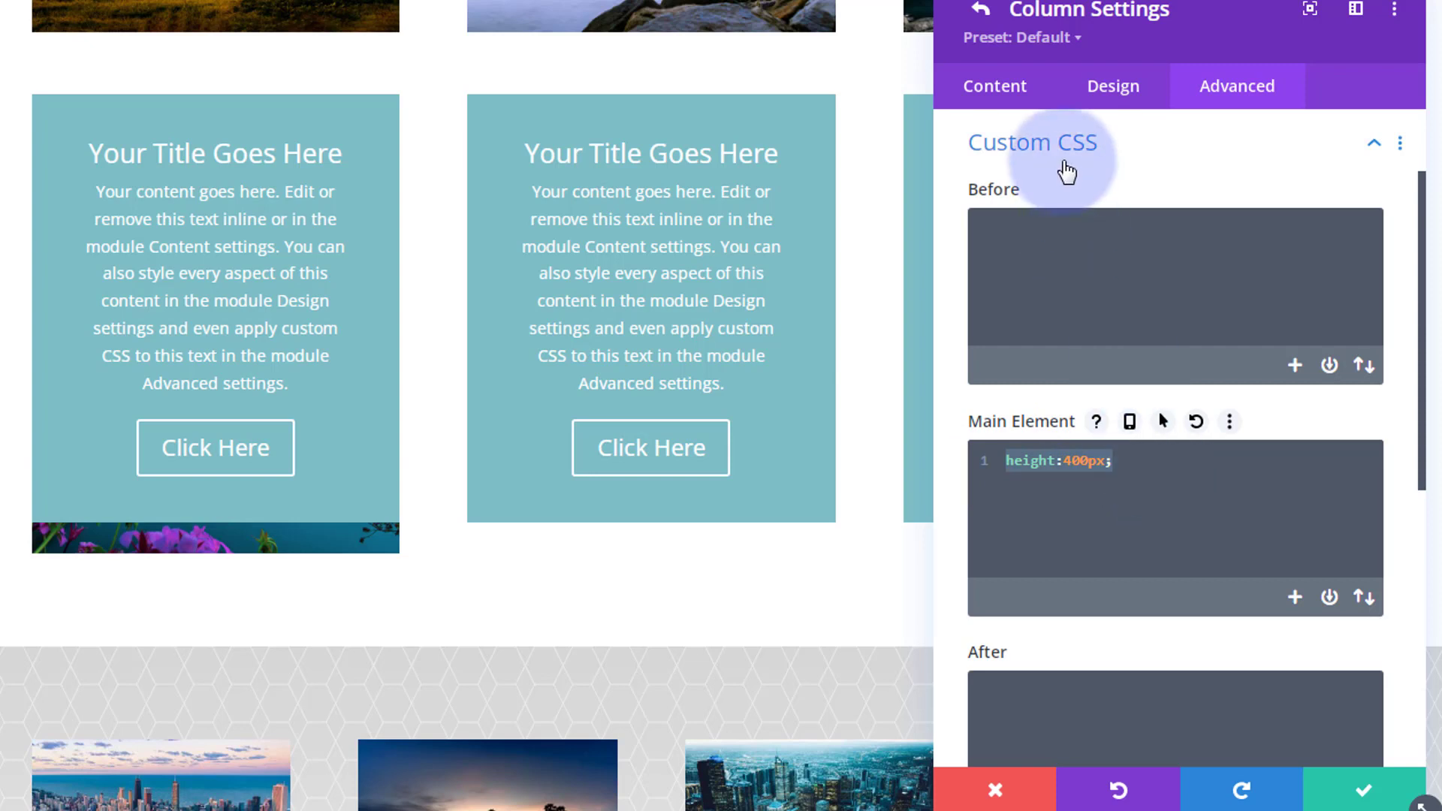
pyautogui.click(1171, 156)
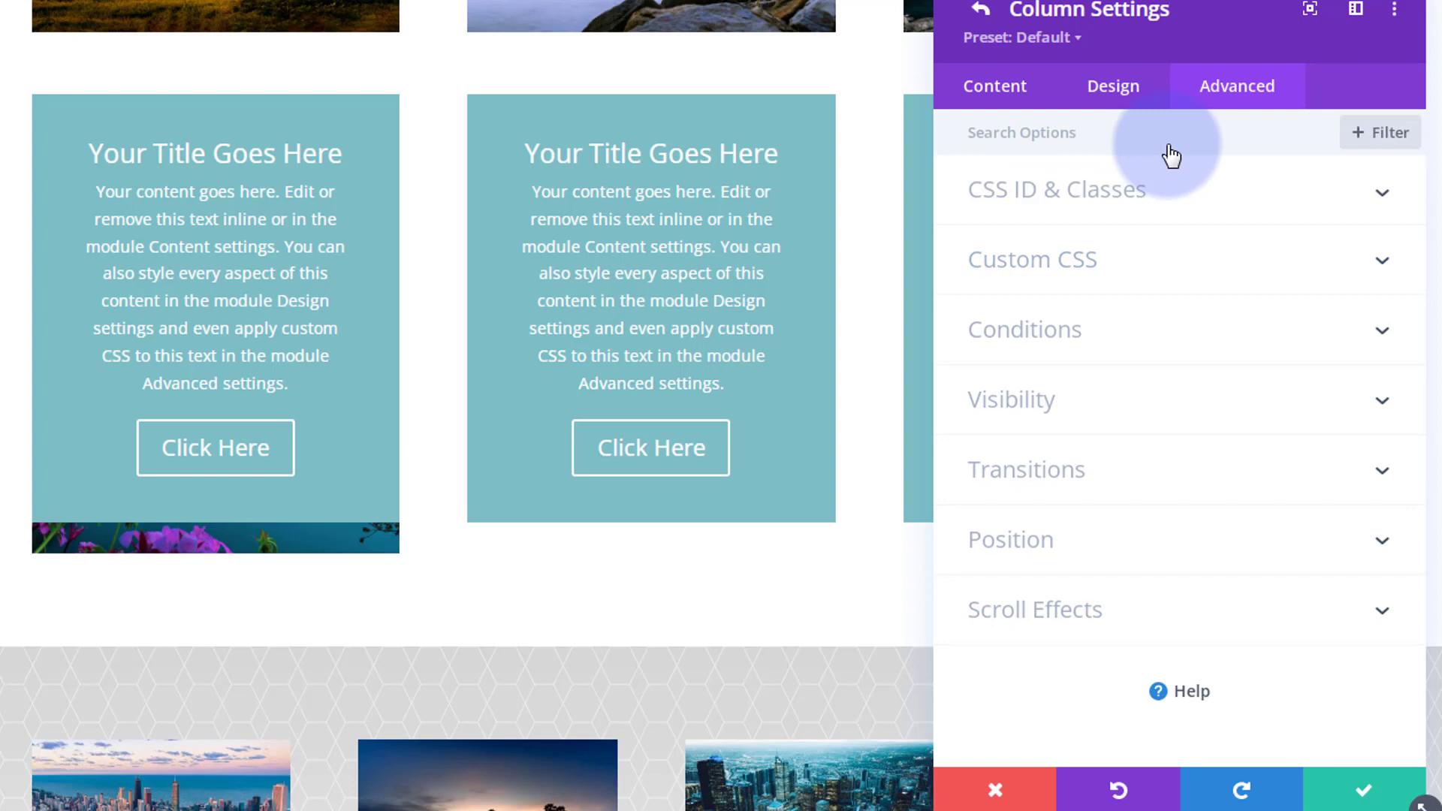
# Set the first column's horizontal and vertical overflow to Hidden and save the column.
pyautogui.click(1197, 399)
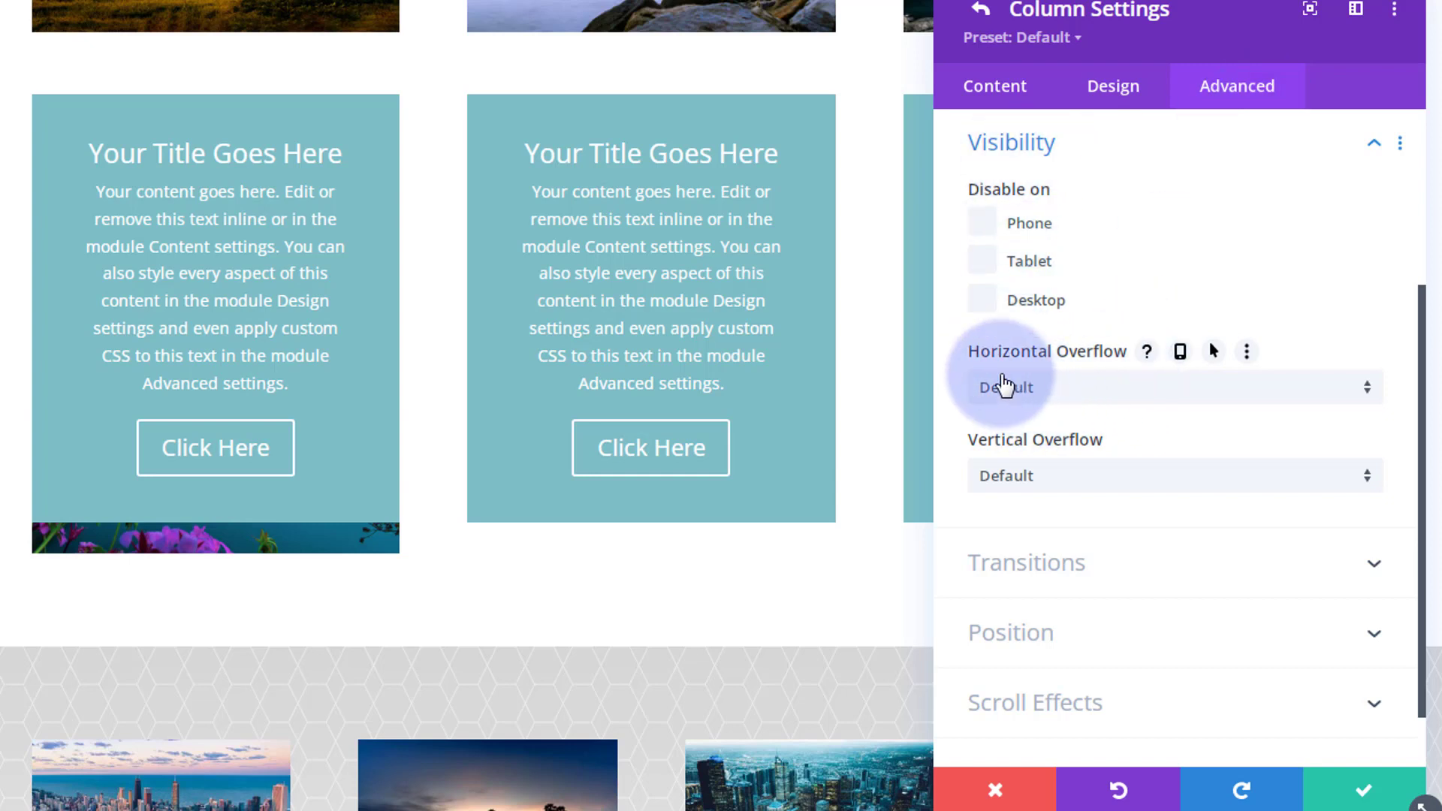
pyautogui.click(1097, 387)
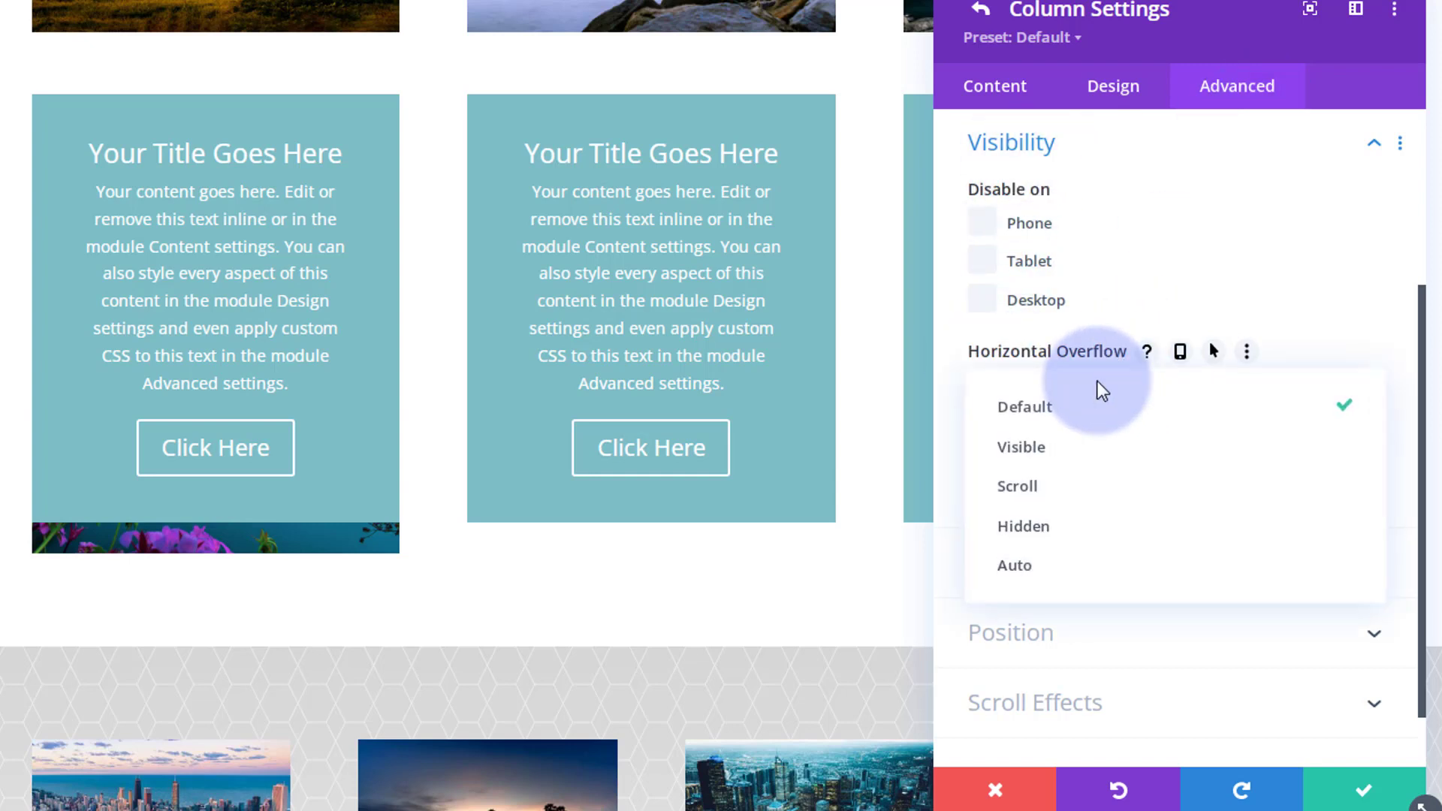
pyautogui.click(1082, 535)
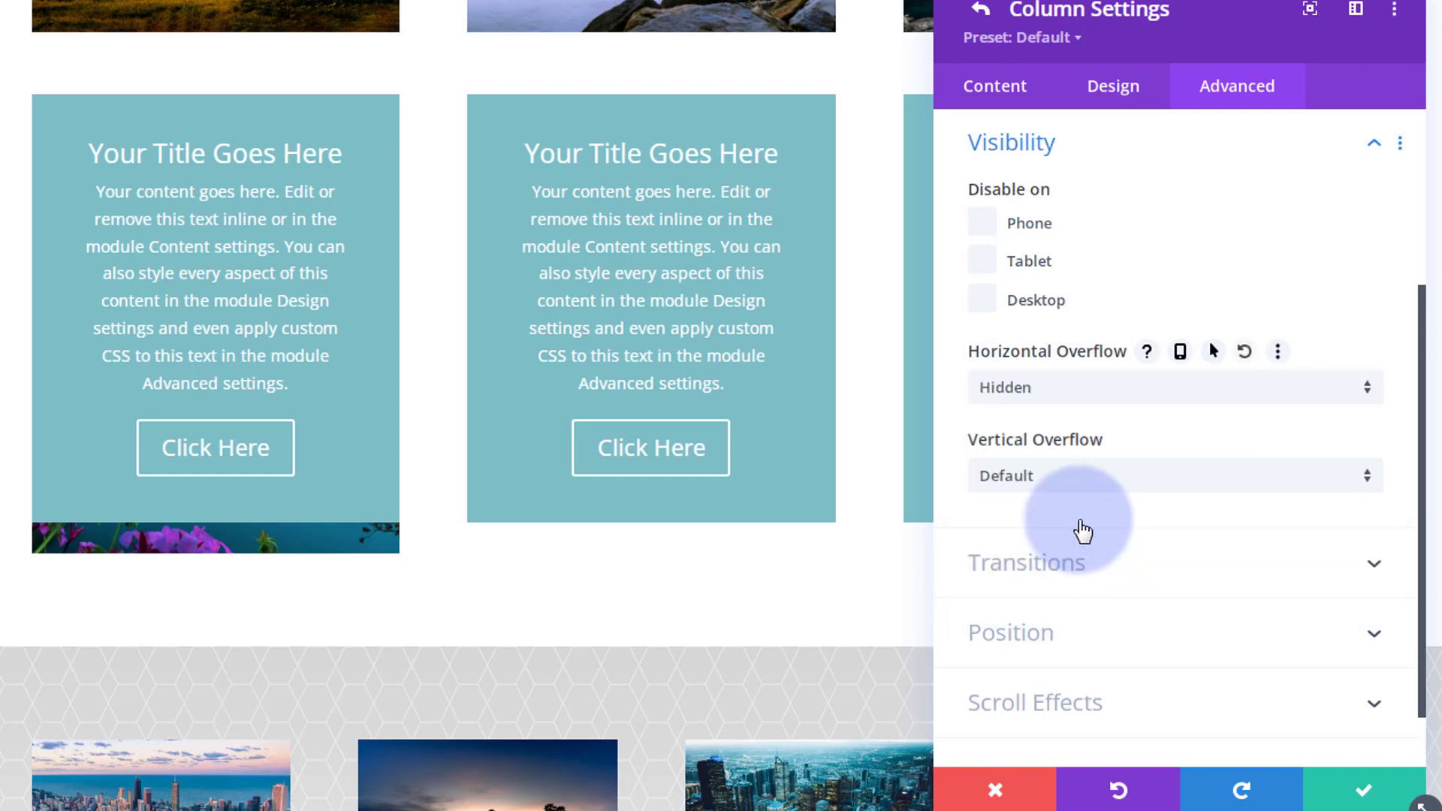
pyautogui.click(1123, 485)
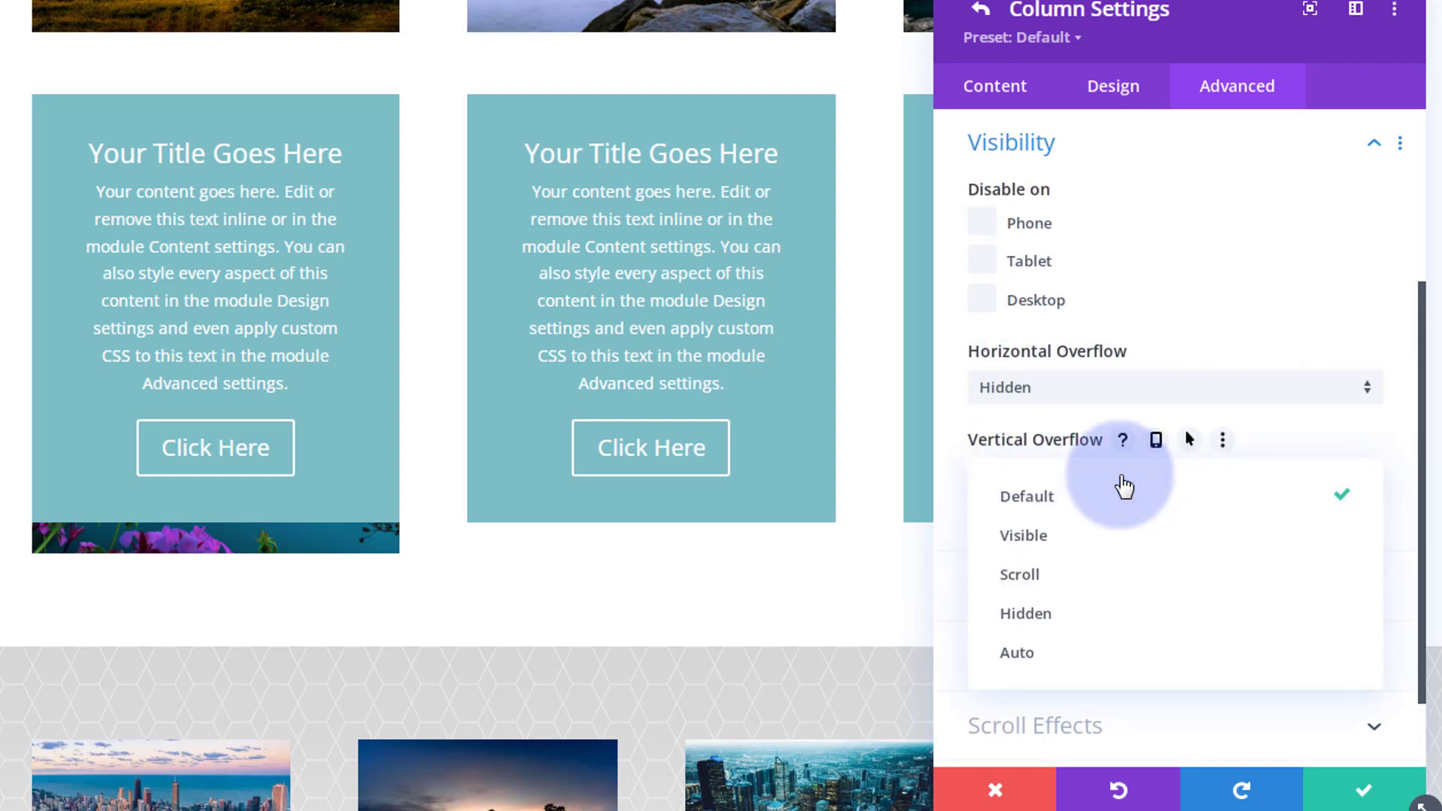
pyautogui.click(1123, 622)
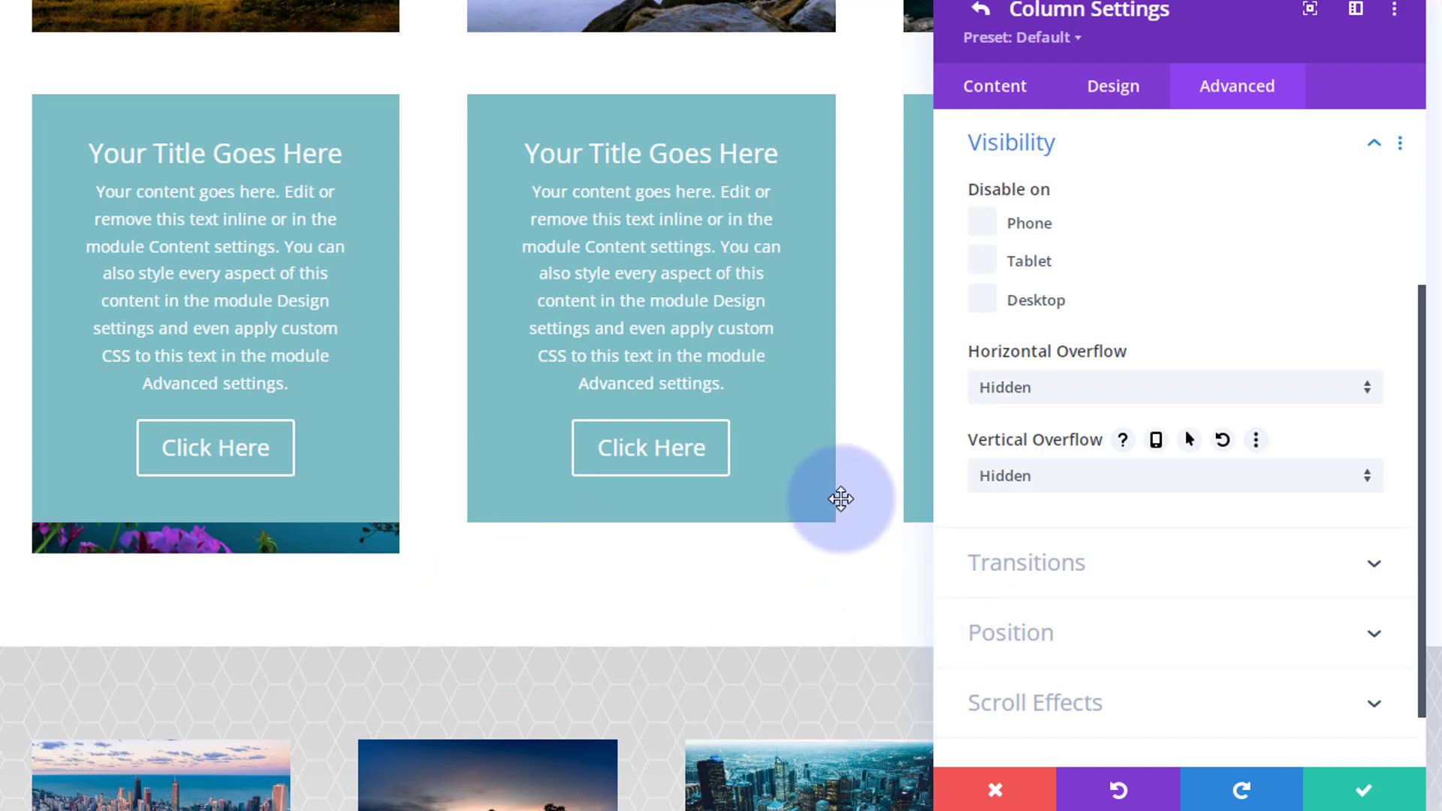
pyautogui.click(1361, 795)
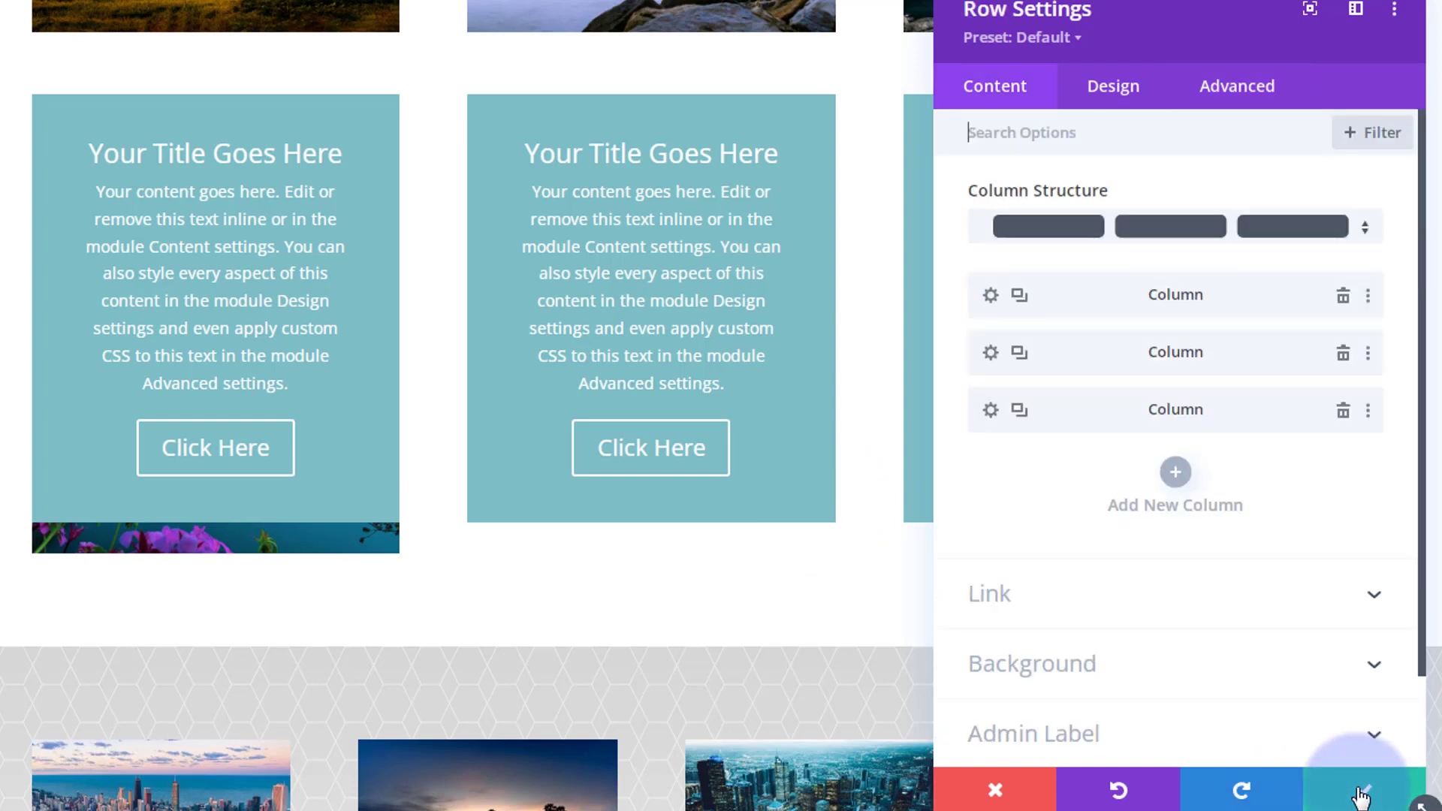
# Give the row's second column a background image, using the photo of the stone castle from the media library.
pyautogui.click(990, 354)
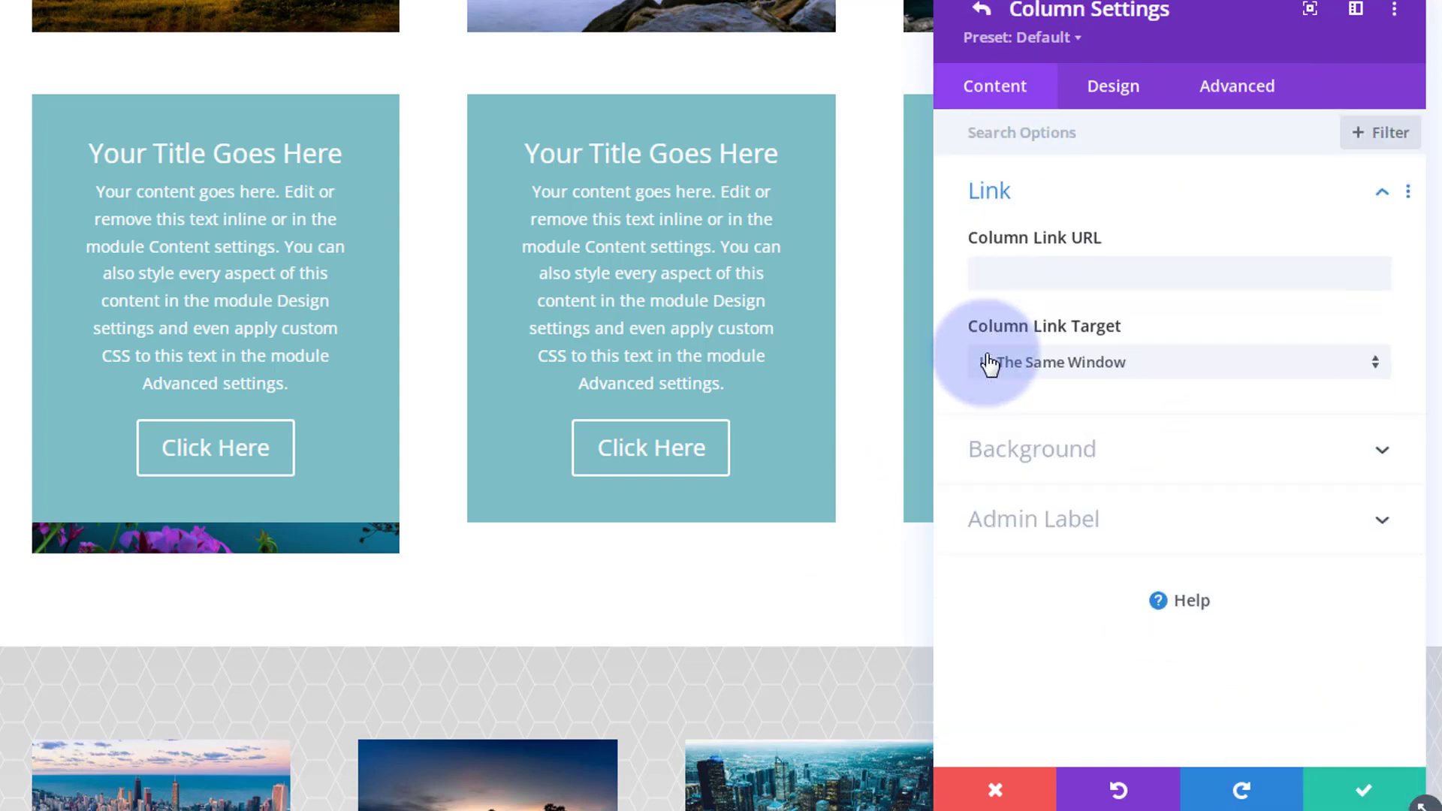
pyautogui.click(1143, 460)
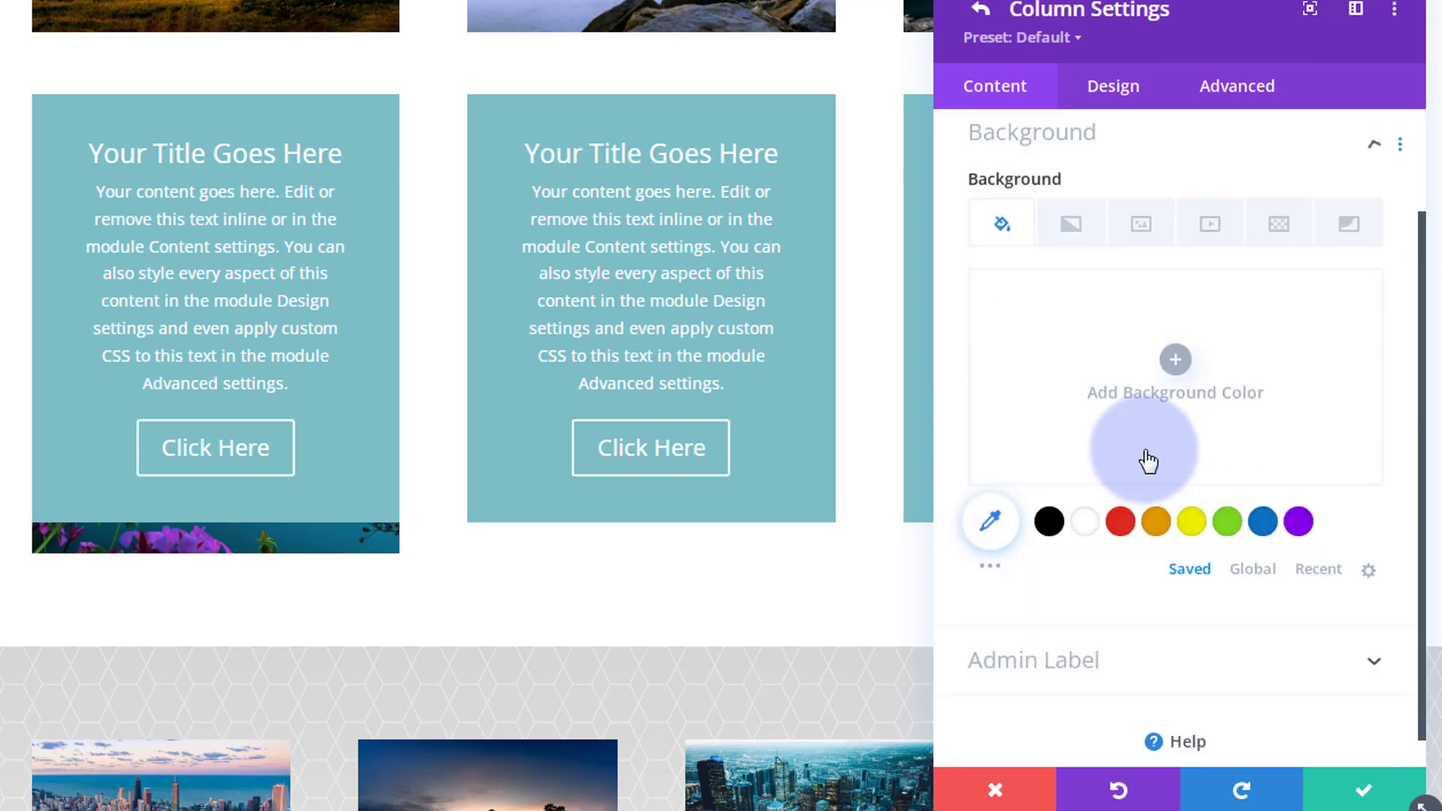
pyautogui.click(1149, 254)
pyautogui.click(1146, 359)
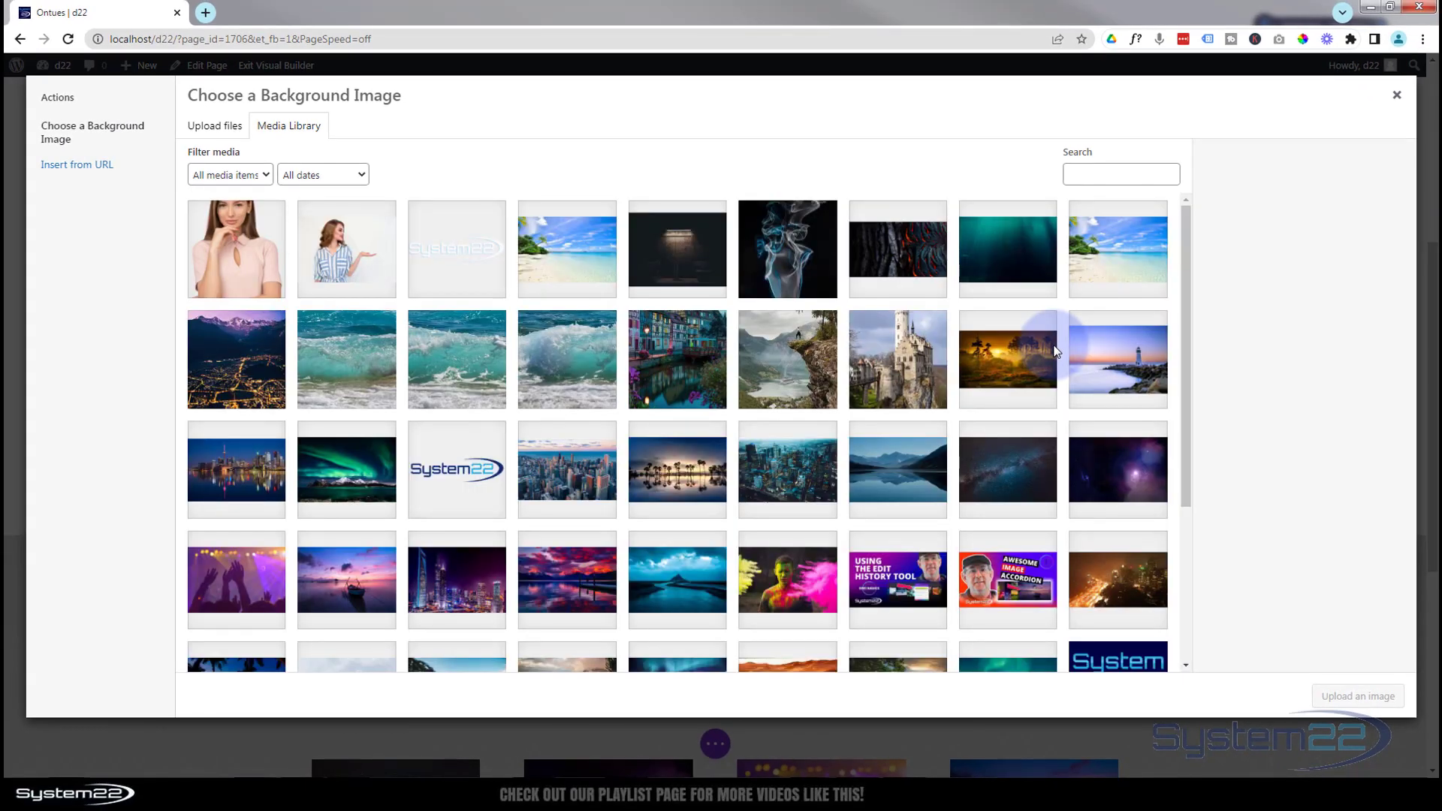
pyautogui.click(905, 350)
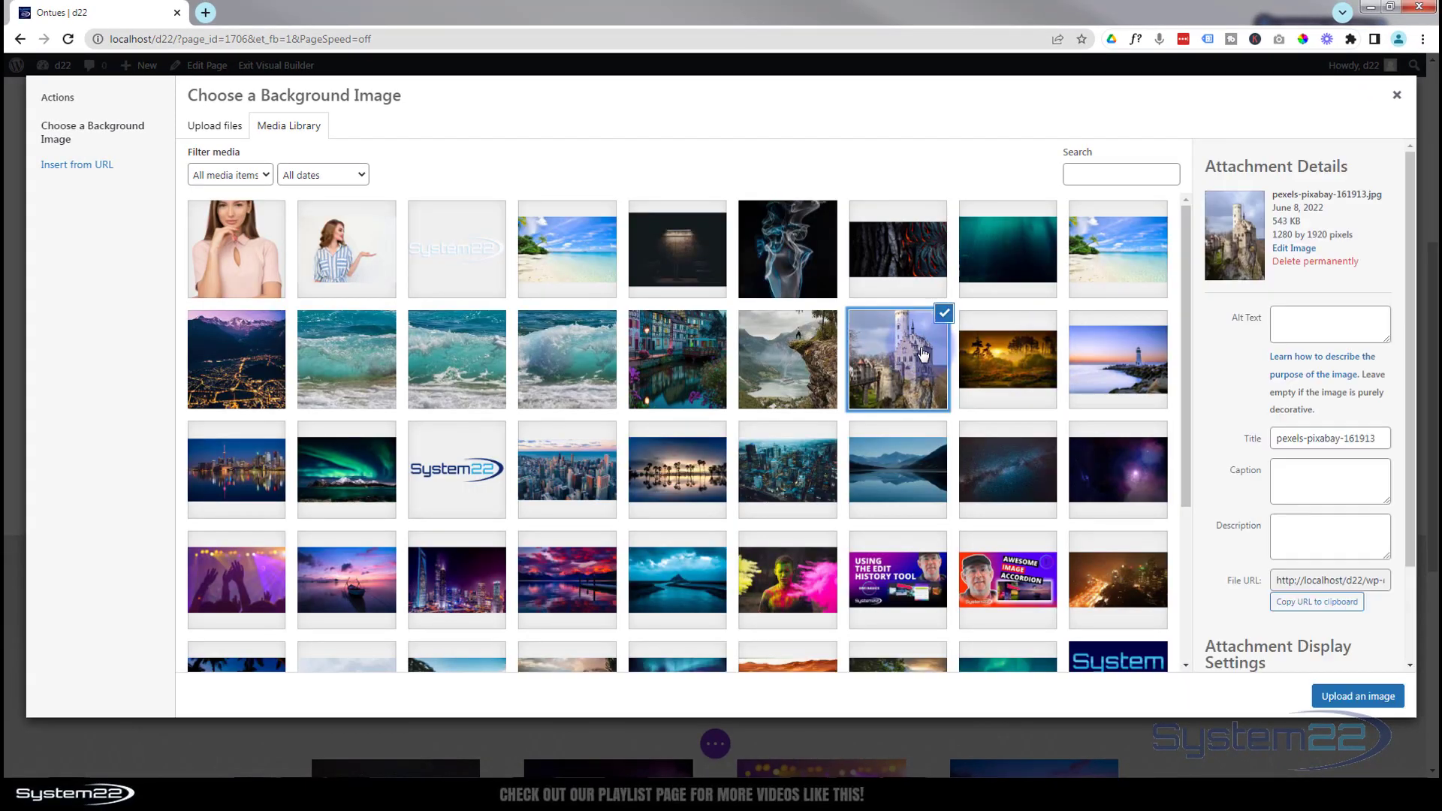
pyautogui.click(1356, 697)
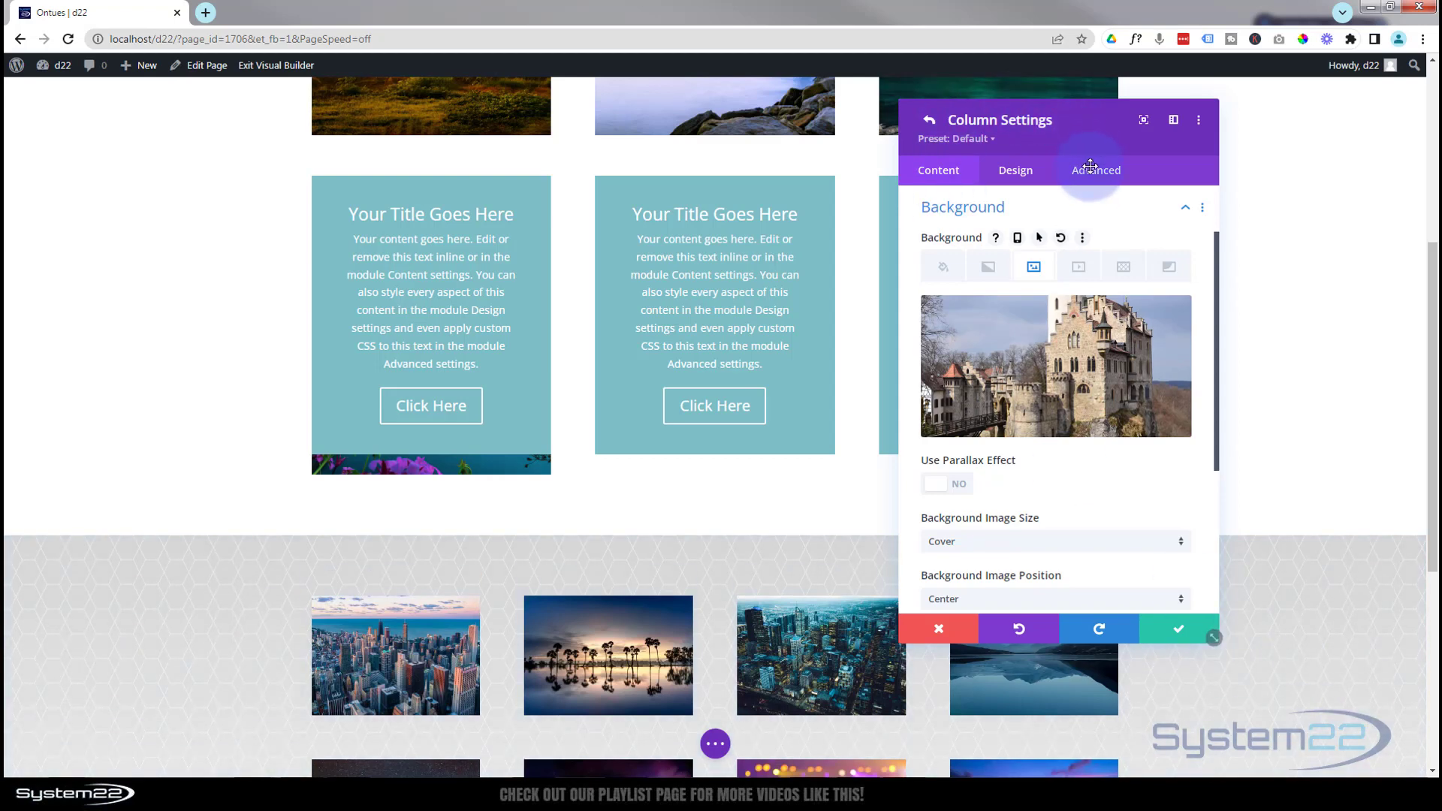
# Add the custom CSS height:400px; to the second column's main element.
pyautogui.click(1090, 166)
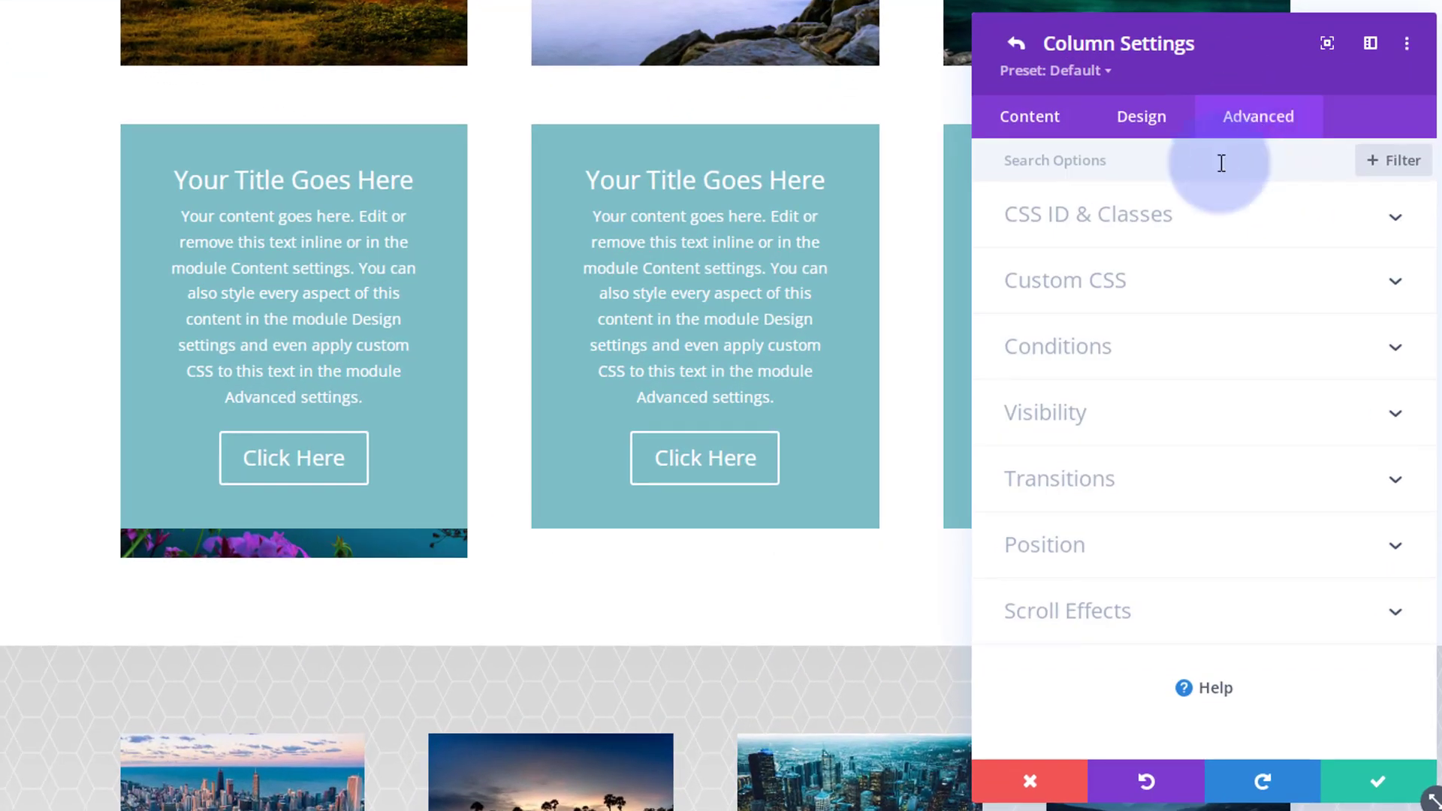
pyautogui.click(1207, 292)
pyautogui.click(1055, 471)
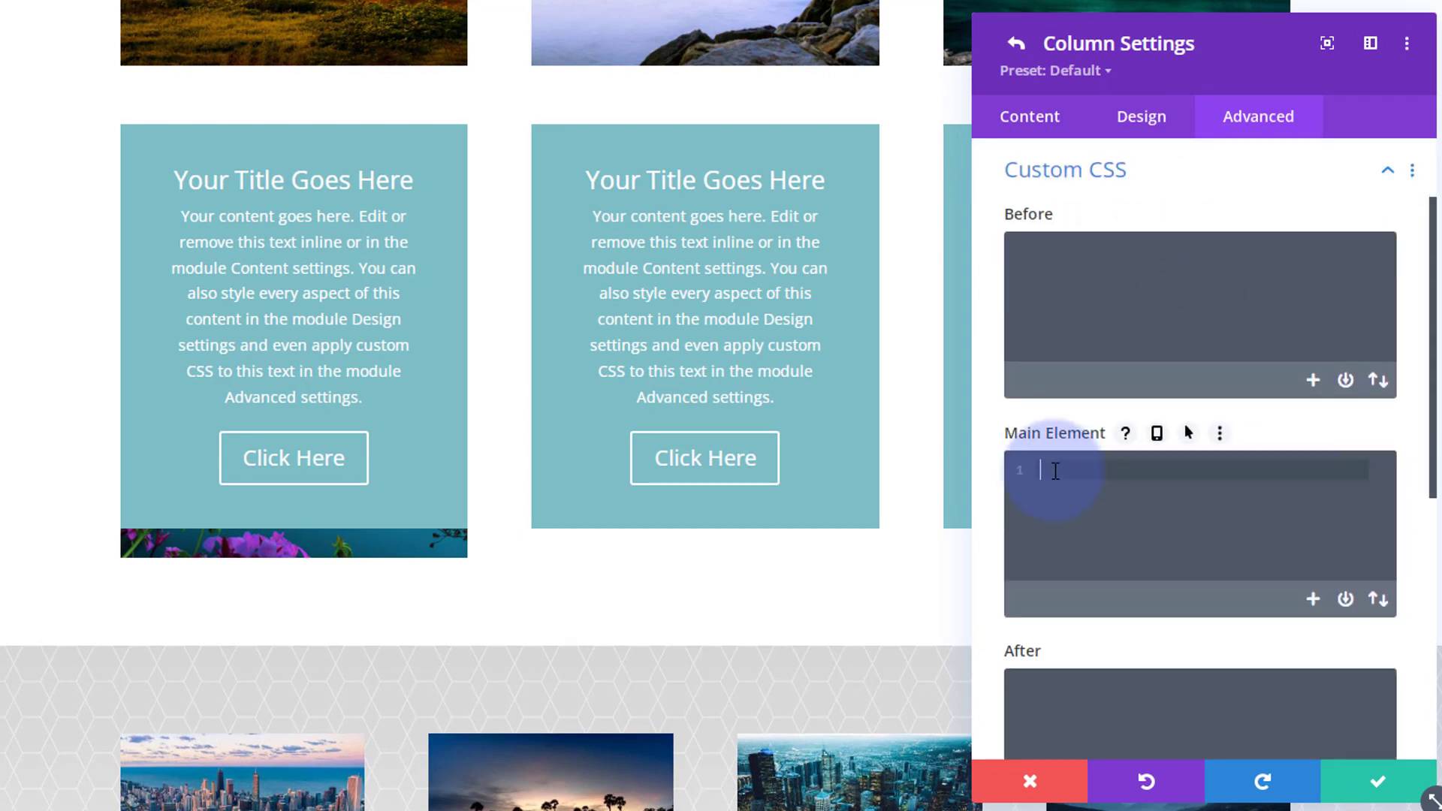
pyautogui.hotkey('ctrl', 'v')
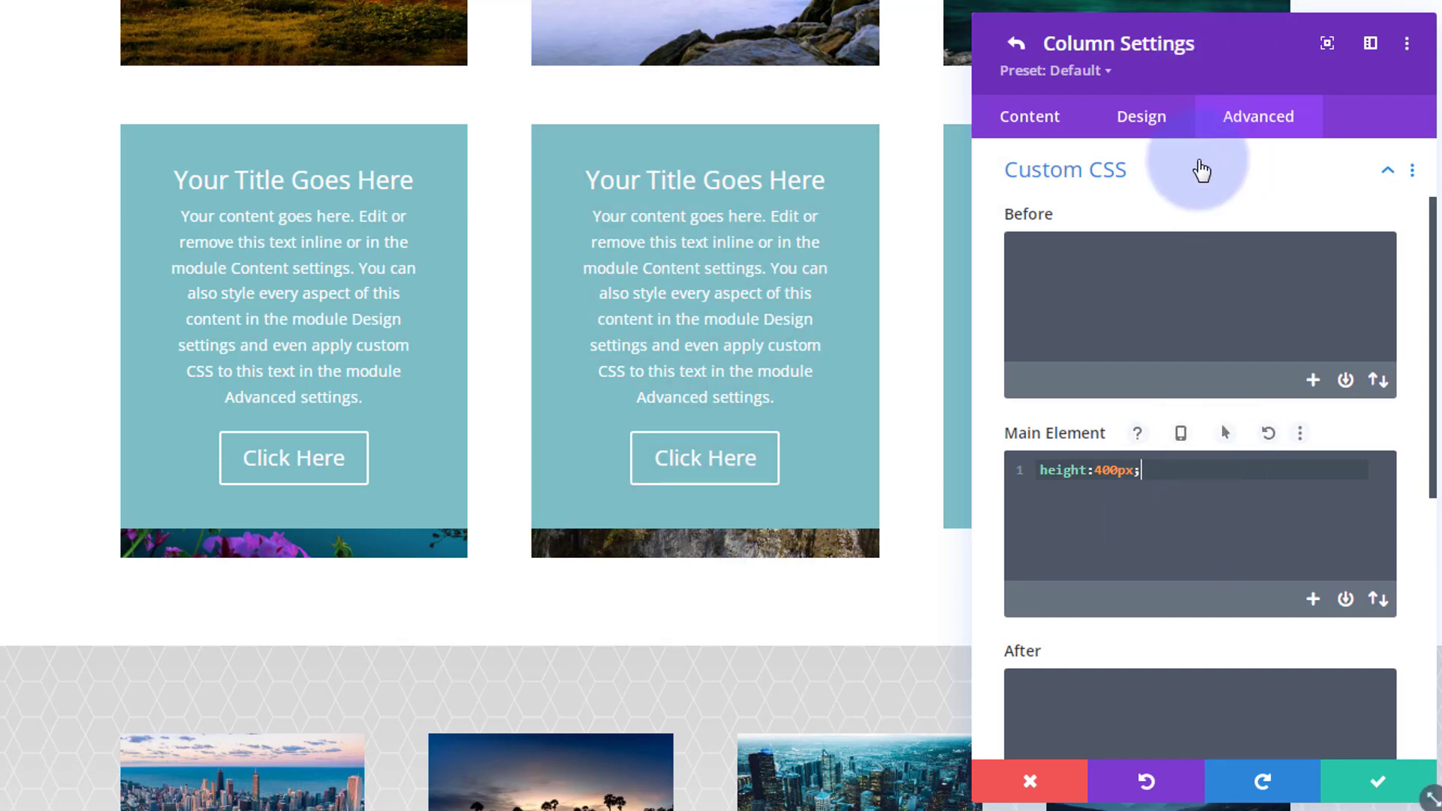
pyautogui.click(1264, 185)
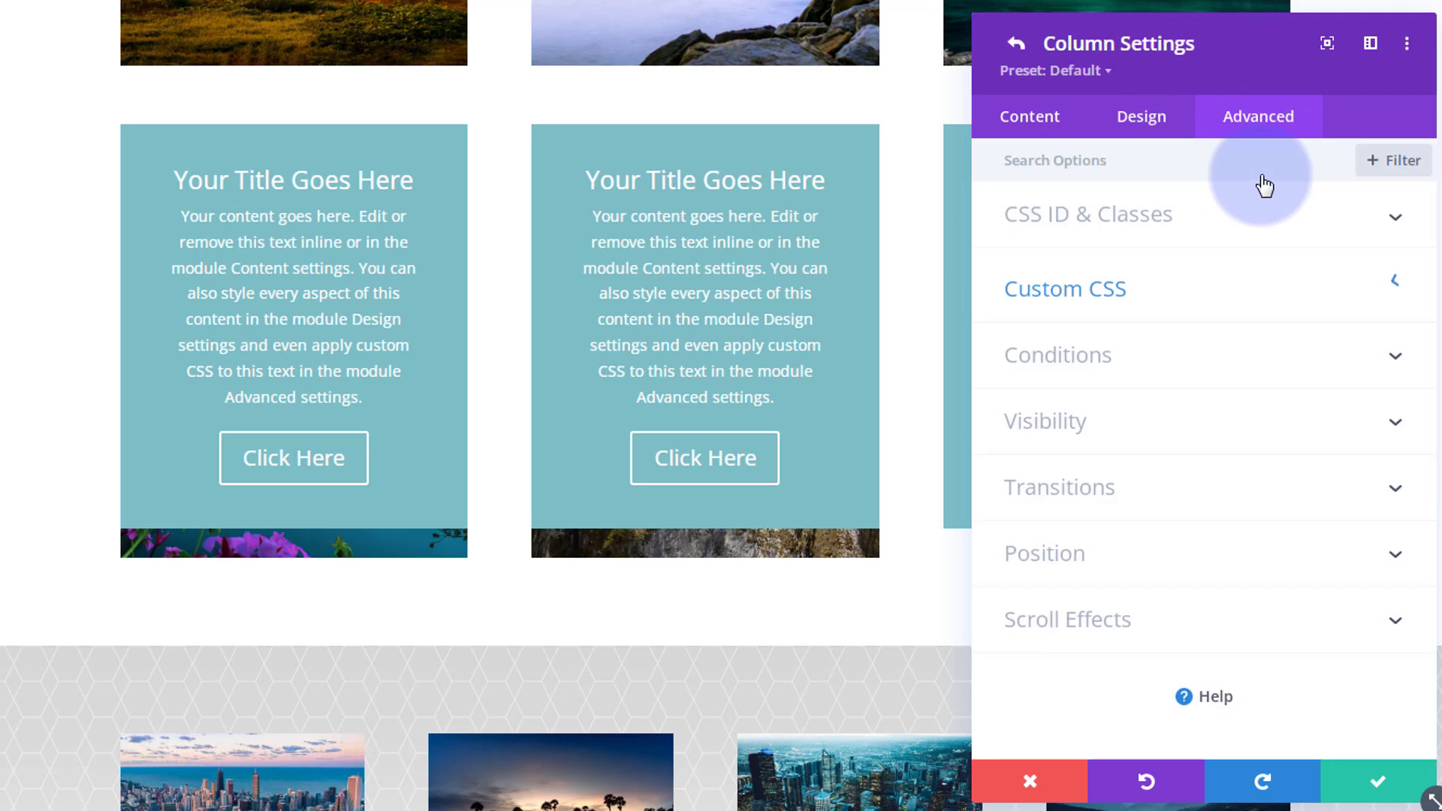
# Set the second column's horizontal and vertical overflow to Hidden and save the column.
pyautogui.click(1187, 432)
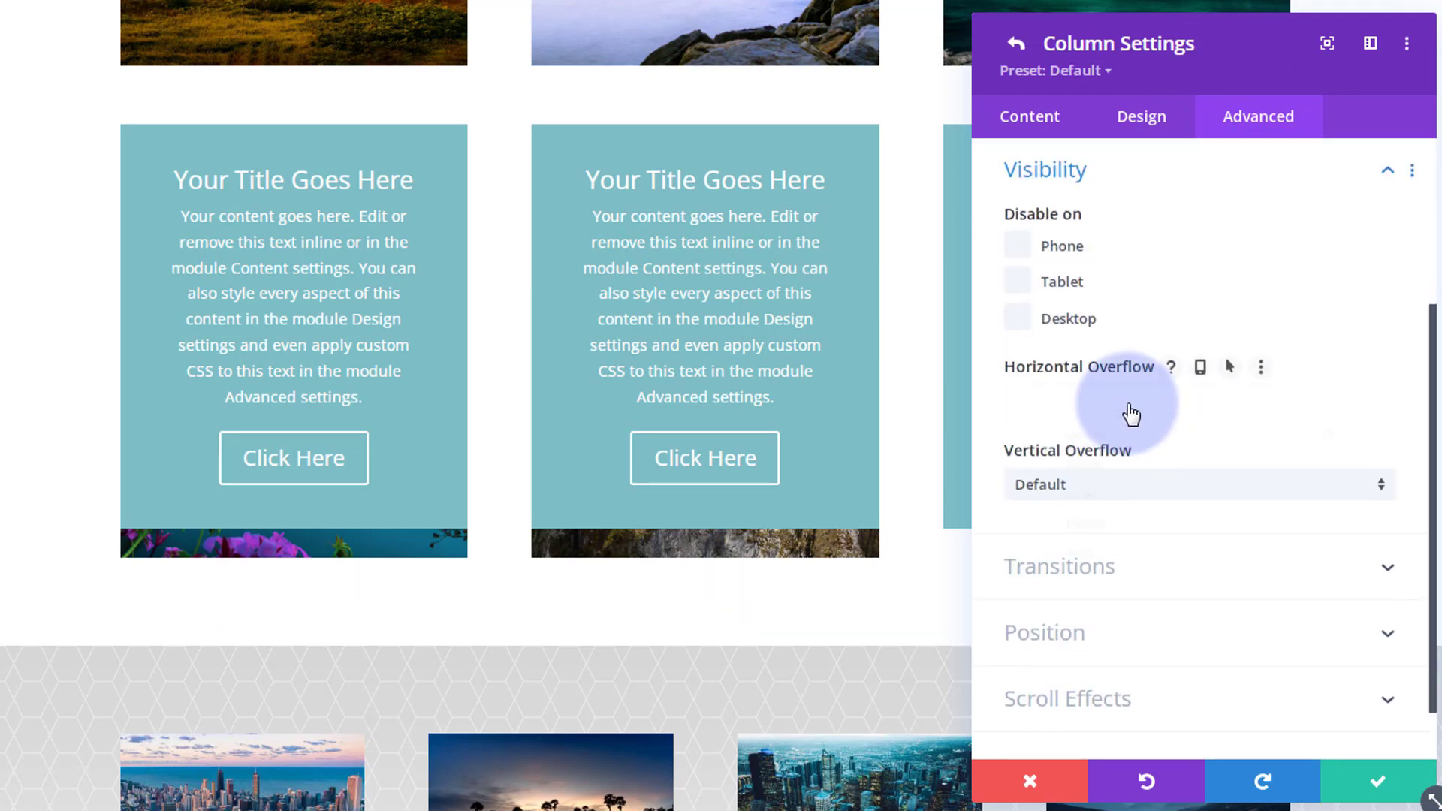
pyautogui.click(1132, 411)
pyautogui.click(1136, 535)
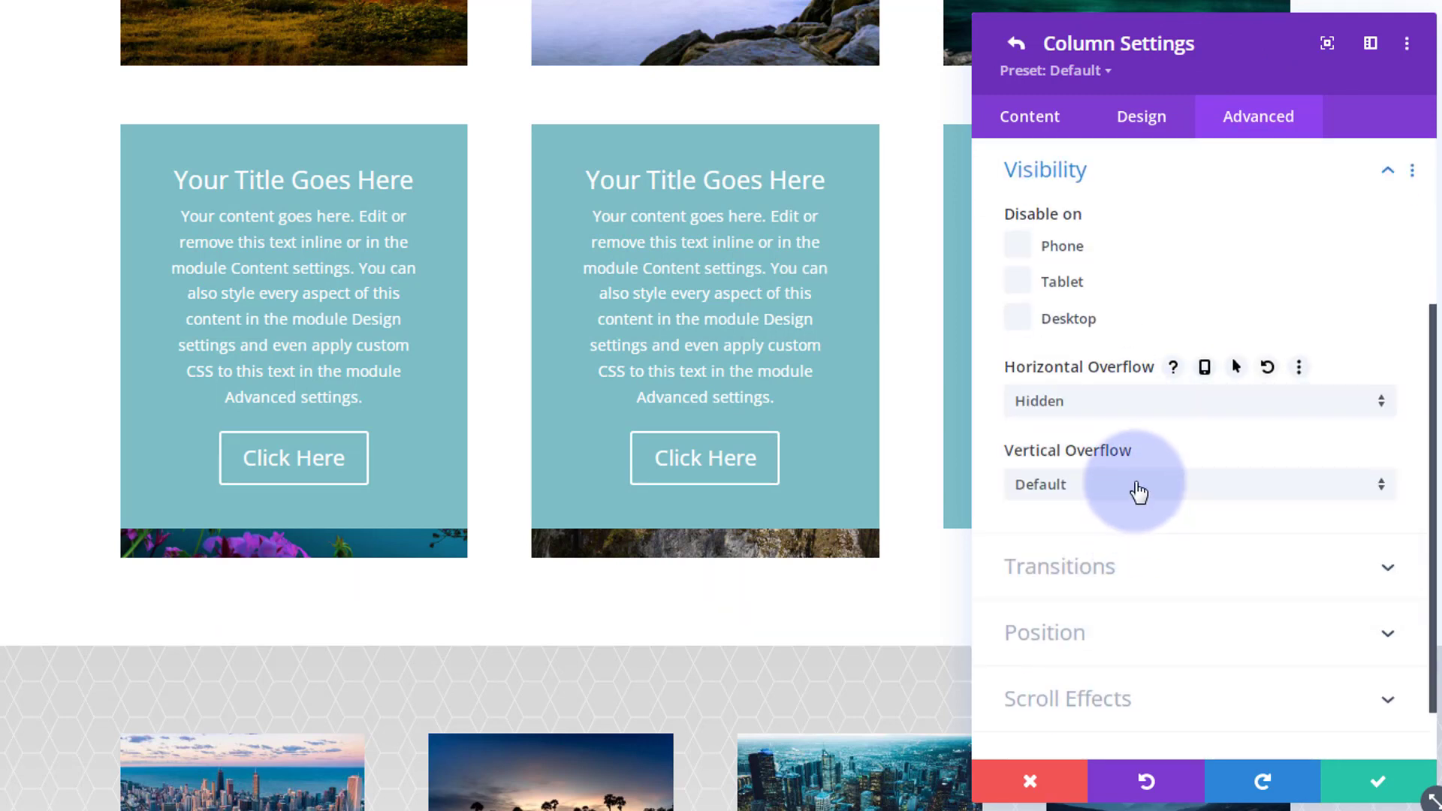
pyautogui.click(1137, 486)
pyautogui.click(1146, 614)
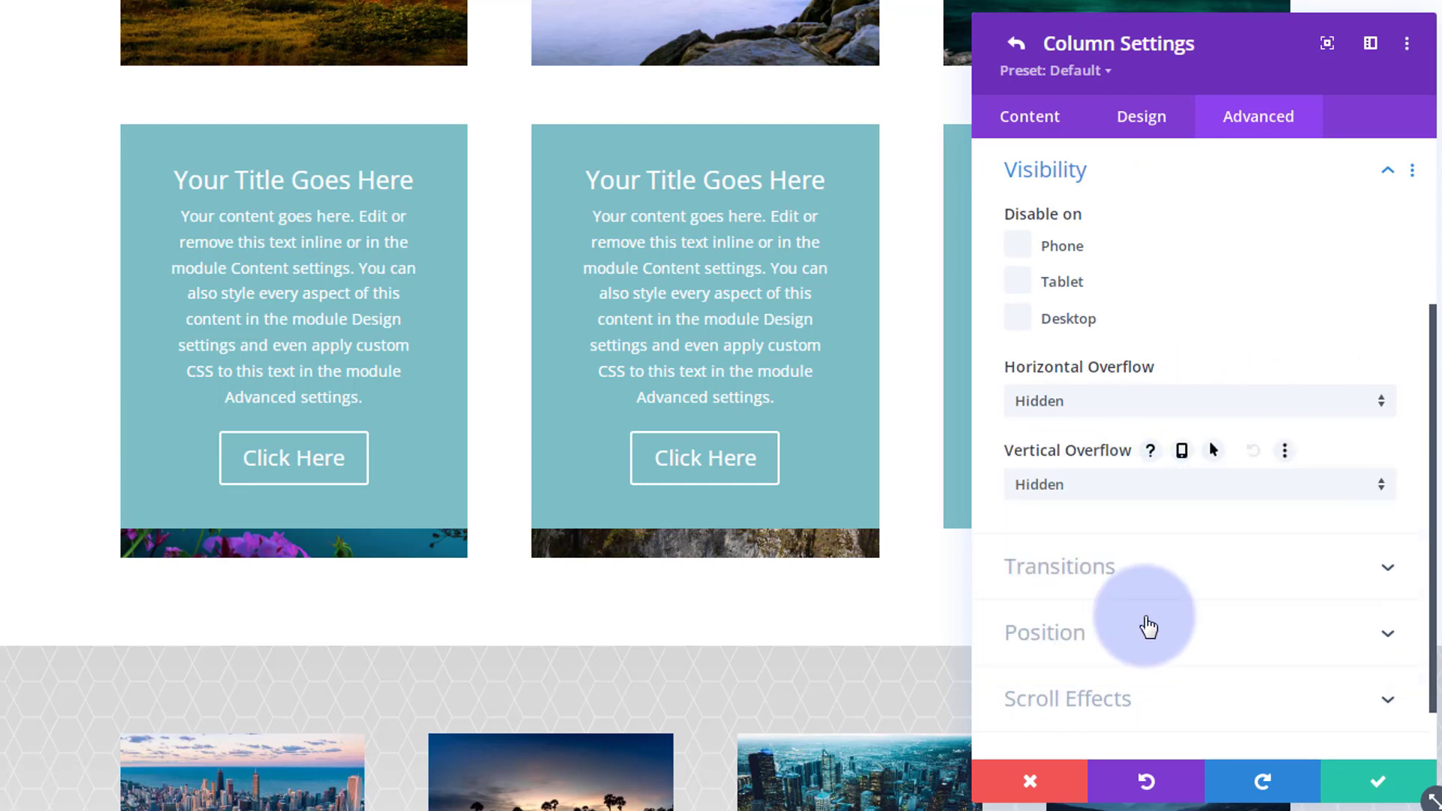
pyautogui.click(1375, 790)
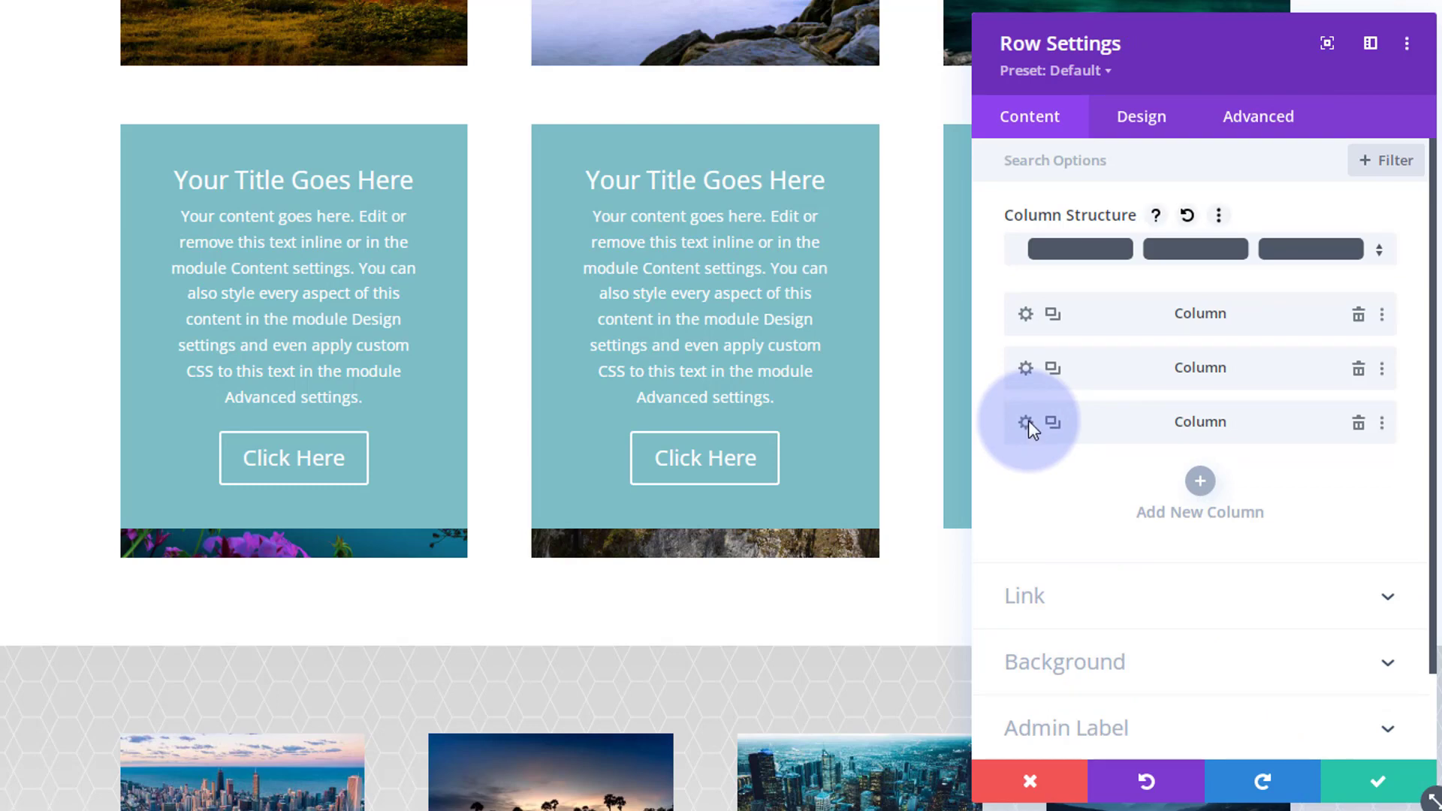
# Give the row's third column a background image, using the Night City photo from the media library.
pyautogui.click(1027, 423)
pyautogui.click(1166, 478)
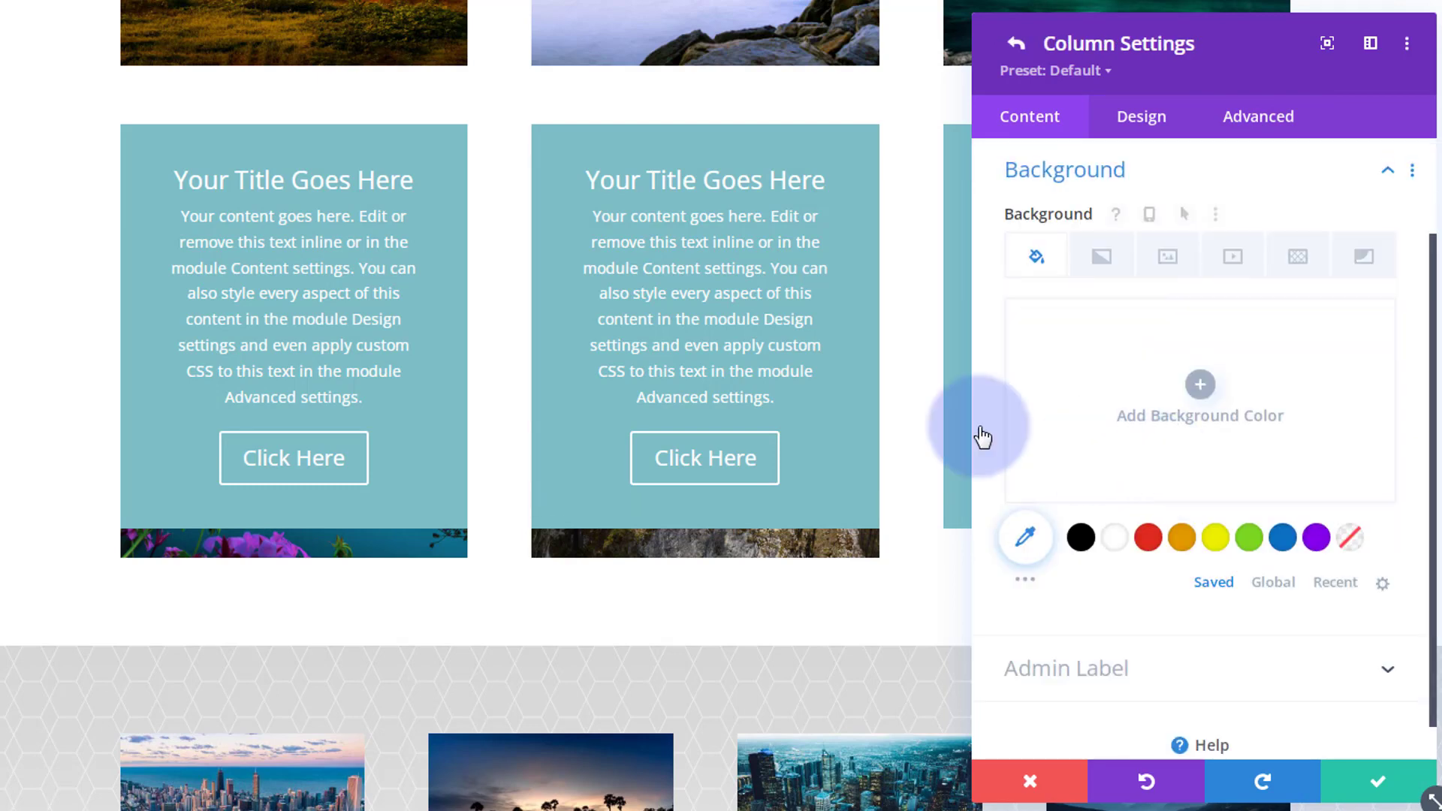
pyautogui.click(1168, 260)
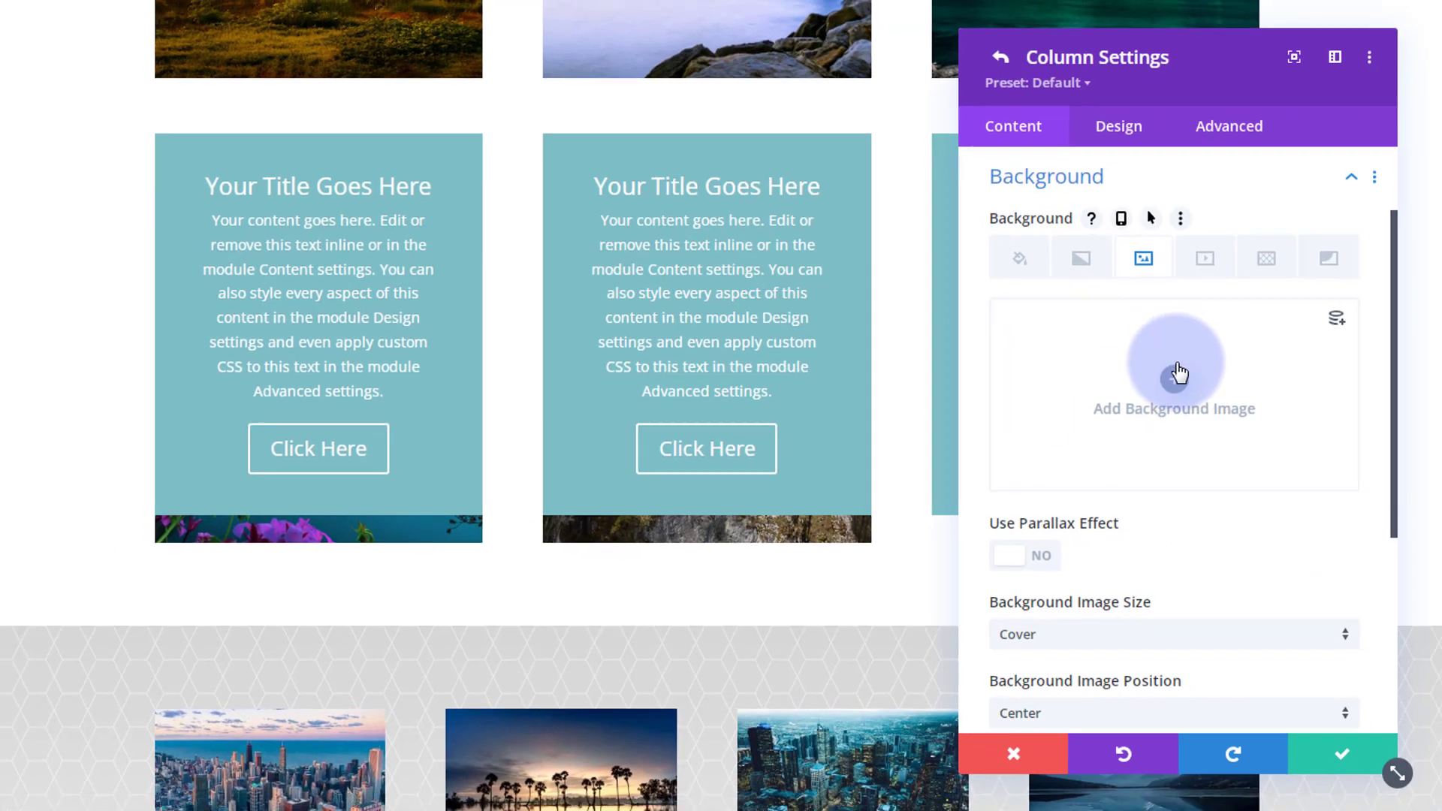
pyautogui.click(1199, 384)
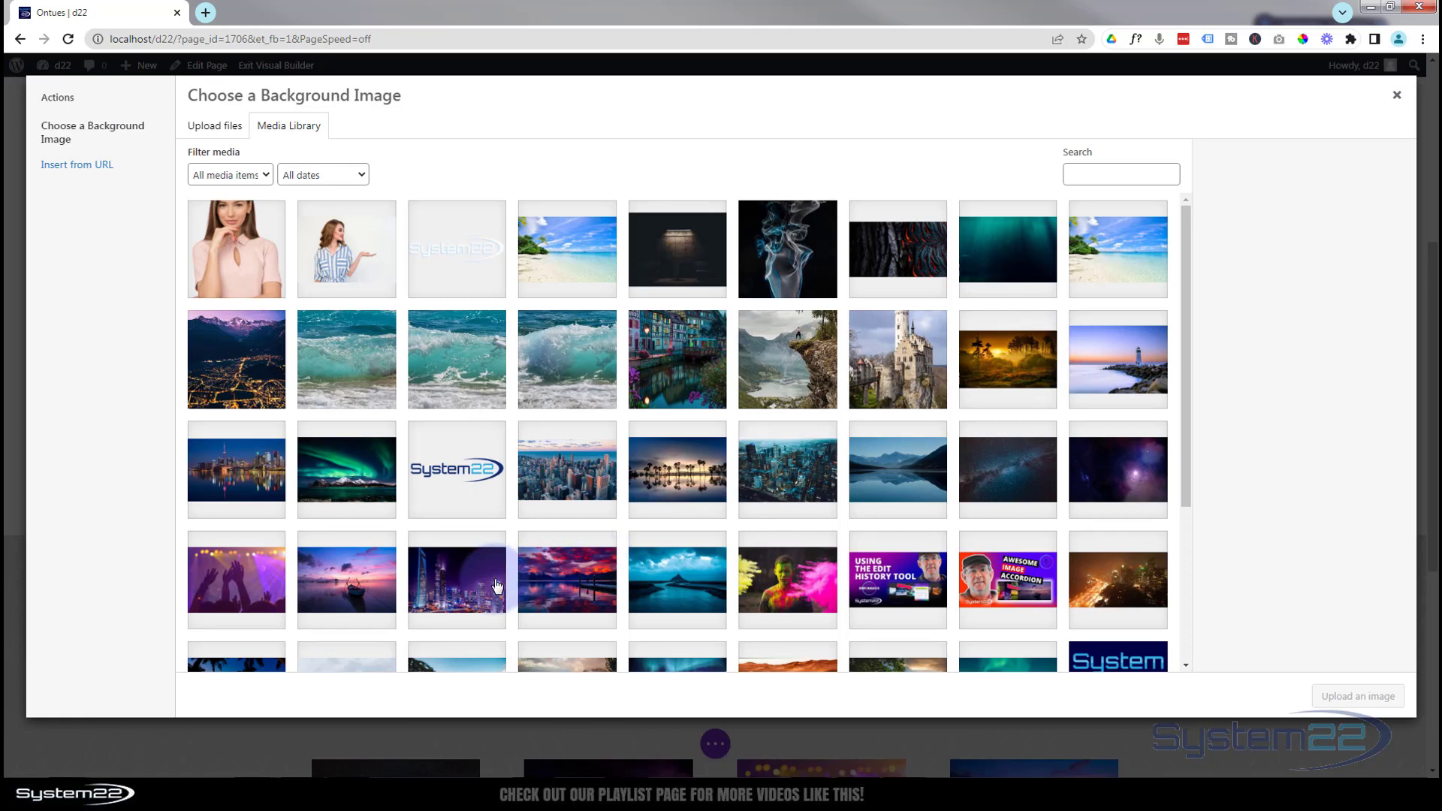
pyautogui.click(496, 586)
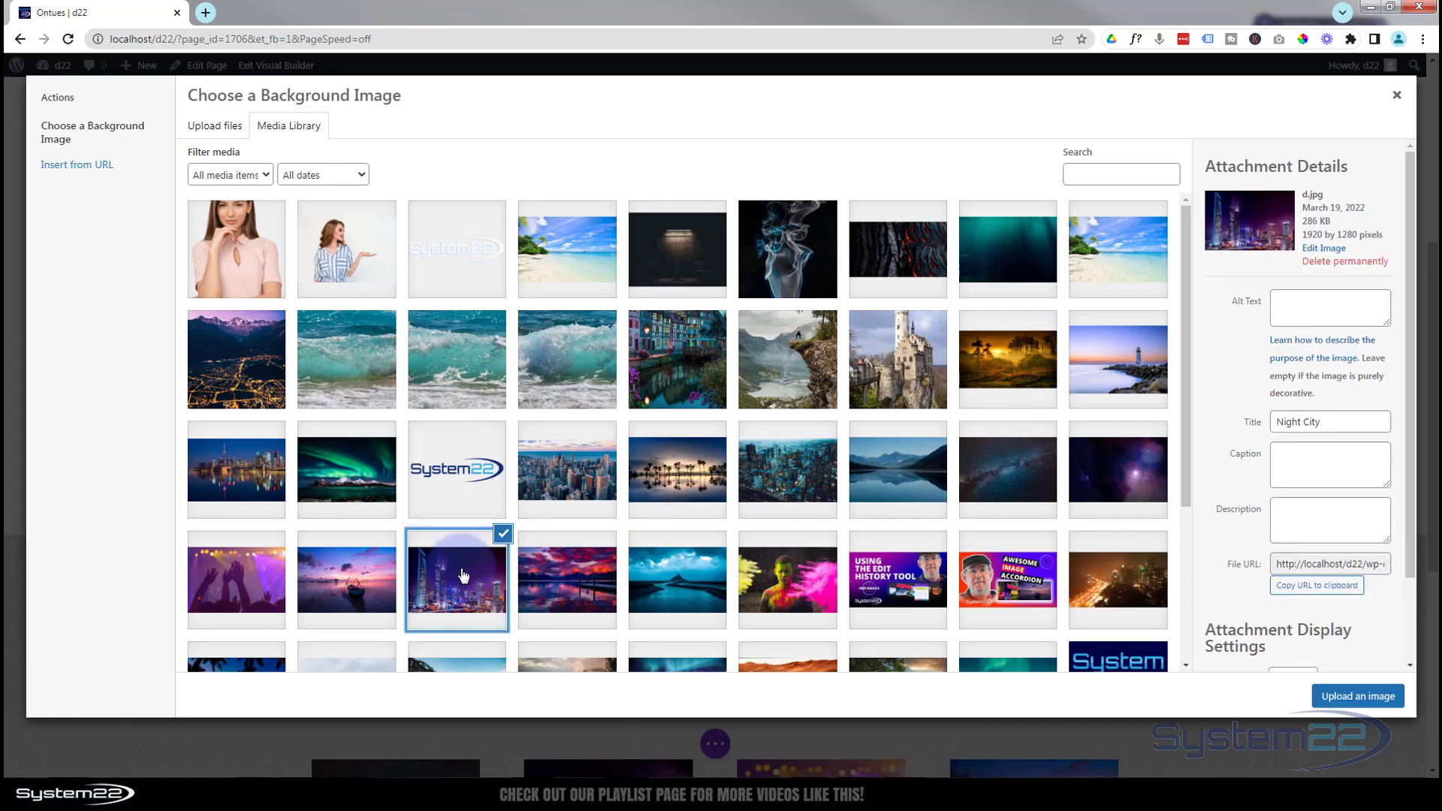
pyautogui.click(1377, 699)
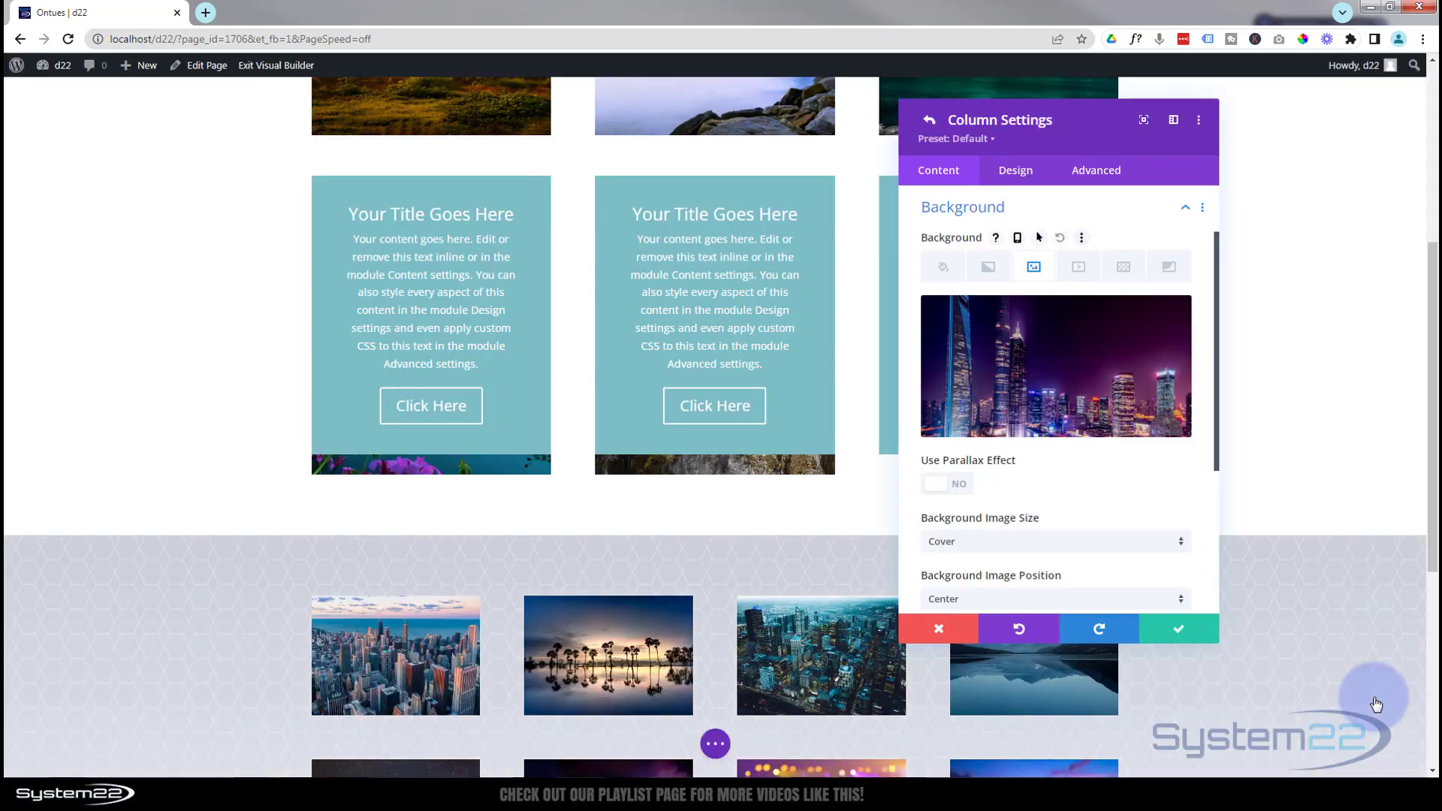
# Add the custom CSS height:400px; to the third column's main element.
pyautogui.click(1101, 172)
pyautogui.click(1079, 283)
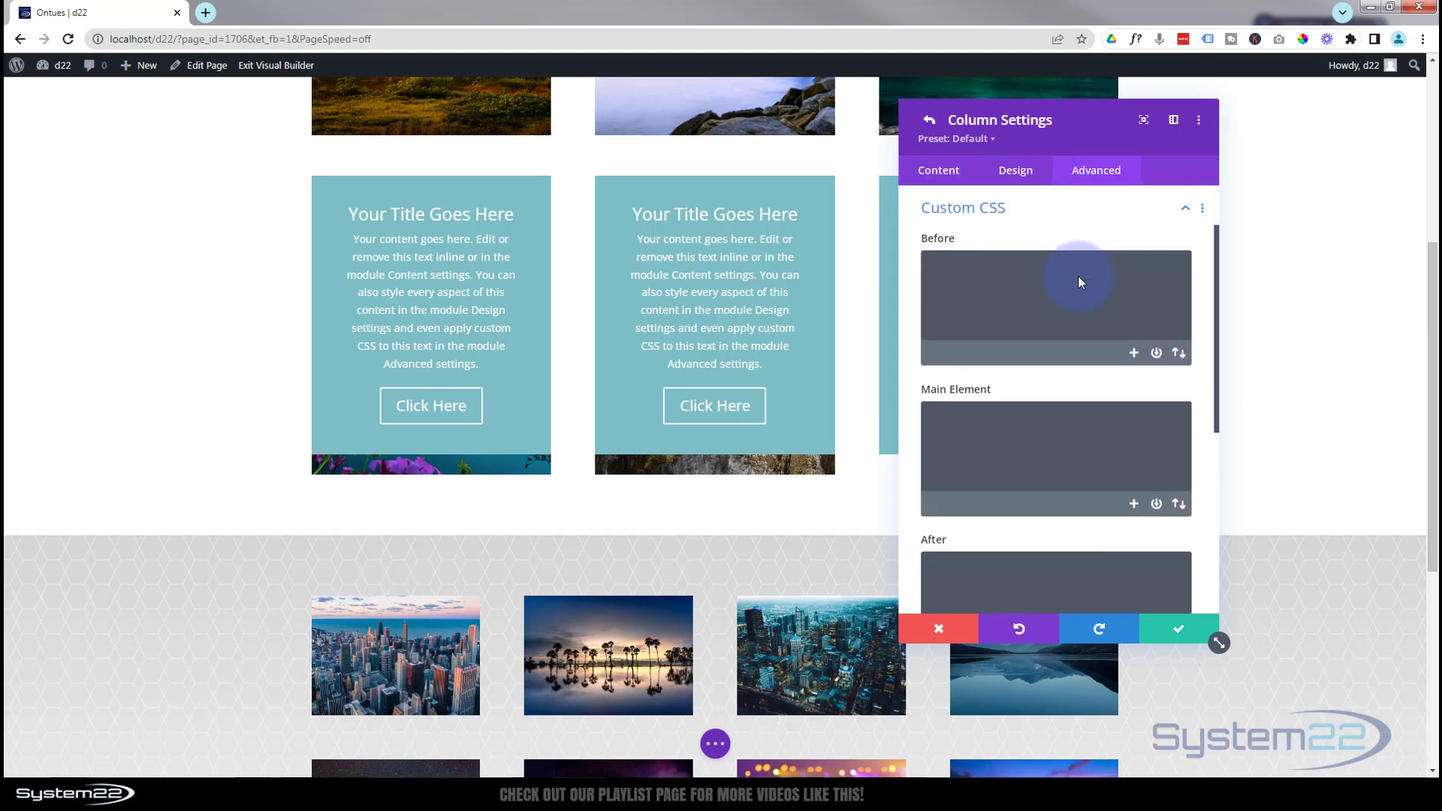
pyautogui.click(993, 418)
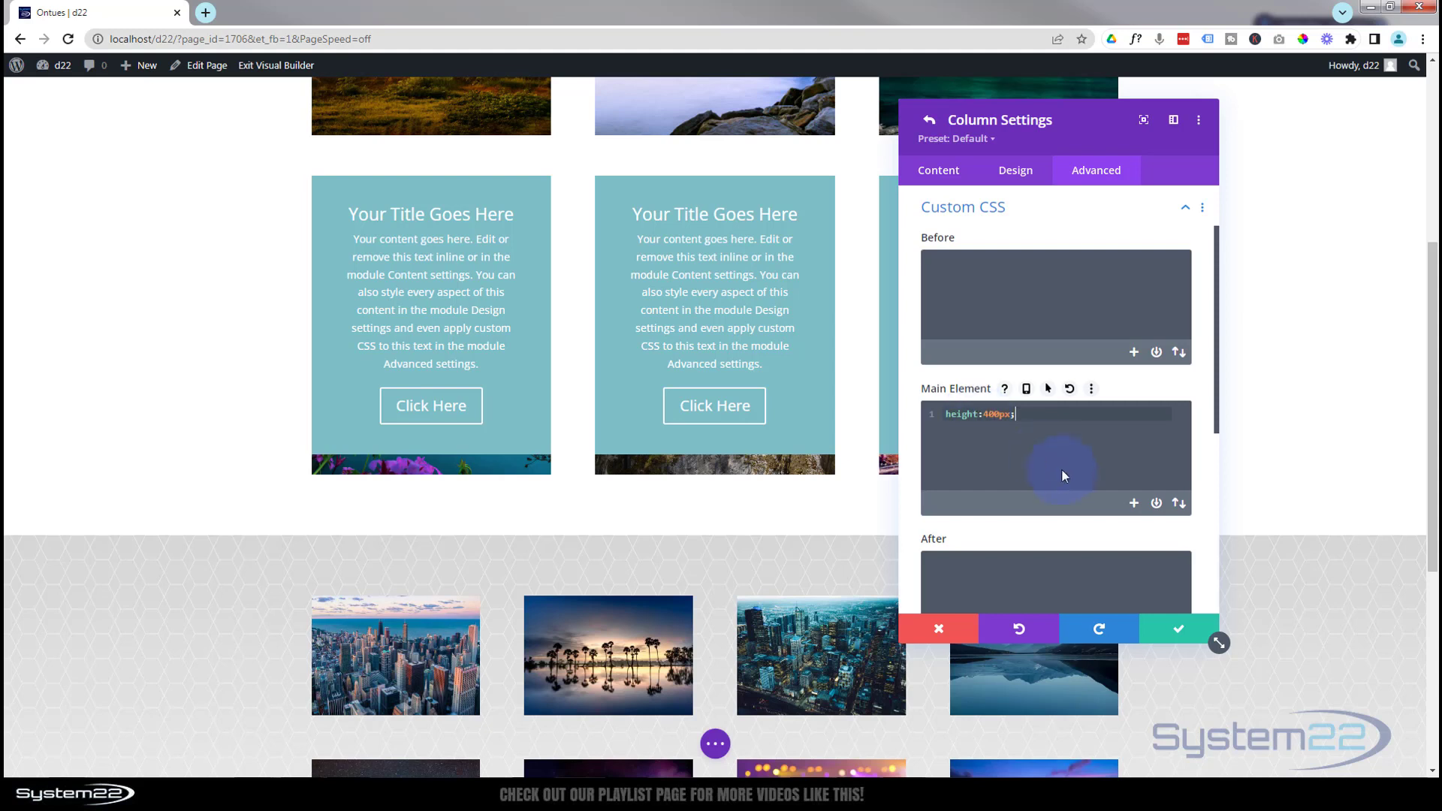
pyautogui.click(1065, 206)
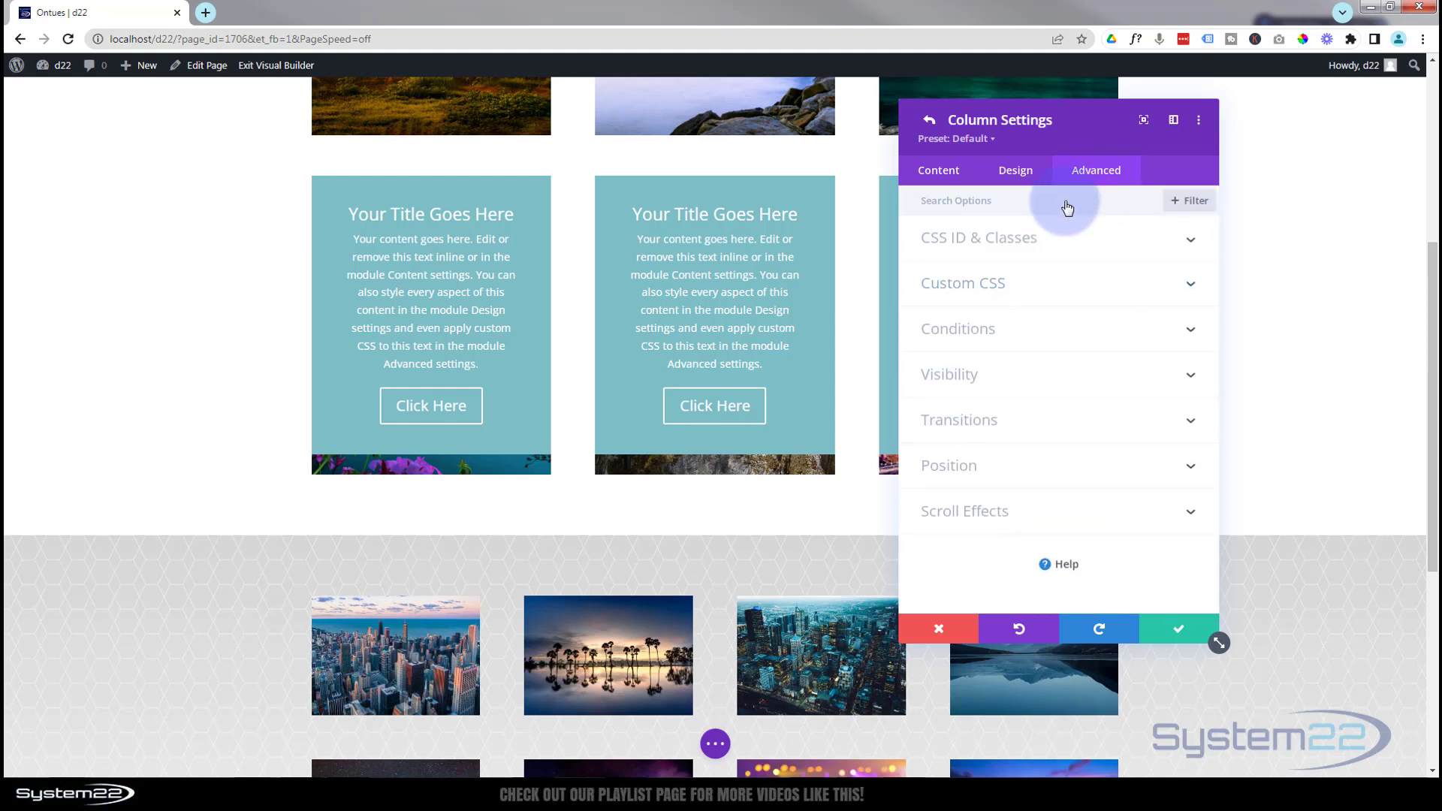
# Set the third column's horizontal and vertical overflow to Hidden, then save the column and the row.
pyautogui.click(1029, 374)
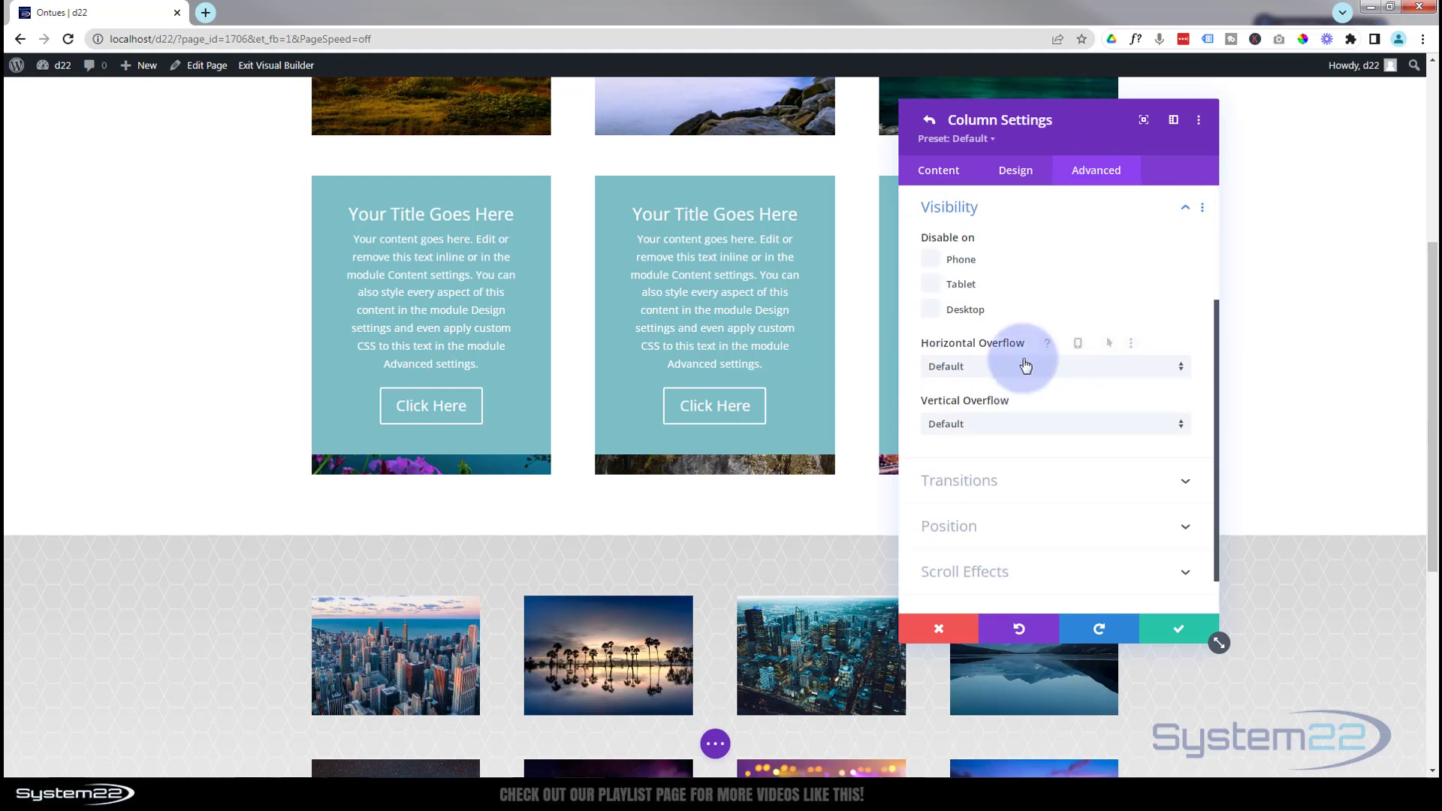
pyautogui.click(1025, 367)
pyautogui.click(1014, 453)
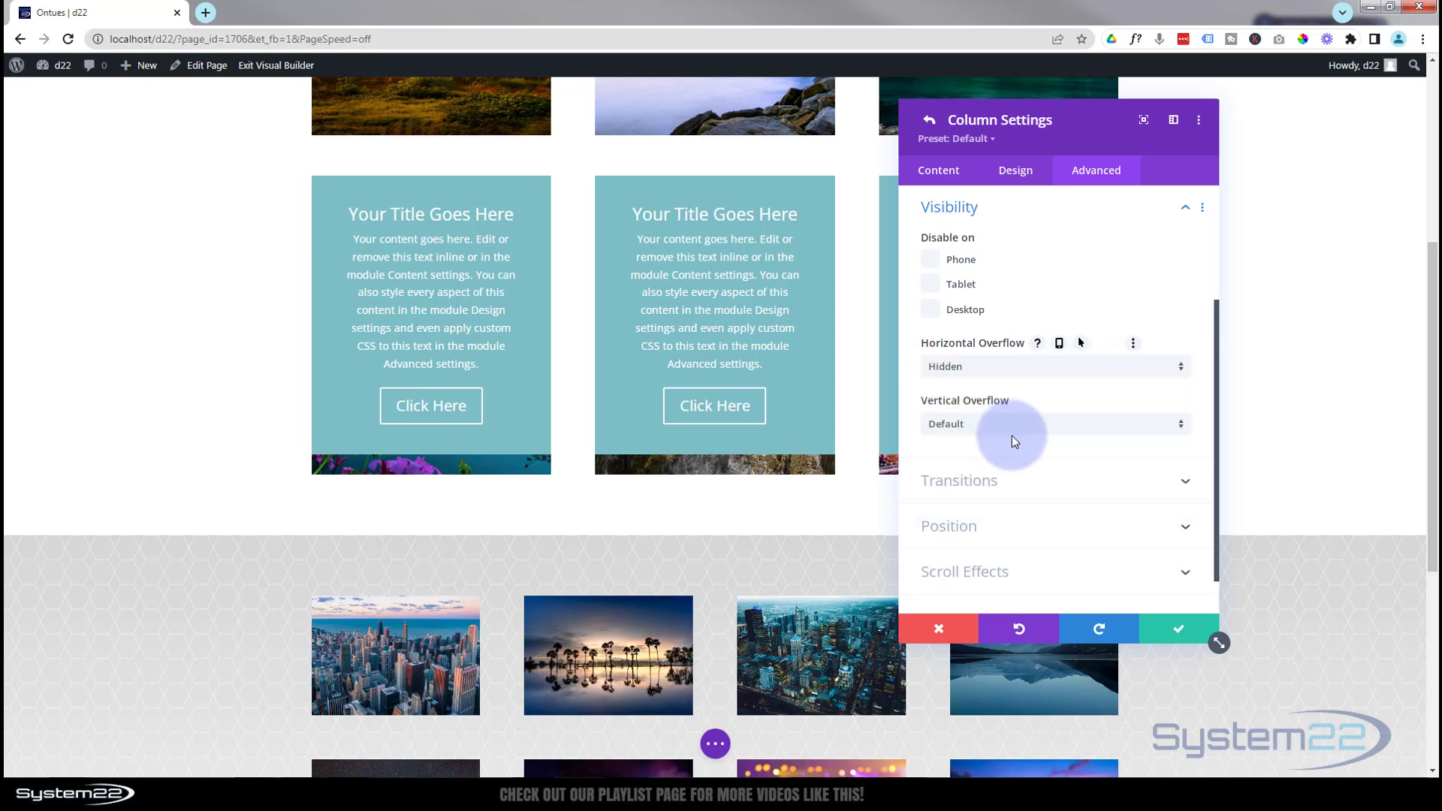
pyautogui.click(1019, 426)
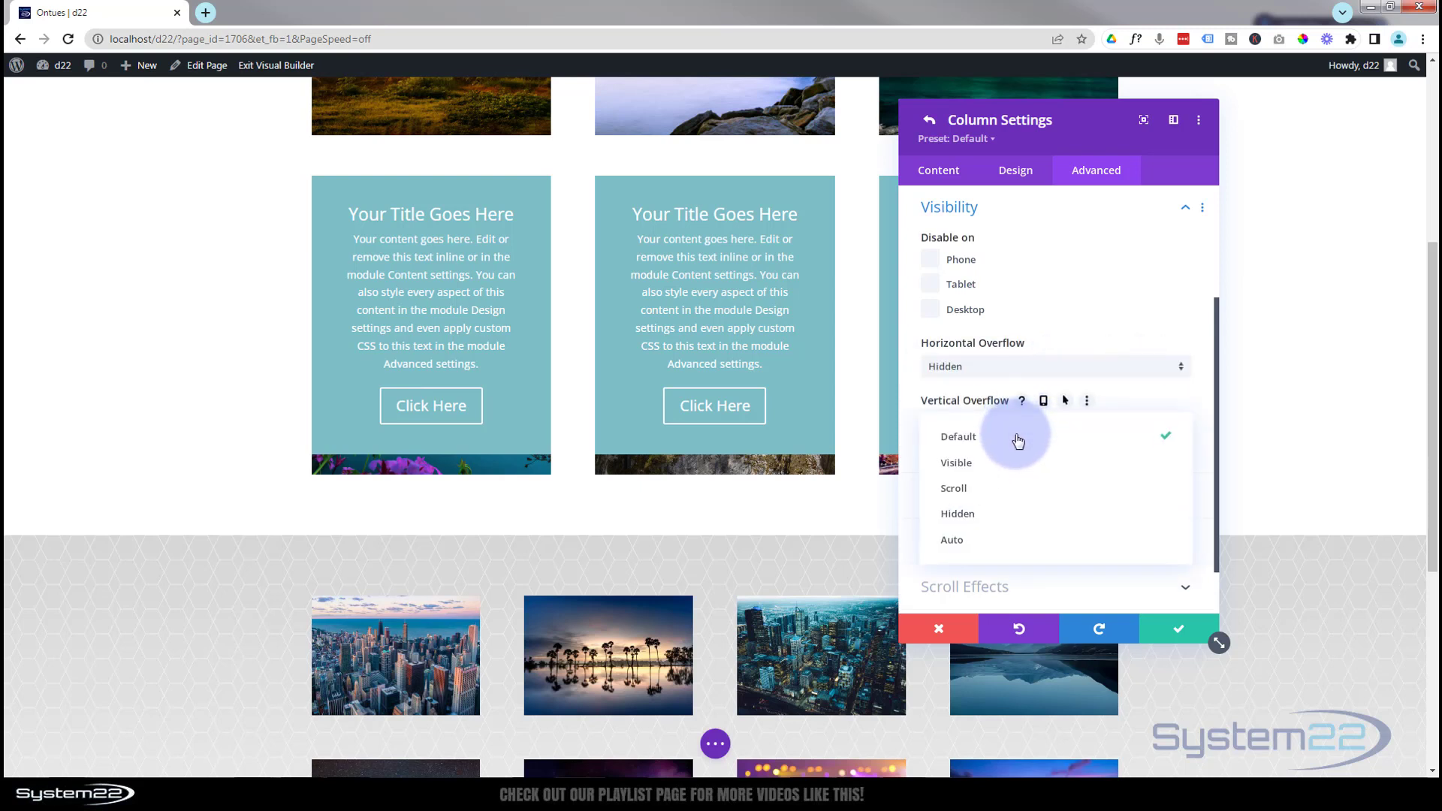
pyautogui.click(1011, 509)
pyautogui.click(1179, 631)
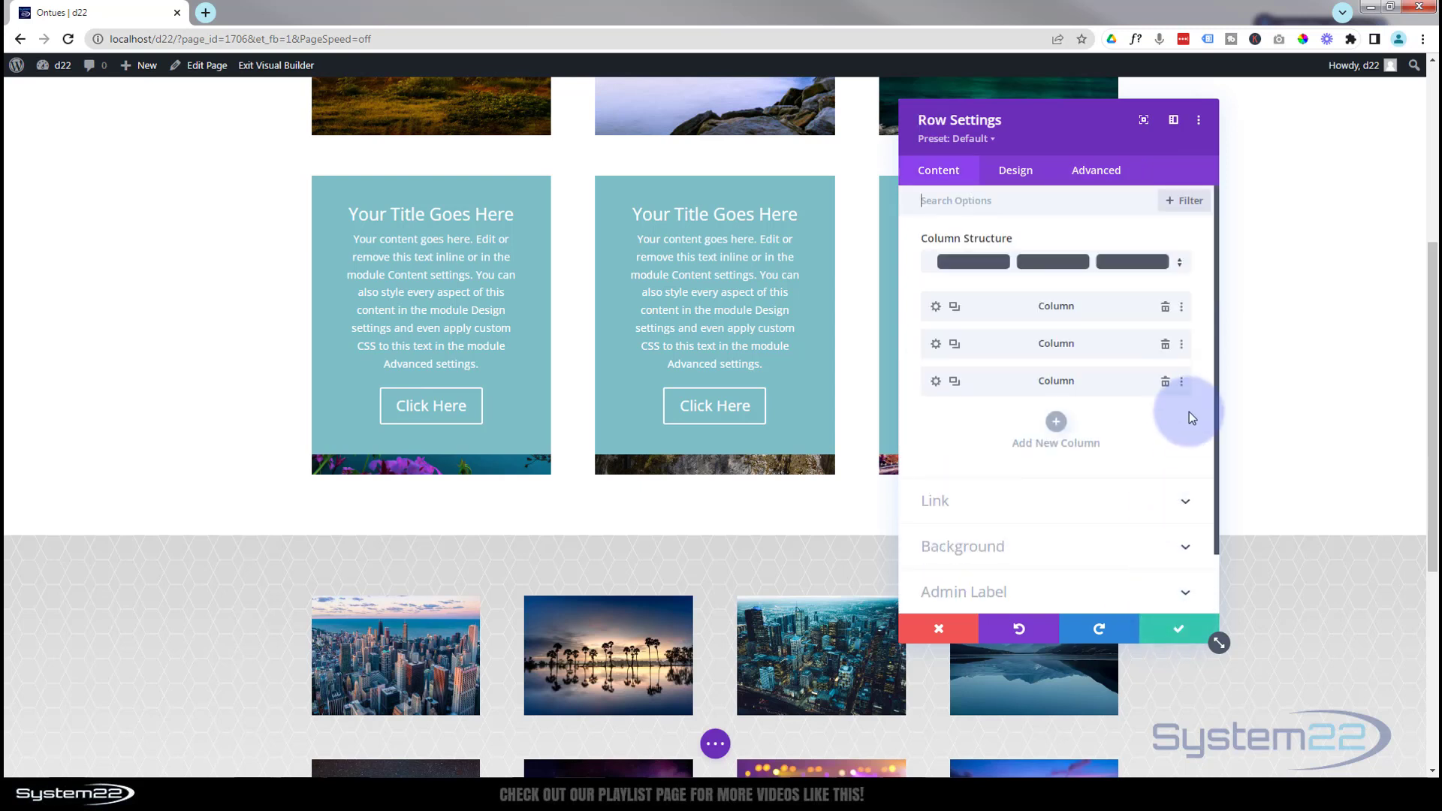
pyautogui.click(1169, 630)
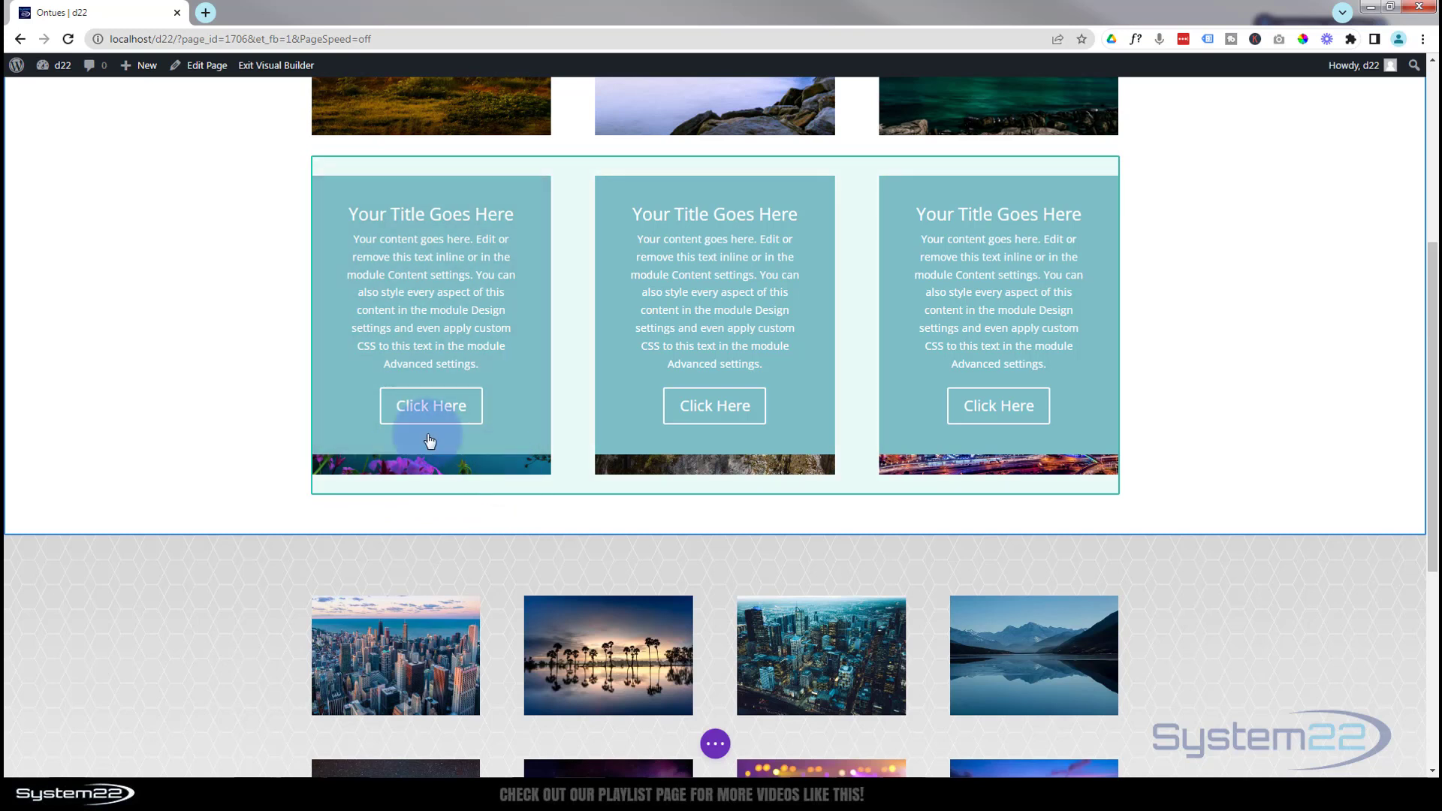
# Set the bottom padding of the first column's Call To Action module to 100px.
pyautogui.moveTo(338, 328)
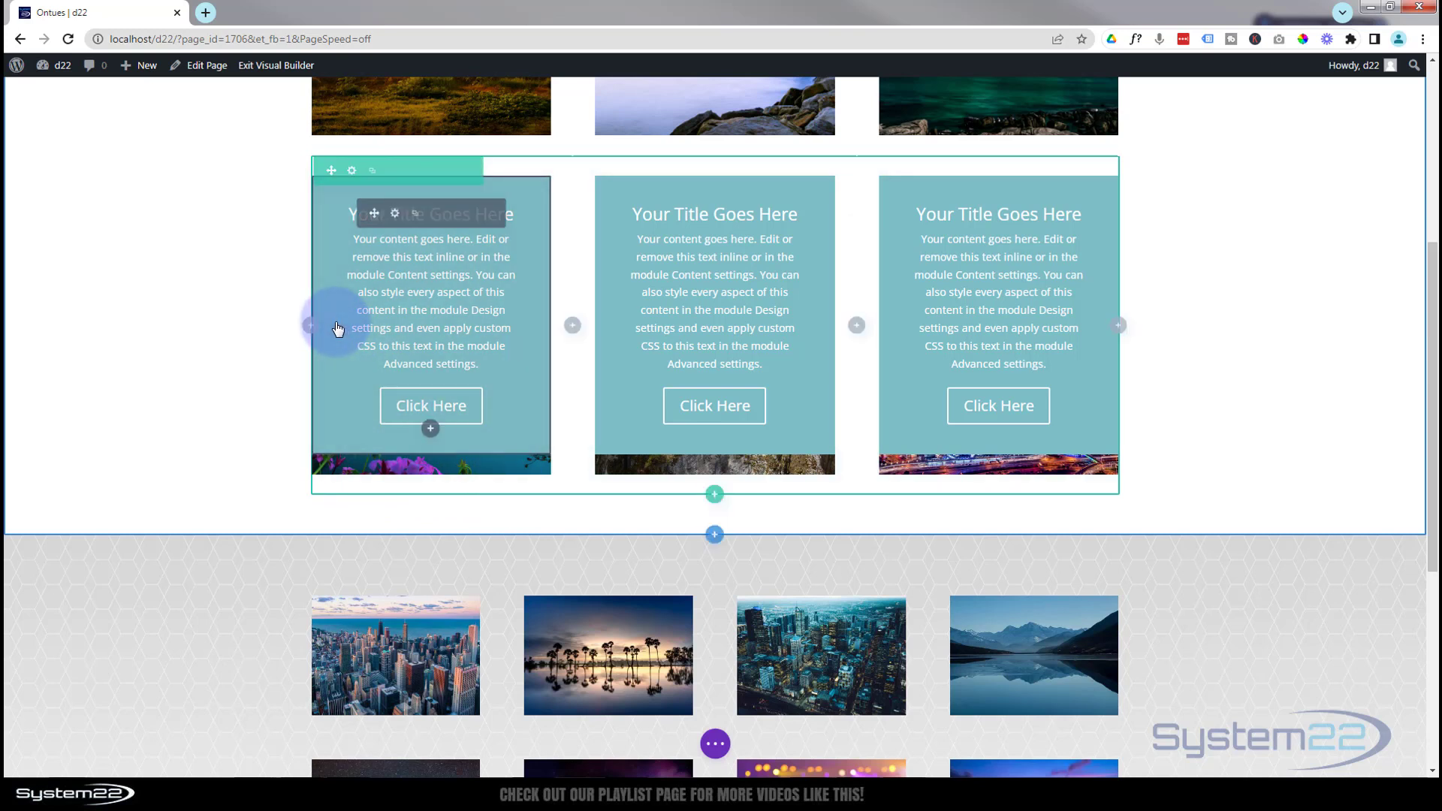
pyautogui.click(395, 214)
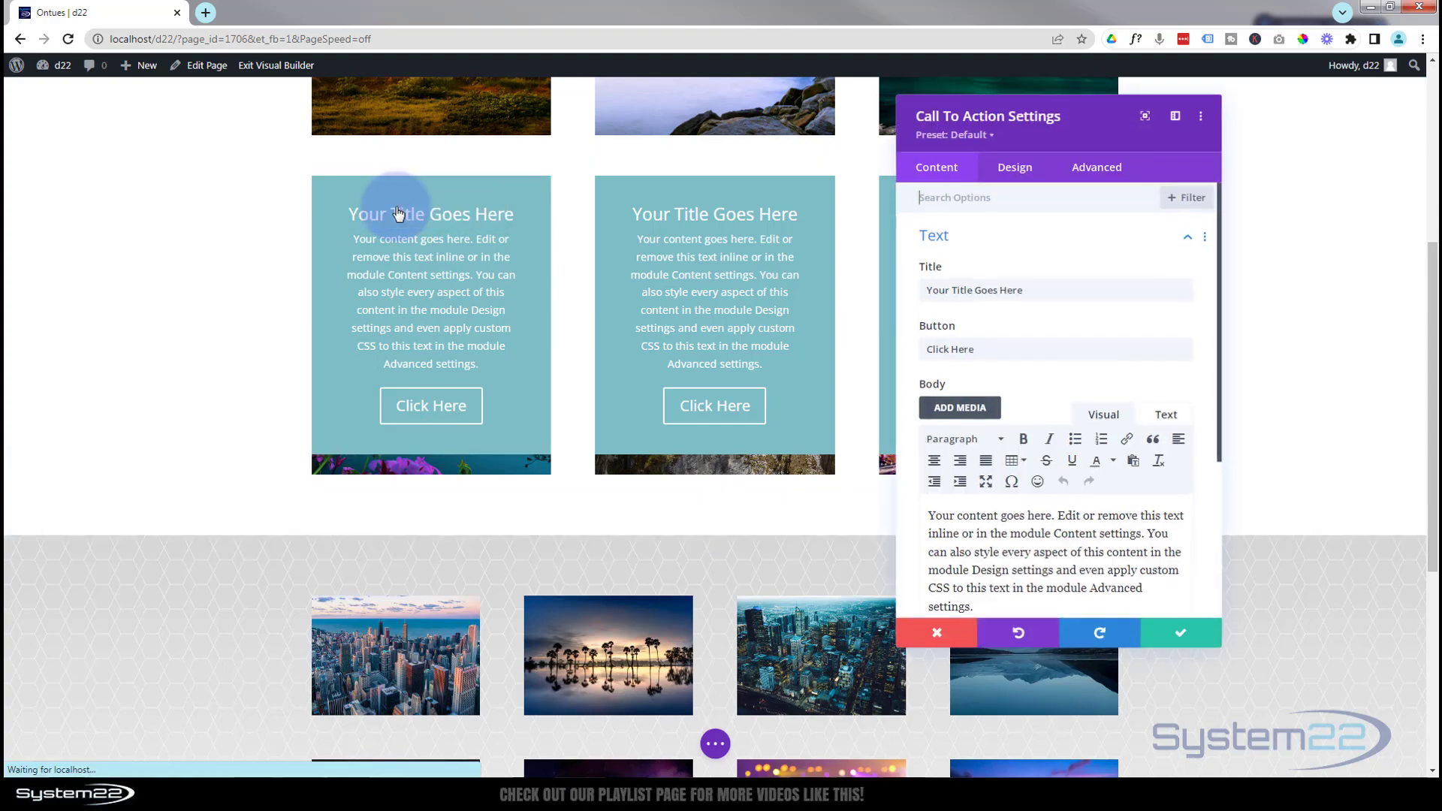
pyautogui.moveTo(1018, 134); pyautogui.dragTo(588, 98)
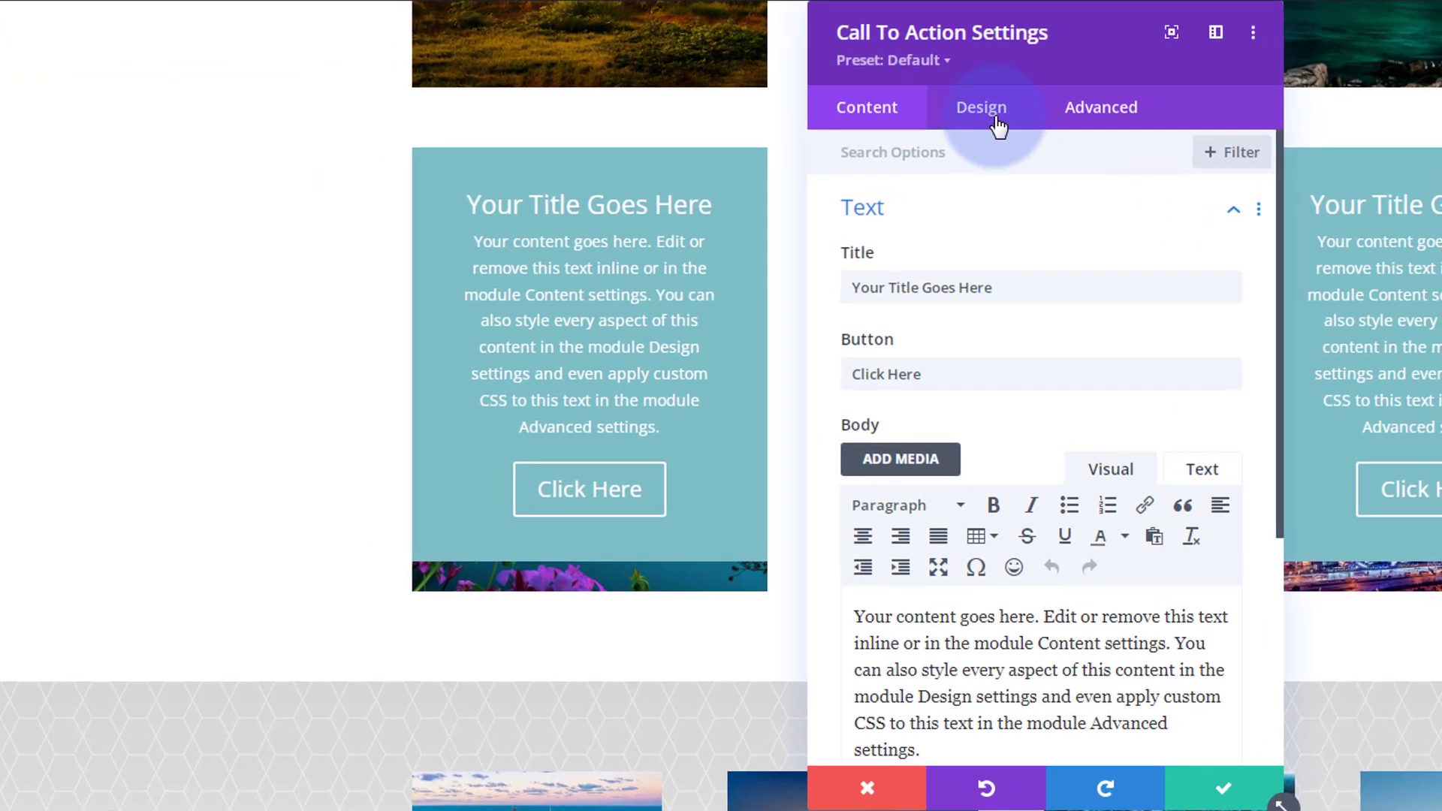
pyautogui.click(999, 126)
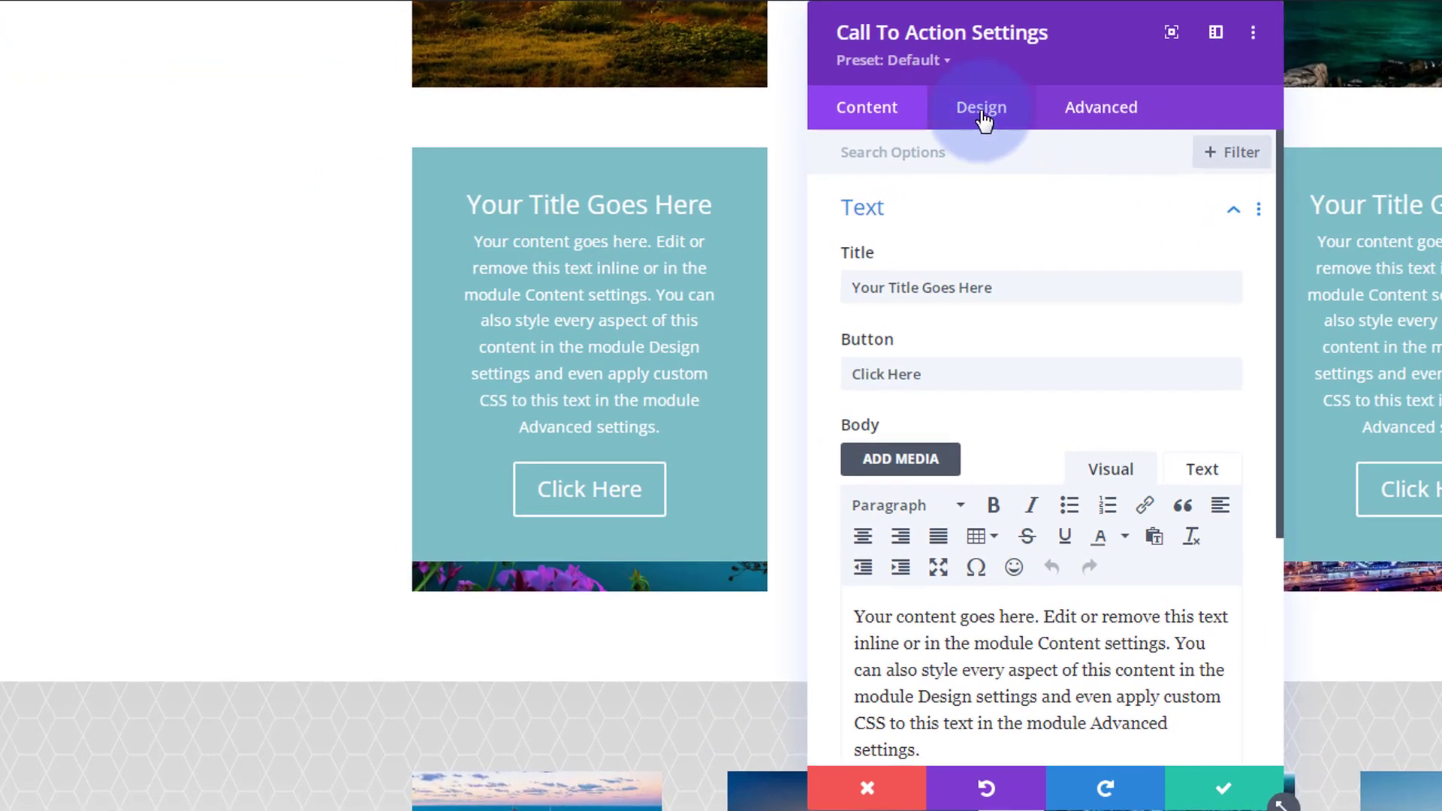
pyautogui.click(1023, 547)
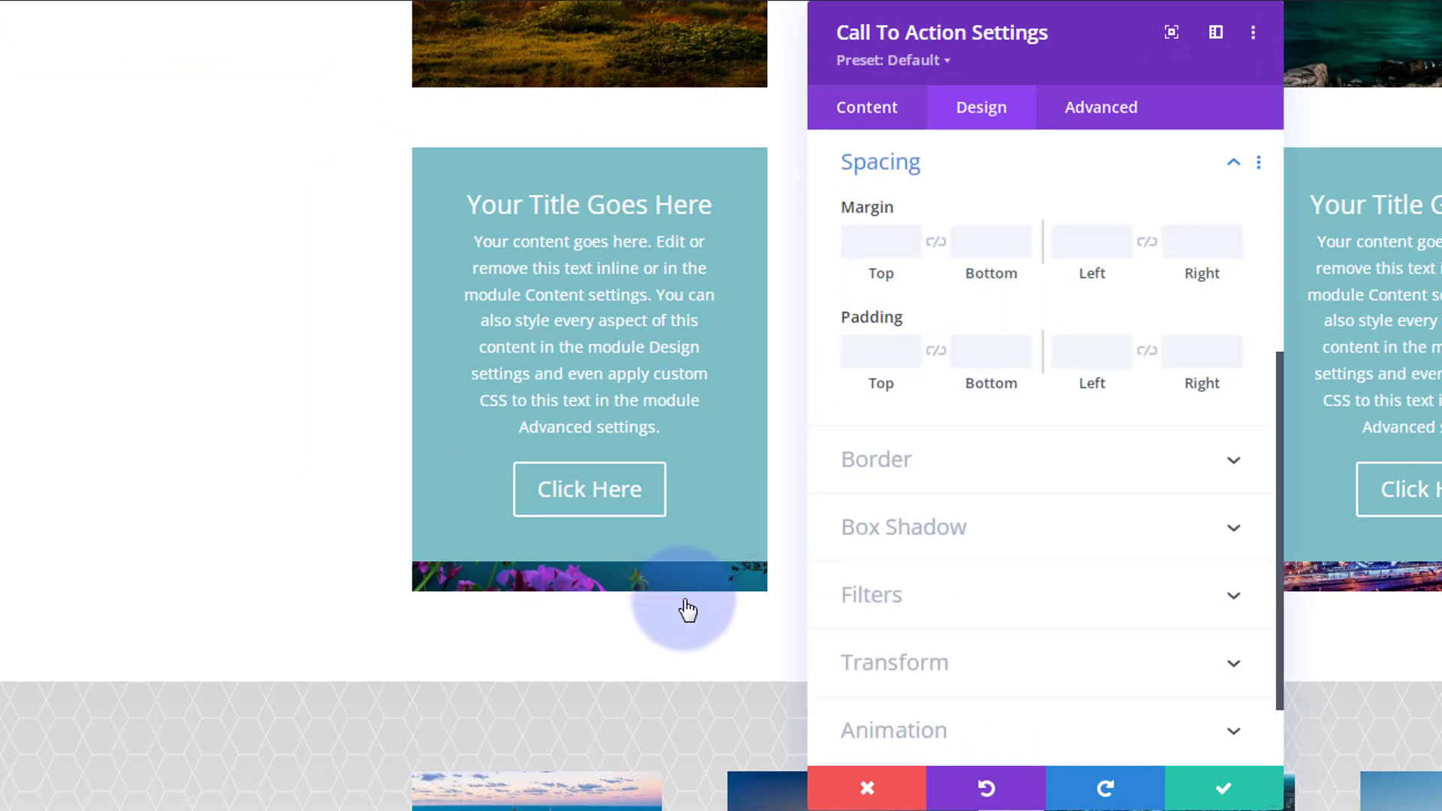
pyautogui.click(985, 353)
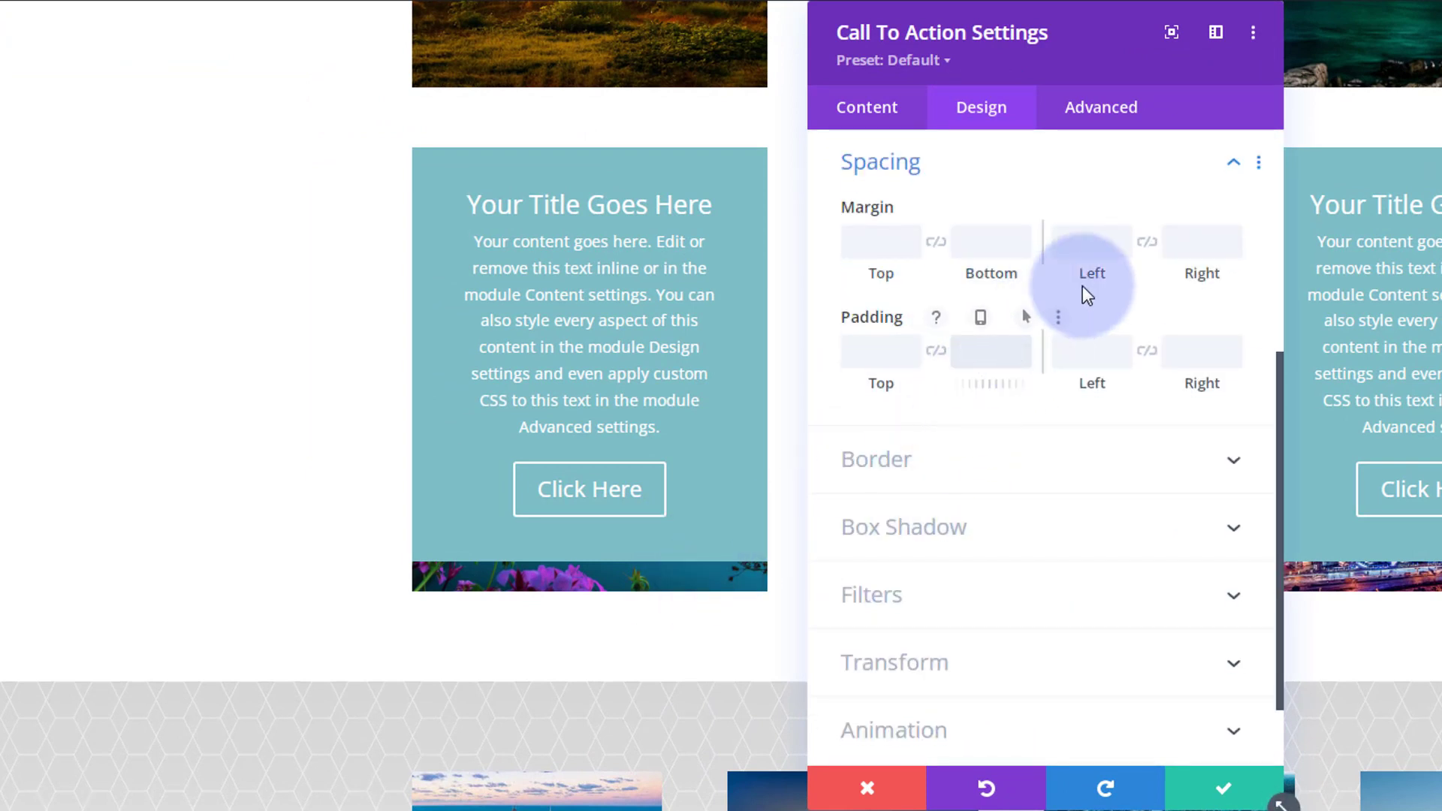
pyautogui.write('100px')
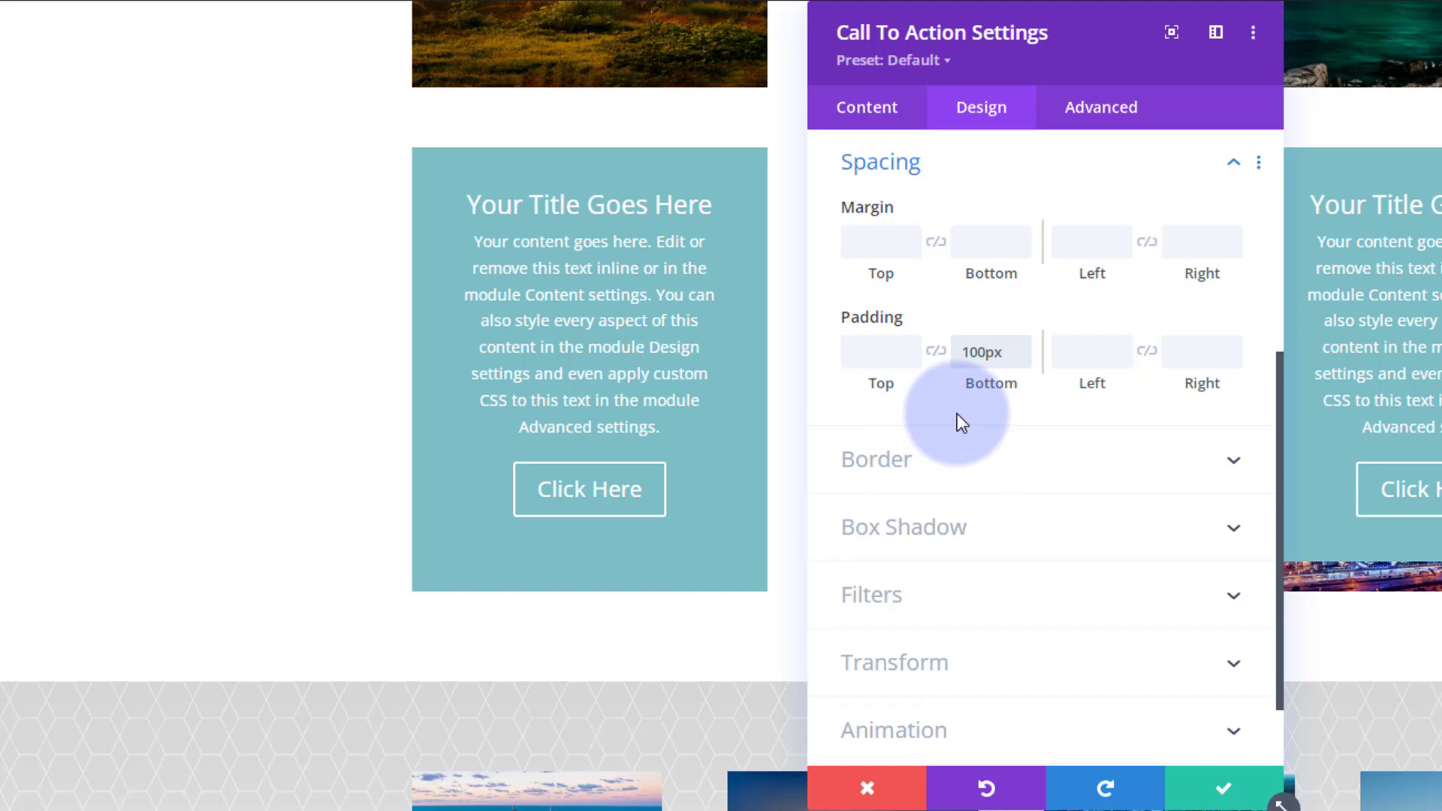
pyautogui.click(1034, 153)
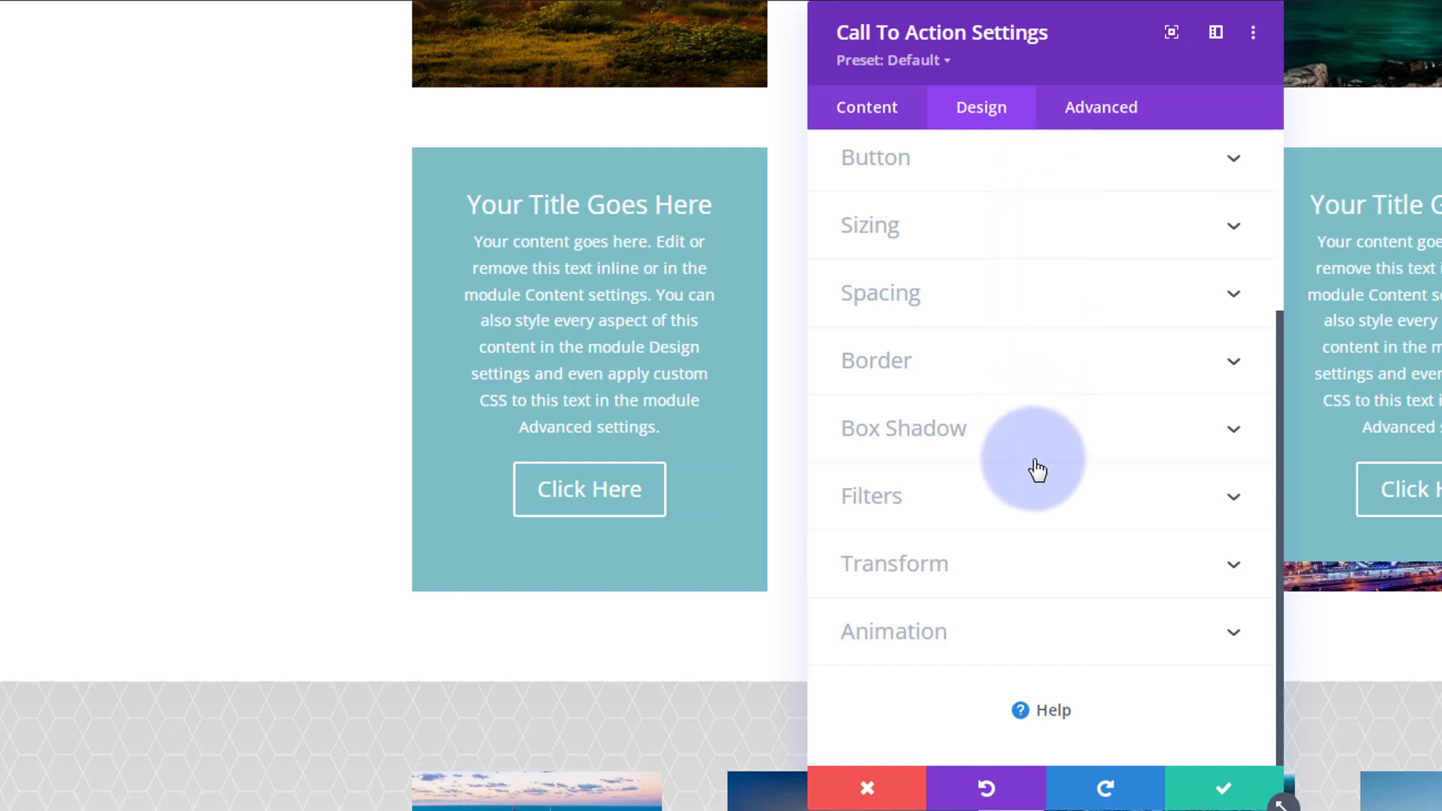
# Set the first module's filter opacity to 0% by default and 100% in its hover state.
pyautogui.click(1024, 522)
pyautogui.scroll(-5, 1025, 328)
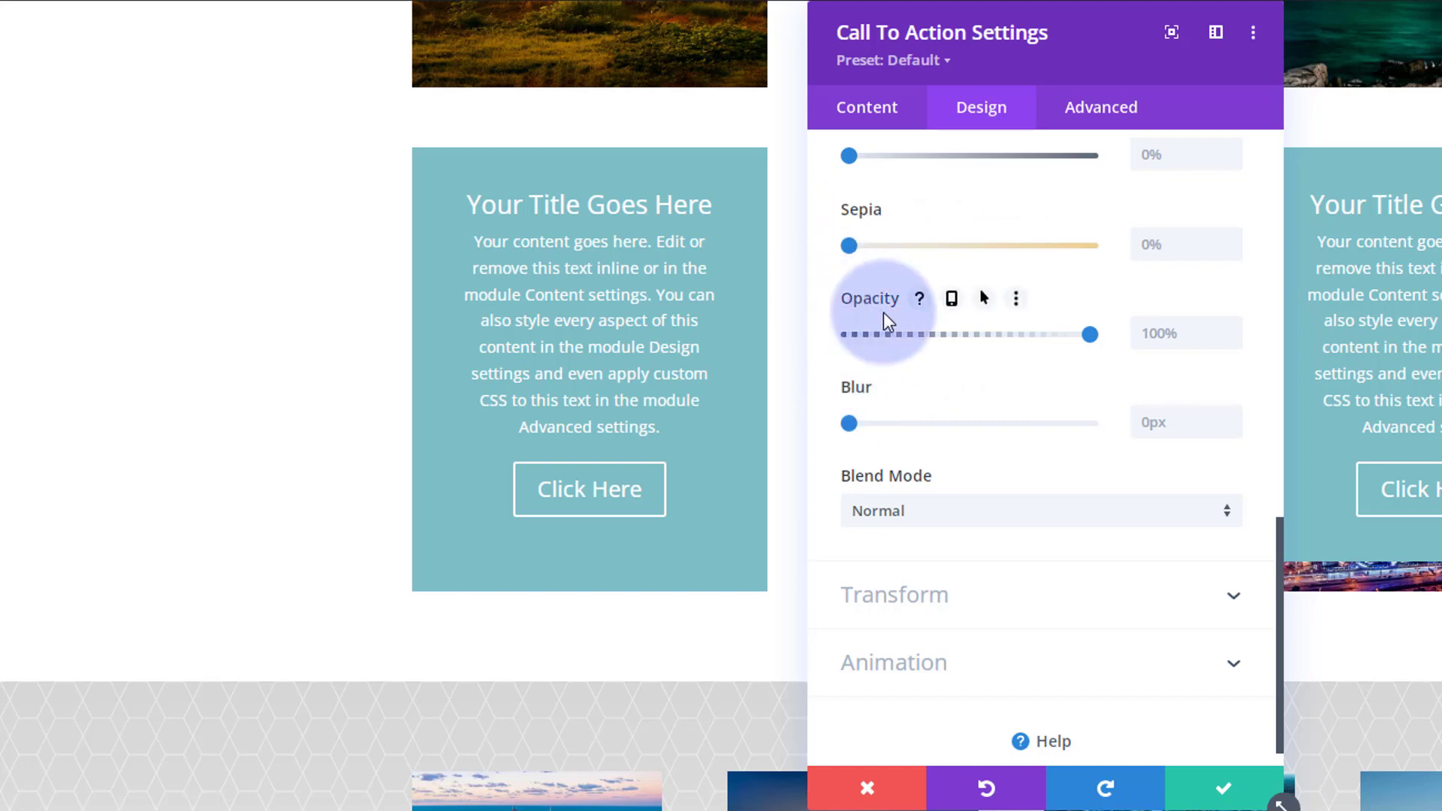
pyautogui.click(985, 301)
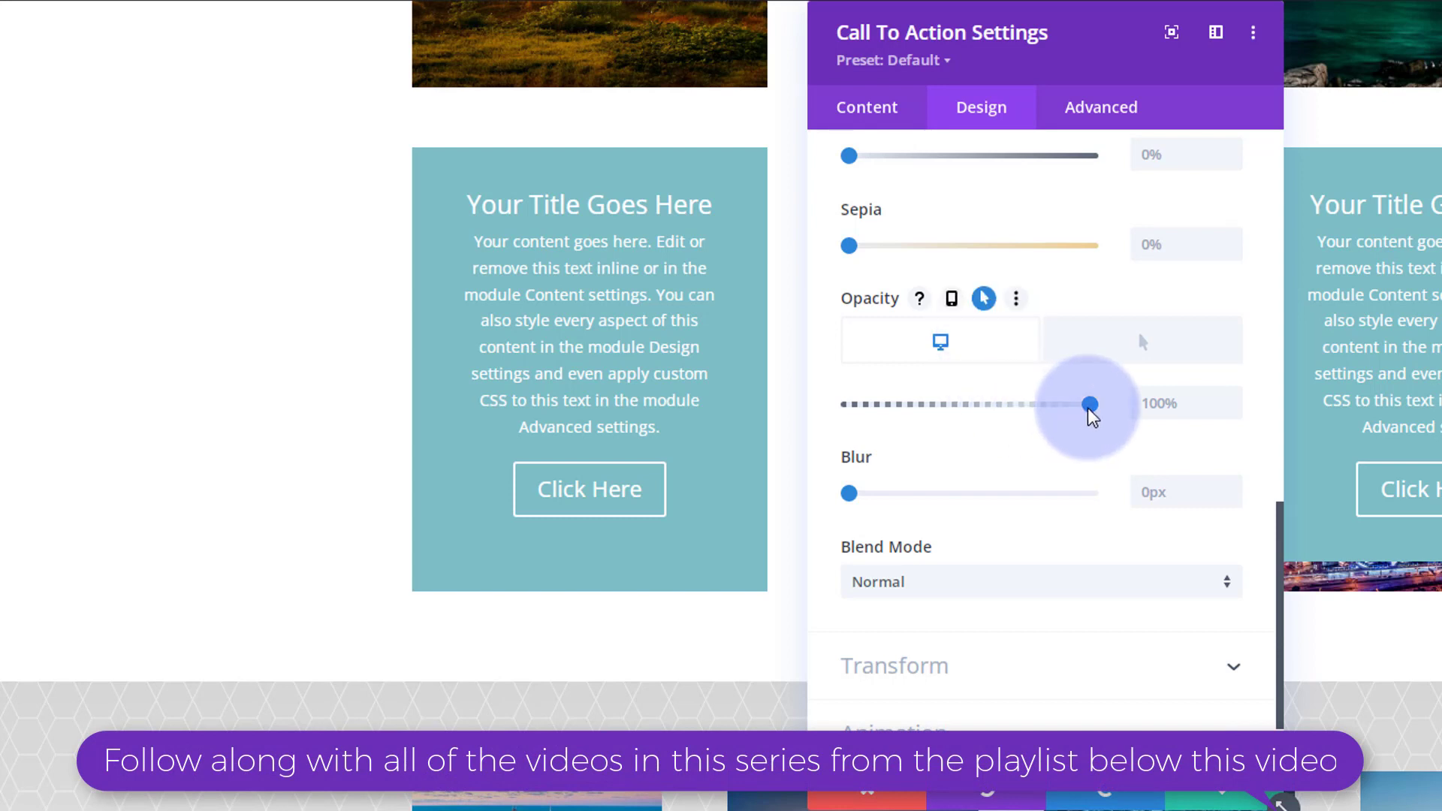
pyautogui.moveTo(1089, 406); pyautogui.dragTo(824, 406)
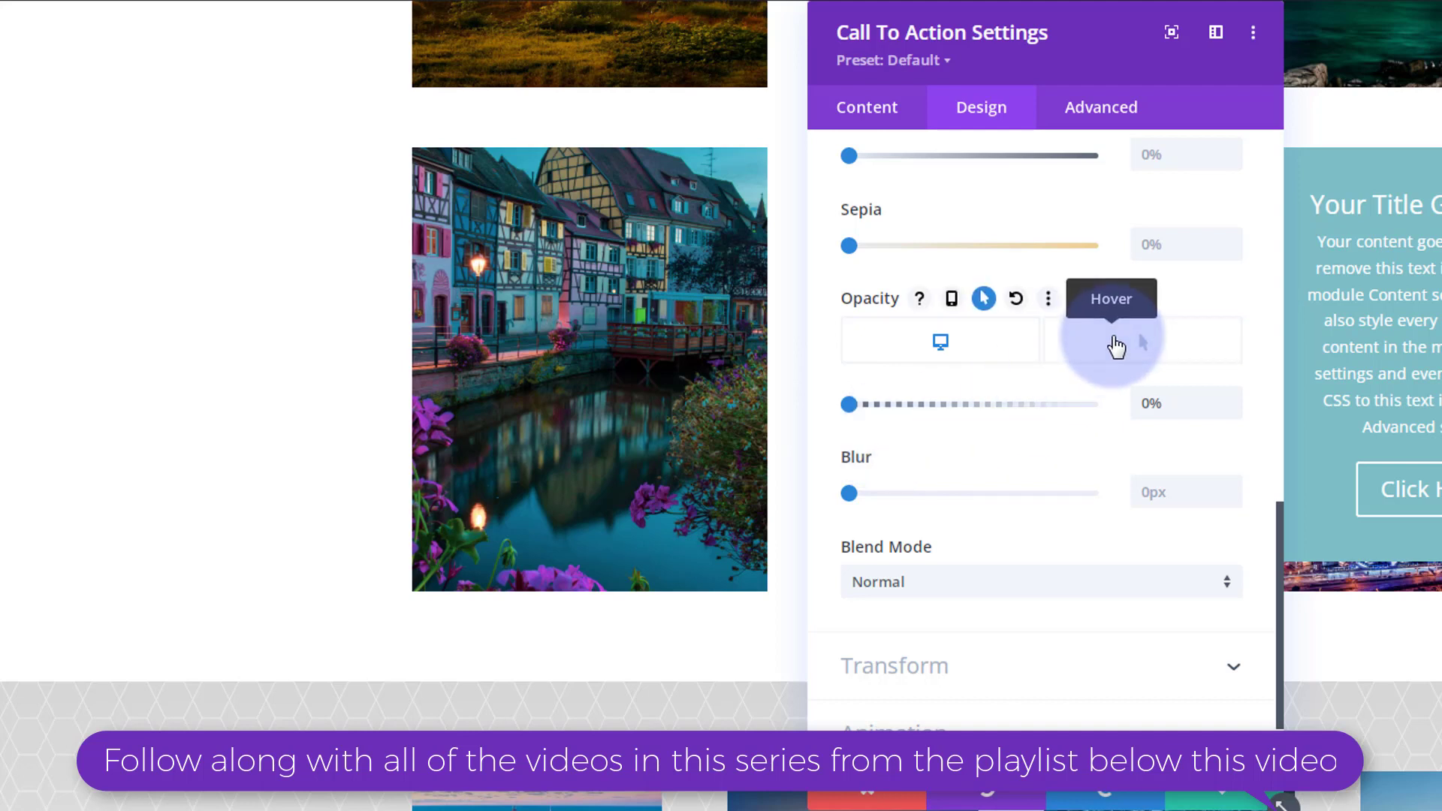
pyautogui.click(1117, 346)
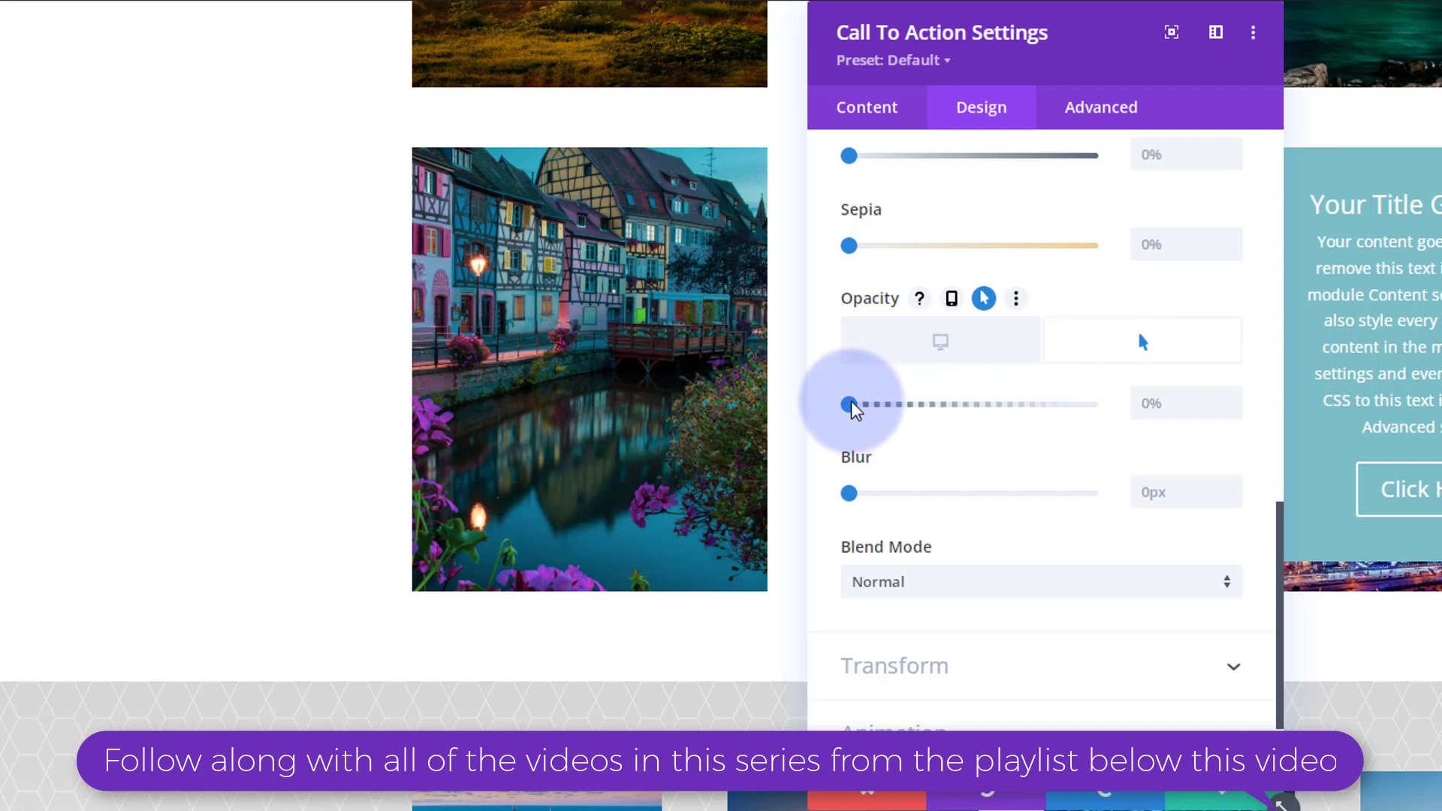
pyautogui.moveTo(851, 411); pyautogui.dragTo(1105, 419)
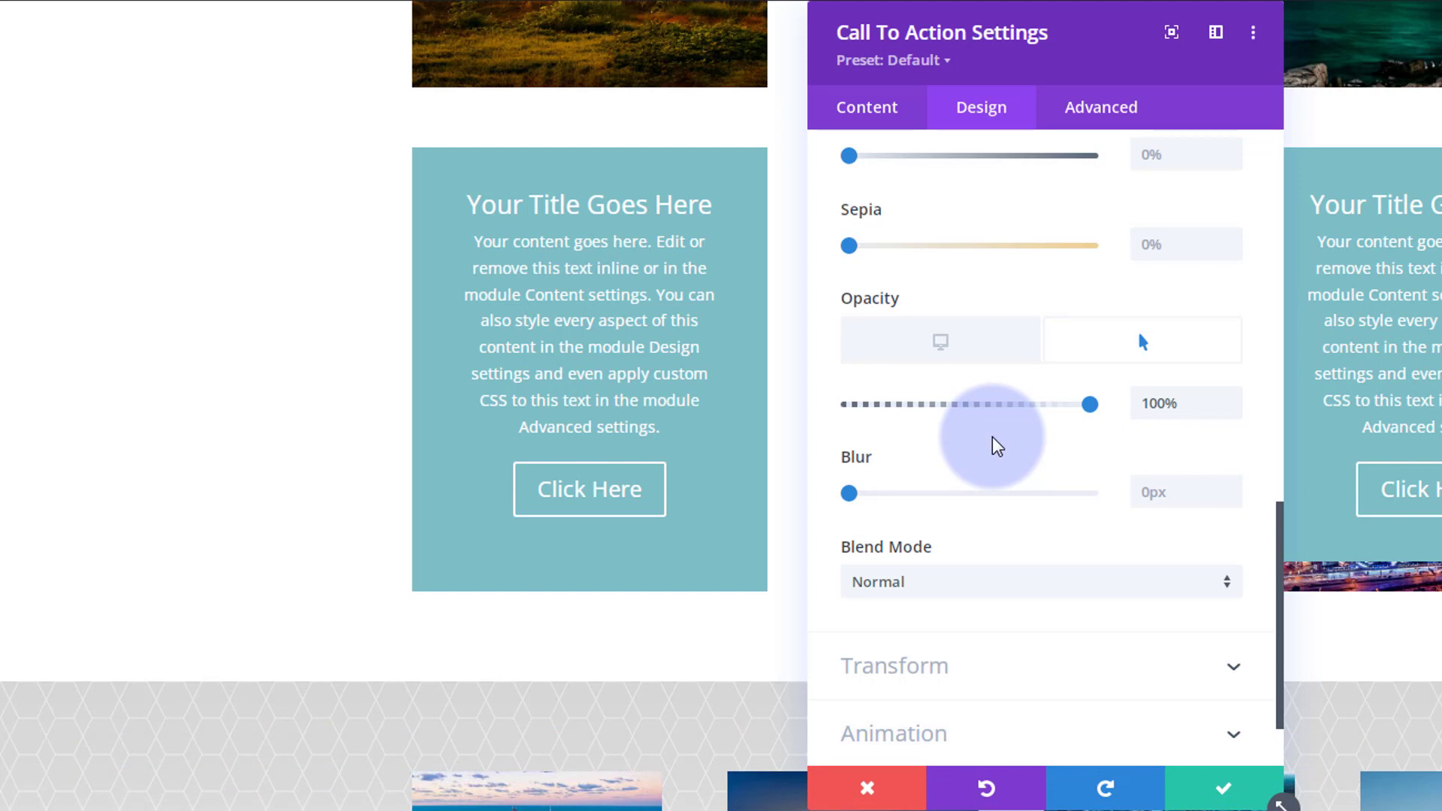
# Set the first module's transition duration to 500ms with an Ease-In-Out speed curve, then save the module.
pyautogui.click(1098, 111)
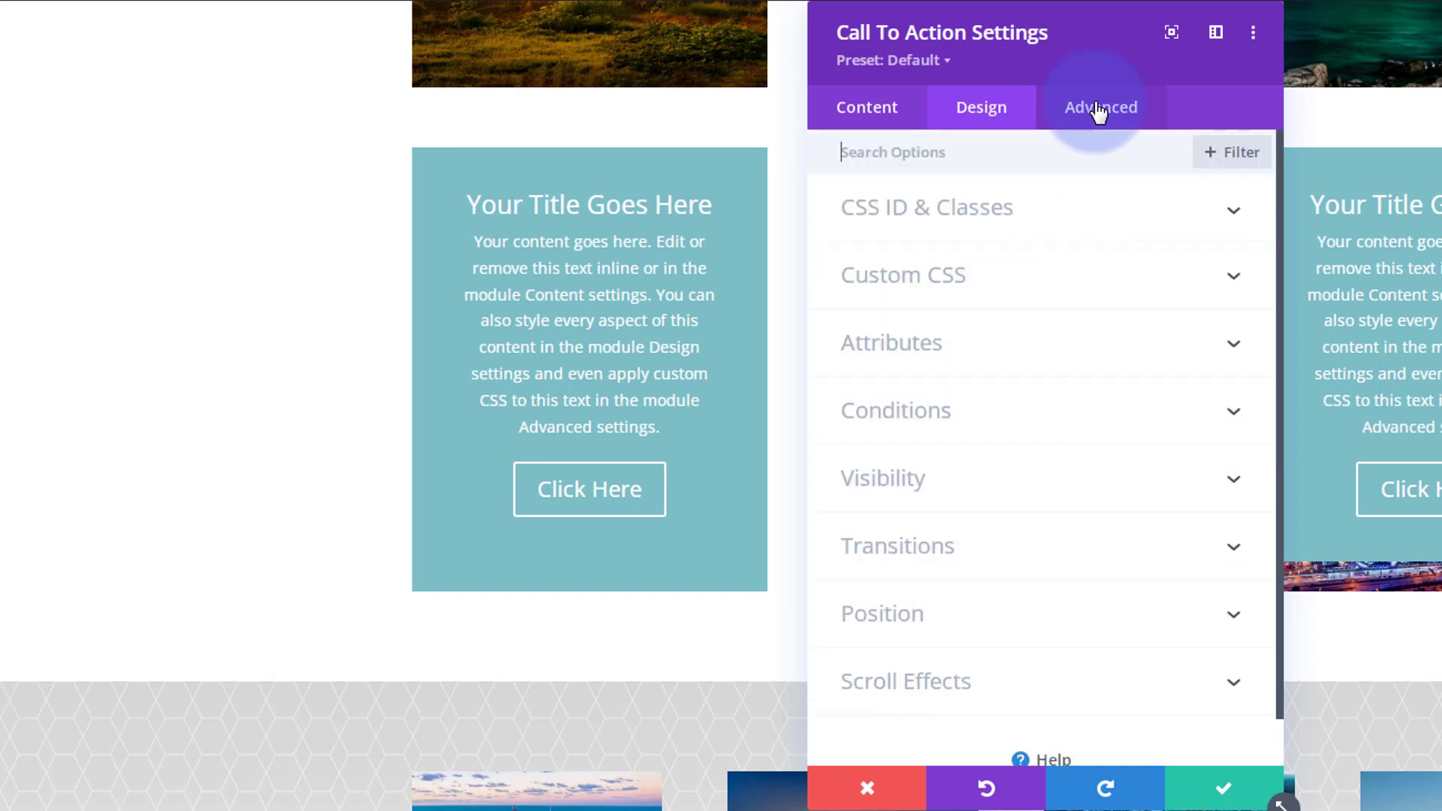
pyautogui.click(1060, 535)
pyautogui.click(1142, 300)
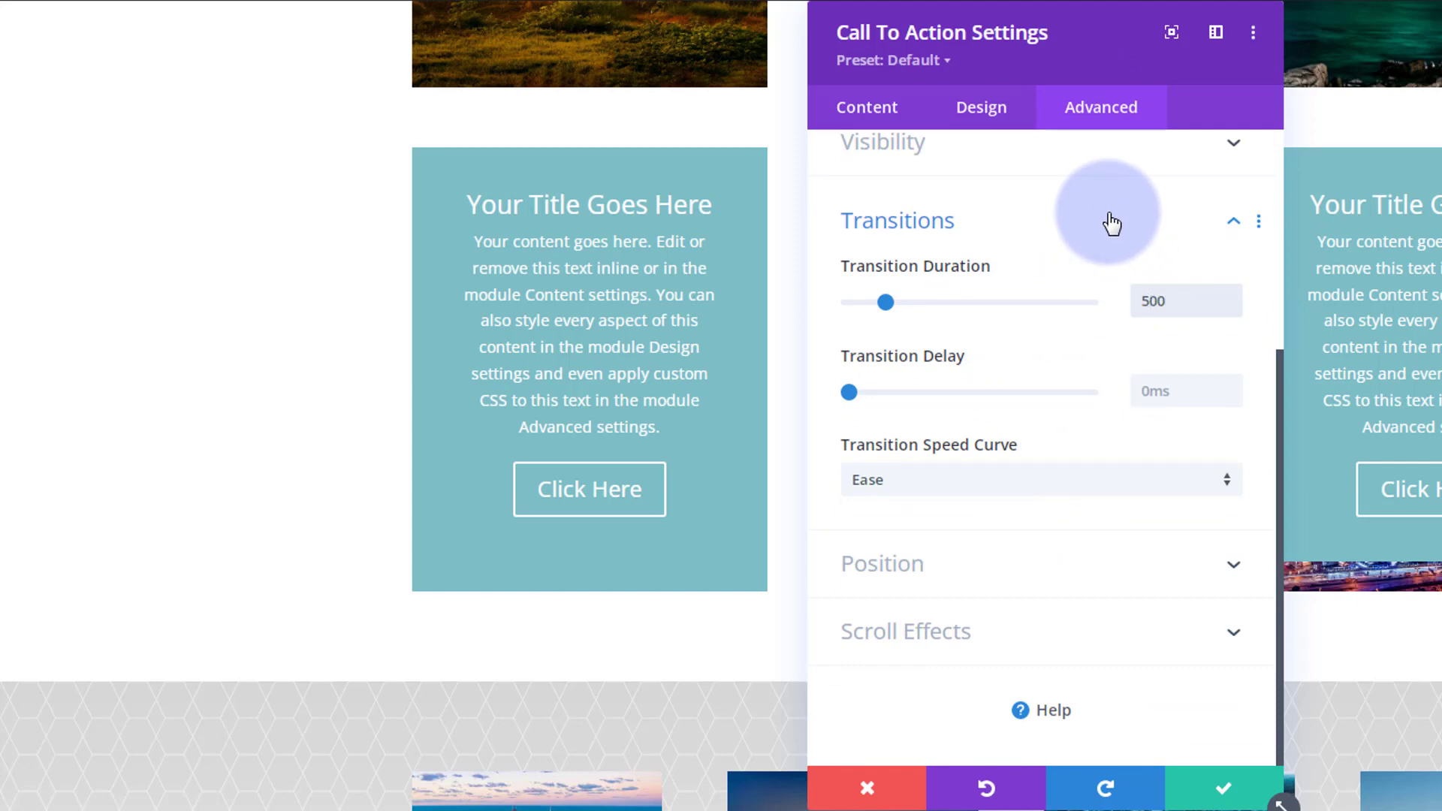
pyautogui.write('ms')
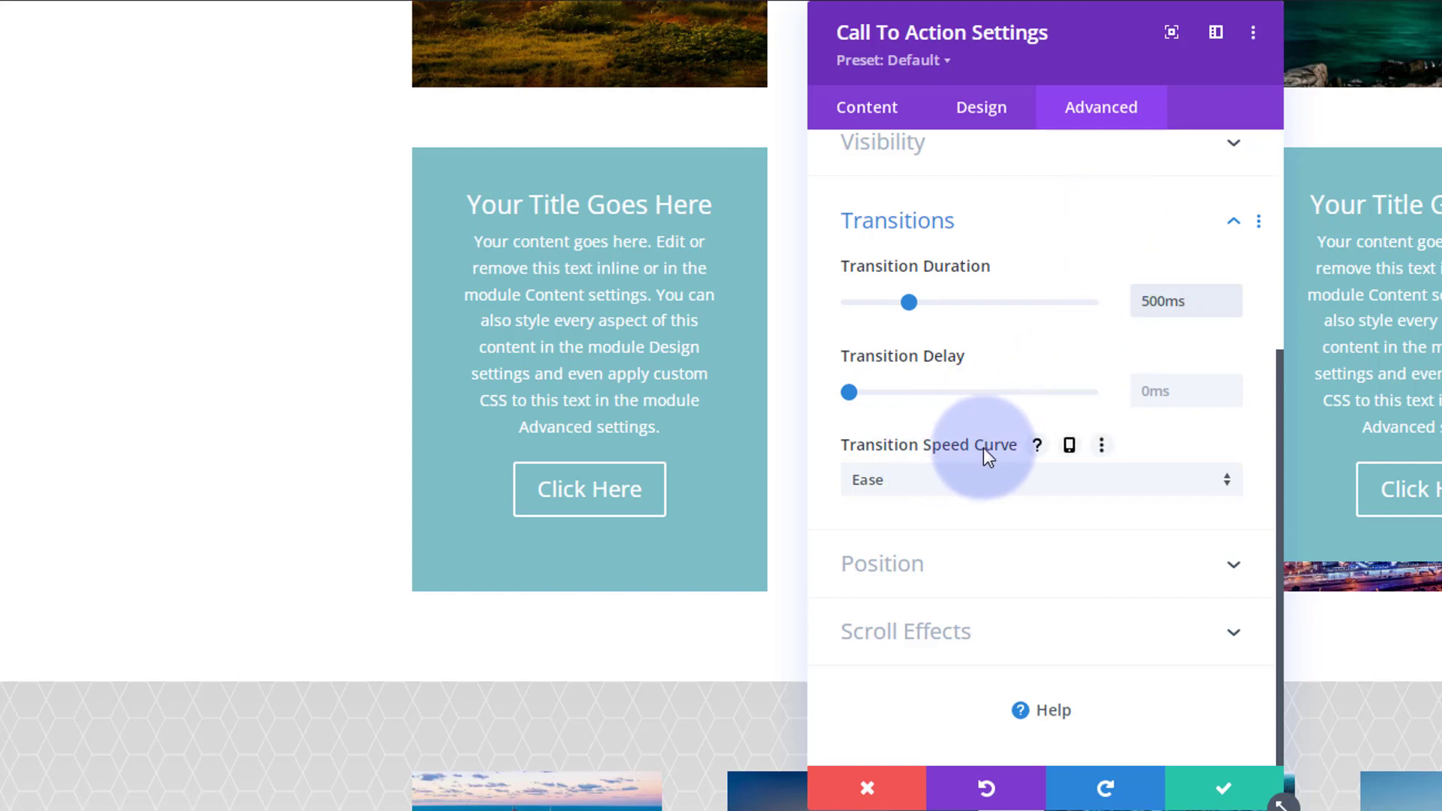
pyautogui.click(986, 489)
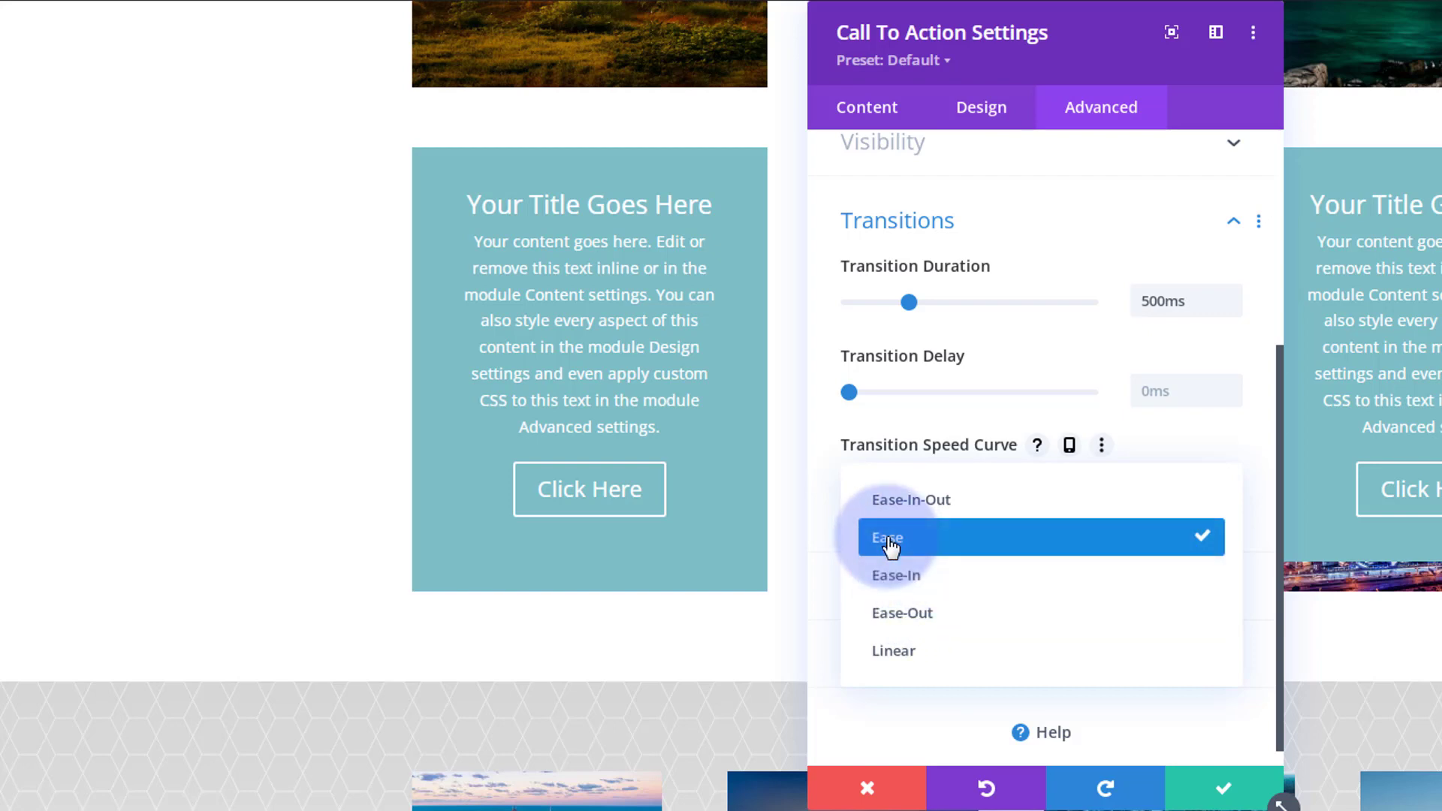
pyautogui.click(921, 510)
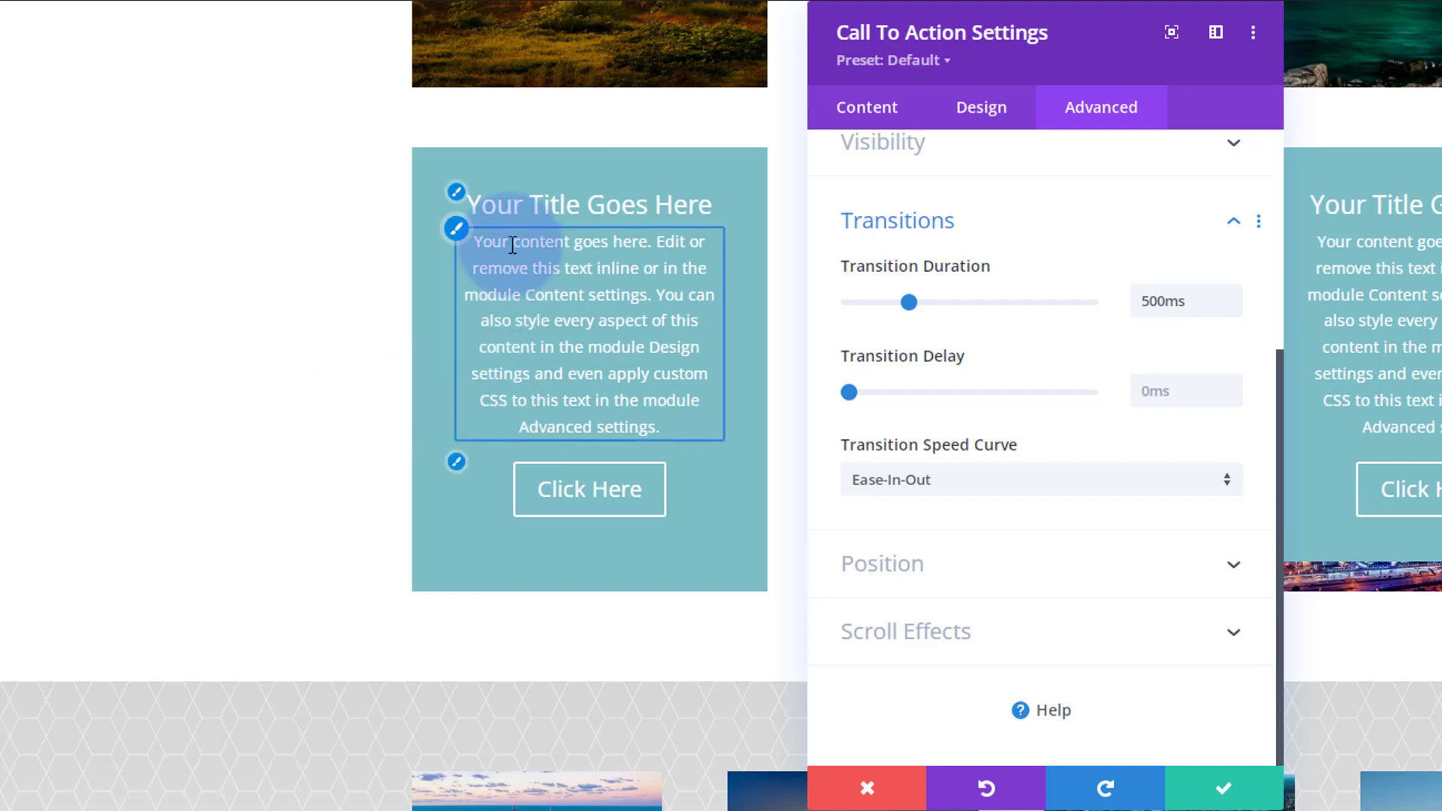
pyautogui.click(1235, 790)
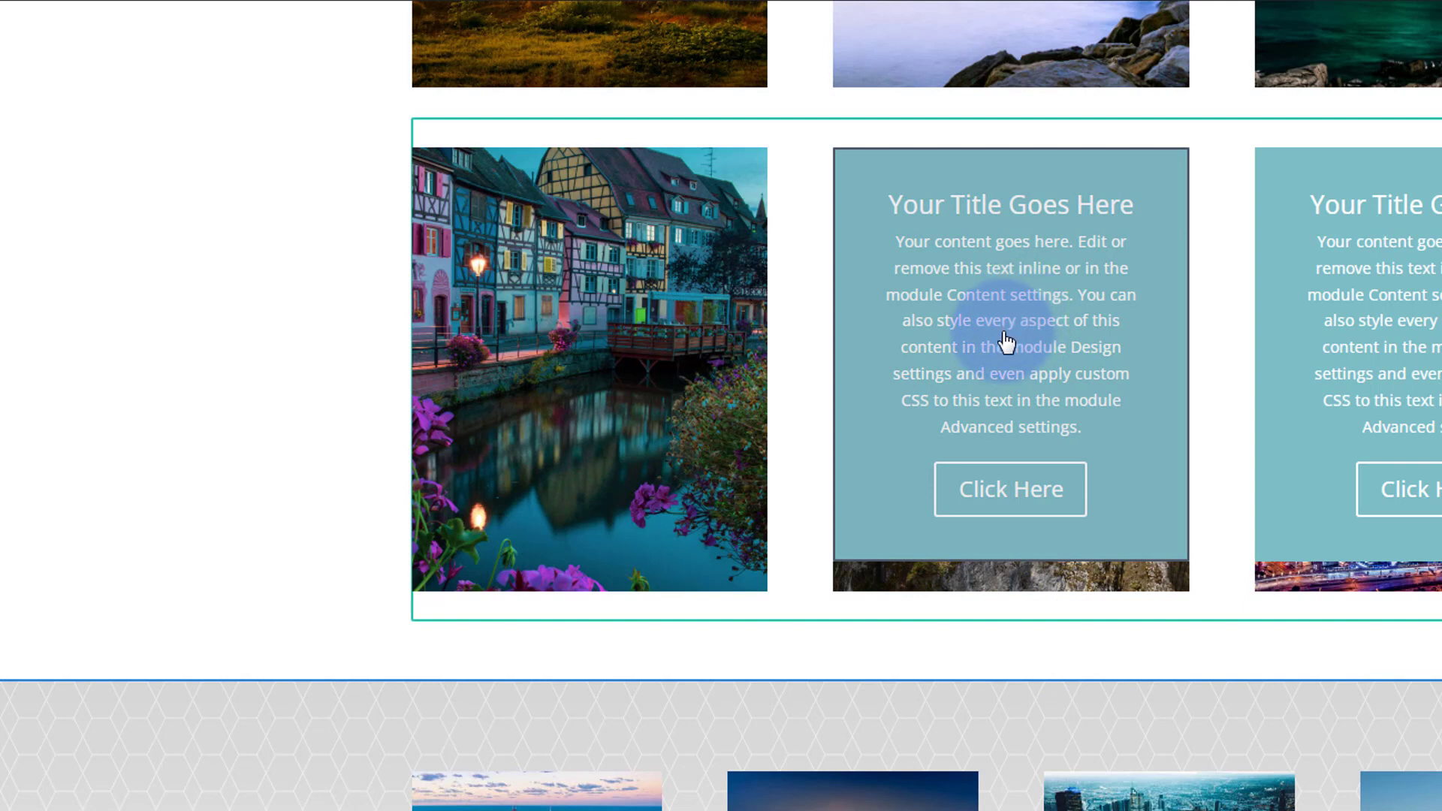
# Set the bottom padding of the second column's Call To Action module to 400px.
pyautogui.moveTo(1007, 344)
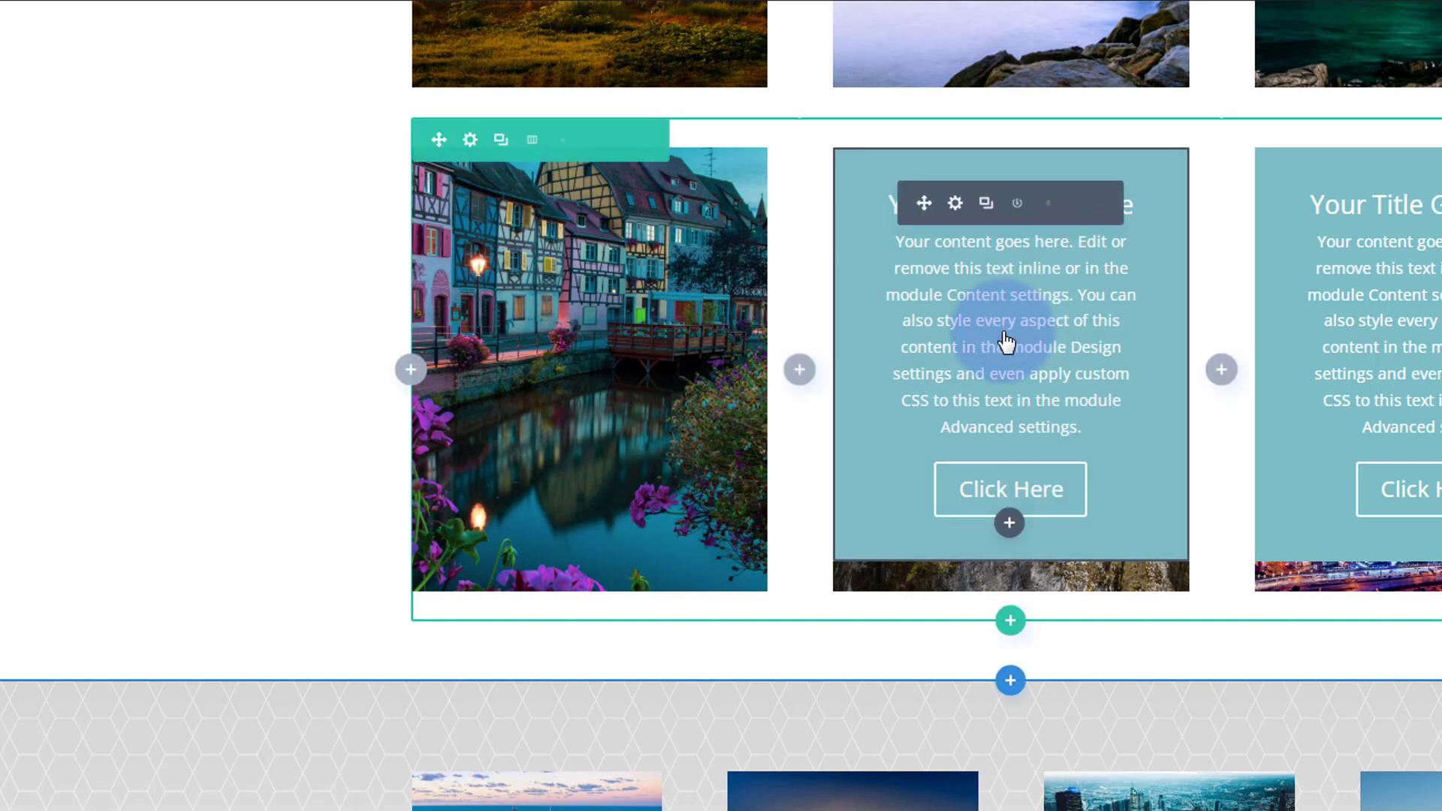
pyautogui.click(955, 208)
pyautogui.moveTo(1097, 68); pyautogui.dragTo(1428, 68)
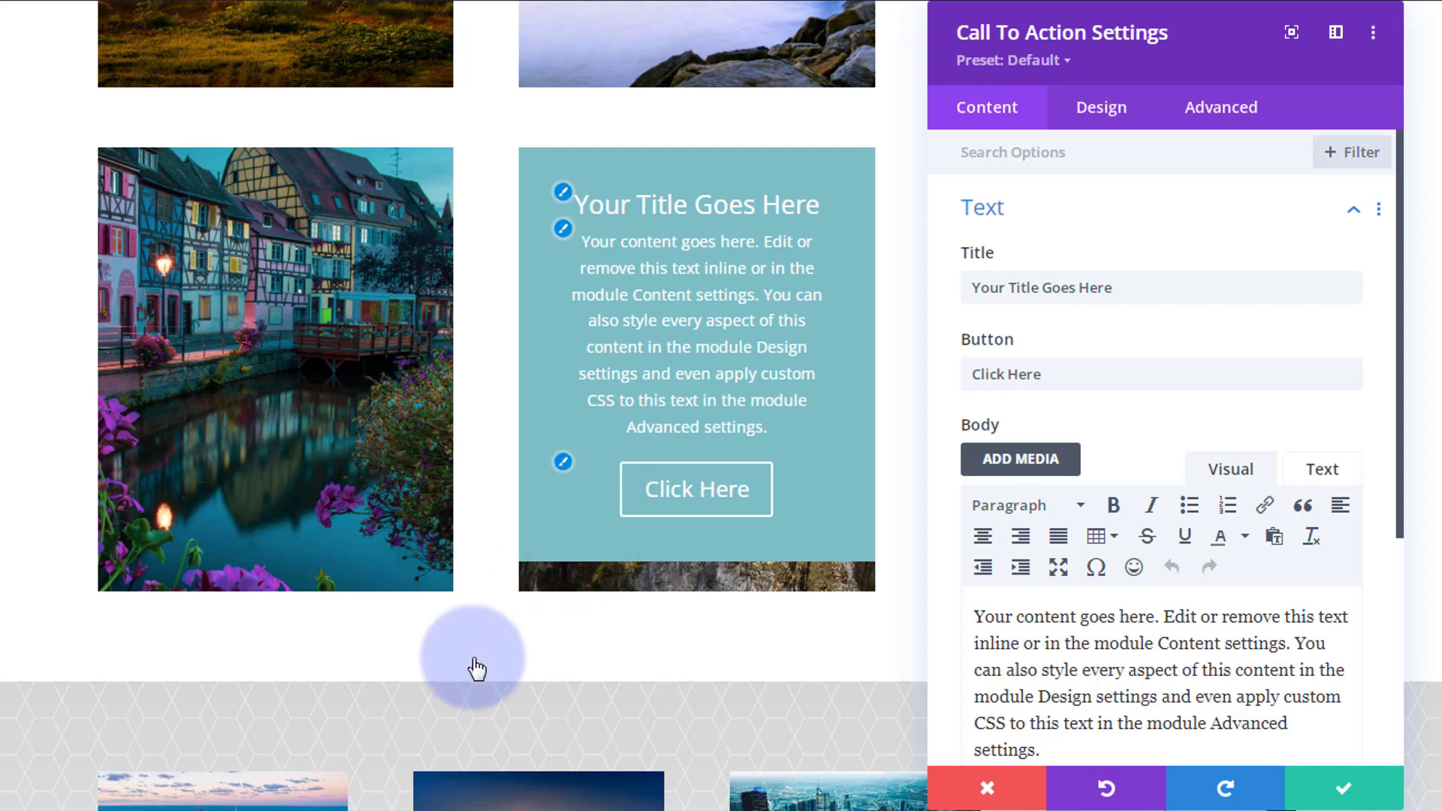
pyautogui.click(1103, 113)
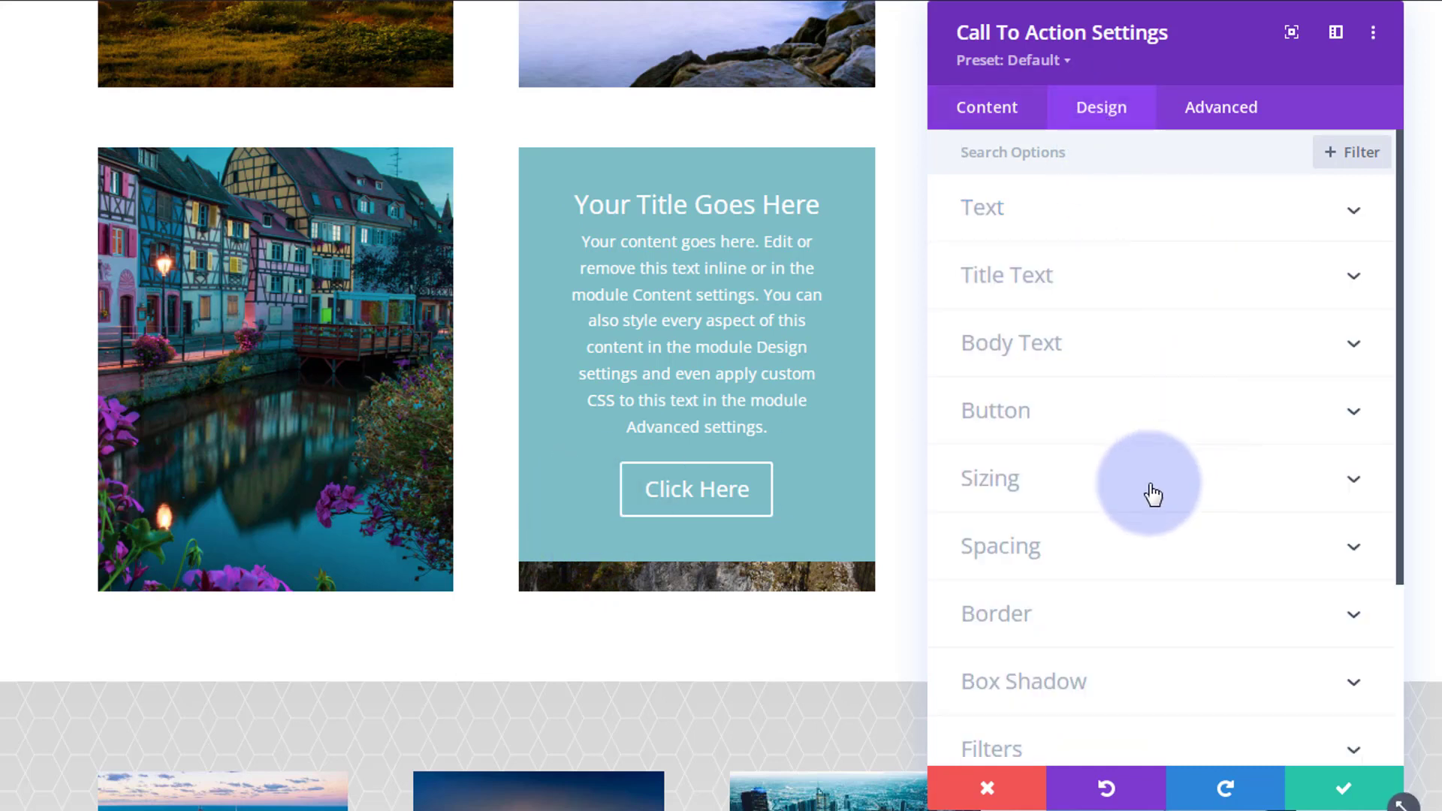
pyautogui.click(1147, 541)
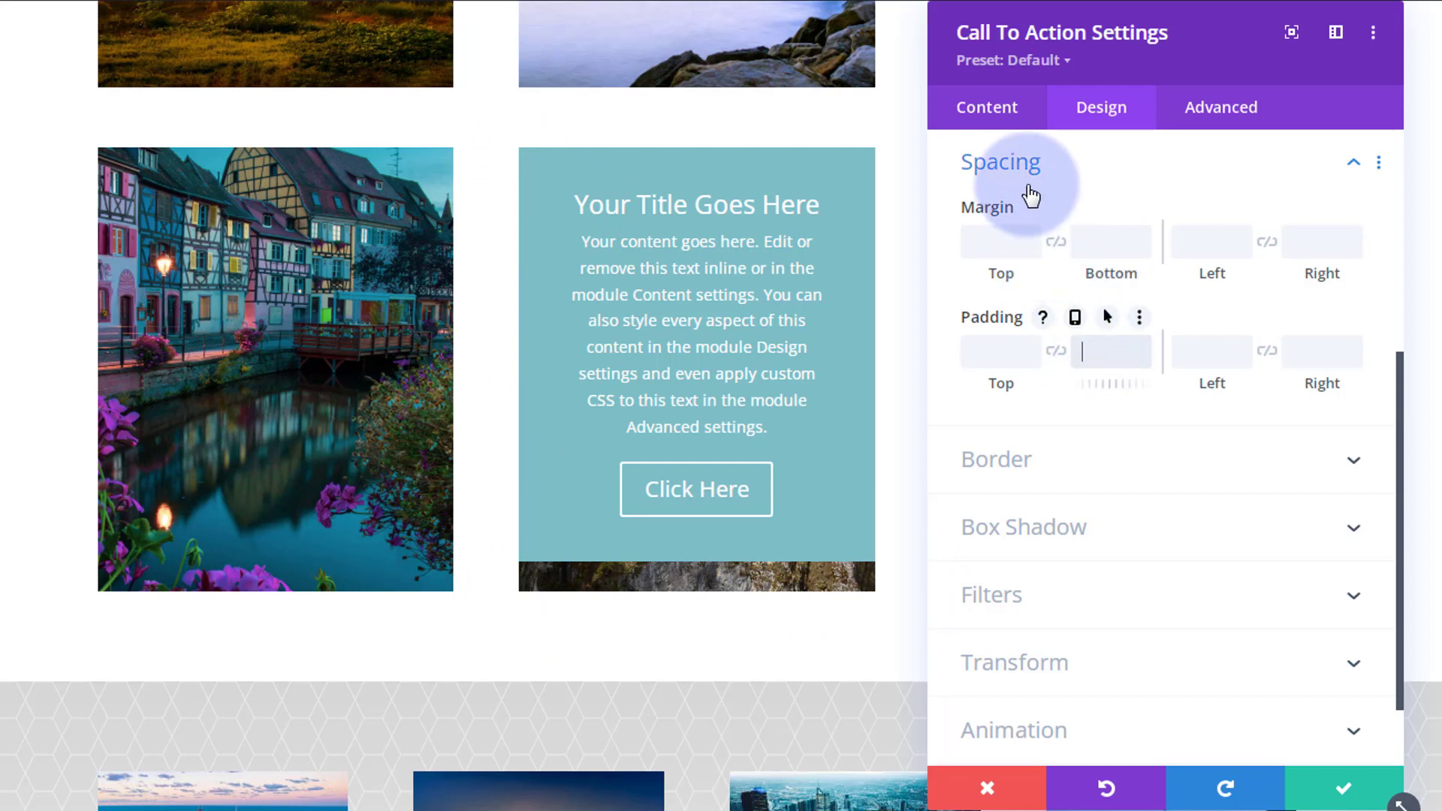
pyautogui.write('400px')
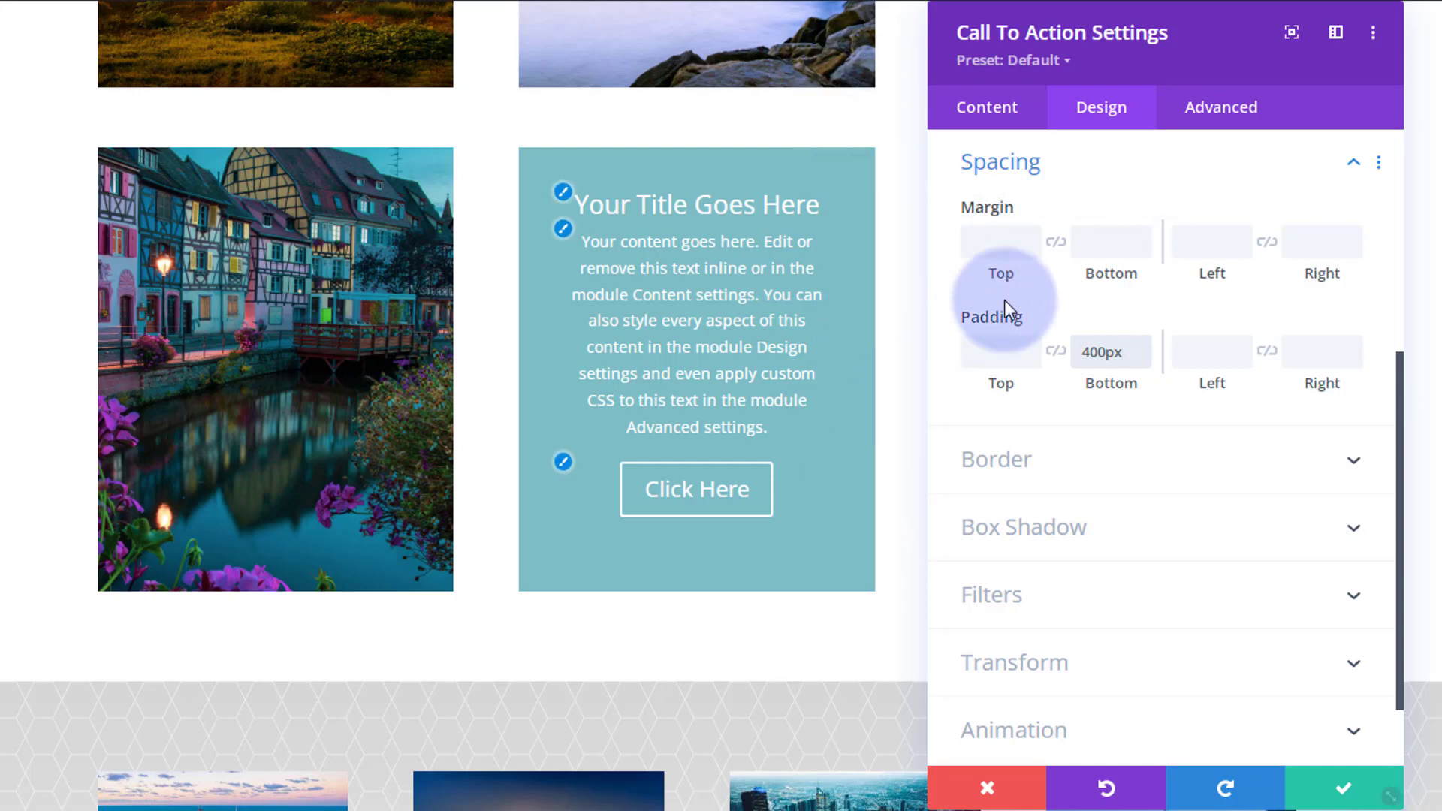
# Give the second module a top margin of -400px and set its bottom padding to 500px.
pyautogui.click(1001, 243)
pyautogui.write('-400px')
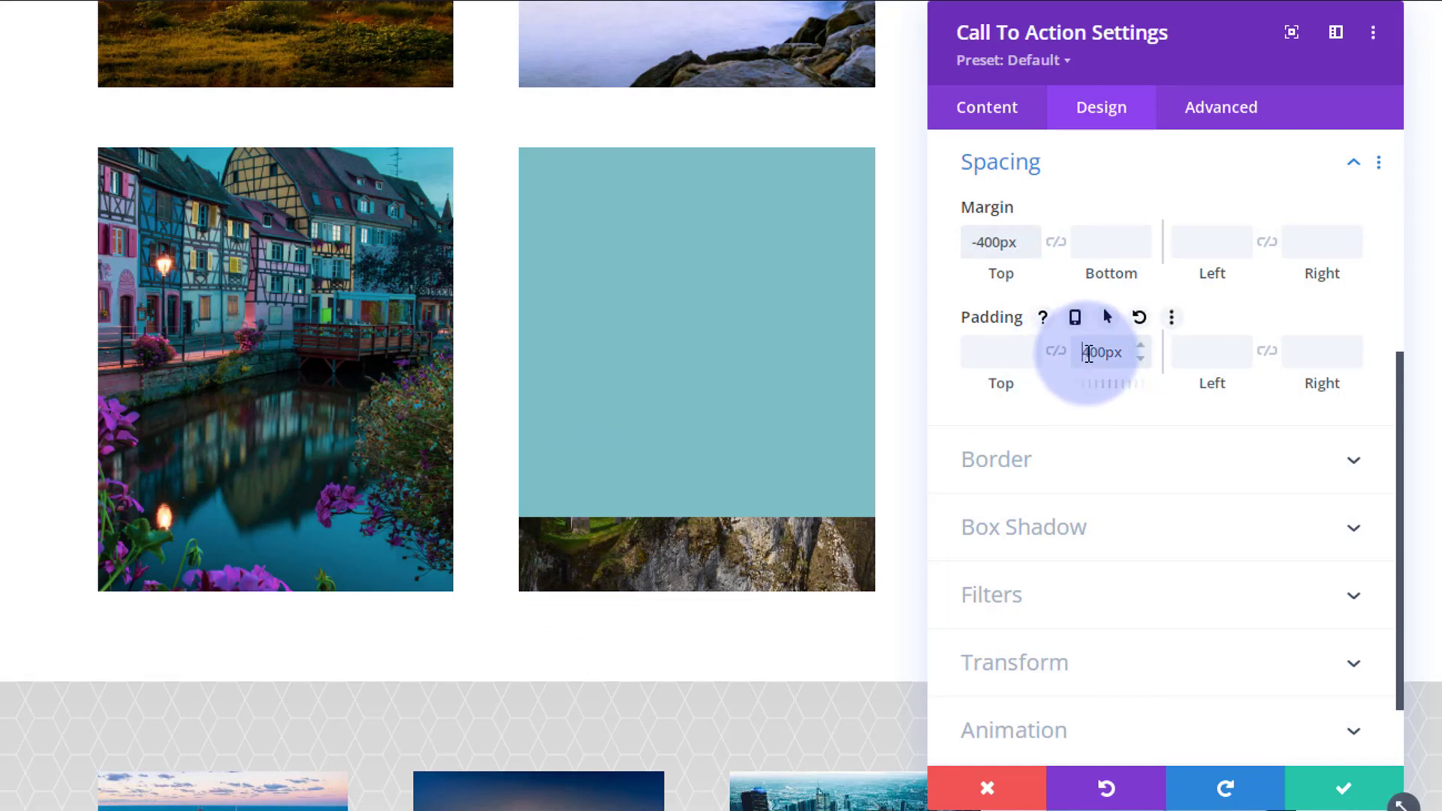
pyautogui.moveTo(1084, 353); pyautogui.dragTo(1089, 354)
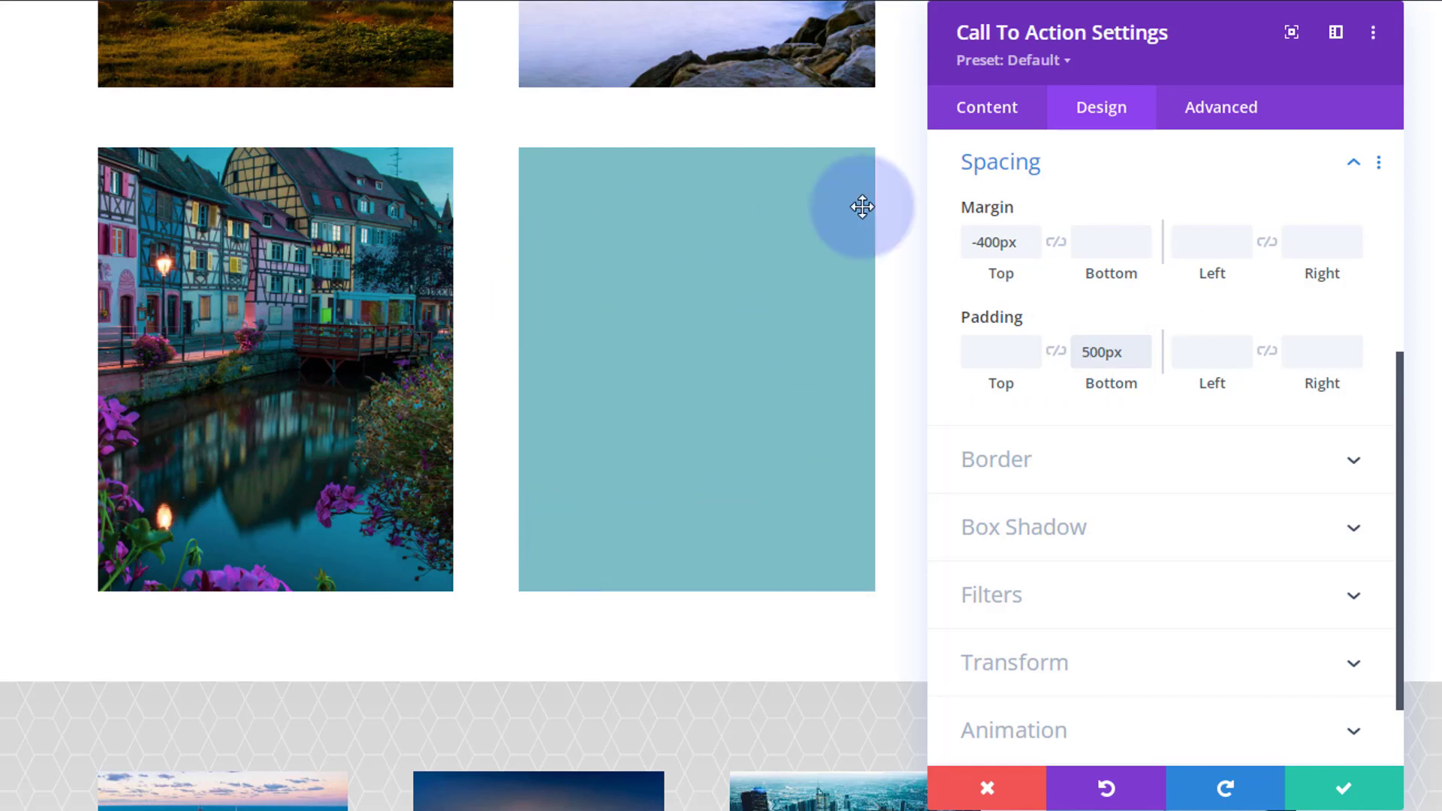
# Make the second module's background transparent by default, rgba(126,190,197,0), and fully opaque #7ebec5 in its hover state.
pyautogui.click(995, 111)
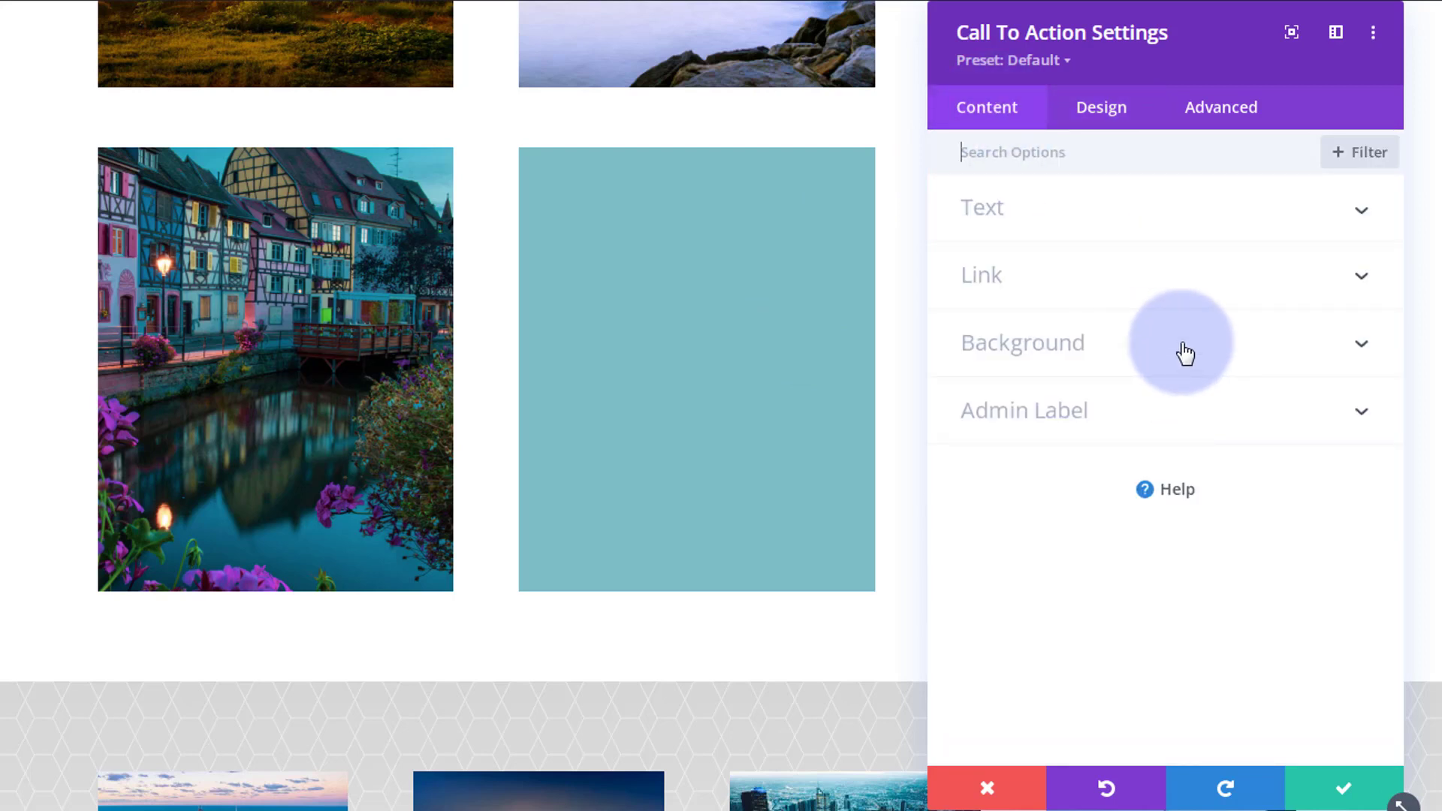
pyautogui.click(1184, 350)
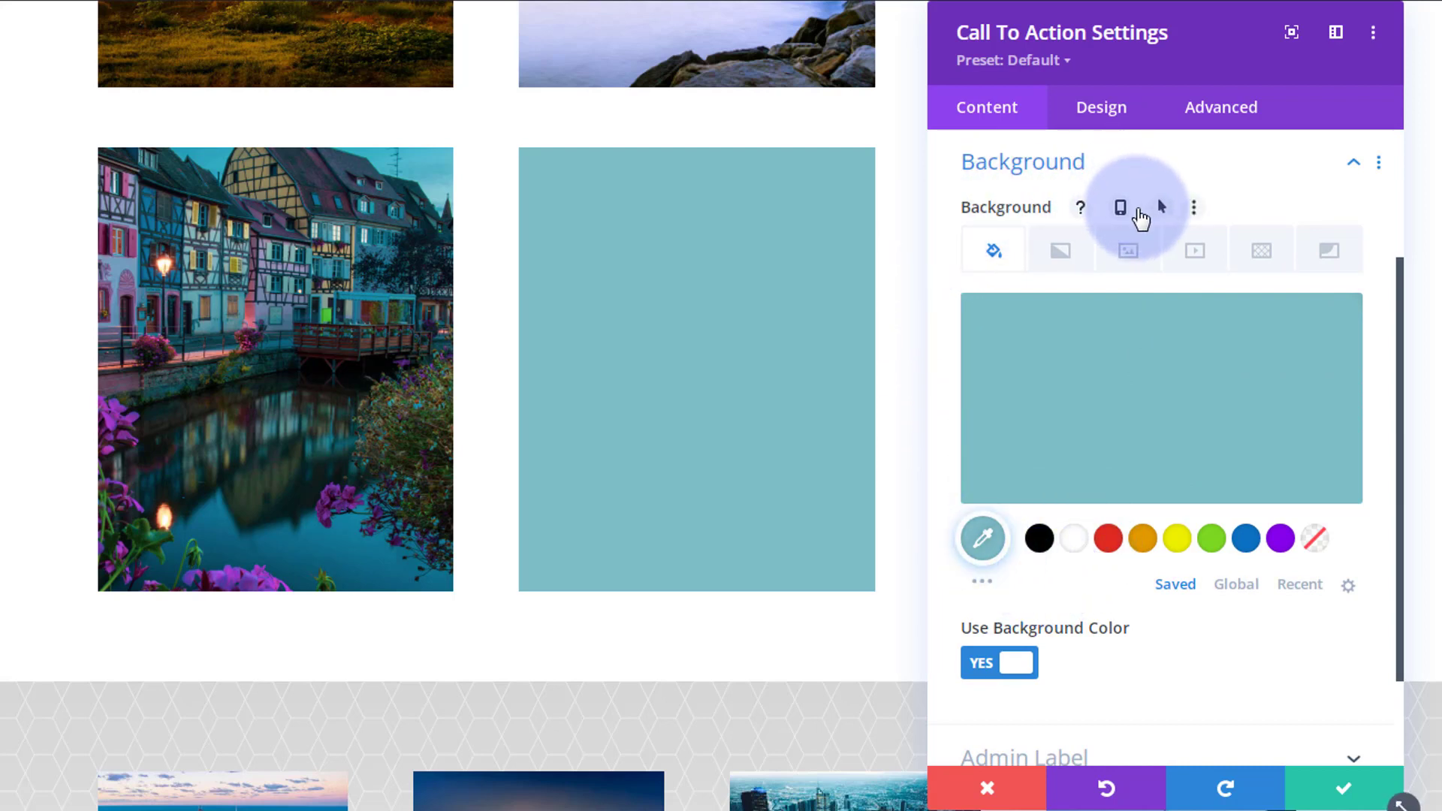
pyautogui.click(1135, 211)
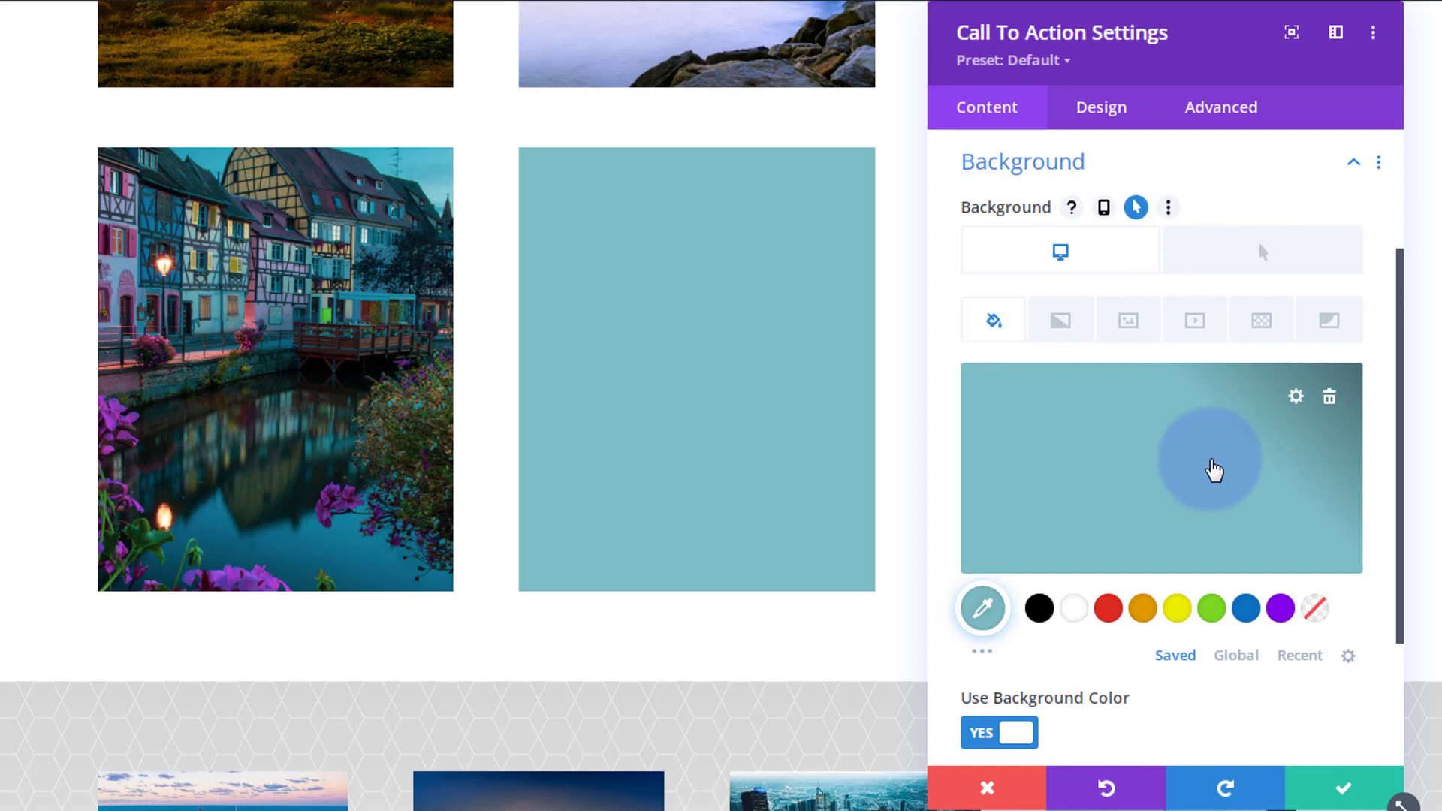
pyautogui.click(1134, 487)
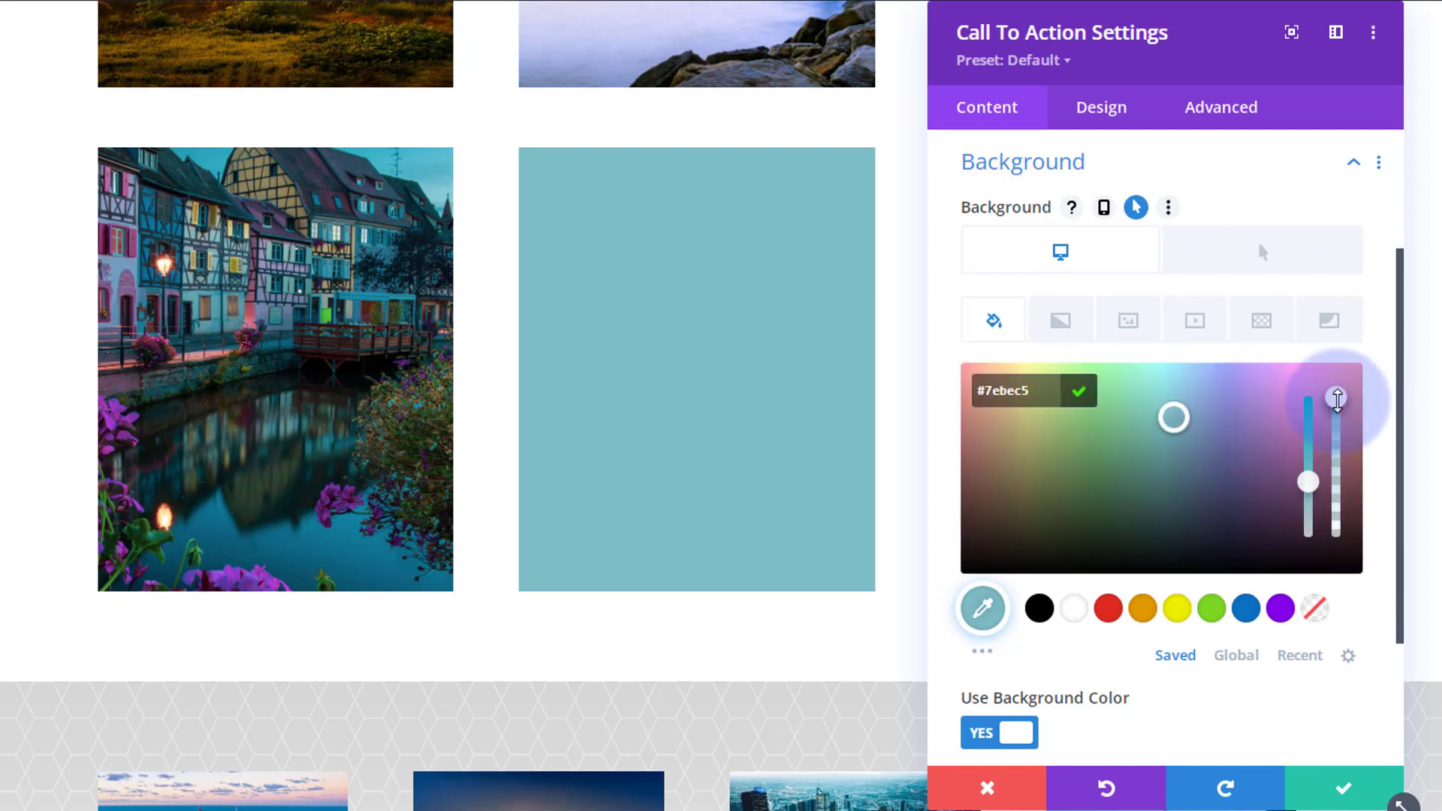
pyautogui.moveTo(1337, 400); pyautogui.dragTo(1349, 578)
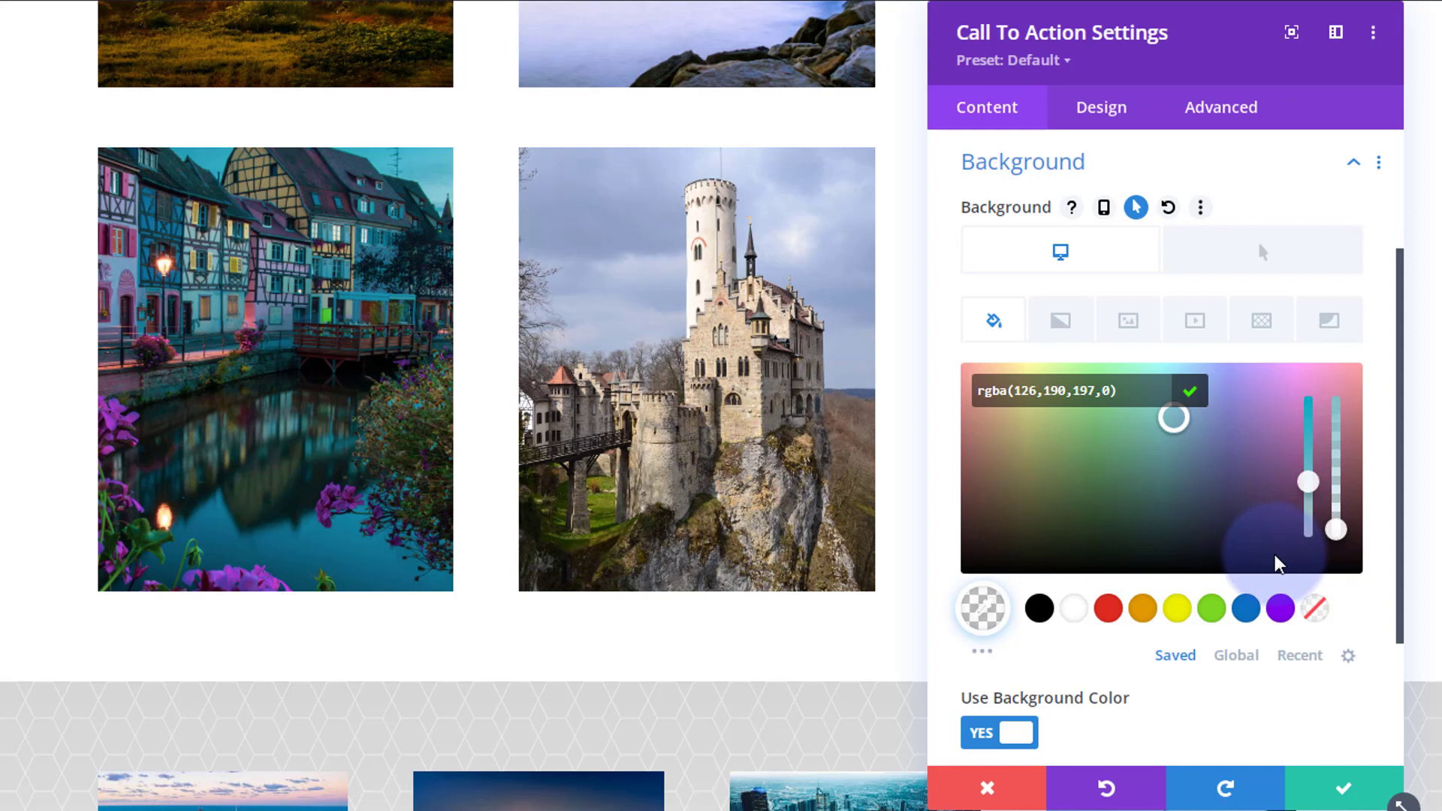
pyautogui.click(1251, 257)
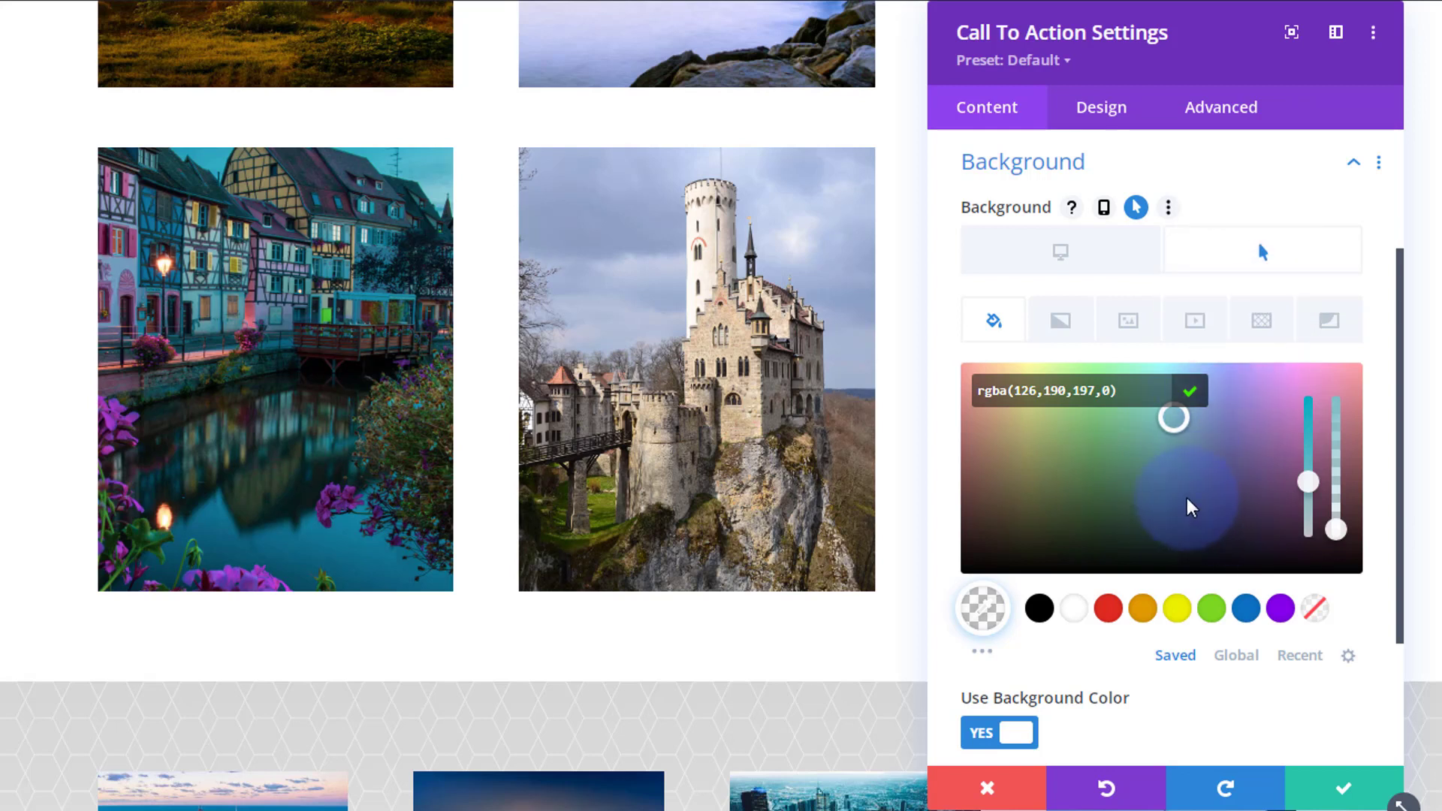
pyautogui.moveTo(1336, 530); pyautogui.dragTo(1333, 392)
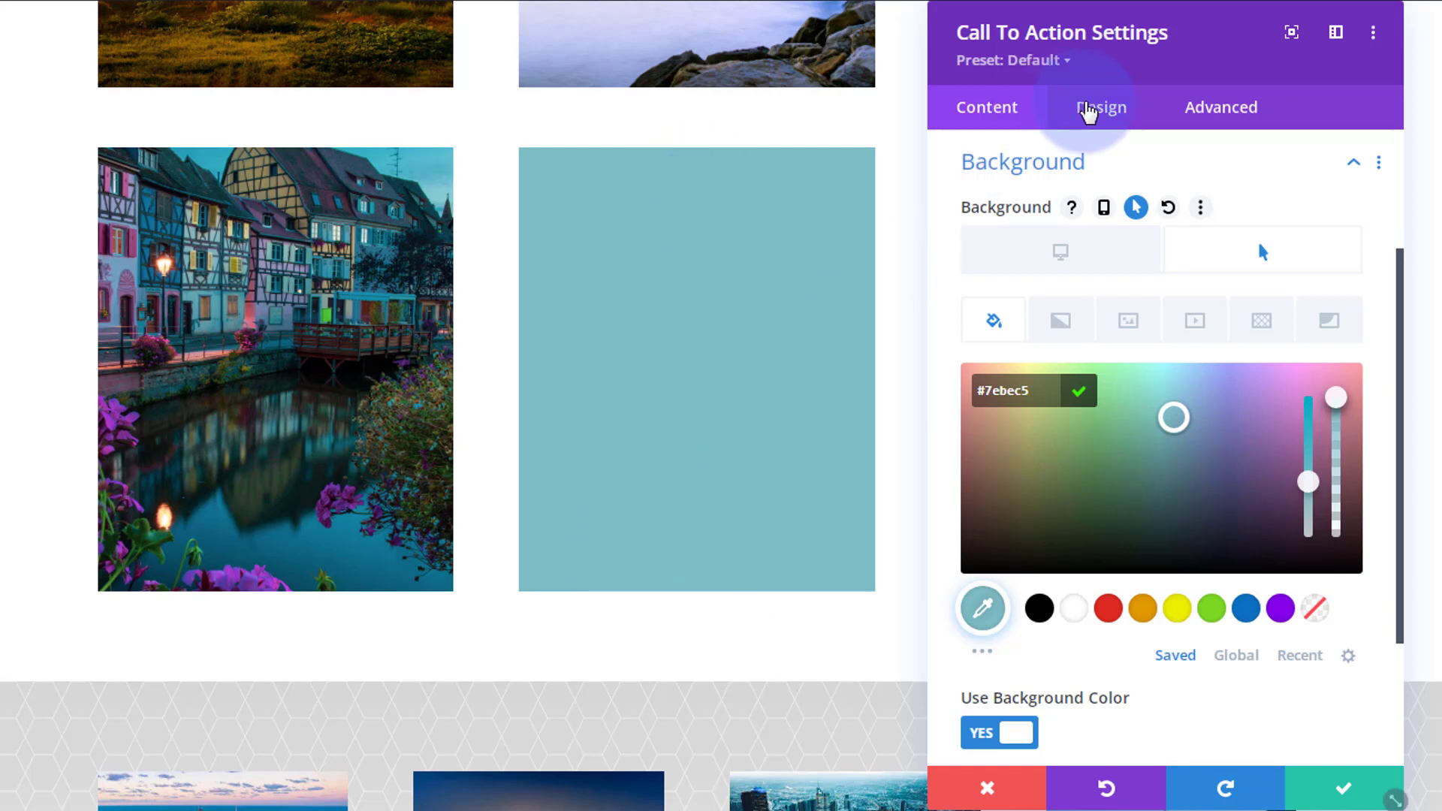
# Set the second module's top margin to 0px in its hover state.
pyautogui.click(1107, 113)
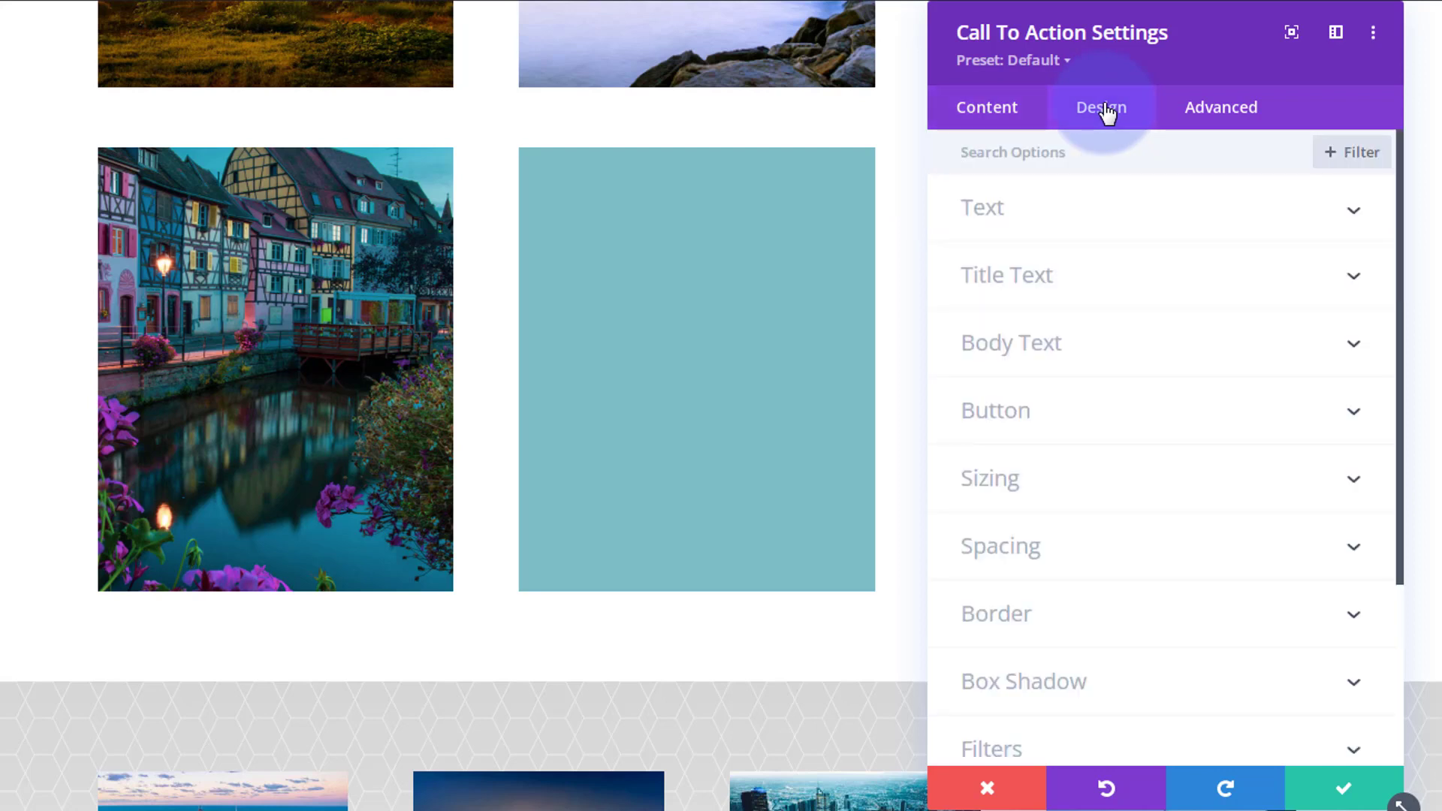
pyautogui.click(1140, 558)
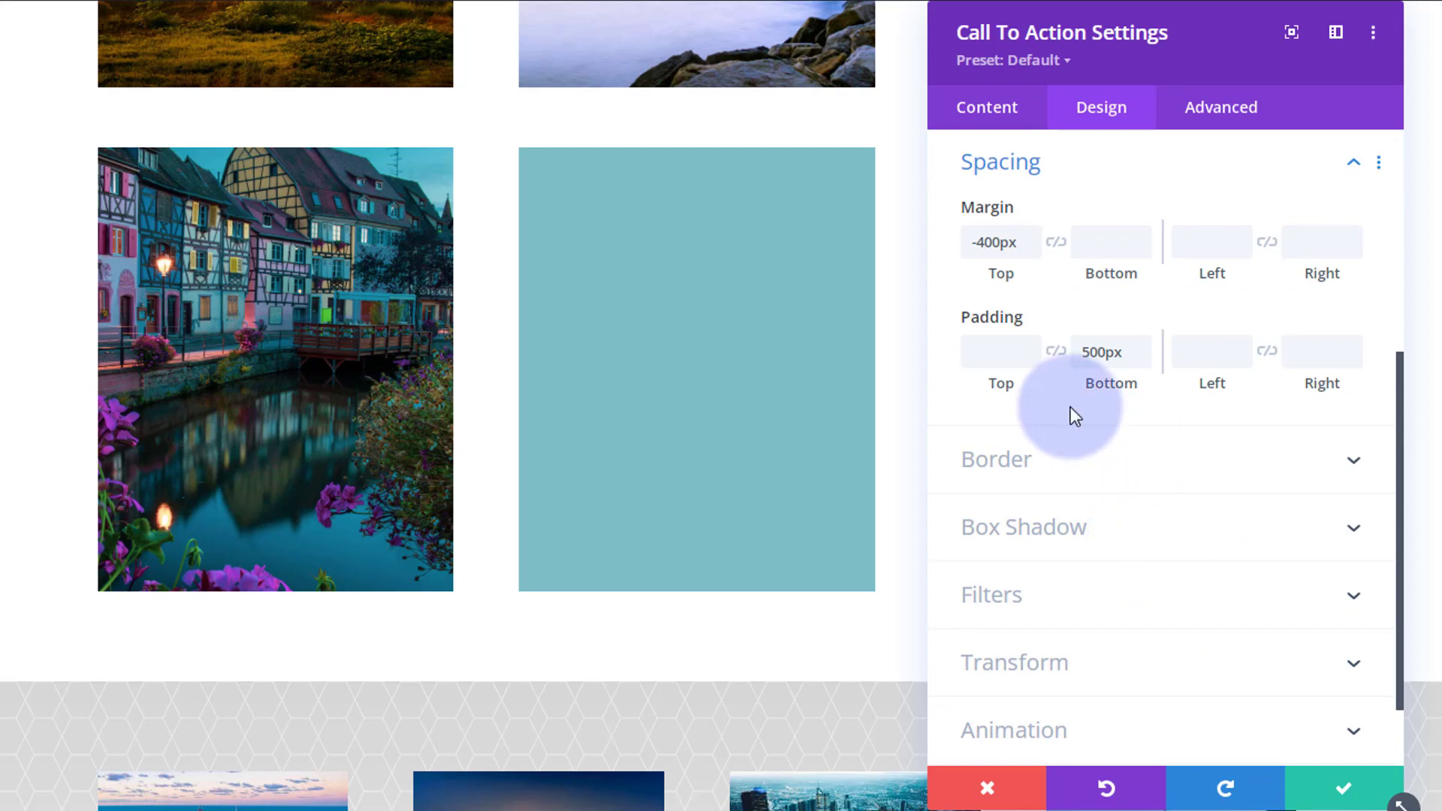
pyautogui.moveTo(971, 210)
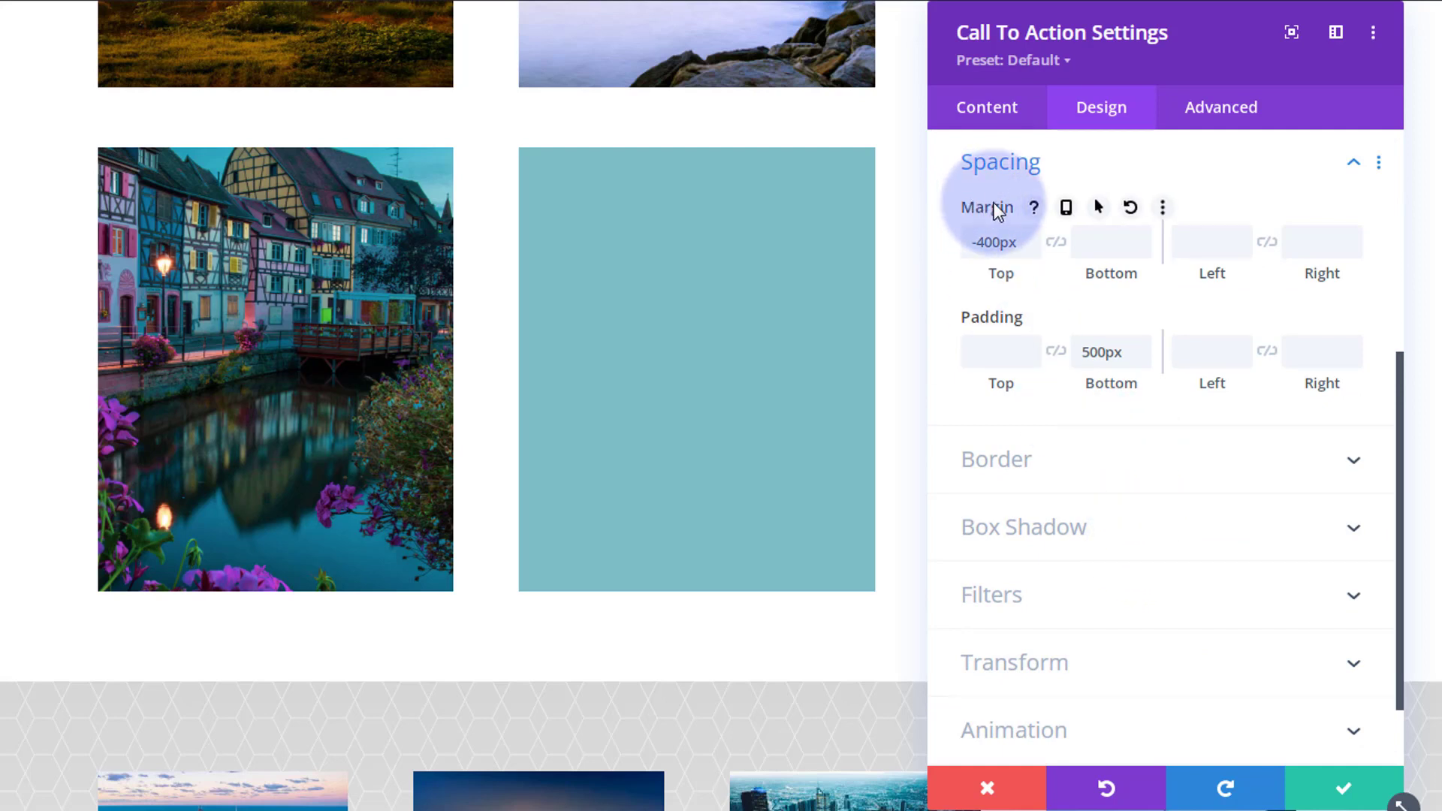
pyautogui.click(1099, 209)
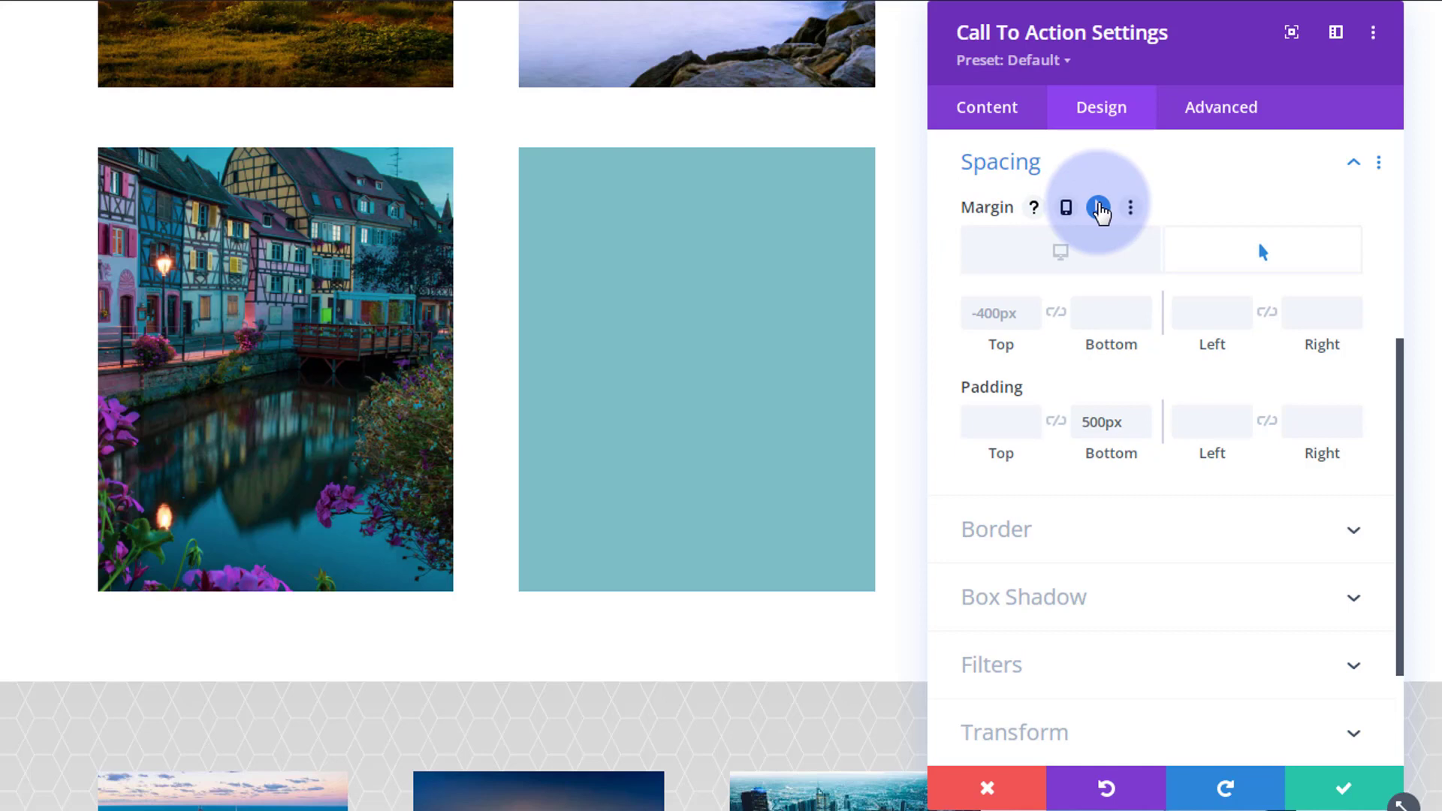
pyautogui.click(1259, 256)
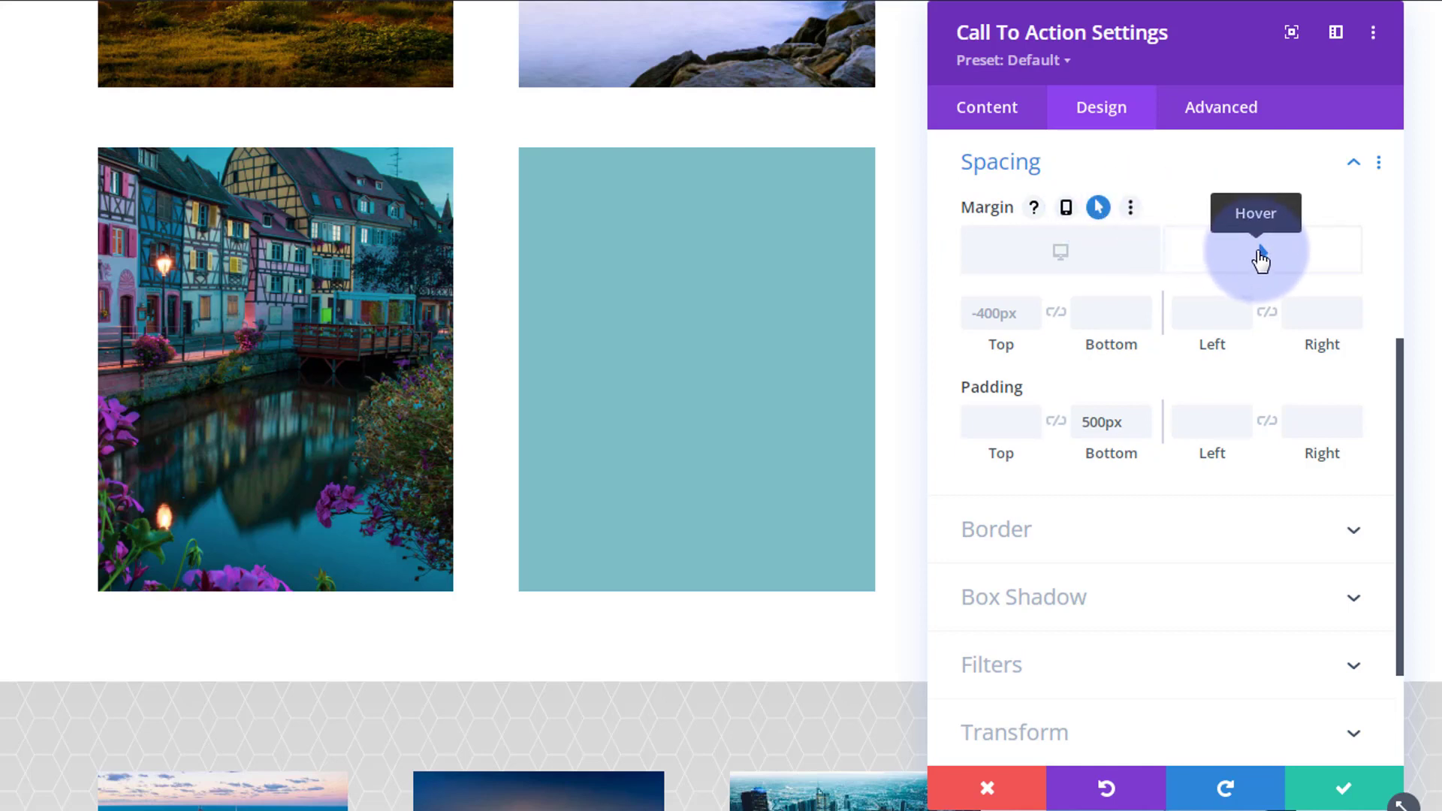
pyautogui.click(1002, 315)
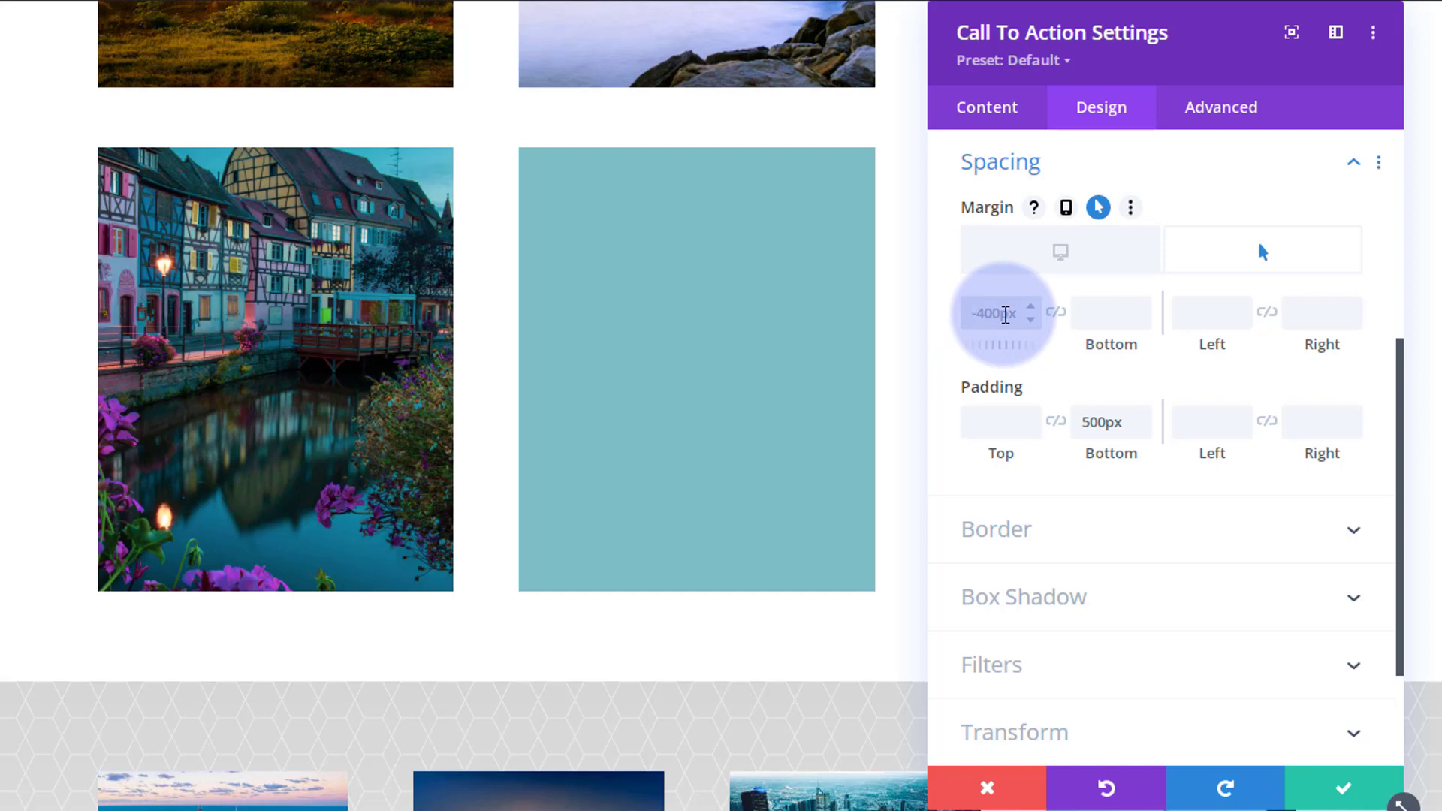
pyautogui.write('0px')
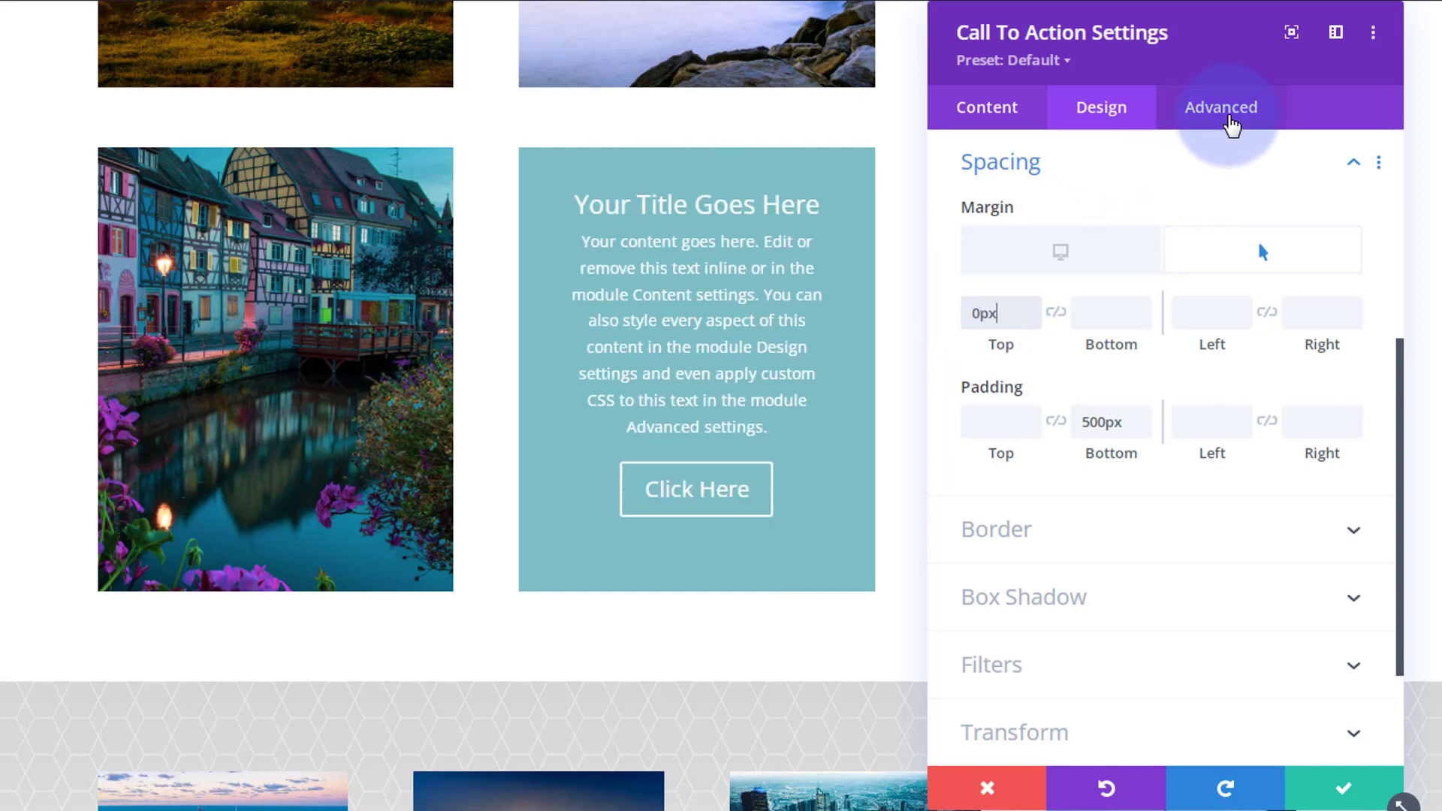
# Set the second module's transition duration to 500ms with an Ease-In-Out speed curve, then save the module.
pyautogui.click(1232, 120)
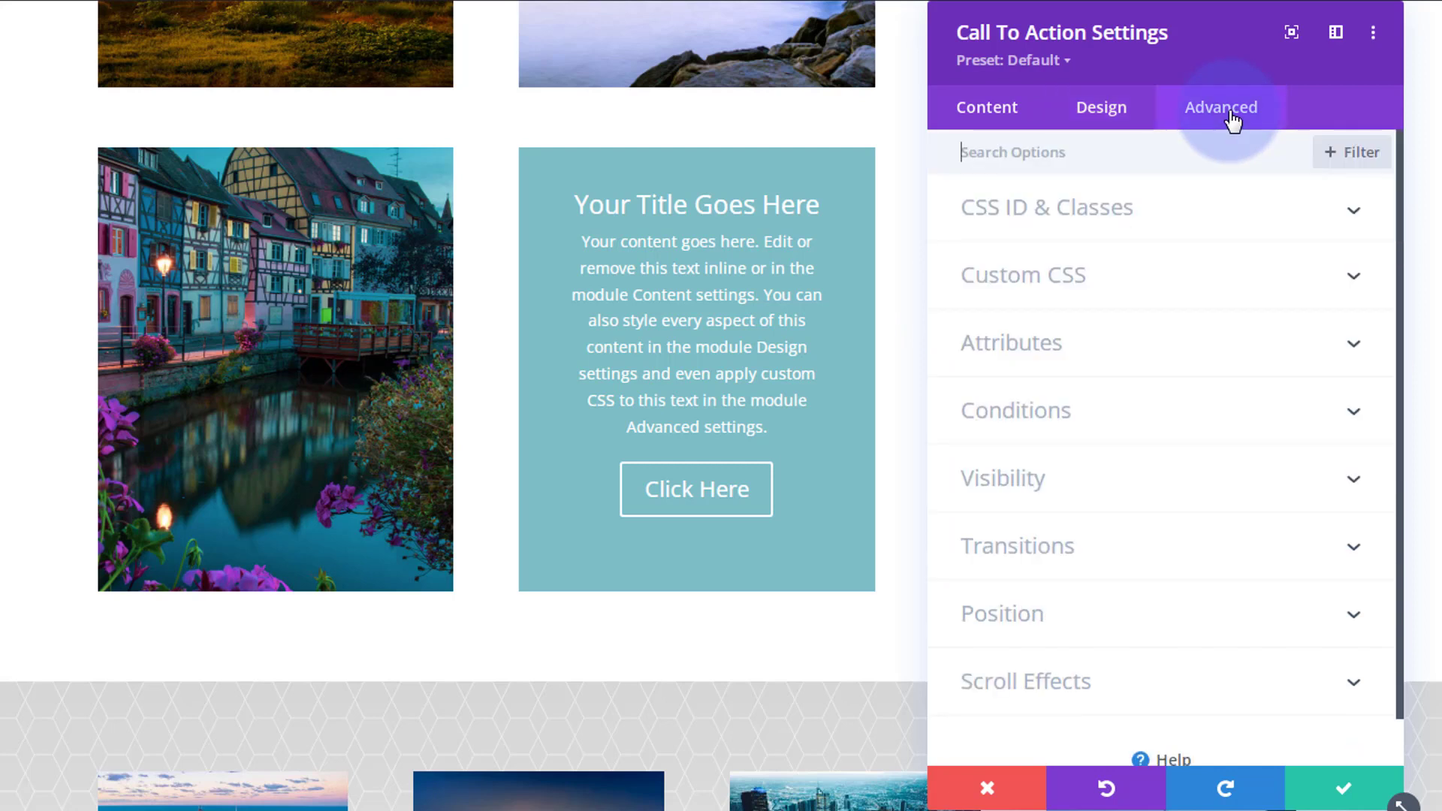
pyautogui.click(1185, 543)
pyautogui.scroll(-5, 1185, 542)
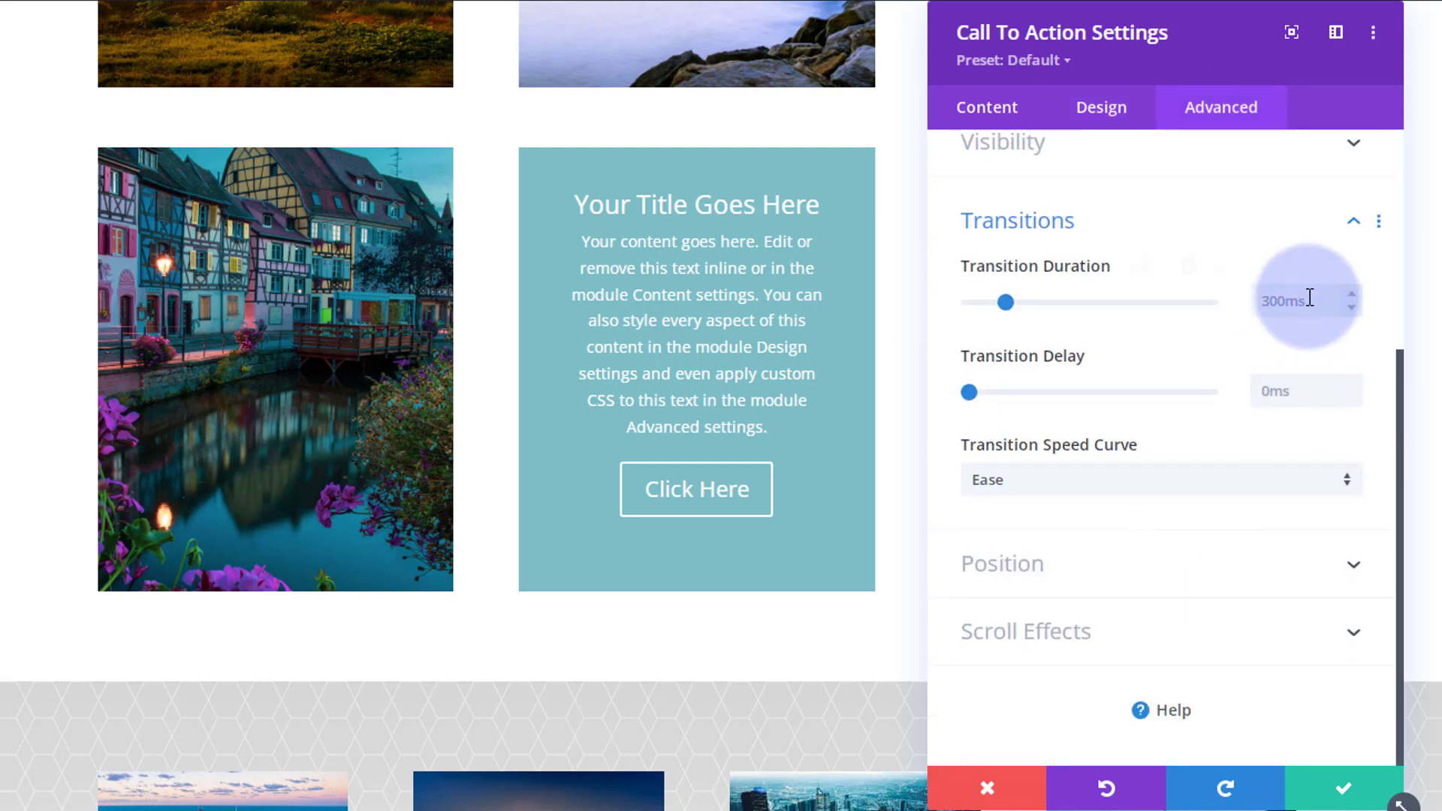
pyautogui.click(1254, 302)
pyautogui.write('500ms')
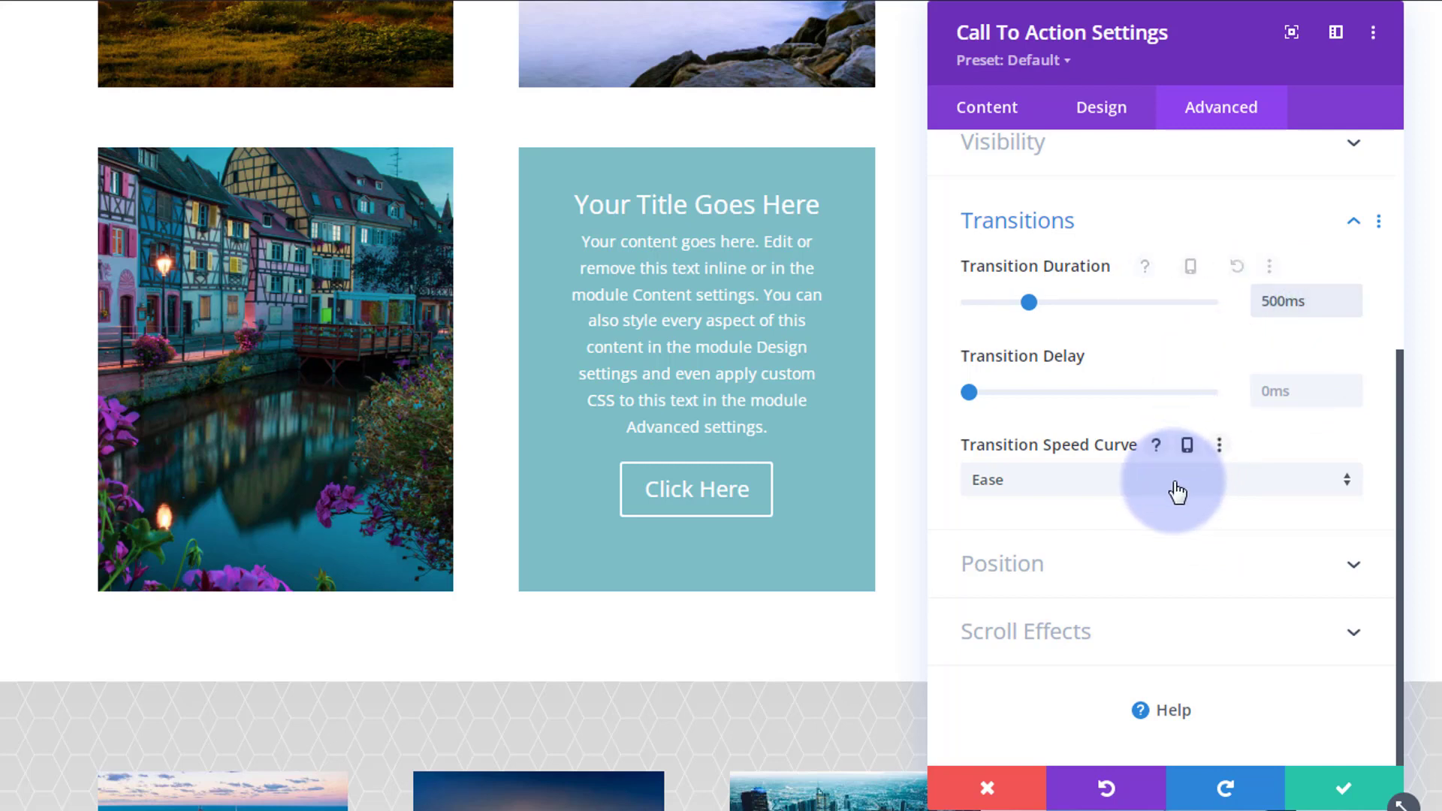
pyautogui.click(1177, 493)
pyautogui.click(1164, 507)
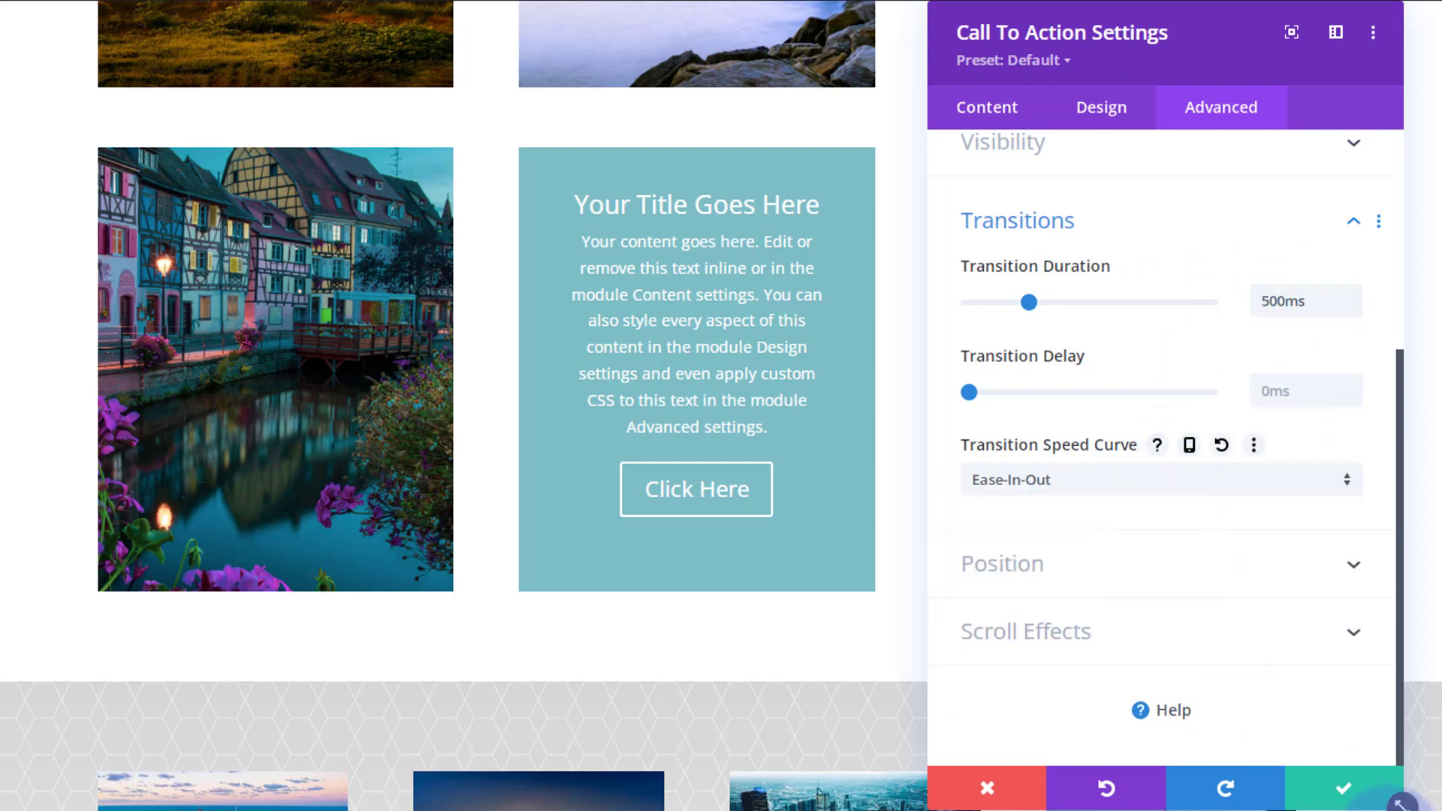
pyautogui.click(1360, 795)
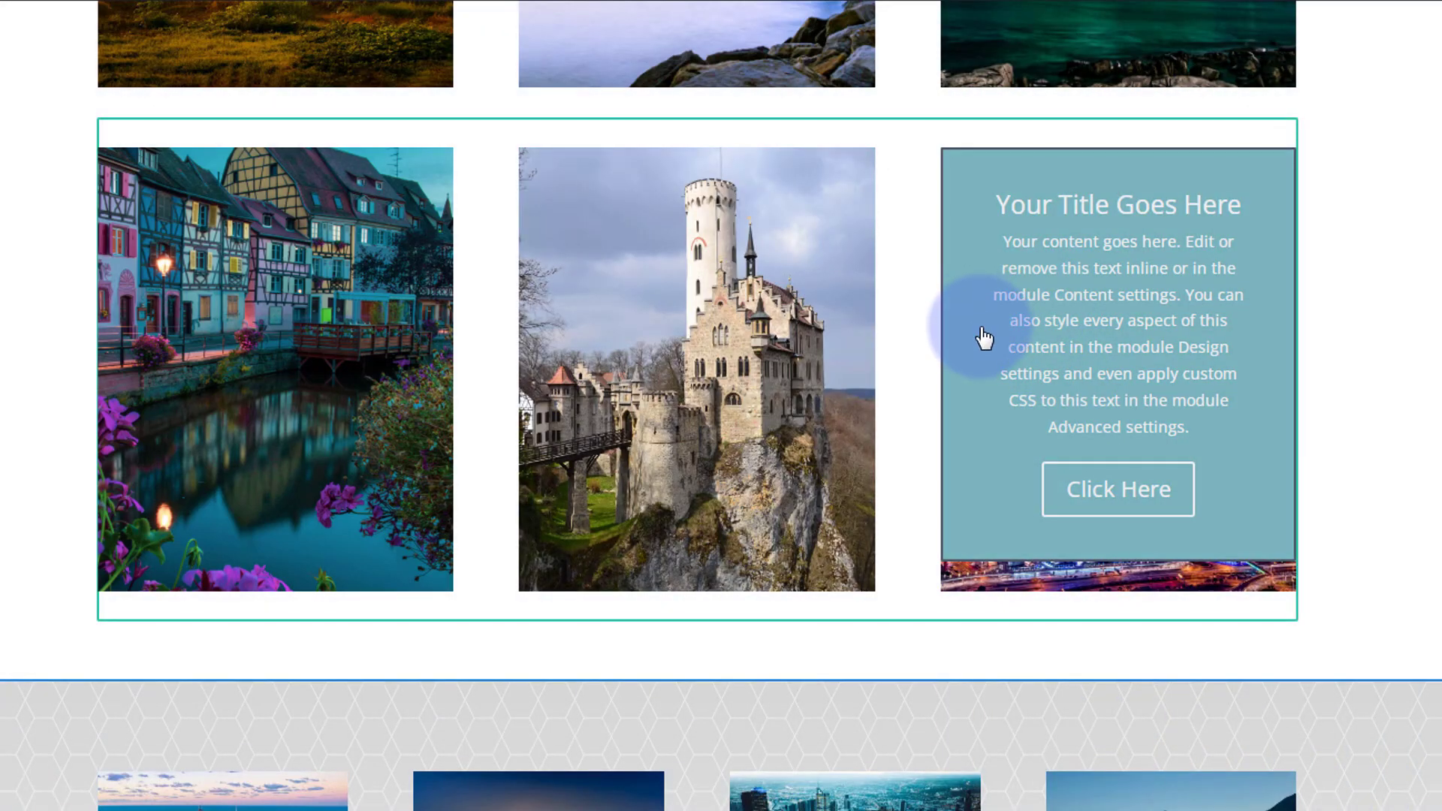
# Open the settings of the third column's Call To Action module and set its bottom padding to 100px.
pyautogui.click(984, 338)
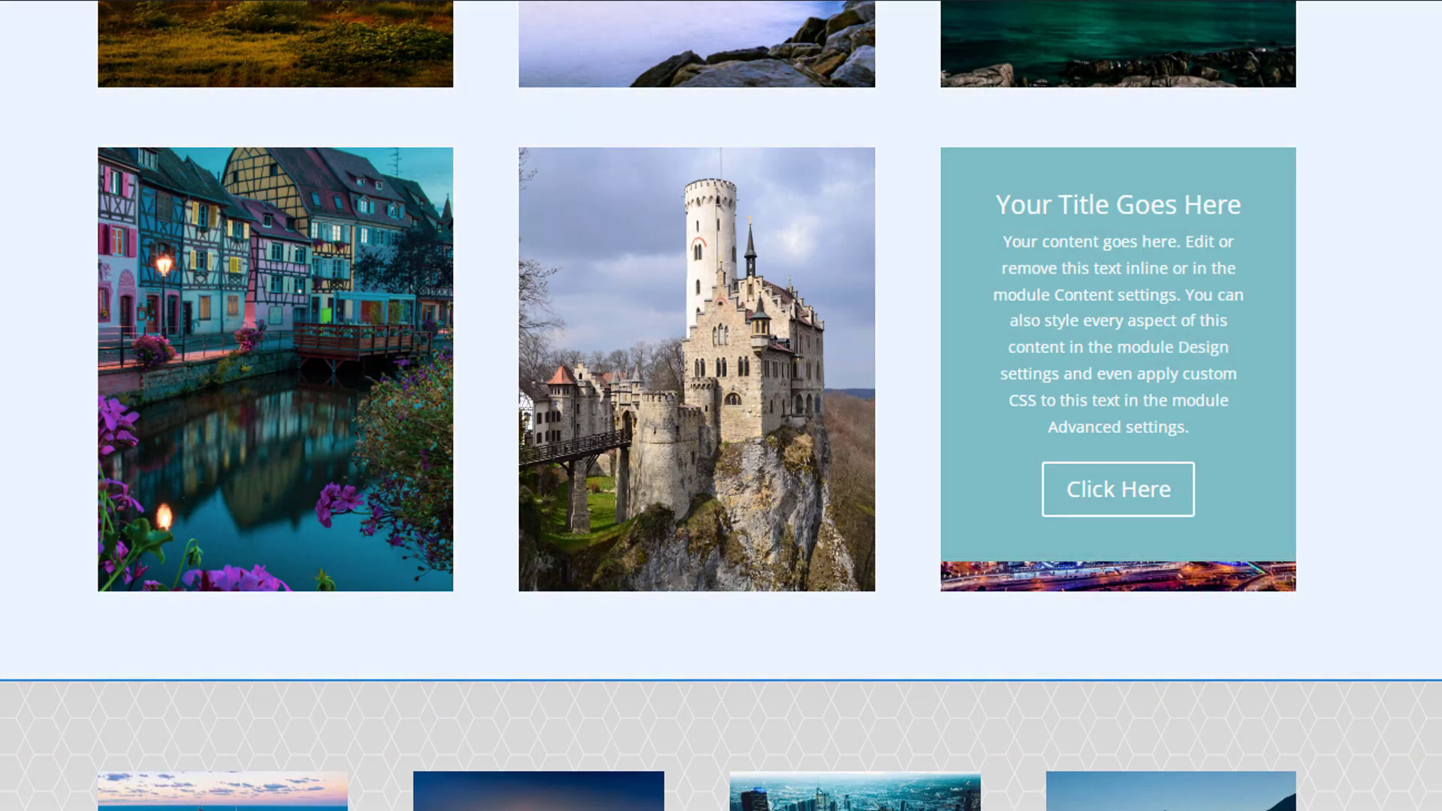
pyautogui.click(1169, 350)
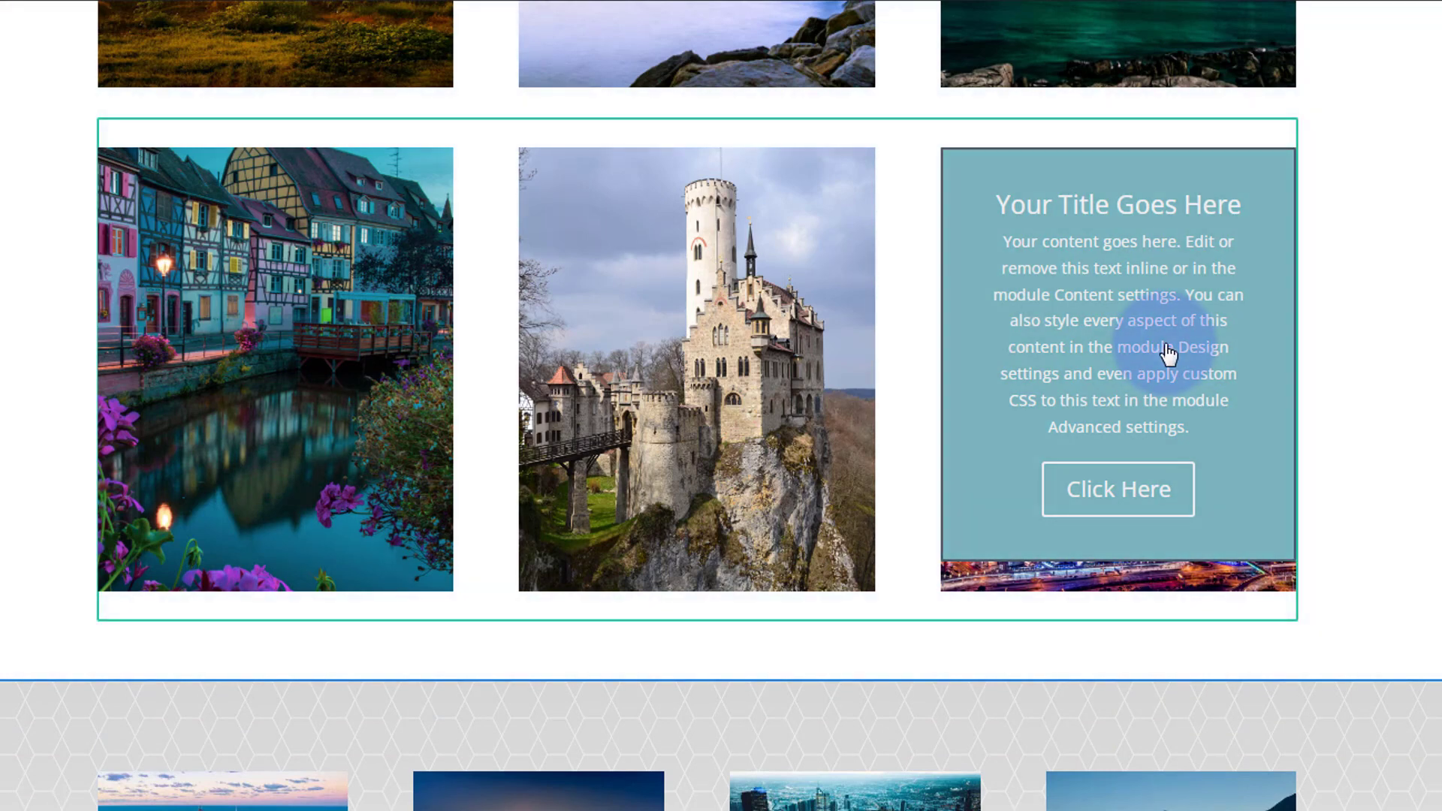
pyautogui.click(1022, 329)
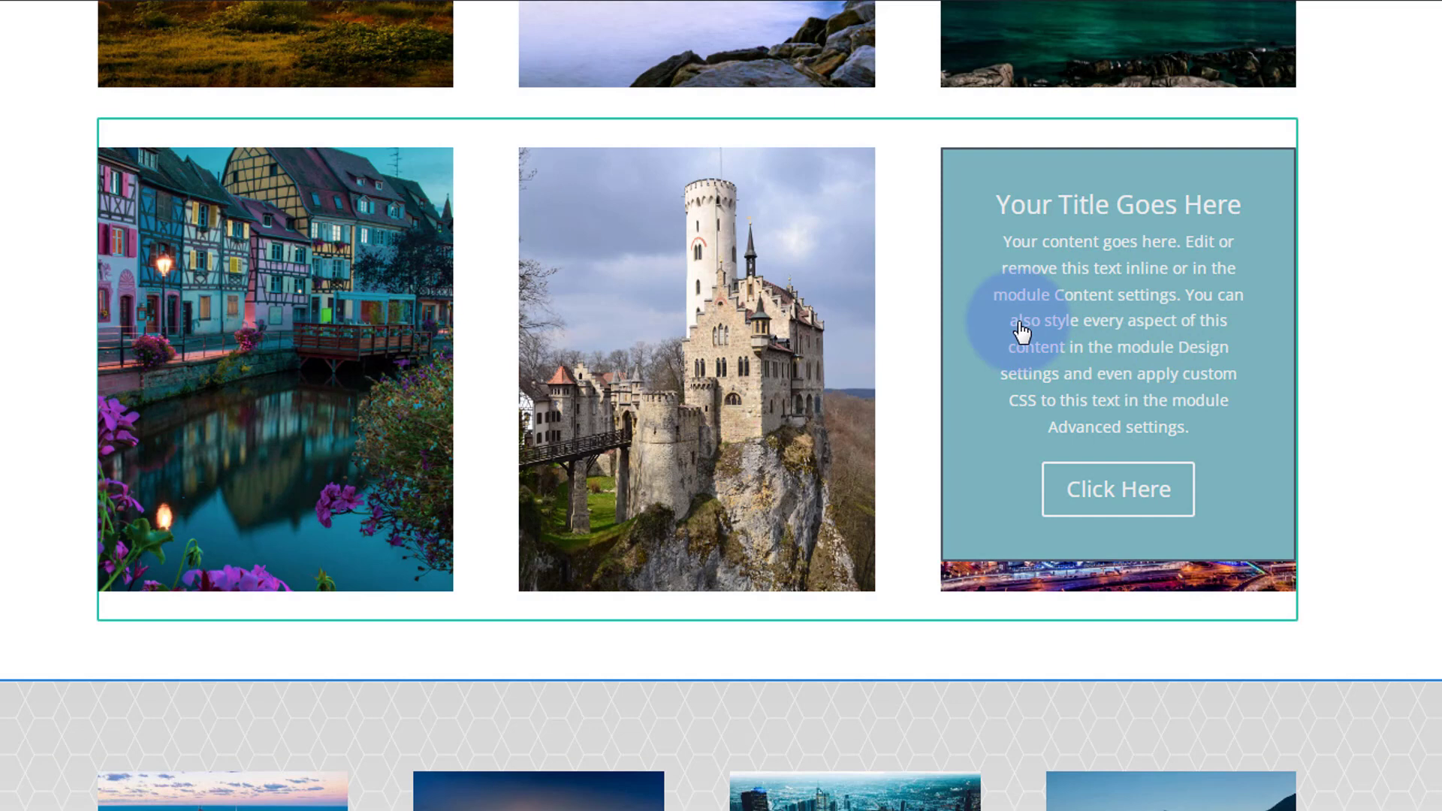
pyautogui.click(1062, 200)
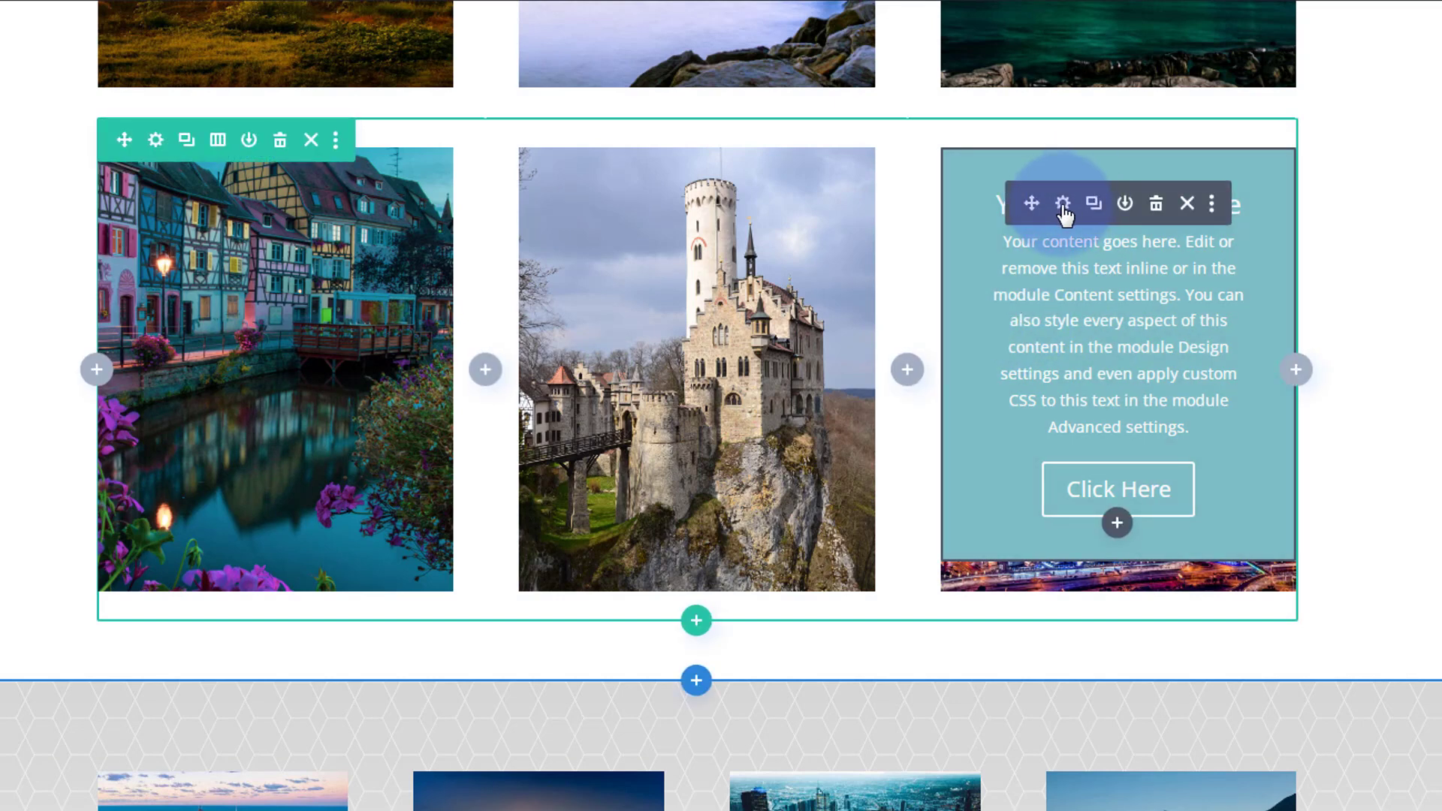
pyautogui.moveTo(1208, 71); pyautogui.dragTo(732, 58)
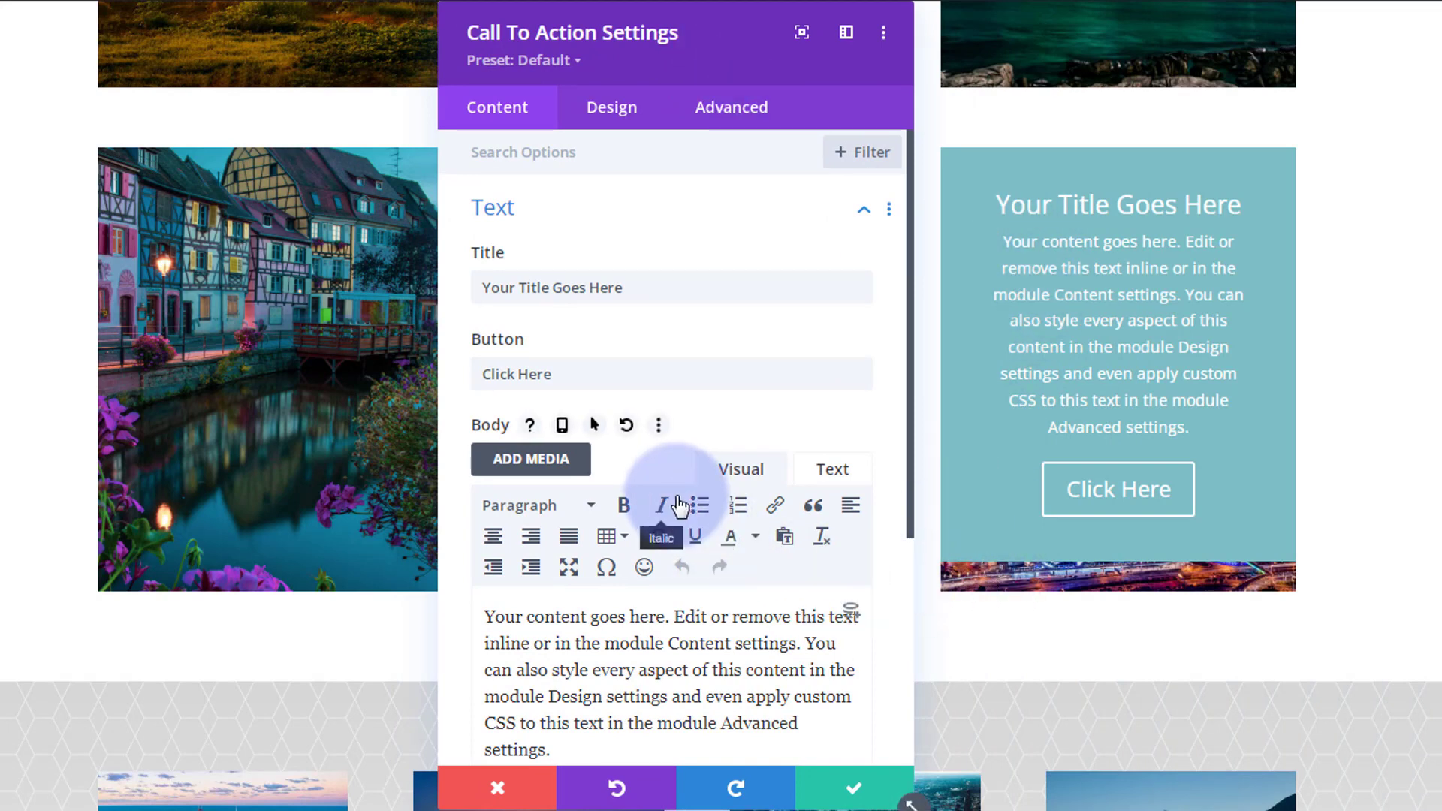
pyautogui.click(622, 112)
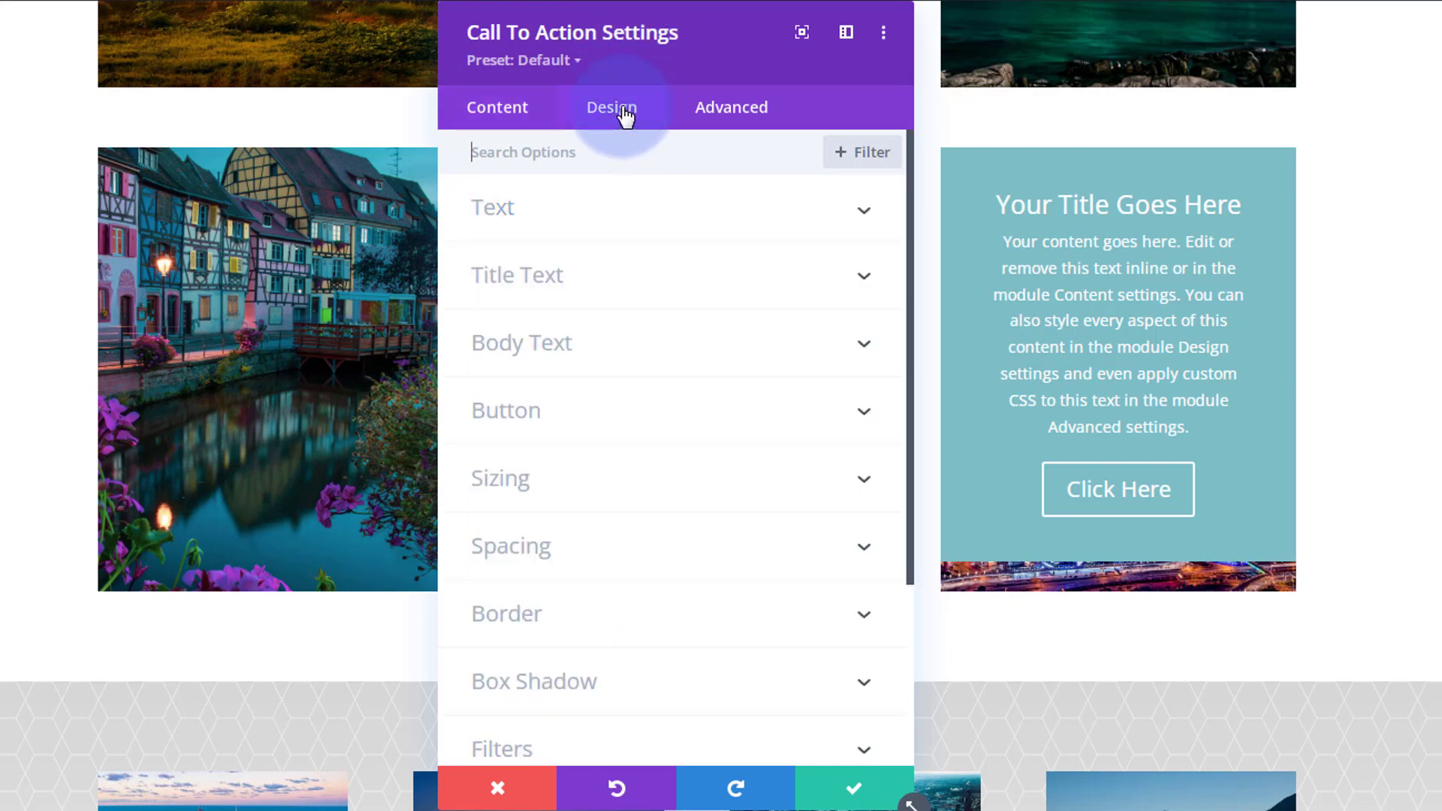
pyautogui.click(676, 547)
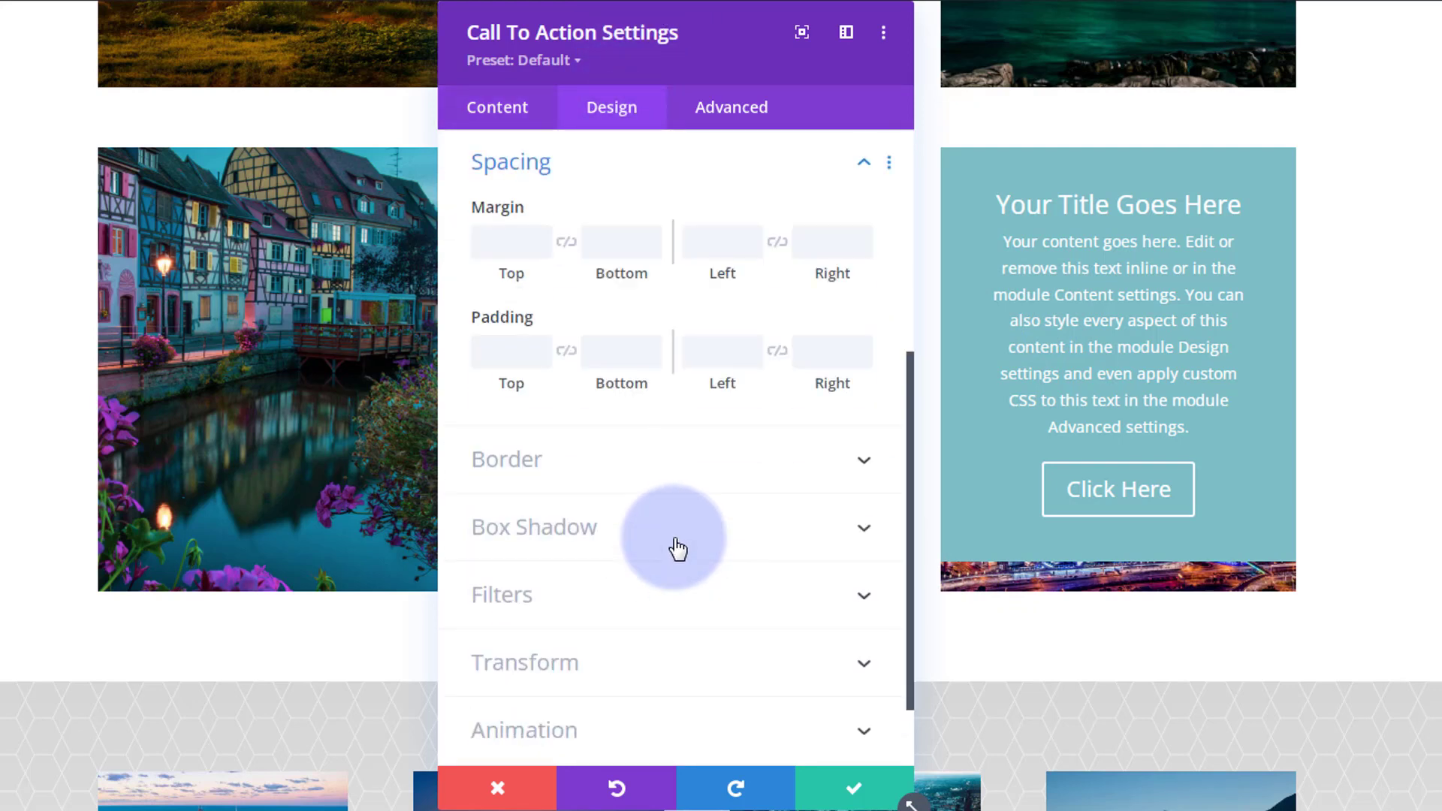
pyautogui.click(616, 352)
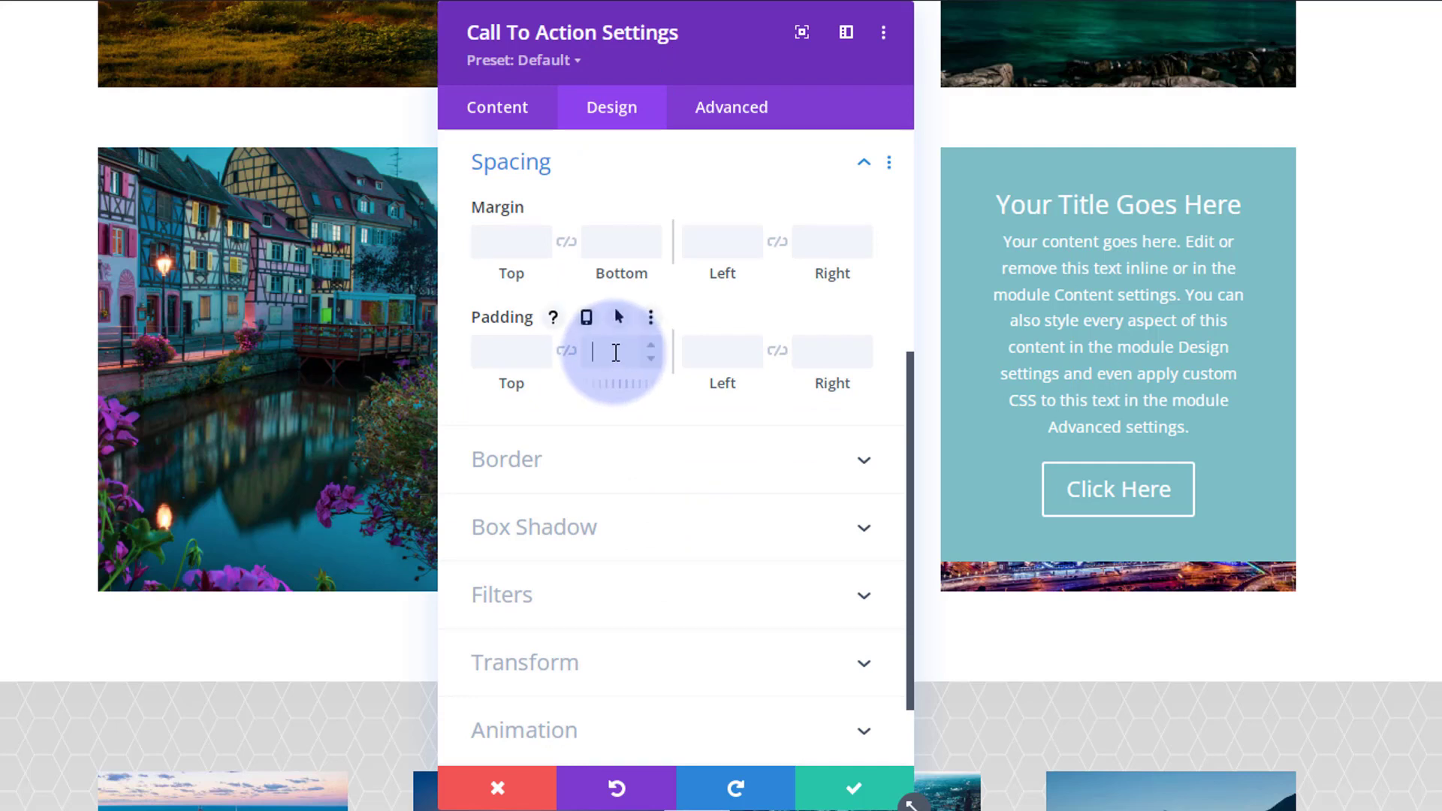
pyautogui.write('1')
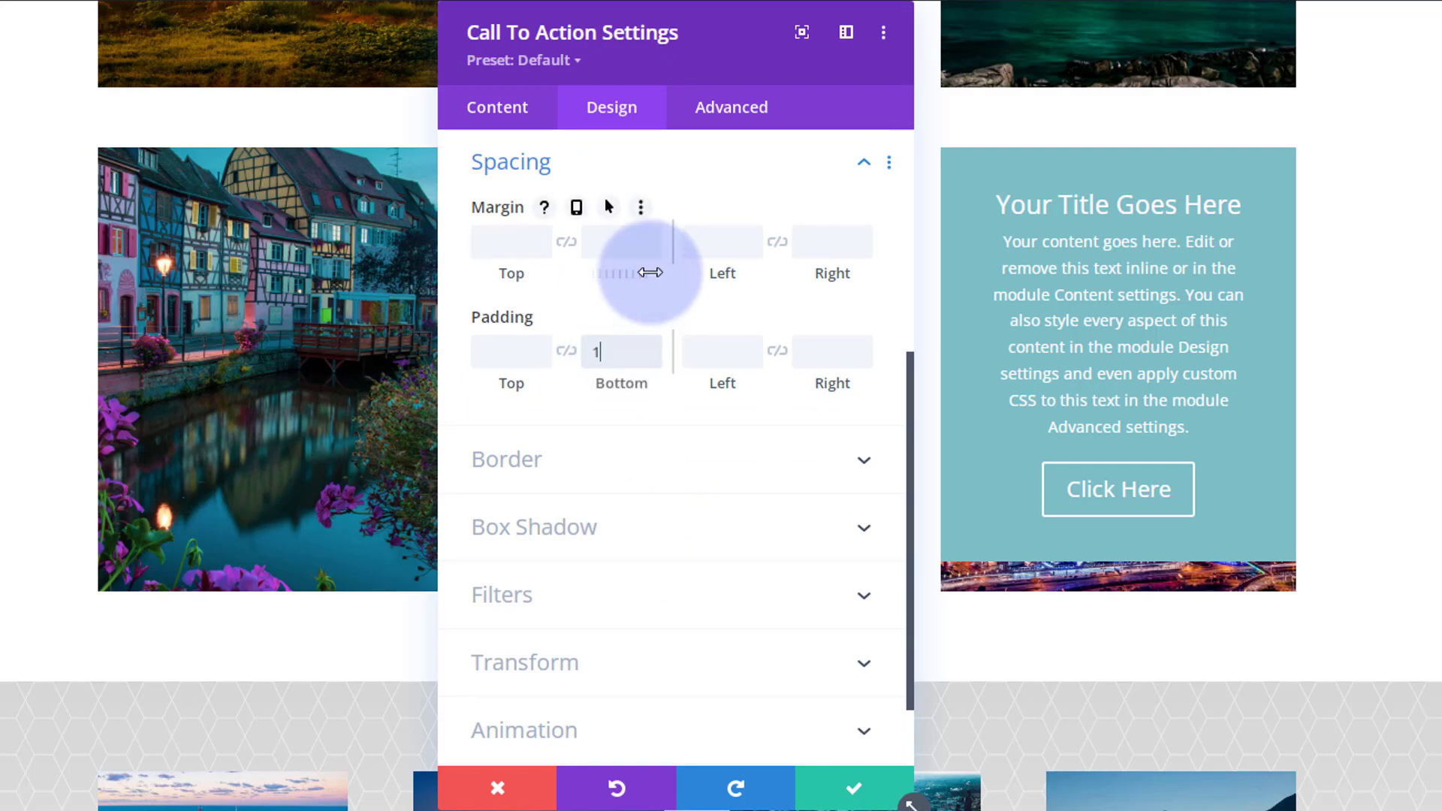
pyautogui.write('00px')
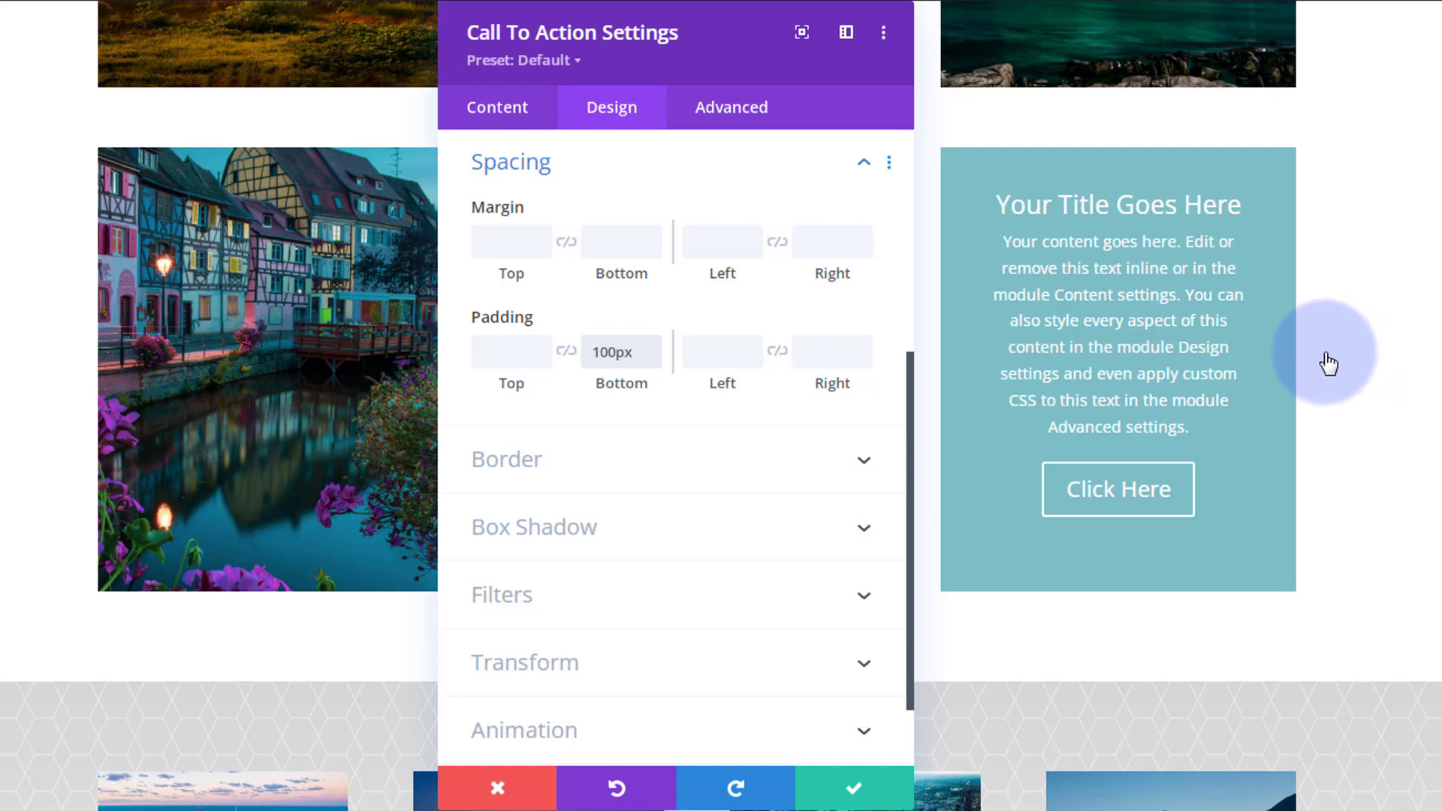
# Give the third module a right margin of -400px and a left padding of 400px.
pyautogui.click(864, 250)
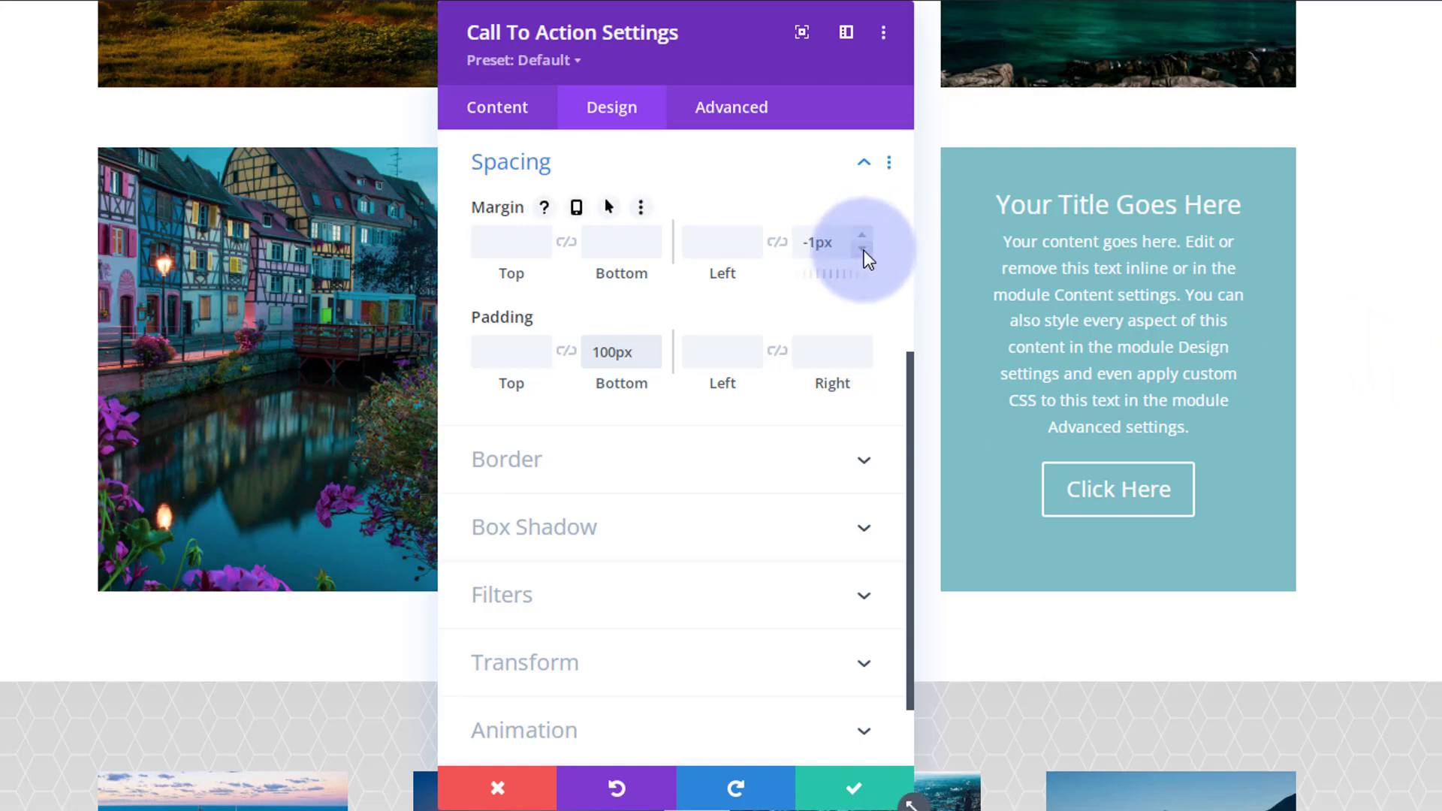
pyautogui.click(812, 242)
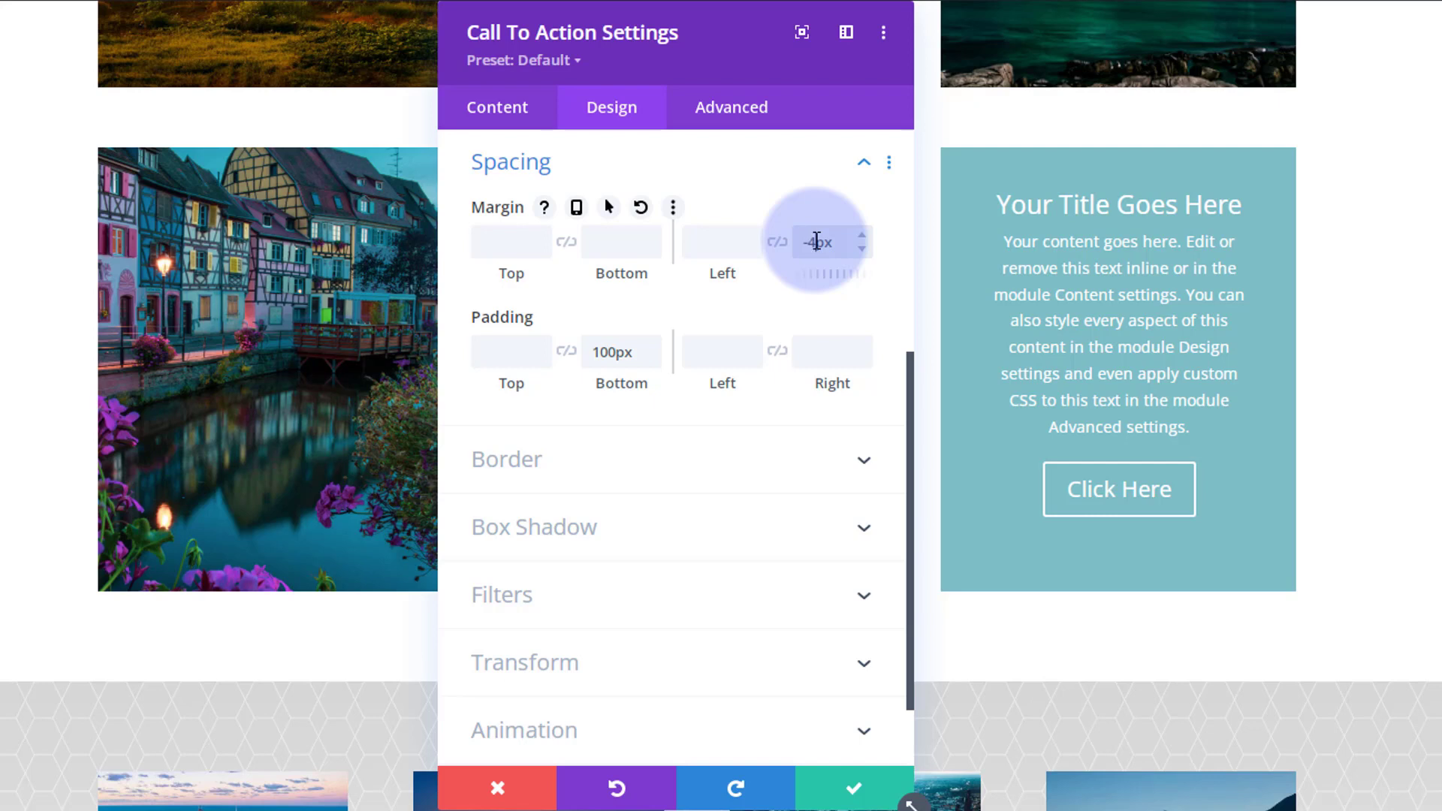
pyautogui.write('400')
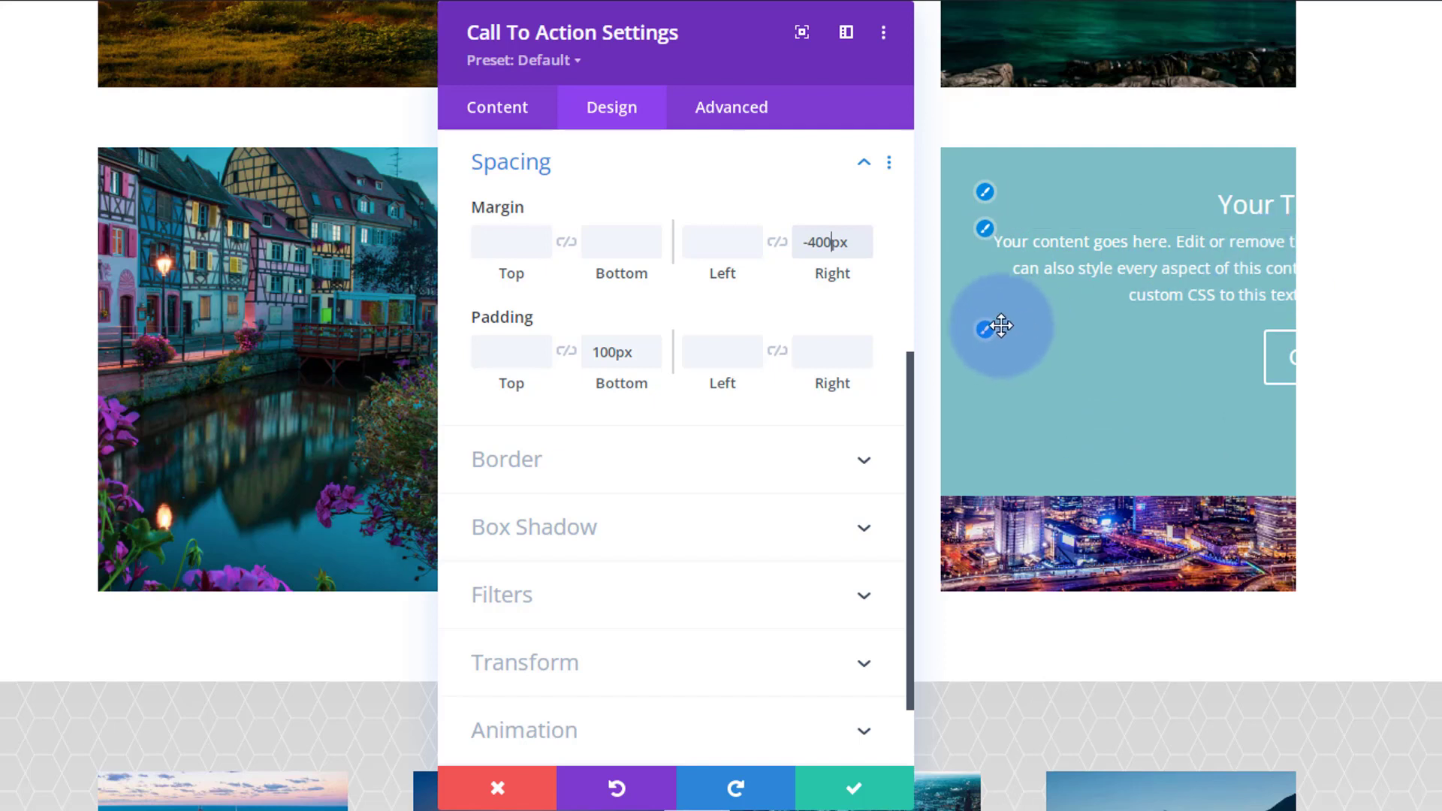
pyautogui.click(705, 348)
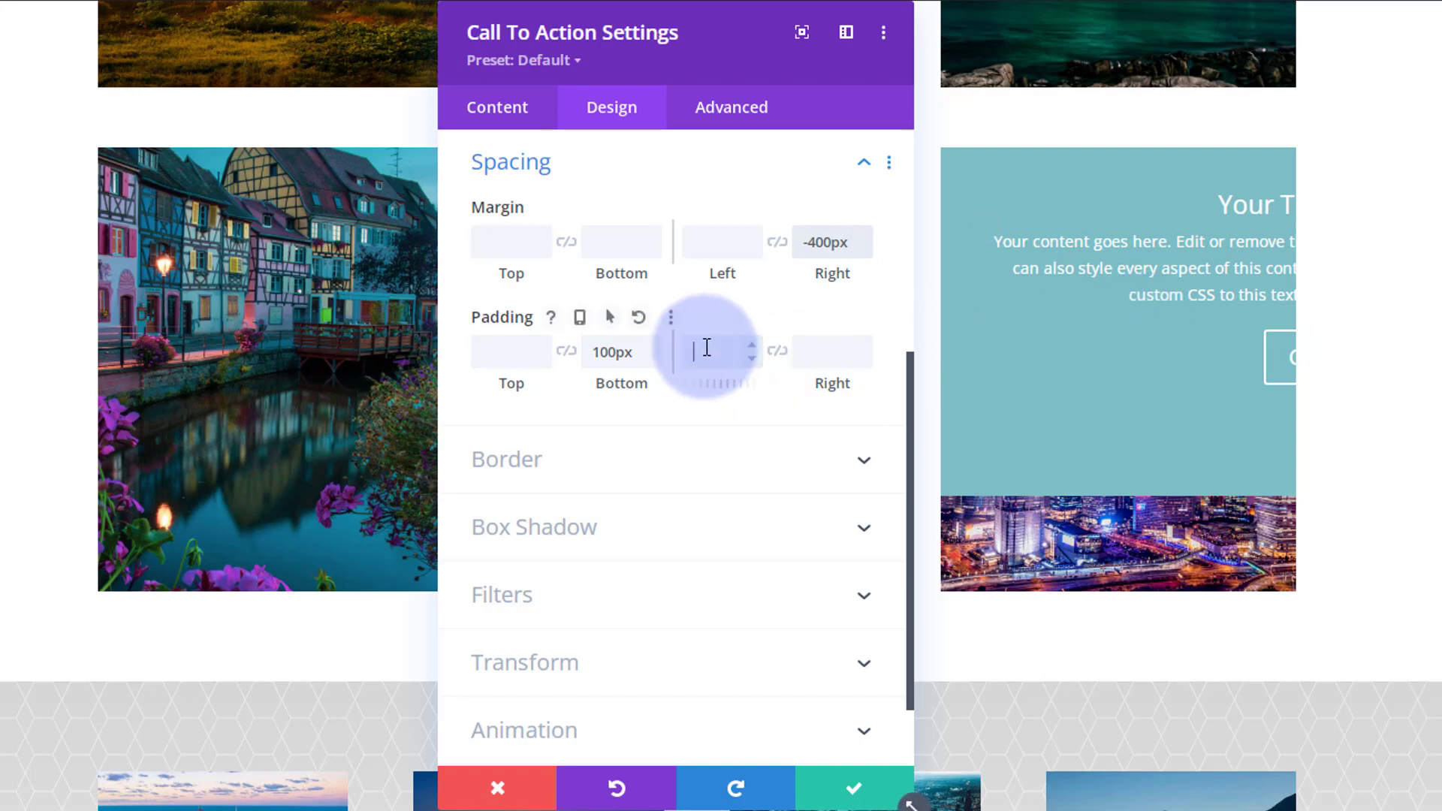
pyautogui.write('300px')
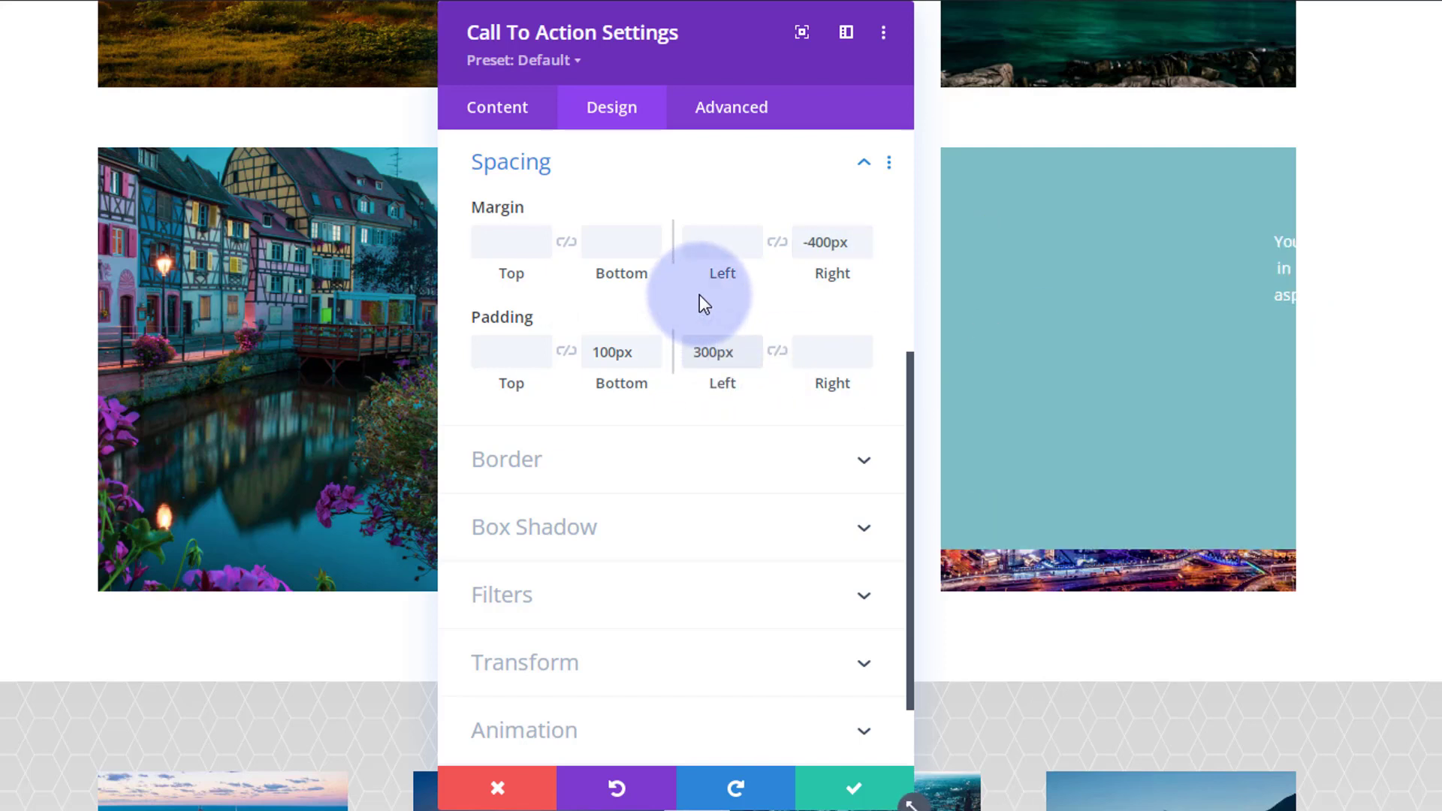
pyautogui.moveTo(691, 355); pyautogui.dragTo(701, 356)
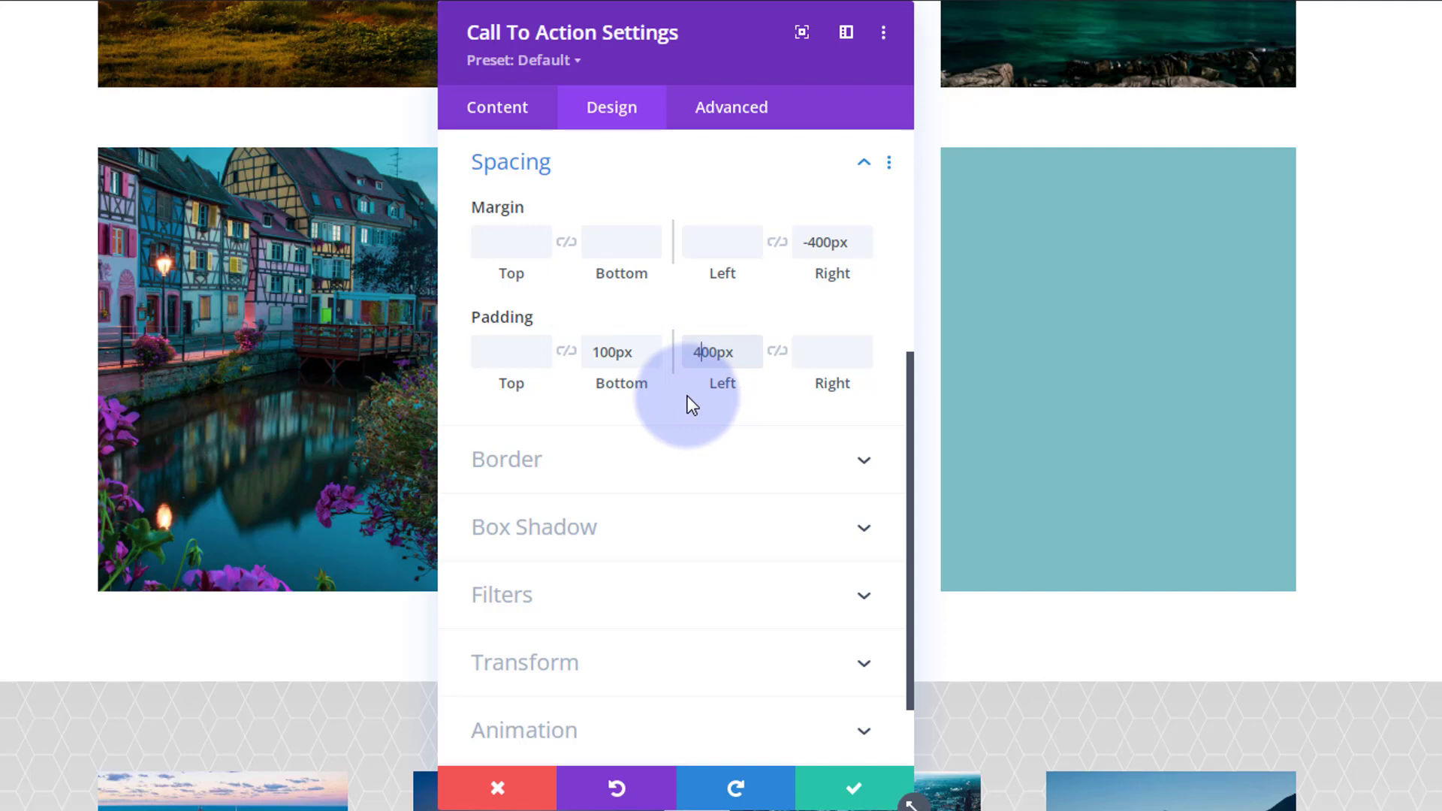
# Set the third module's right margin to 0px in its hover state.
pyautogui.moveTo(484, 209)
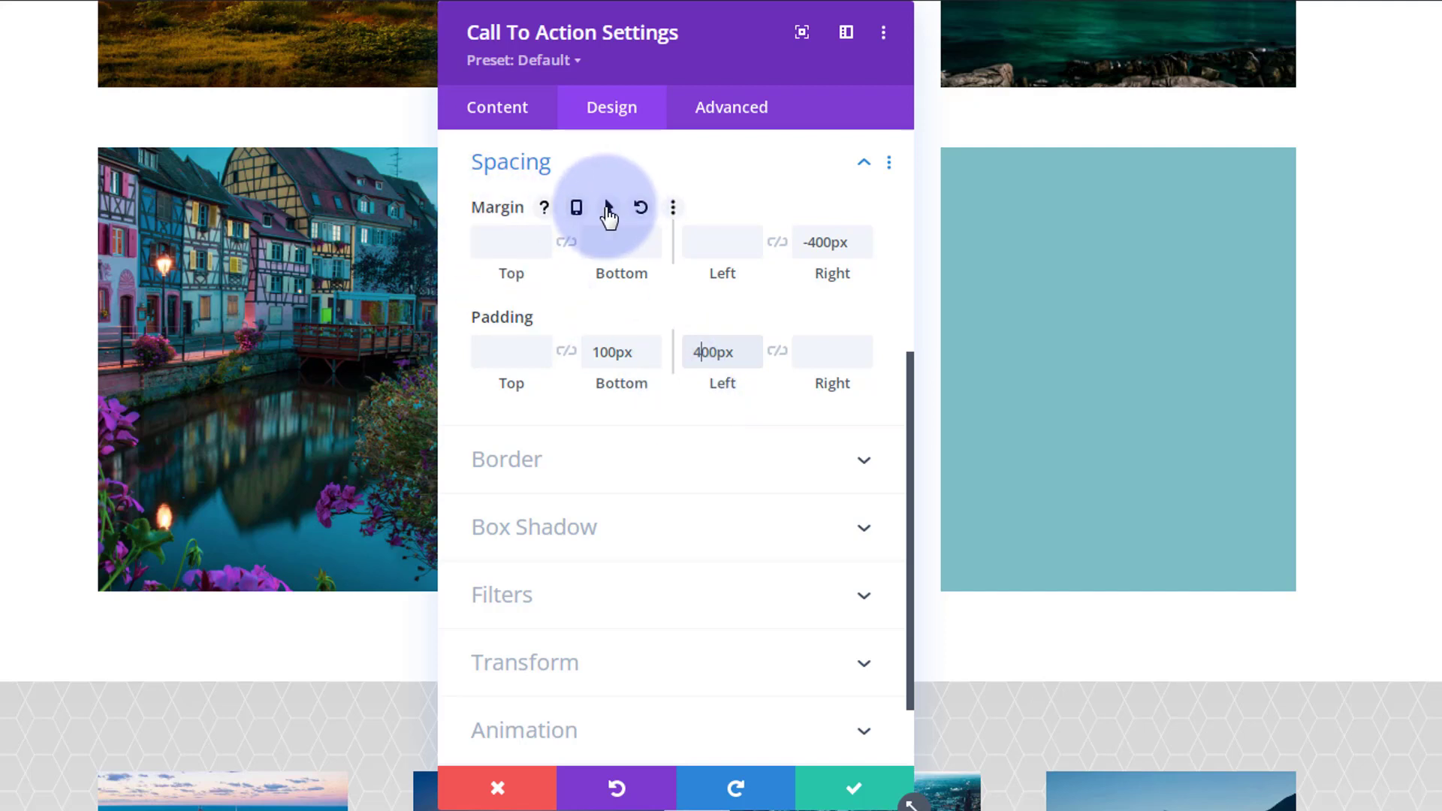
pyautogui.click(607, 212)
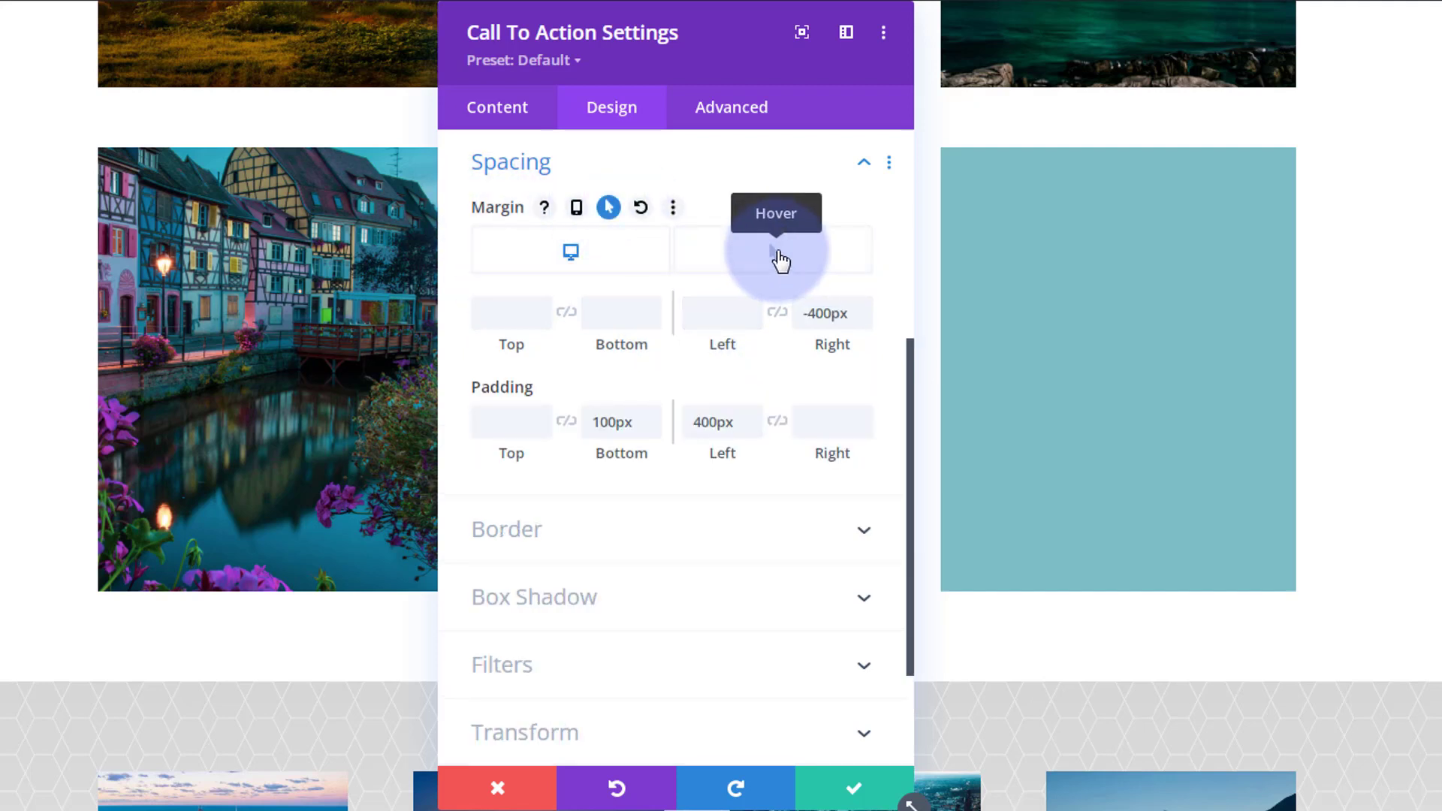
pyautogui.click(776, 258)
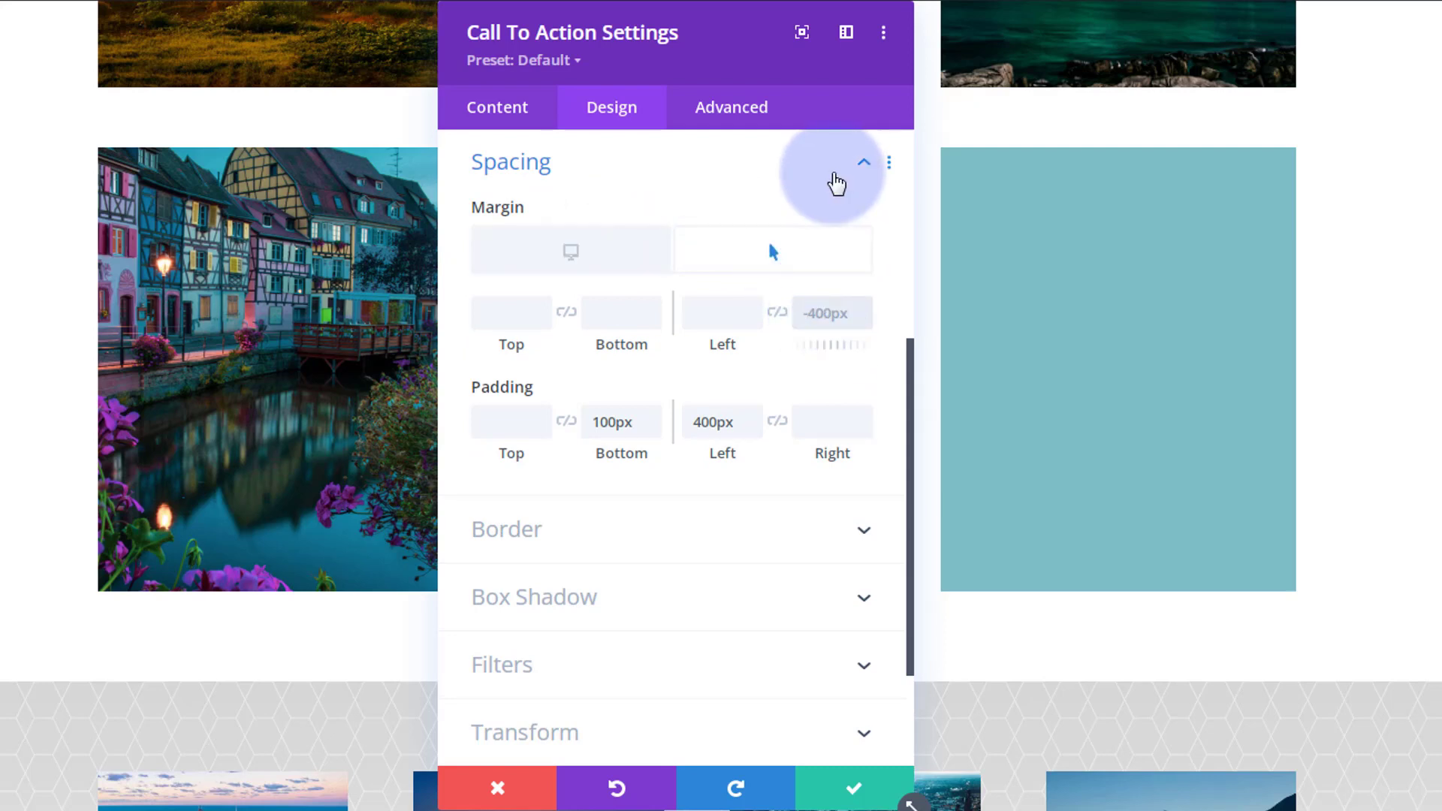
pyautogui.write('0px')
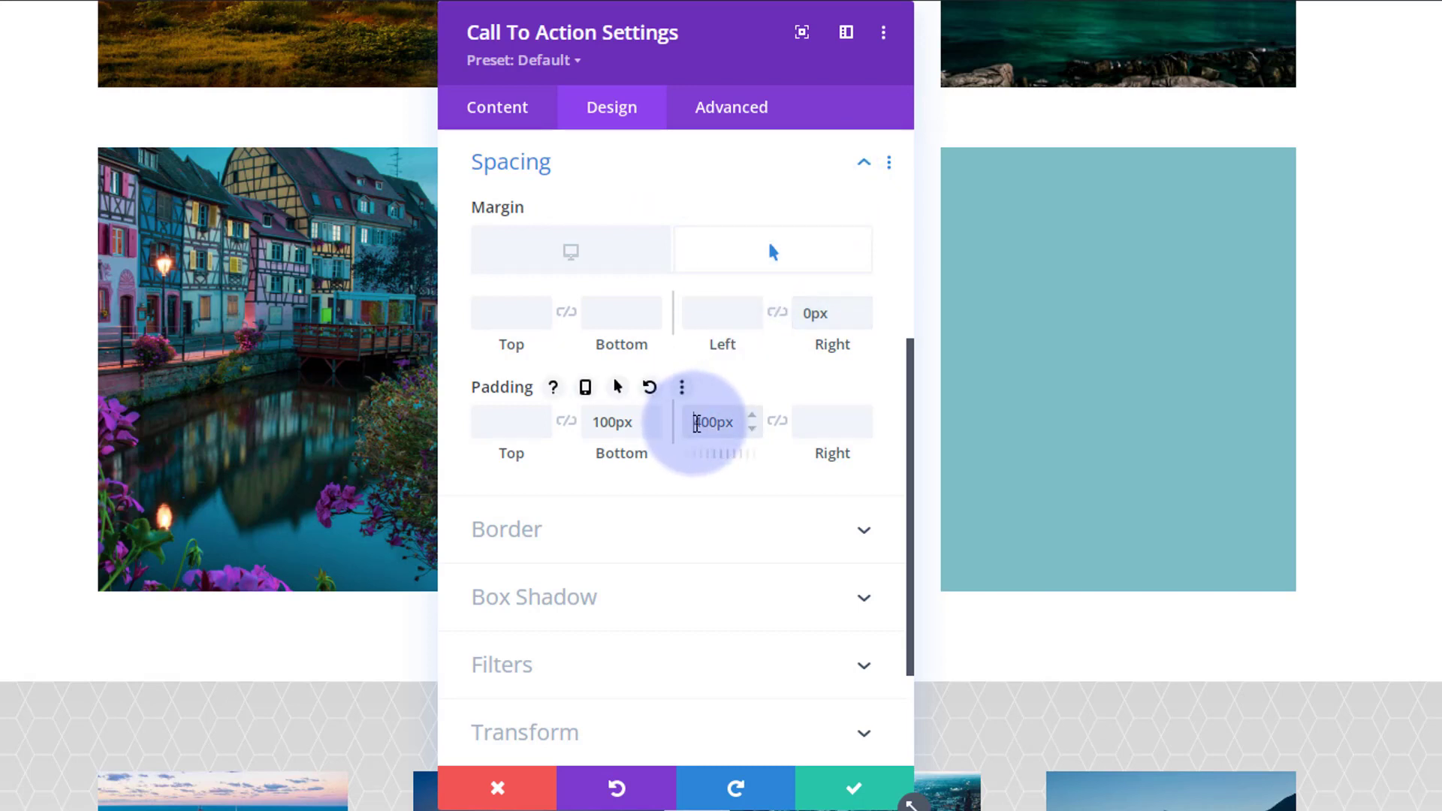
# Reduce the third module's left padding to 40px.
pyautogui.moveTo(694, 423); pyautogui.dragTo(718, 423)
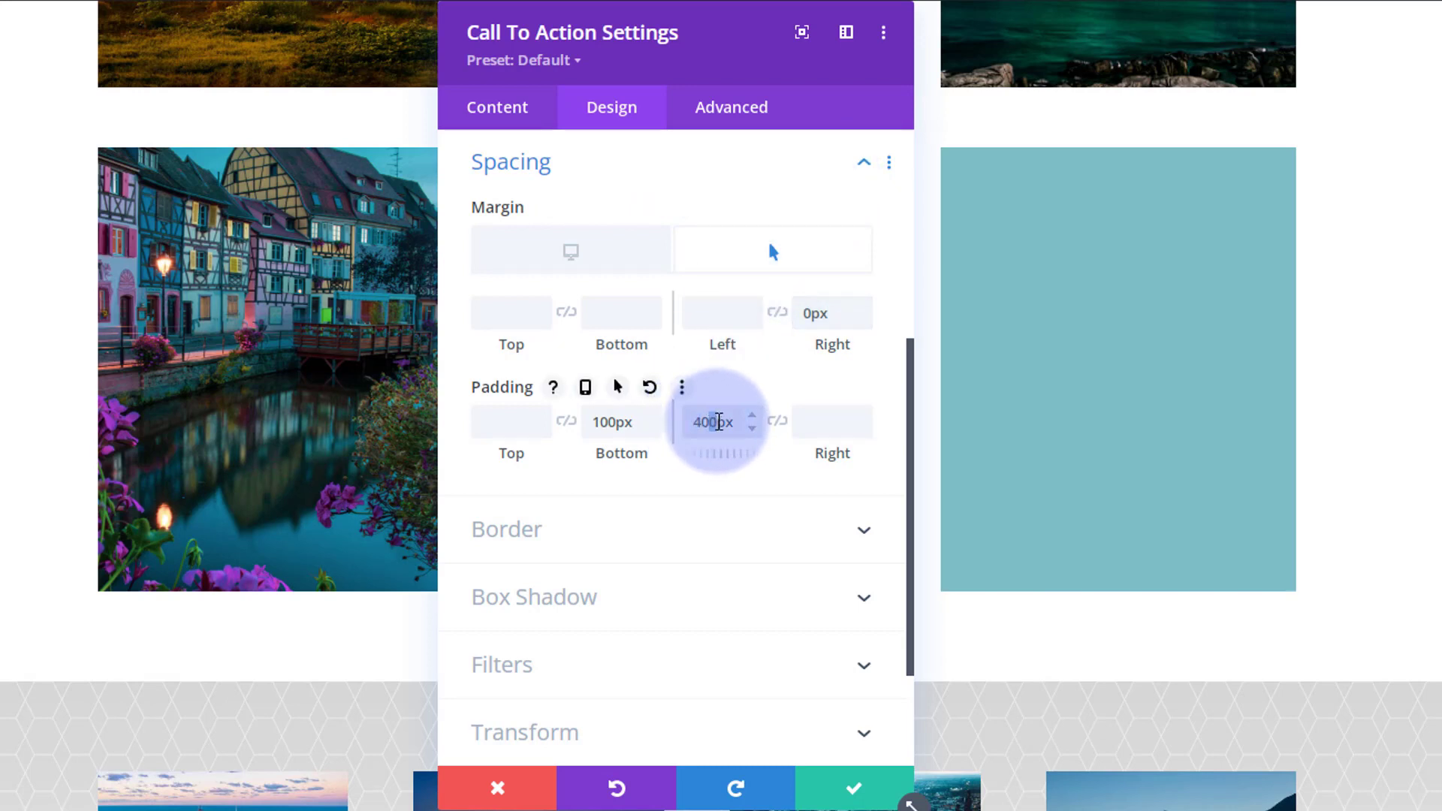
pyautogui.click(738, 259)
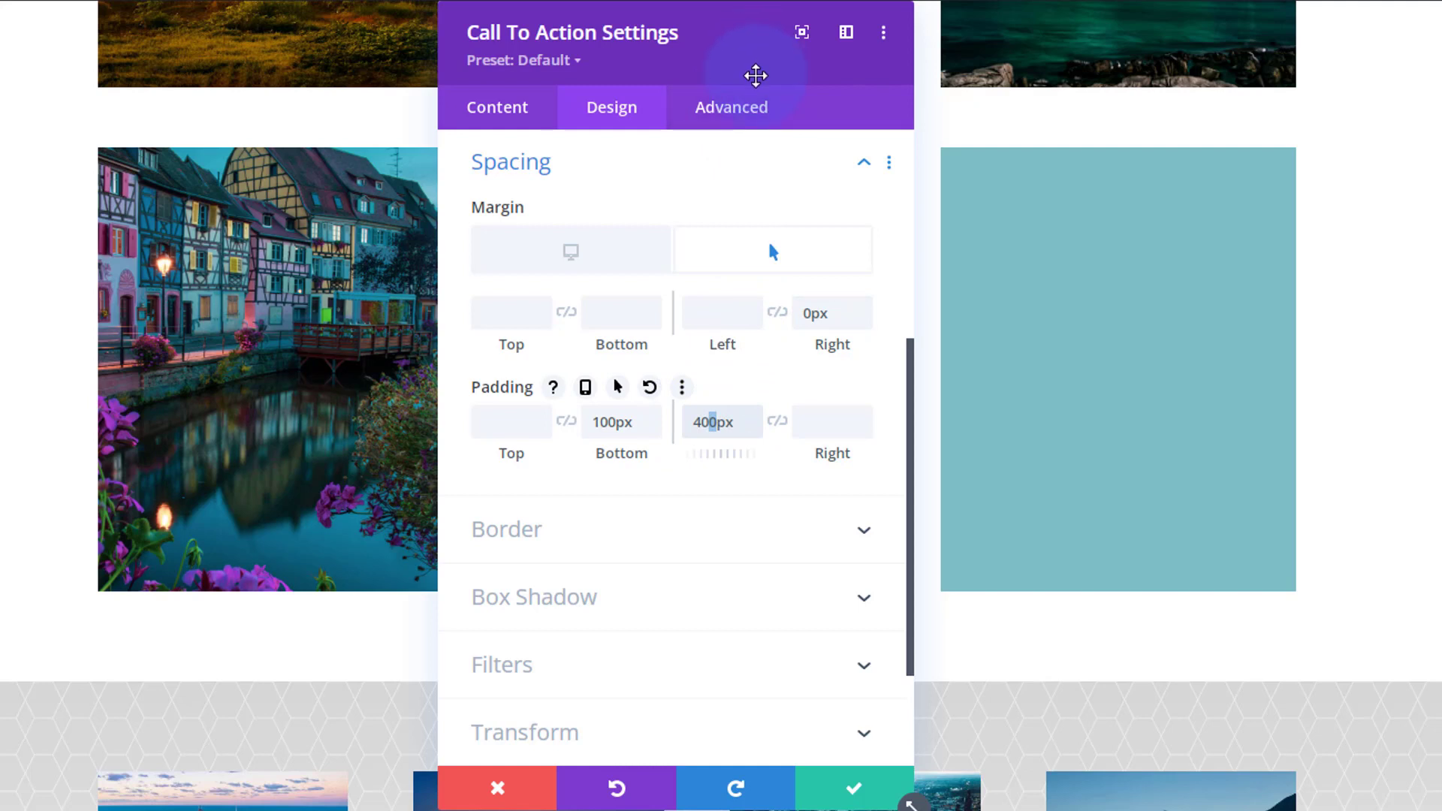
pyautogui.press('BackSpace')
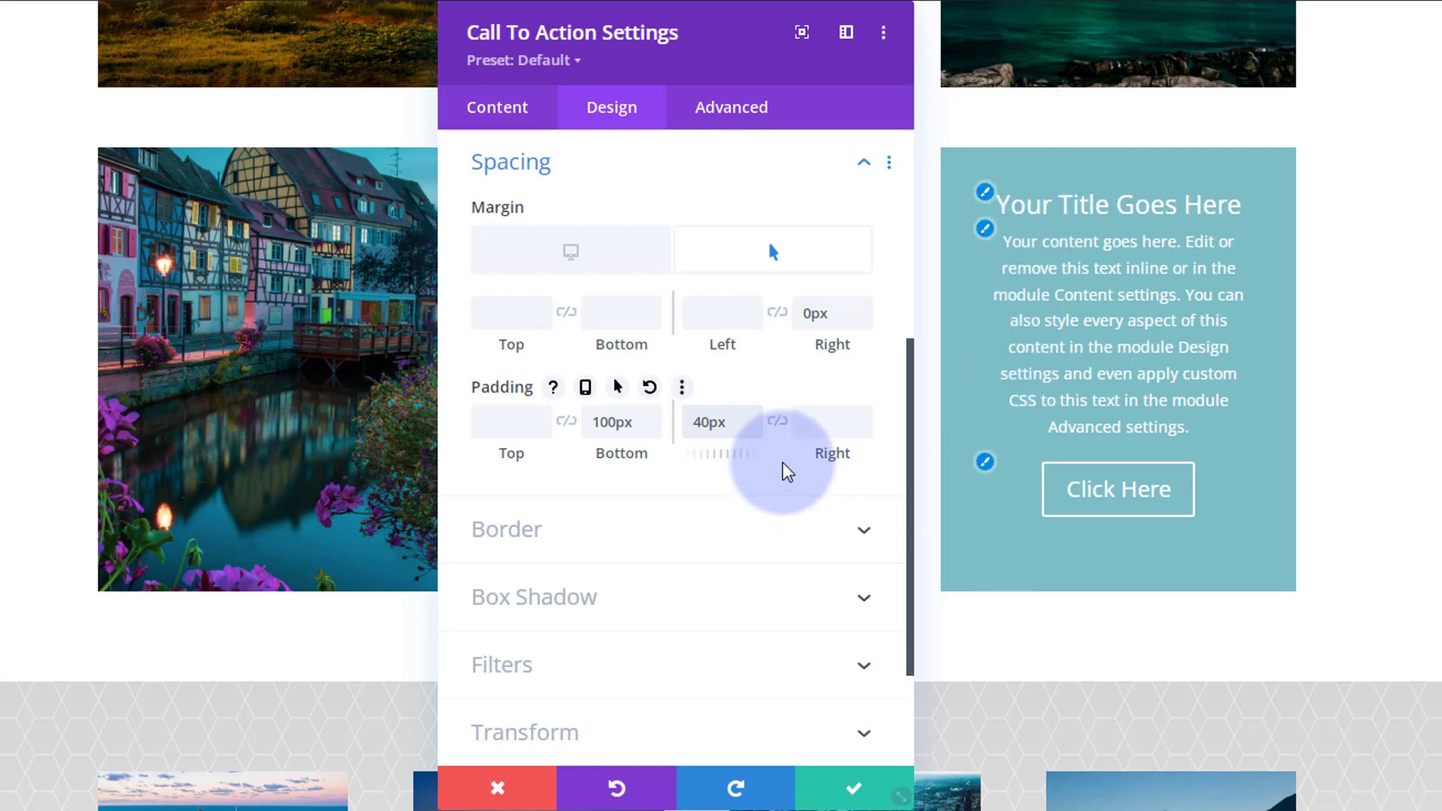
# Increase the third module's left padding to 45px.
pyautogui.click(752, 416)
pyautogui.click(752, 416)
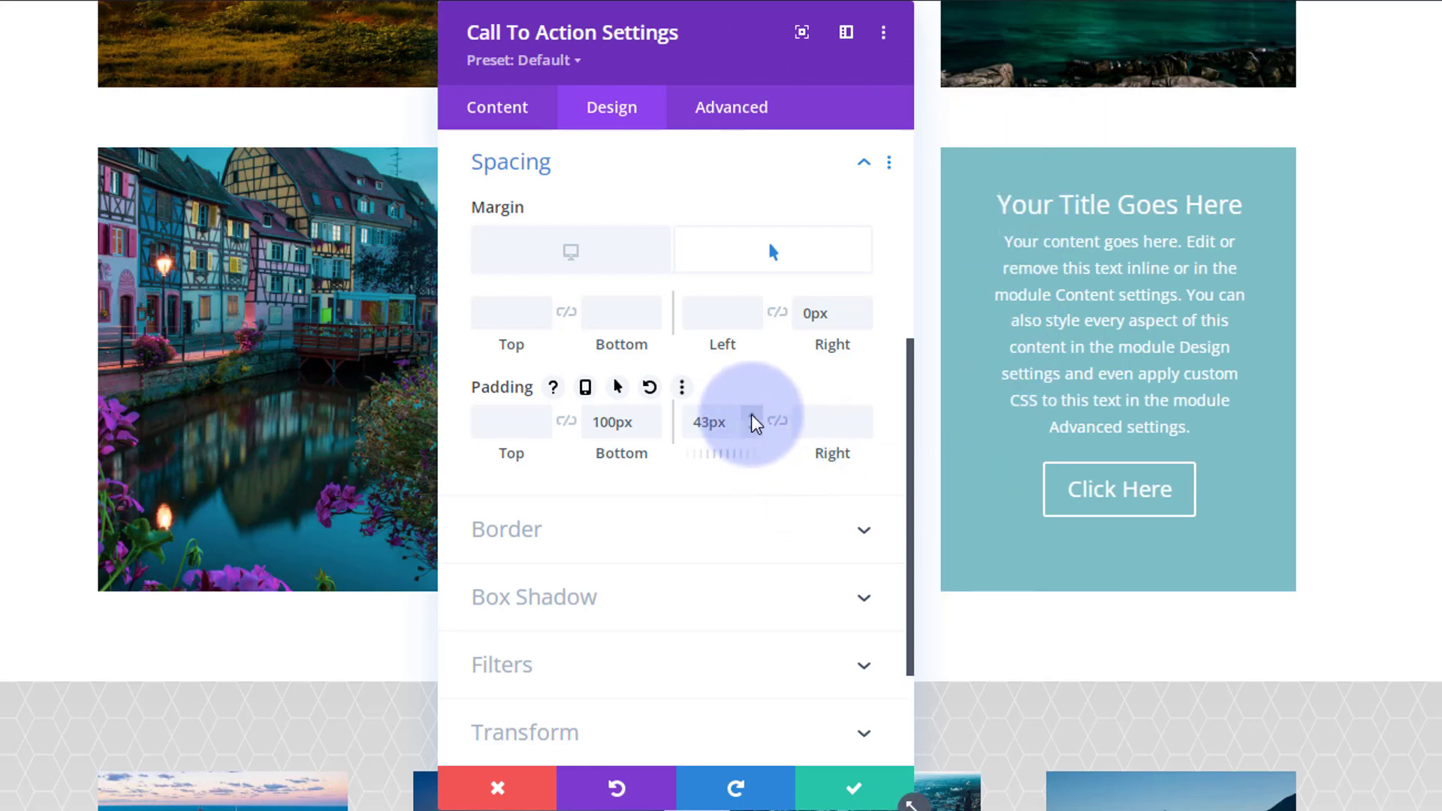
pyautogui.click(752, 416)
pyautogui.click(752, 417)
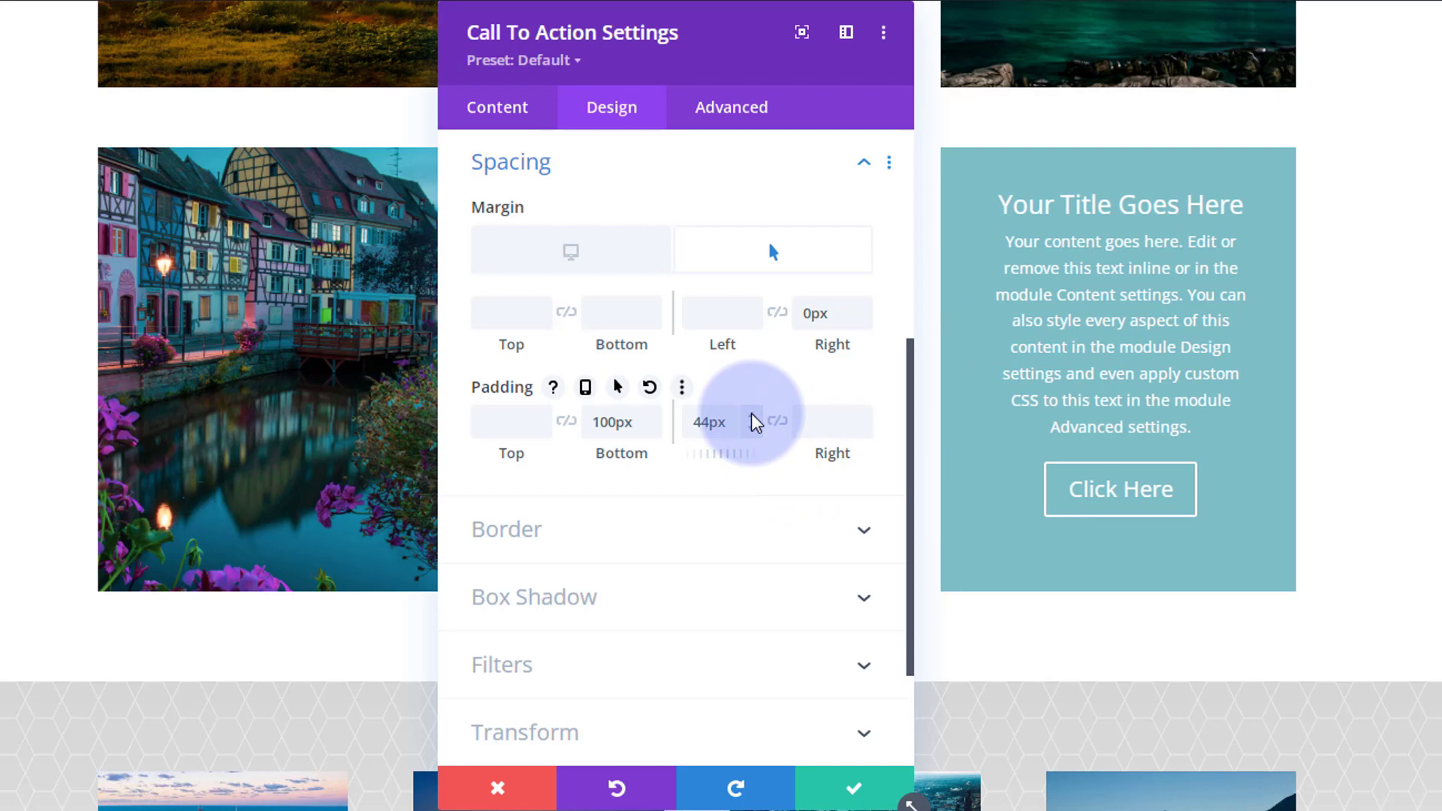
pyautogui.click(753, 416)
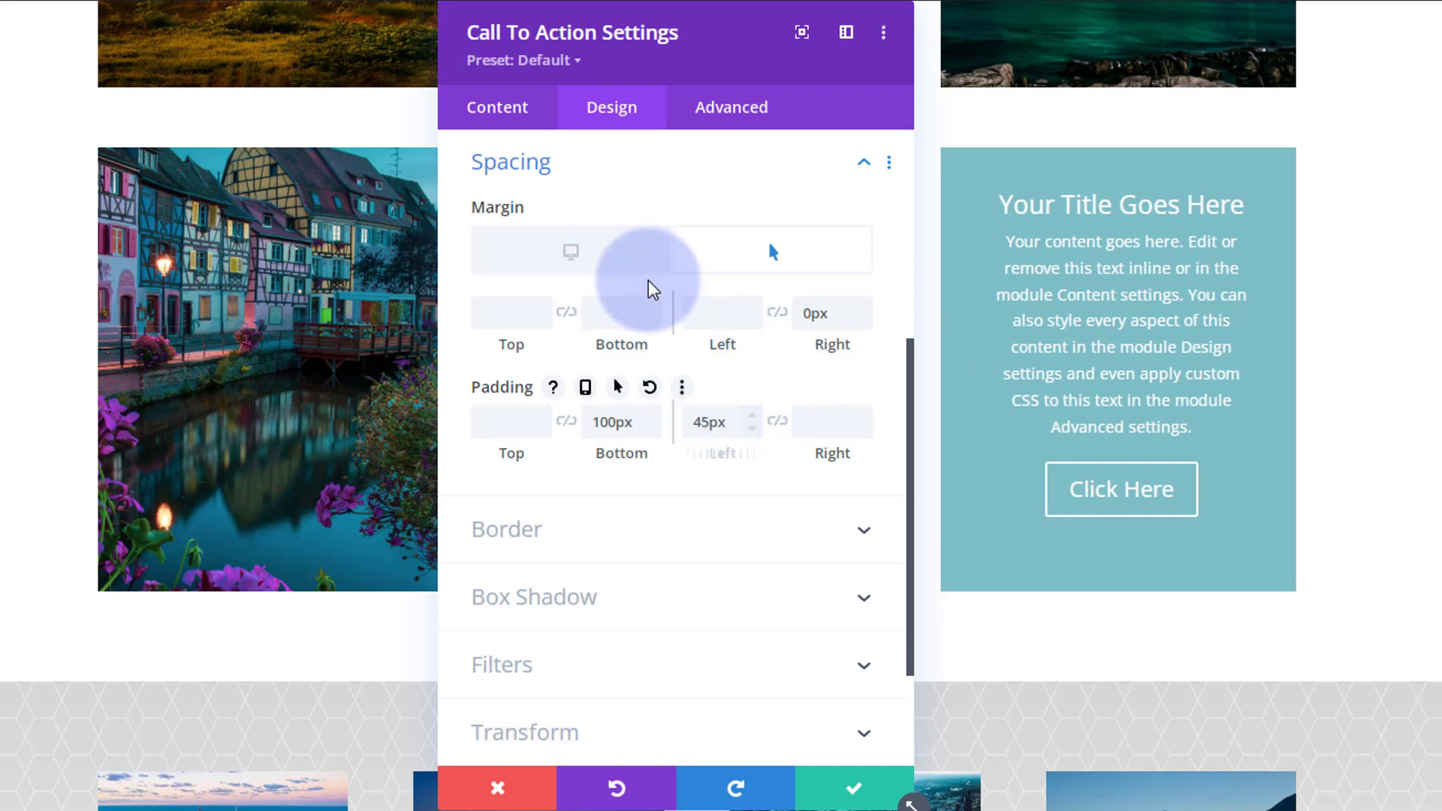
# Enable hover options for the third module's padding and set its default desktop left padding to 400px.
pyautogui.click(594, 265)
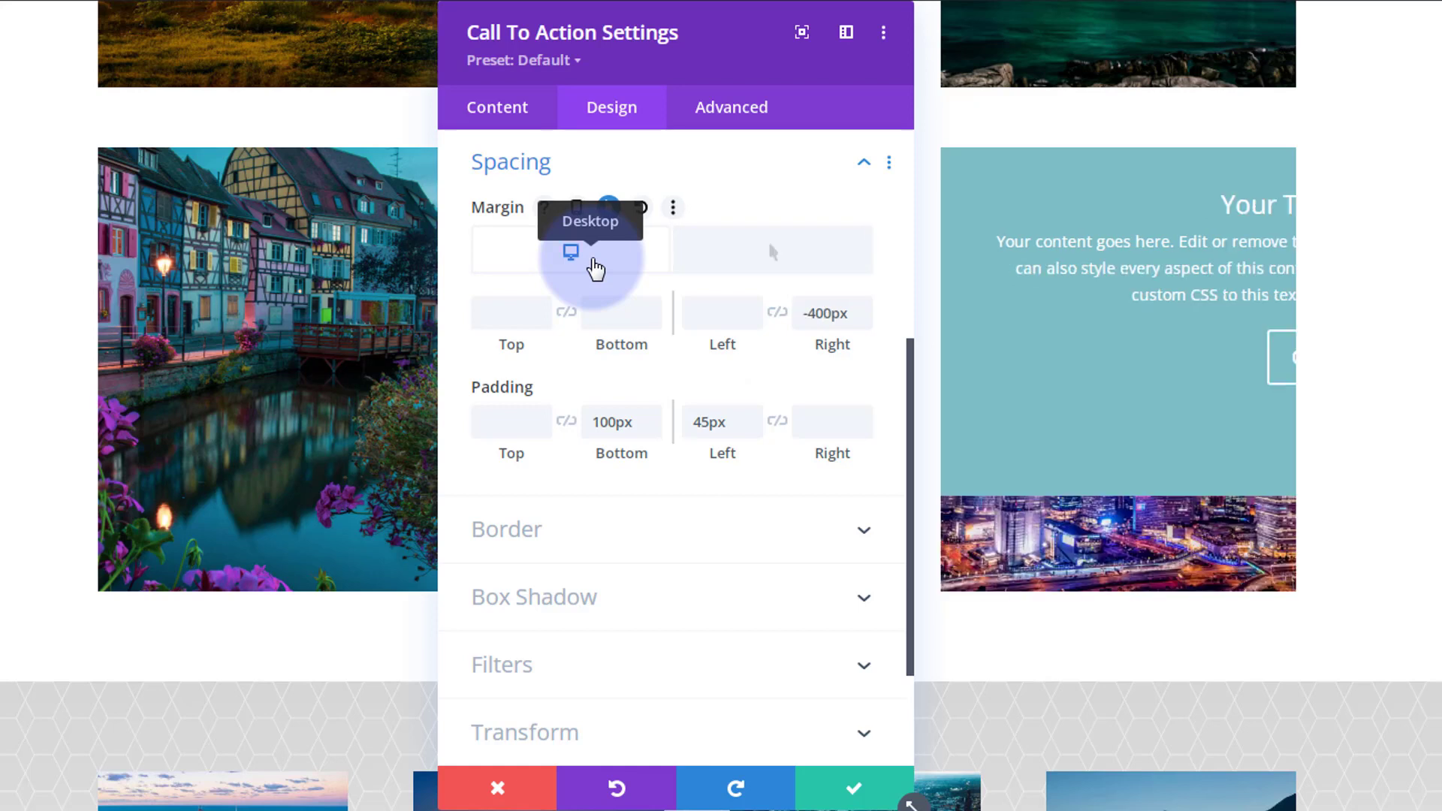
pyautogui.click(766, 272)
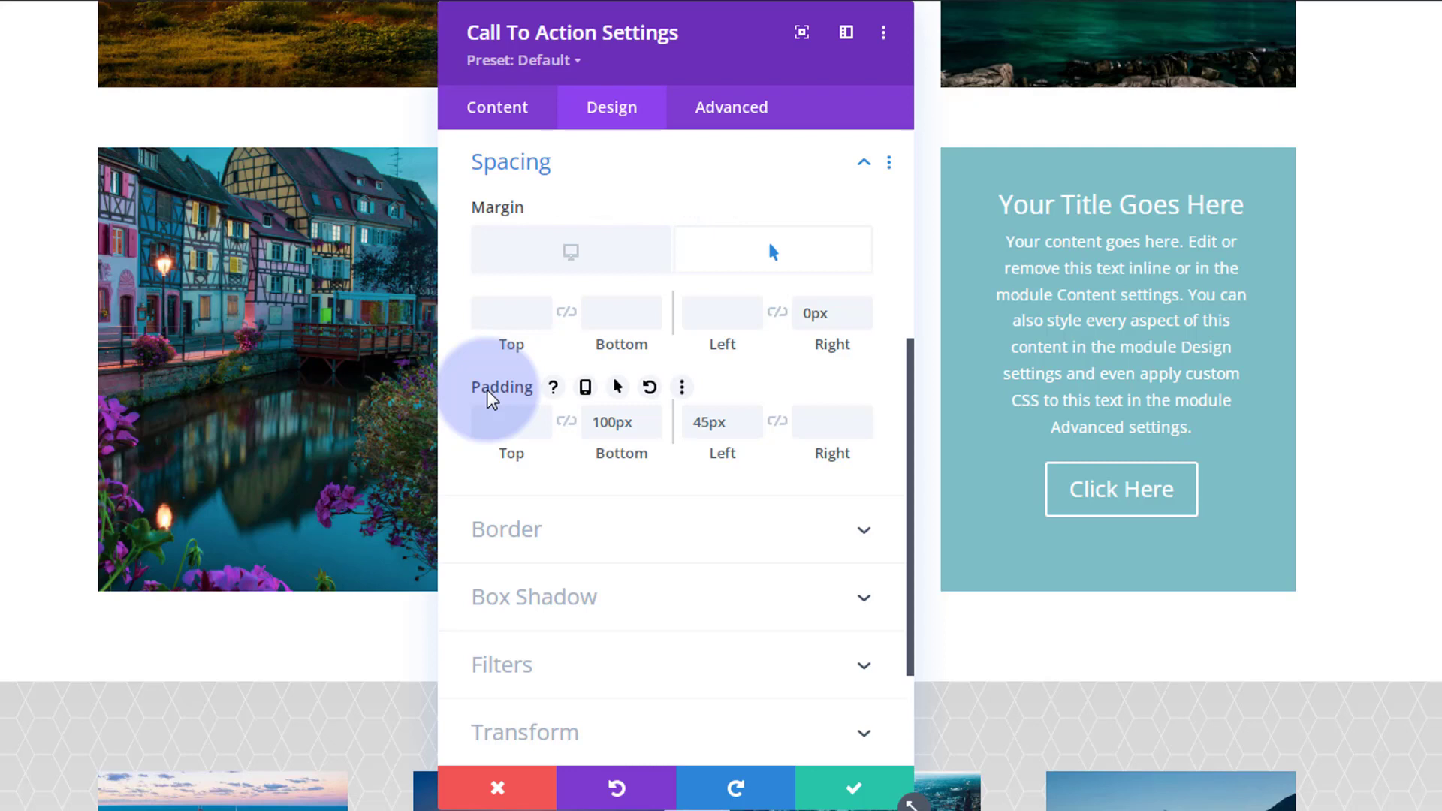
pyautogui.click(617, 388)
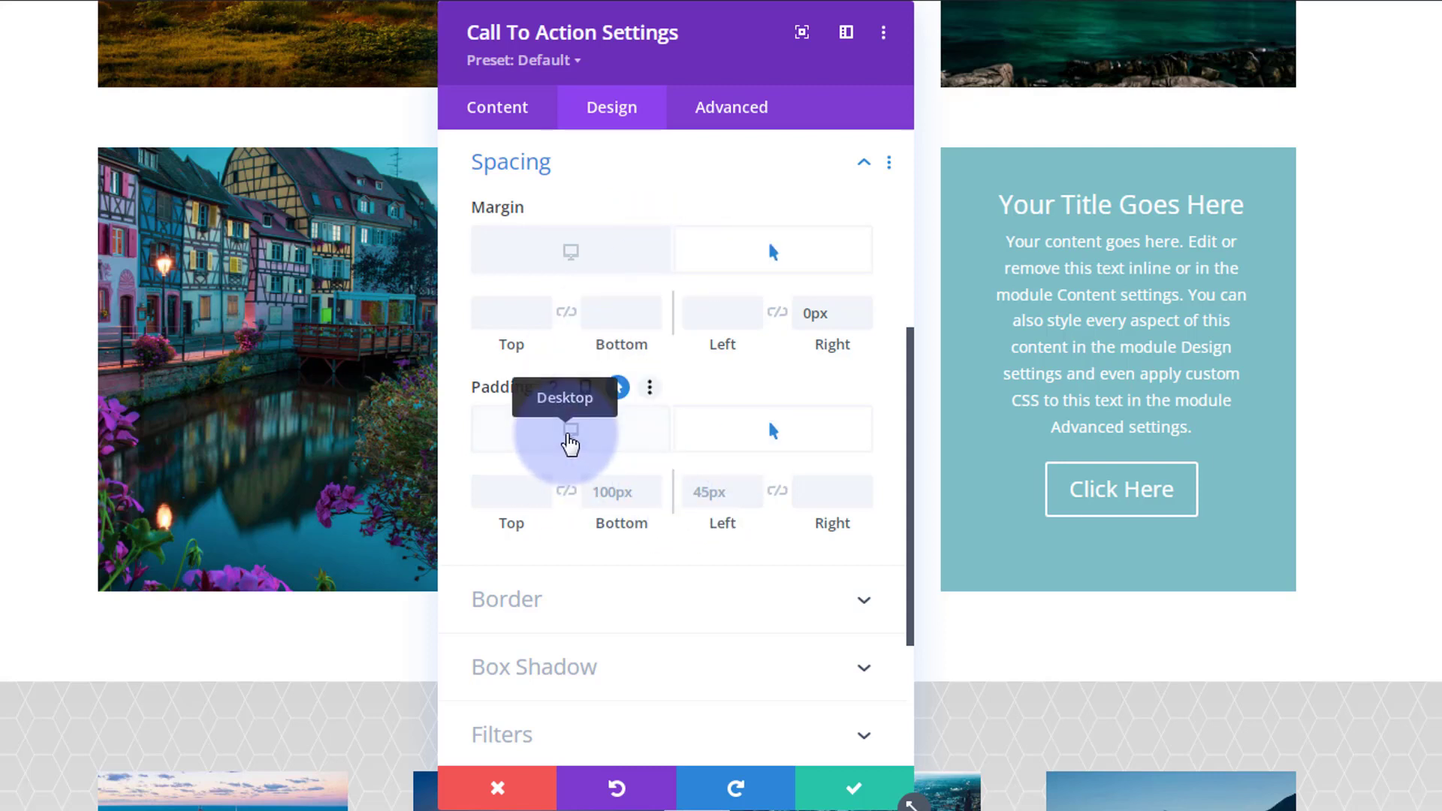
pyautogui.click(571, 443)
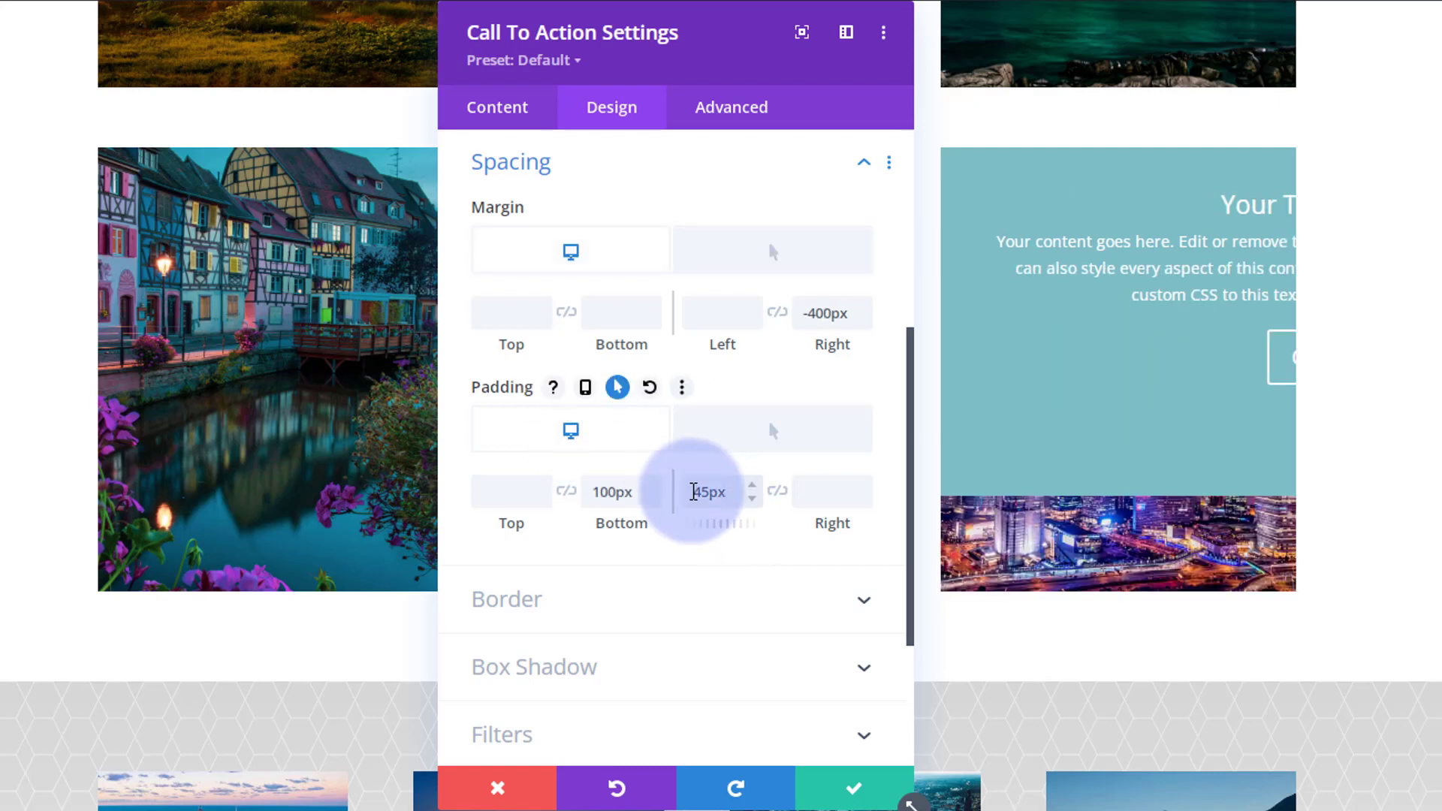
pyautogui.moveTo(694, 492); pyautogui.dragTo(709, 492)
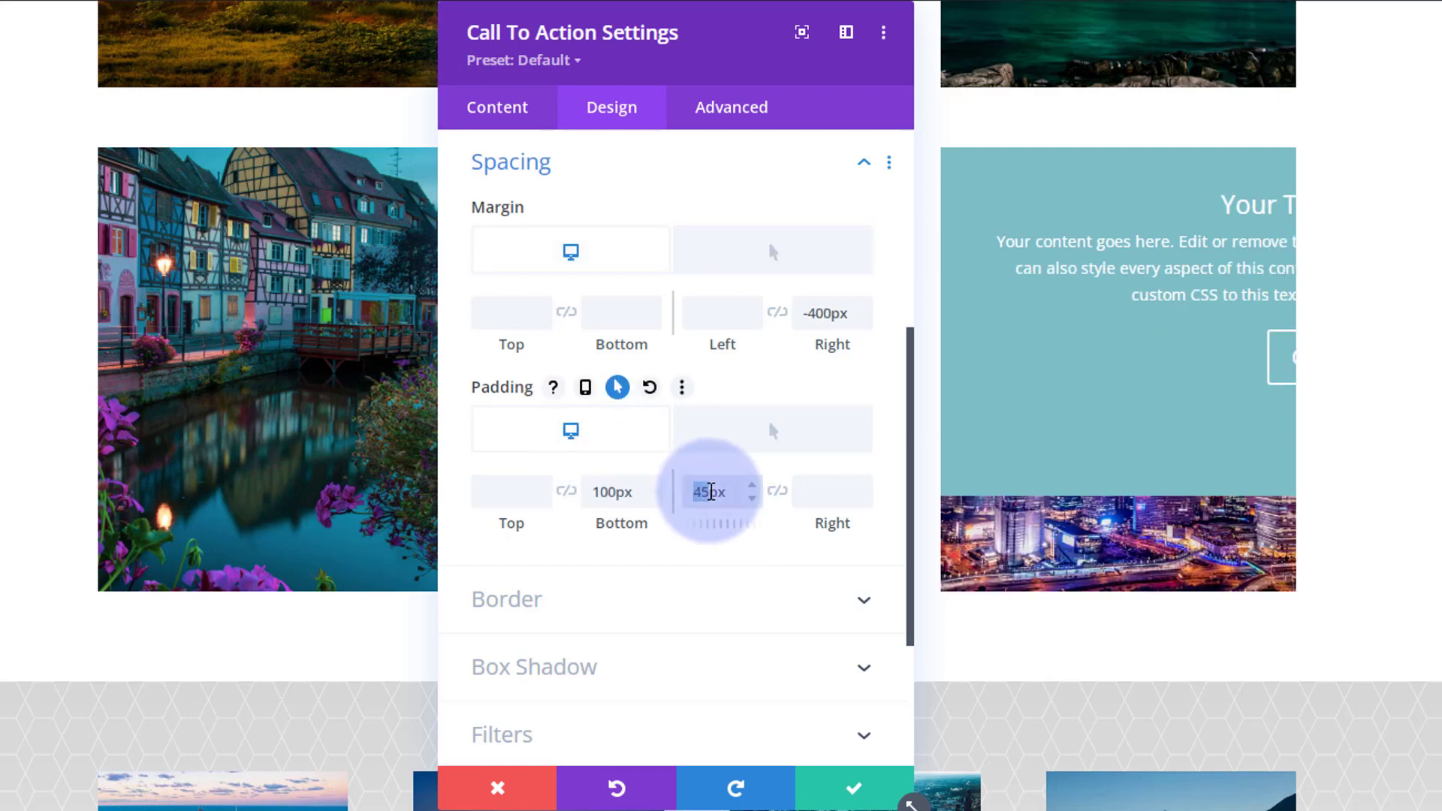
pyautogui.write('400')
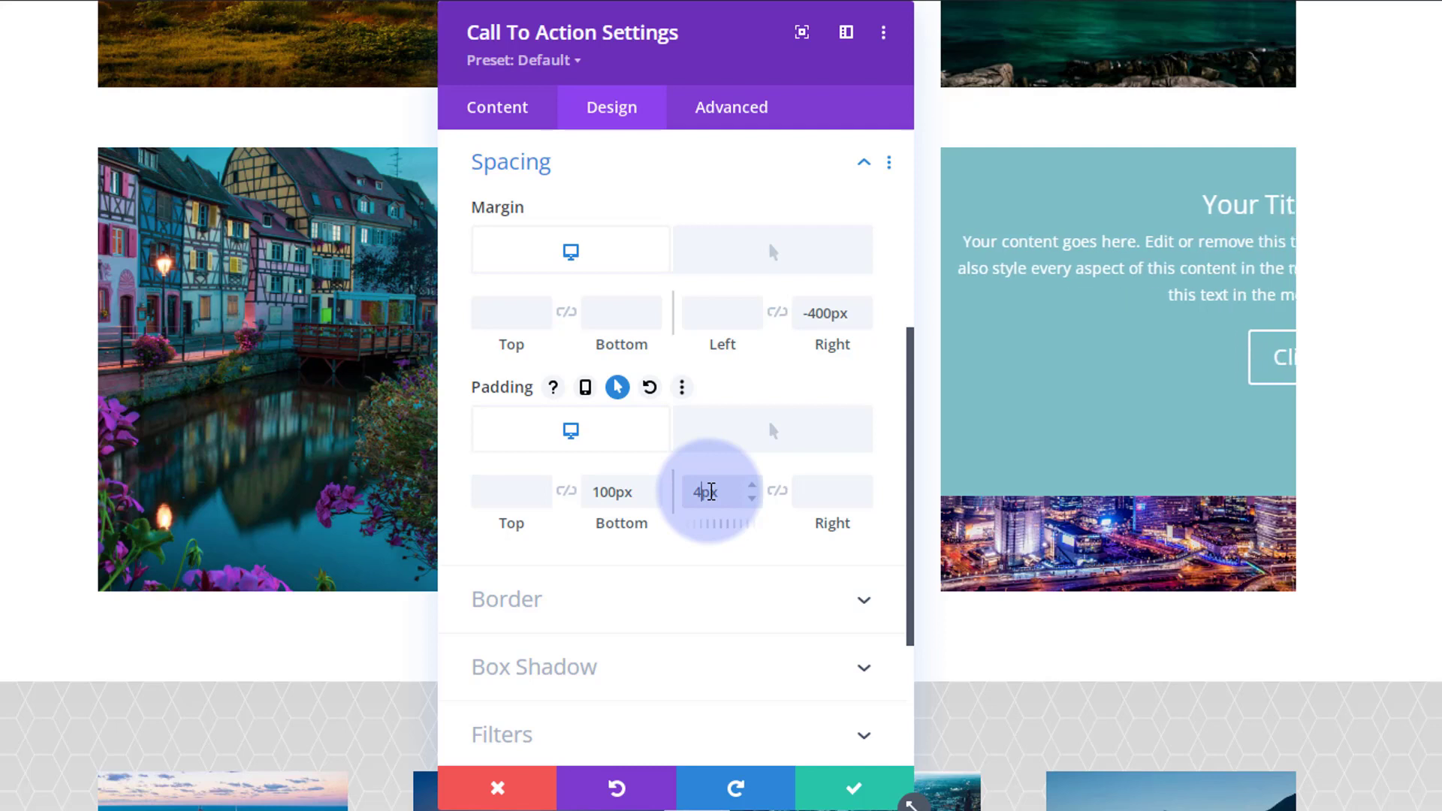
pyautogui.click(831, 485)
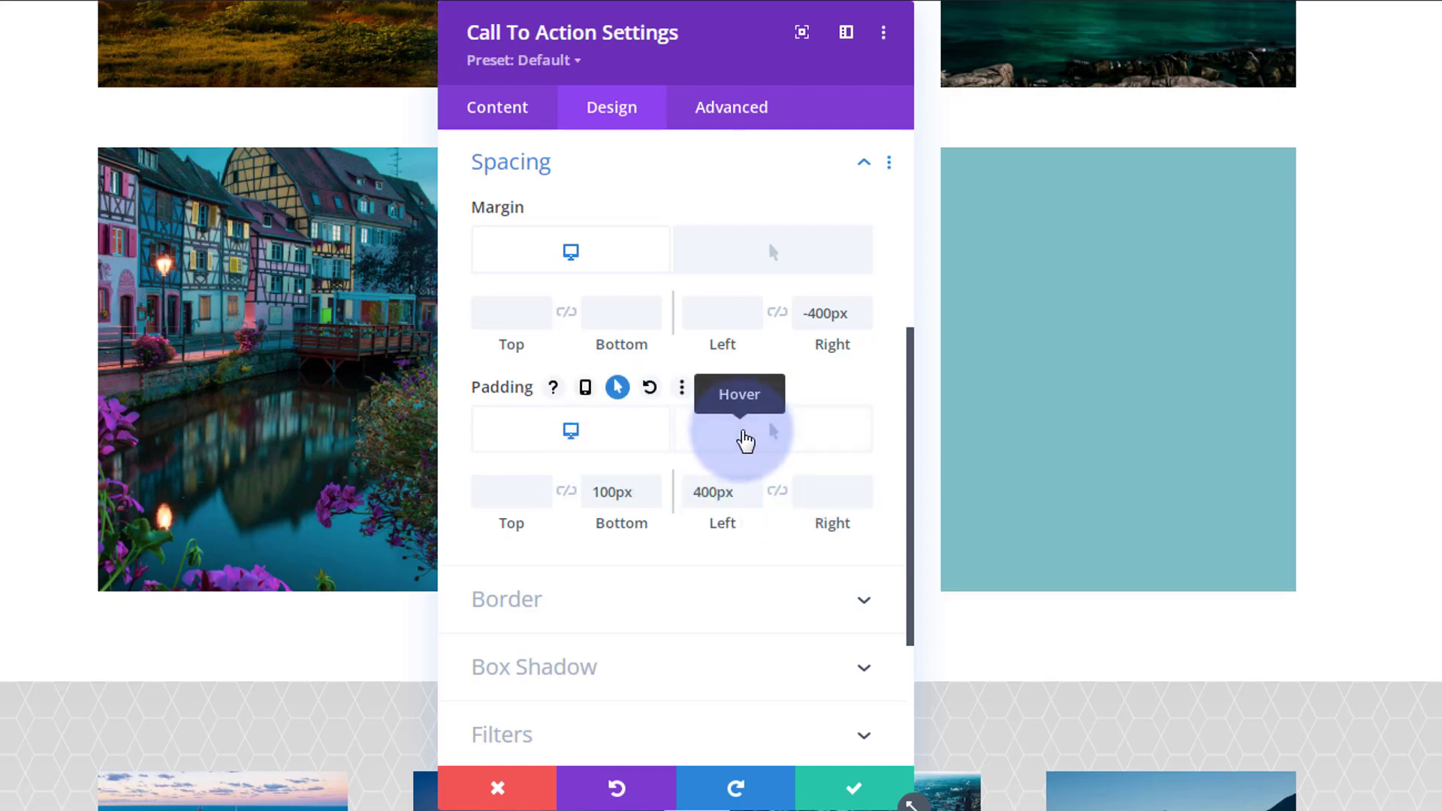
# Set the third module's left padding to 40px in its hover state.
pyautogui.click(744, 442)
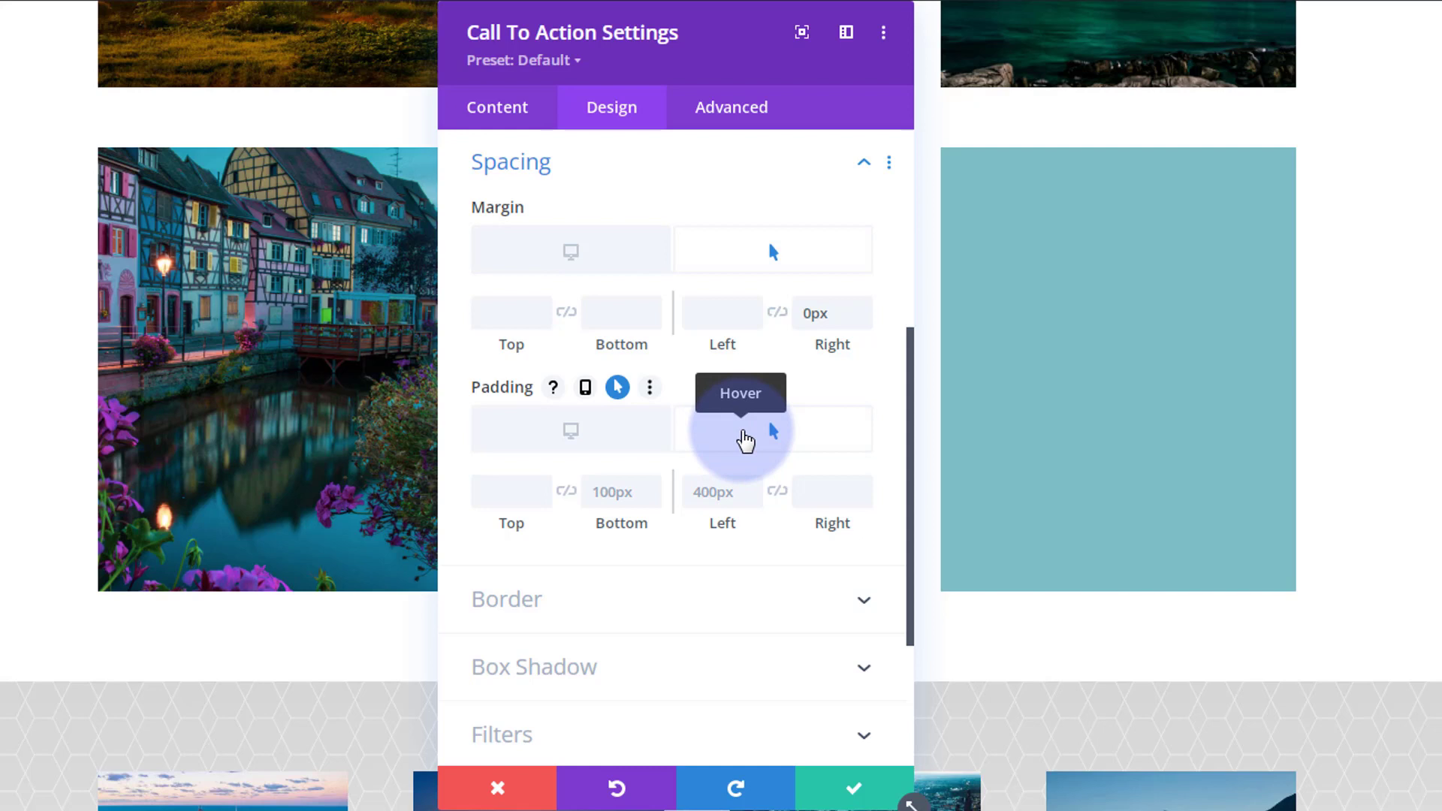
pyautogui.click(714, 488)
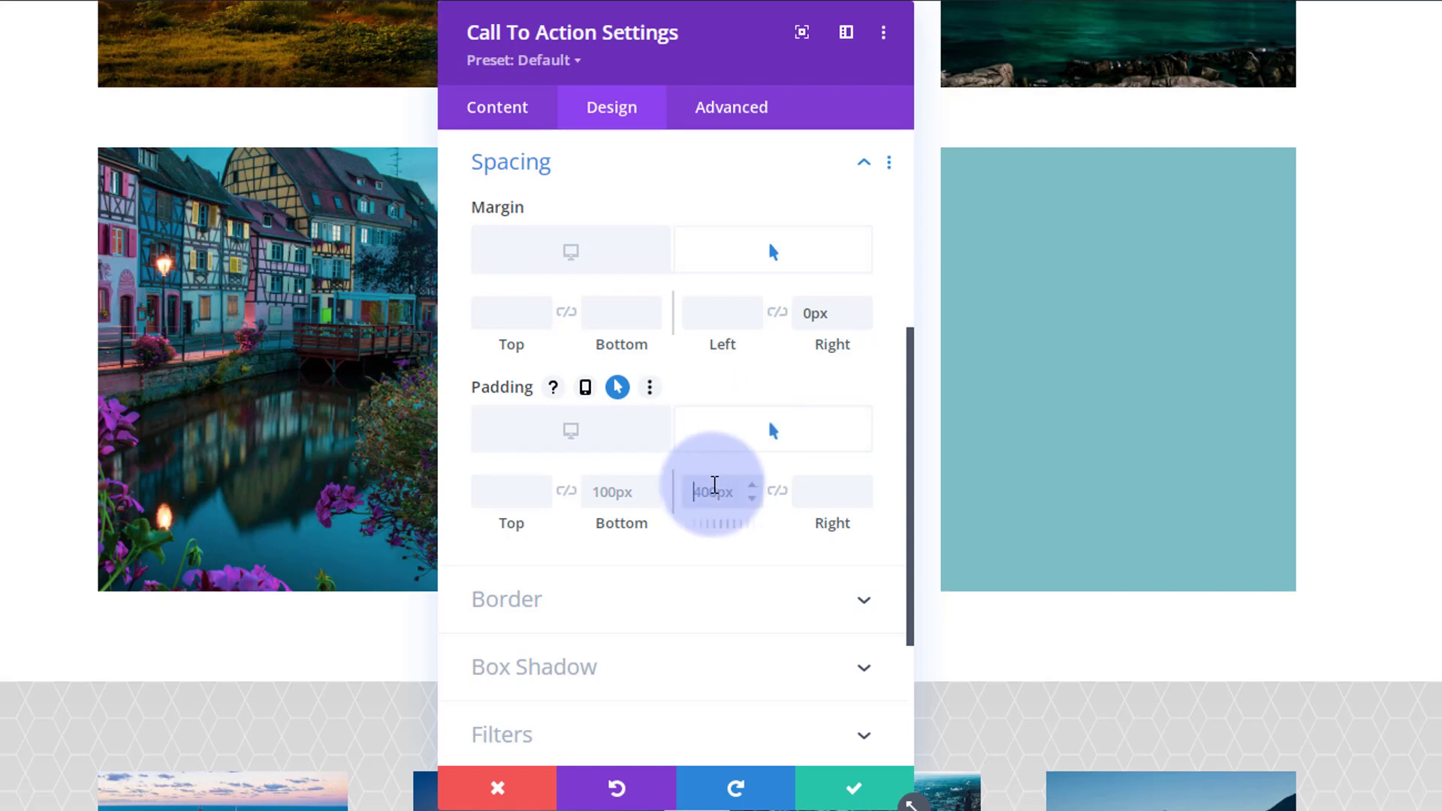
pyautogui.write('40px')
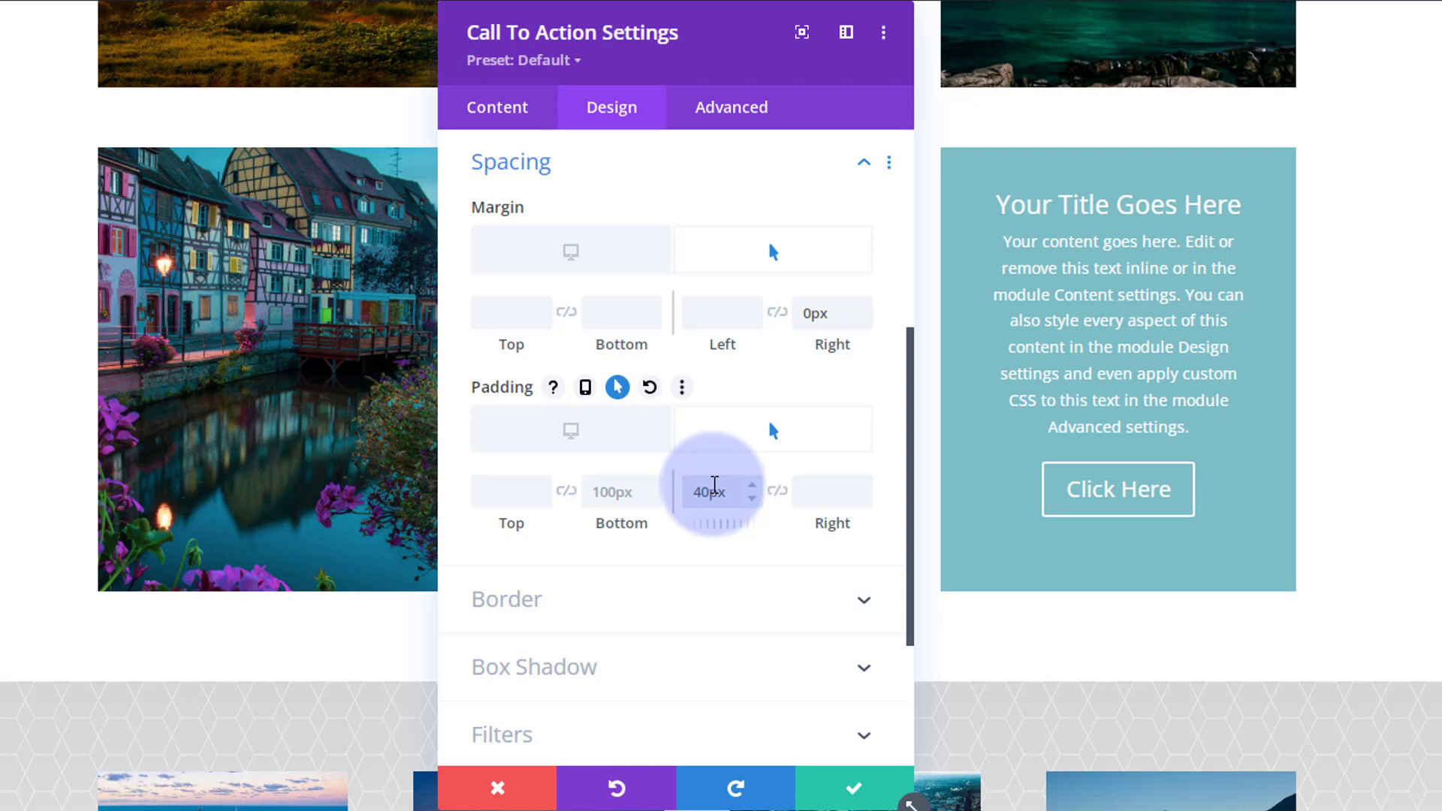
# Give the third module a 500ms transition duration with an Ease-In-Out speed curve and save its settings.
pyautogui.click(726, 109)
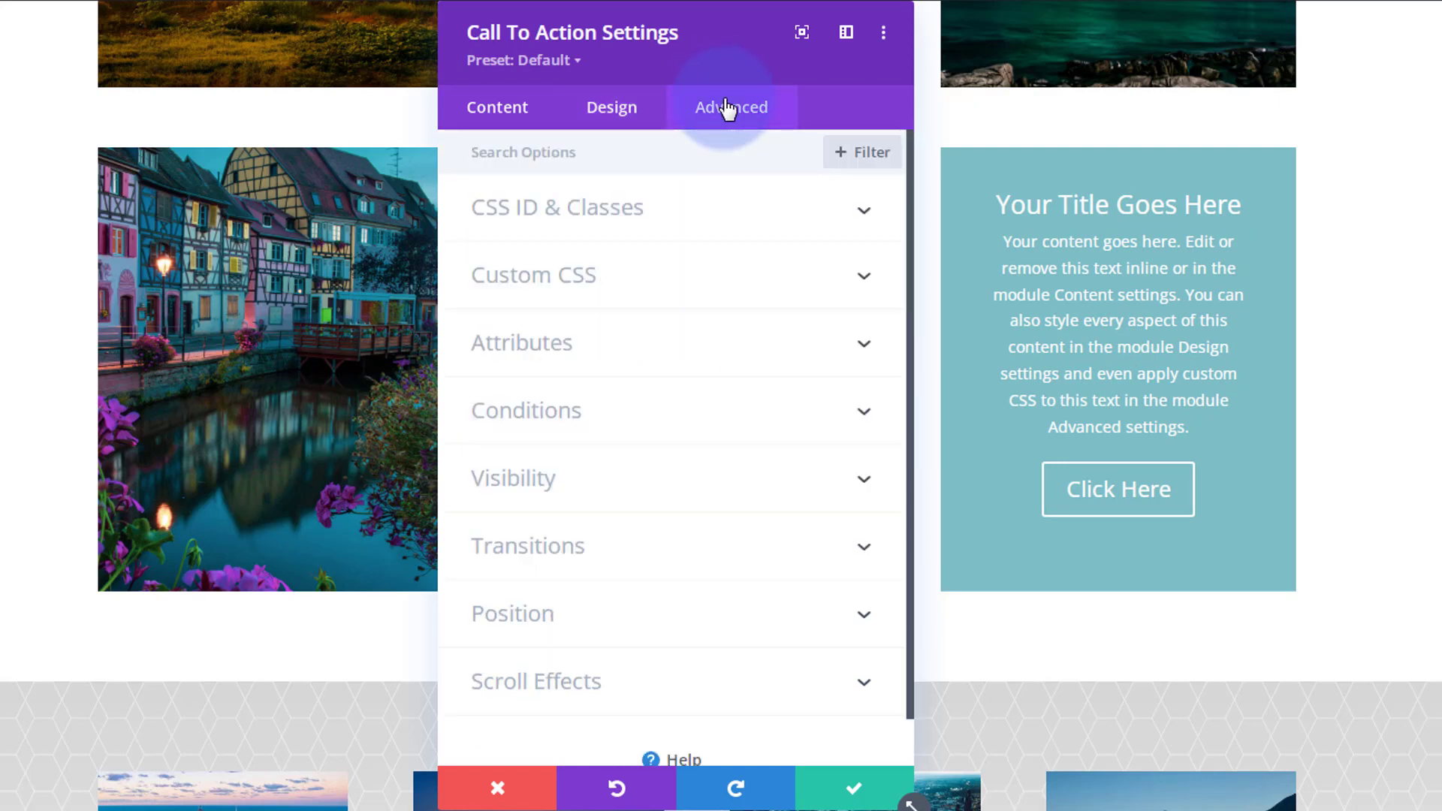
pyautogui.click(738, 556)
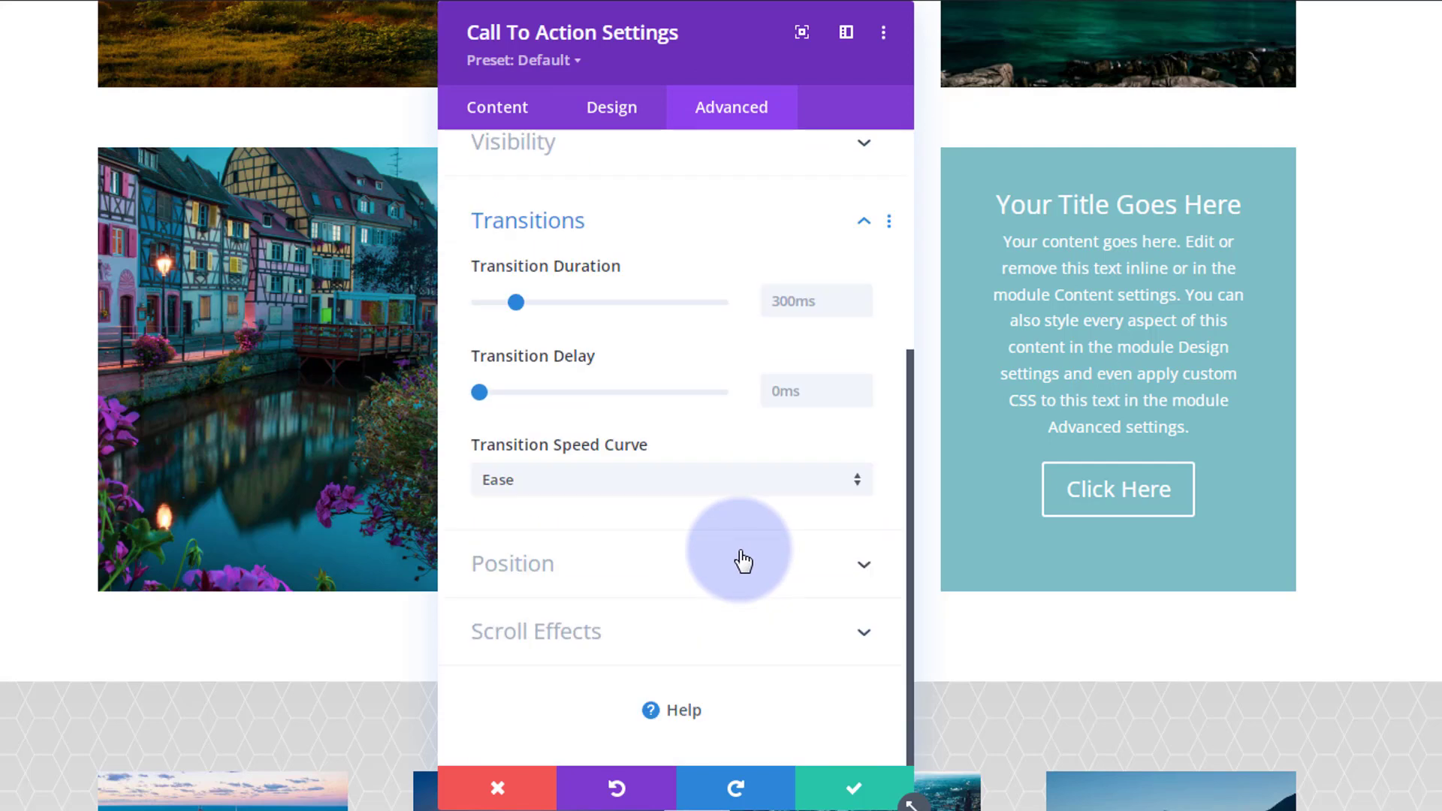
pyautogui.click(769, 301)
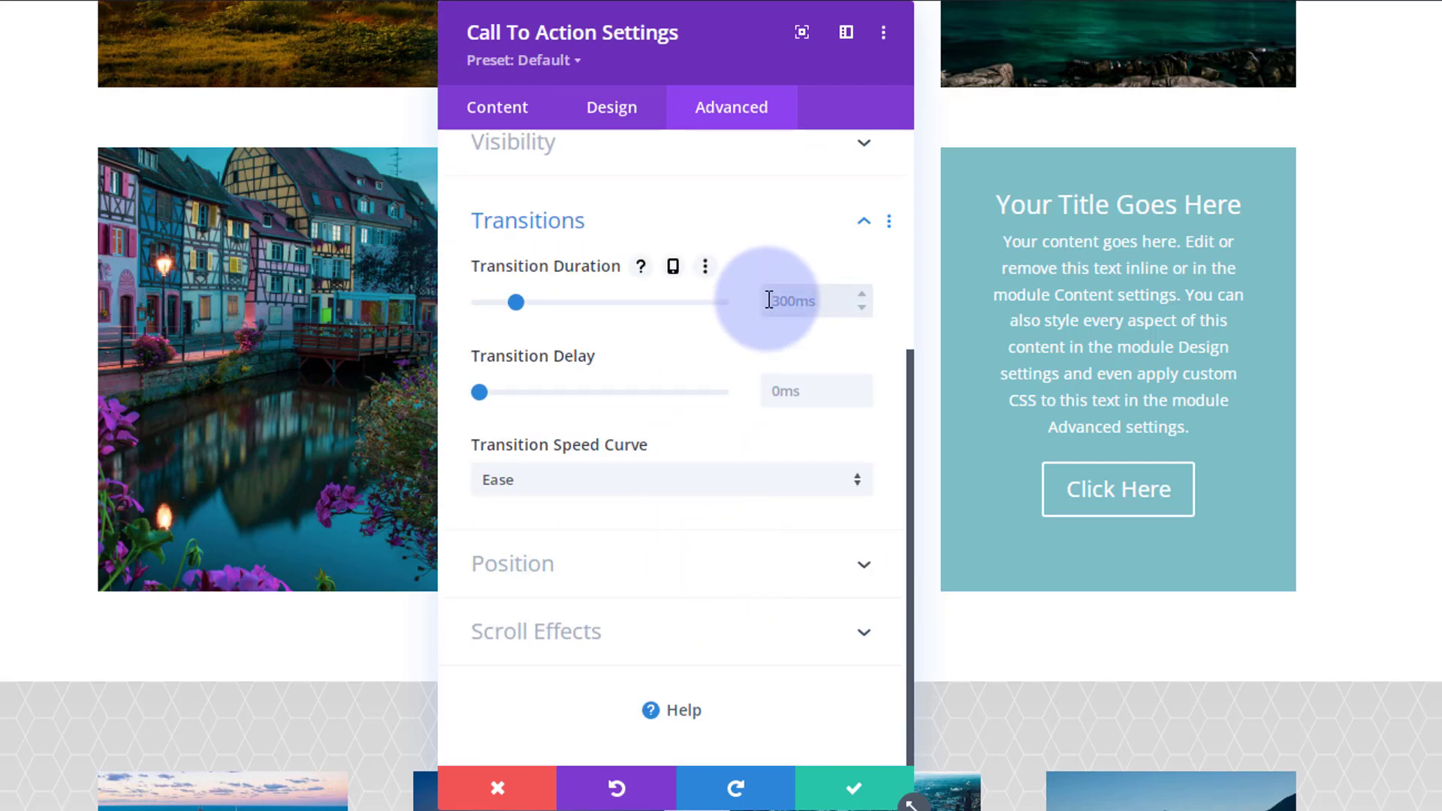
pyautogui.write('500')
pyautogui.press('Return')
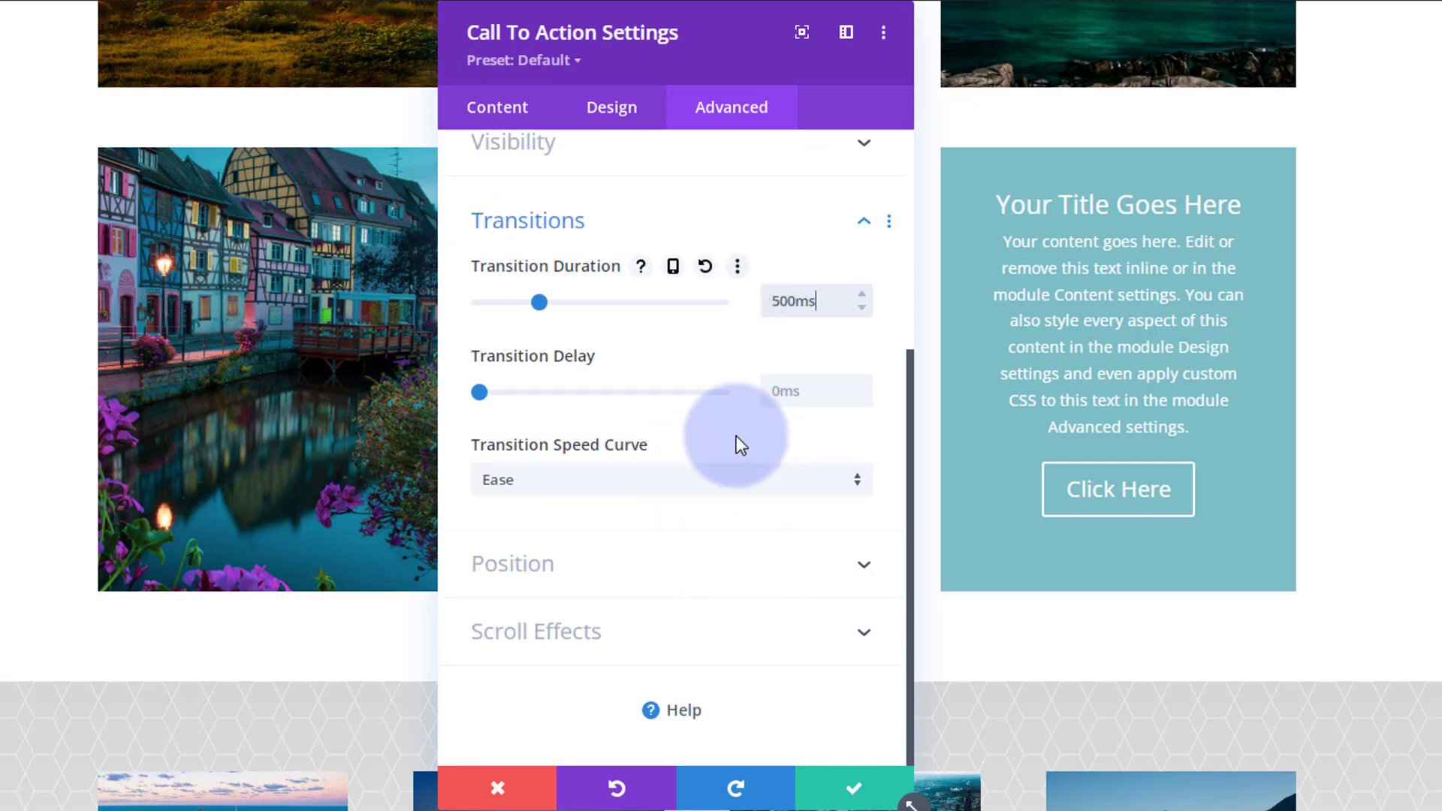
pyautogui.click(702, 481)
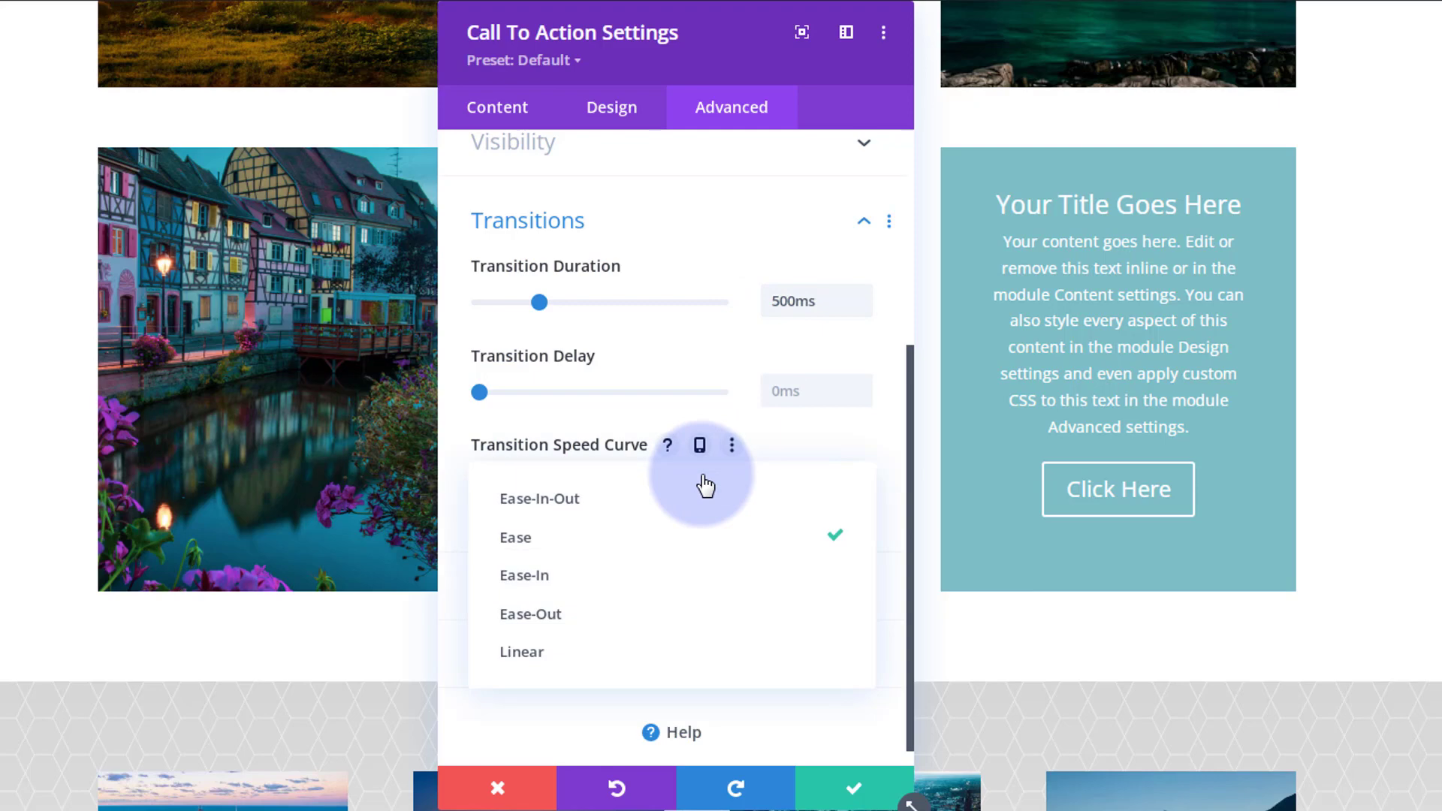
pyautogui.click(614, 511)
pyautogui.click(844, 778)
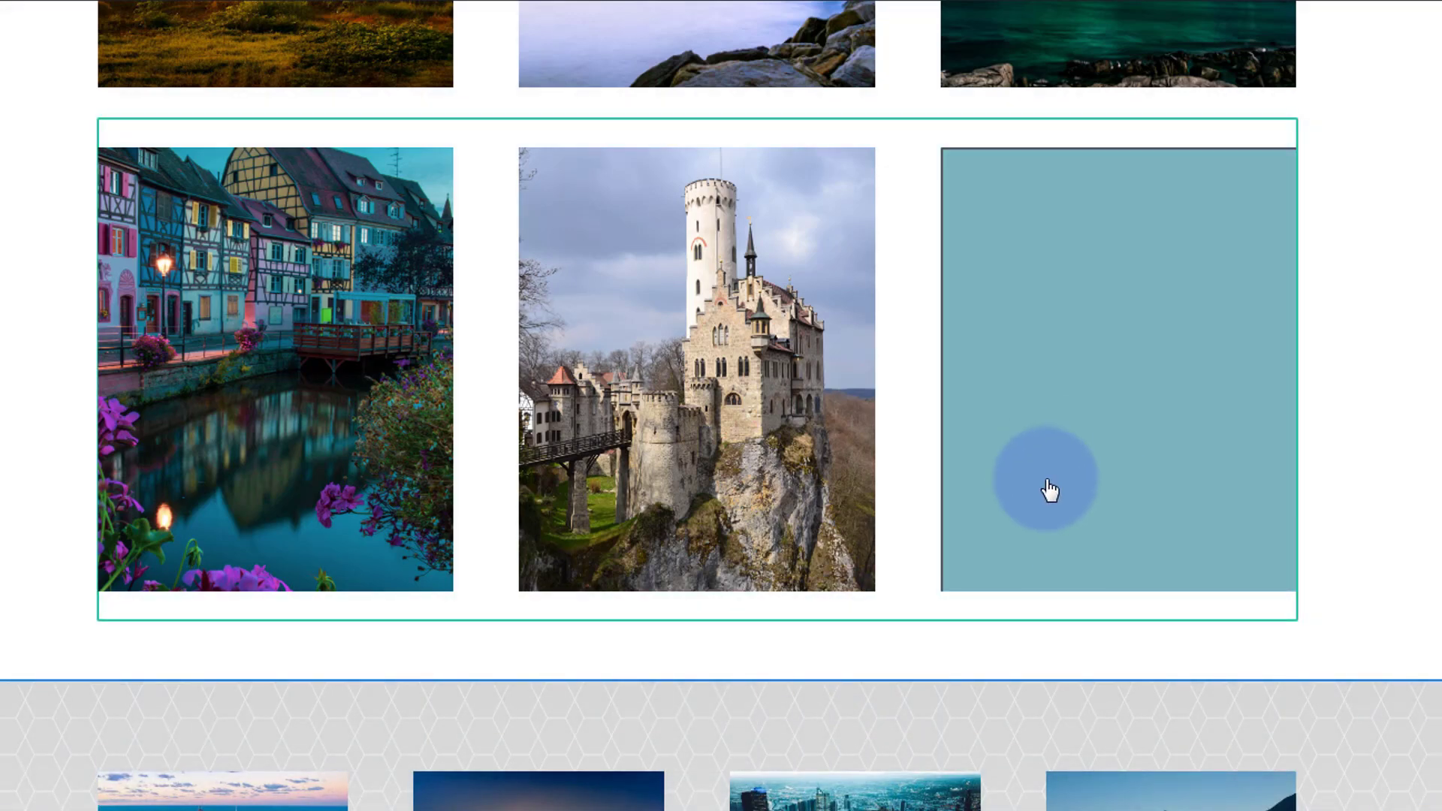
# Switch to the wireframe view and open the settings of the second row's third Call To Action module.
pyautogui.moveTo(1047, 481)
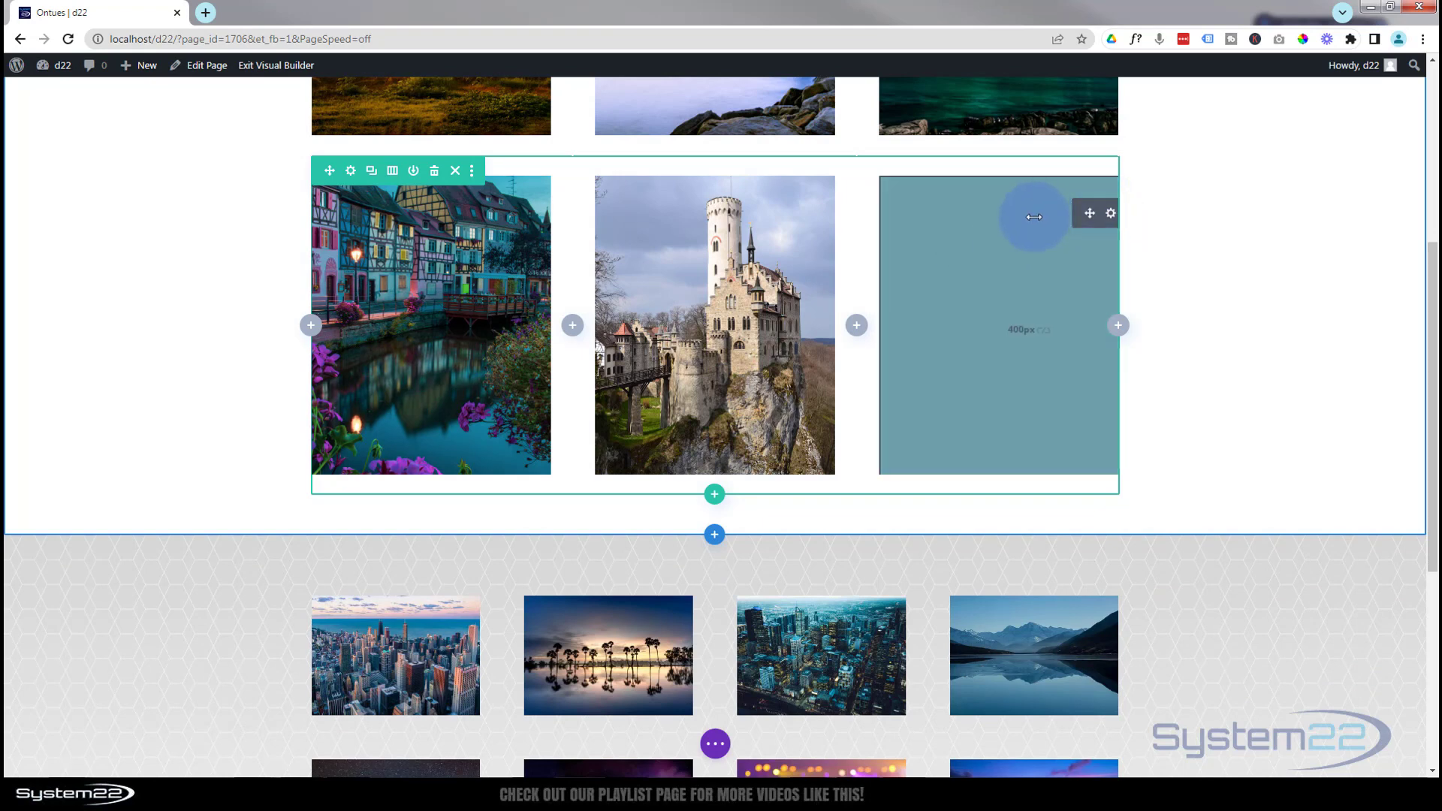
pyautogui.click(718, 745)
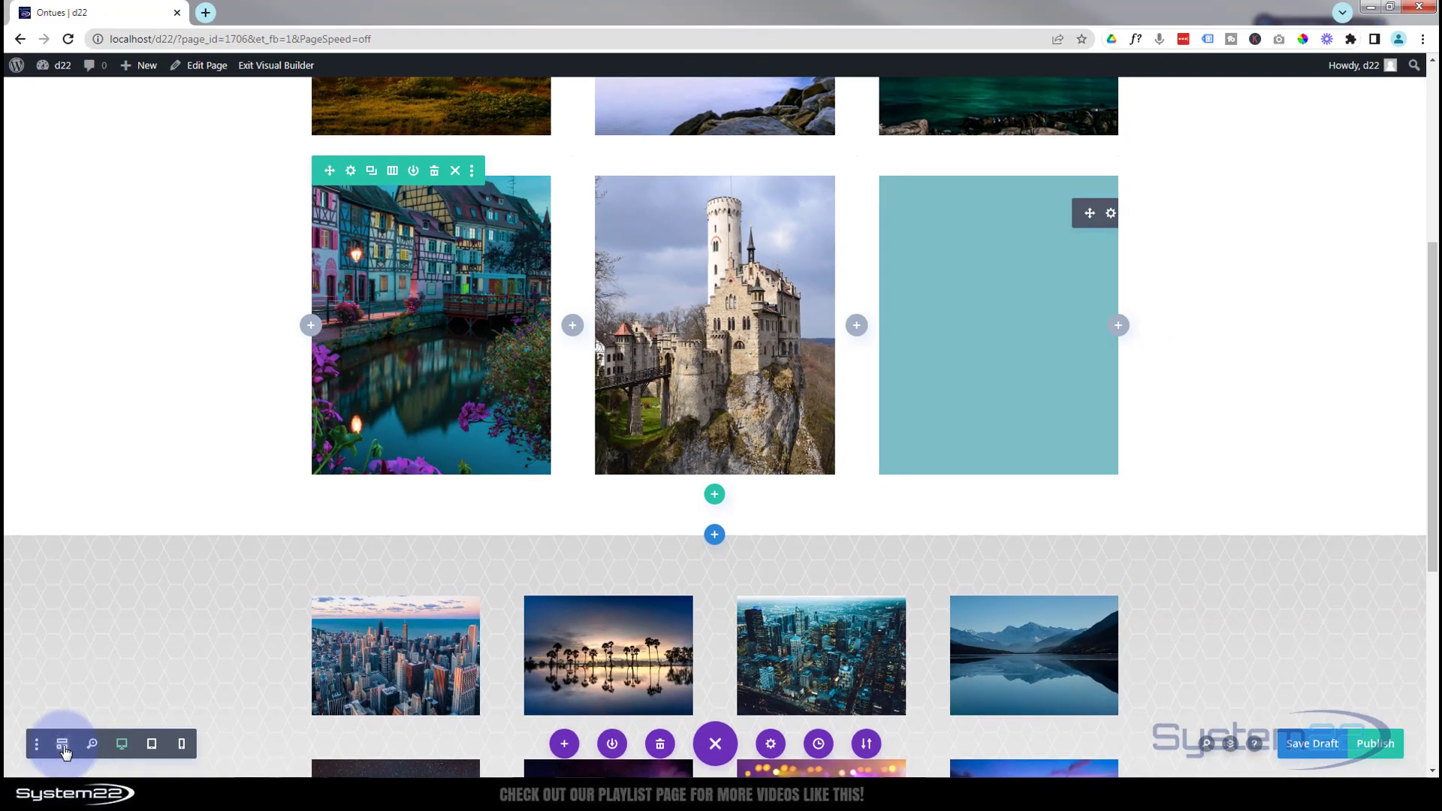
pyautogui.click(63, 746)
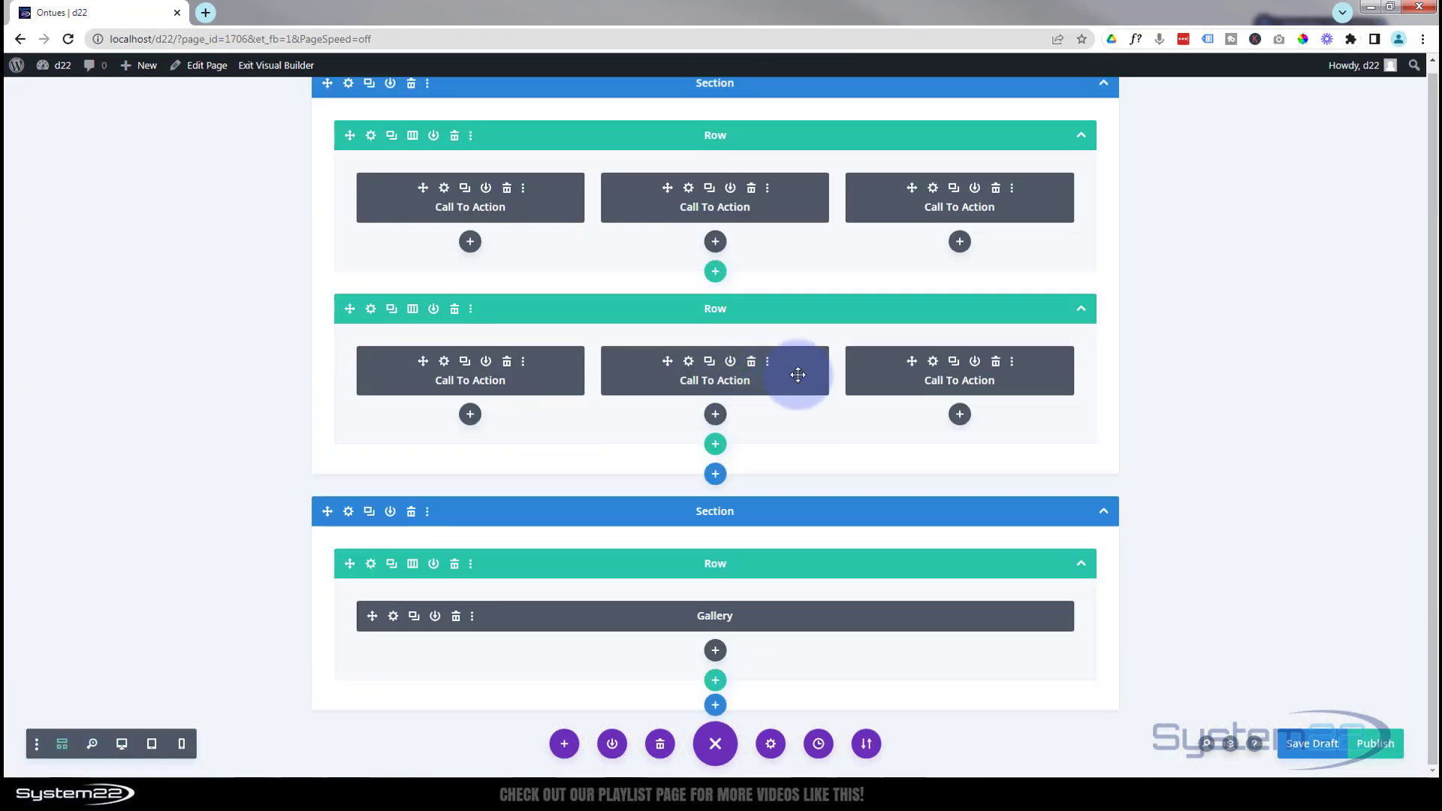
pyautogui.click(933, 364)
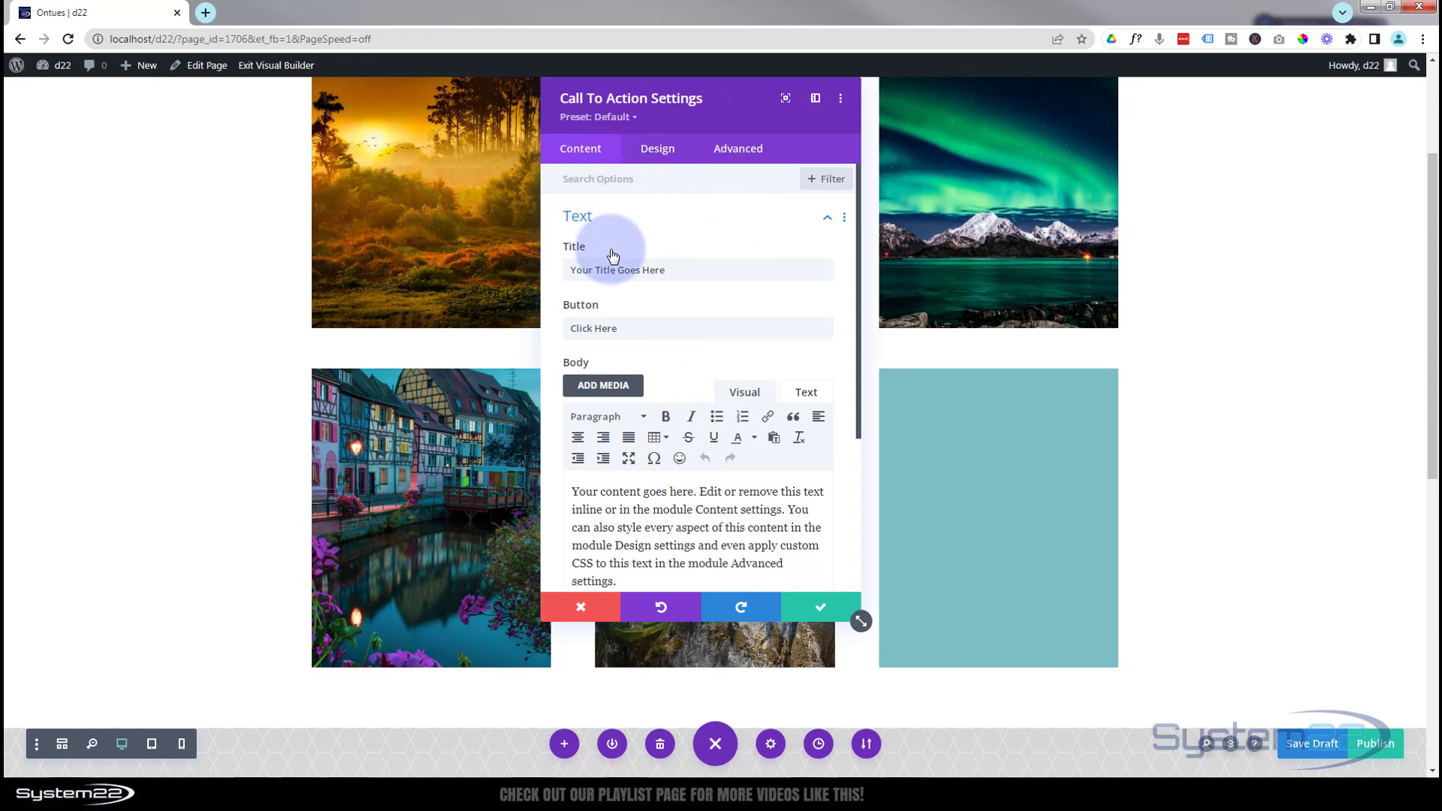
# Enable hover options for the module's background and make its default colour fully transparent, rgba(126,190,197,0).
pyautogui.scroll(-3, 611, 251)
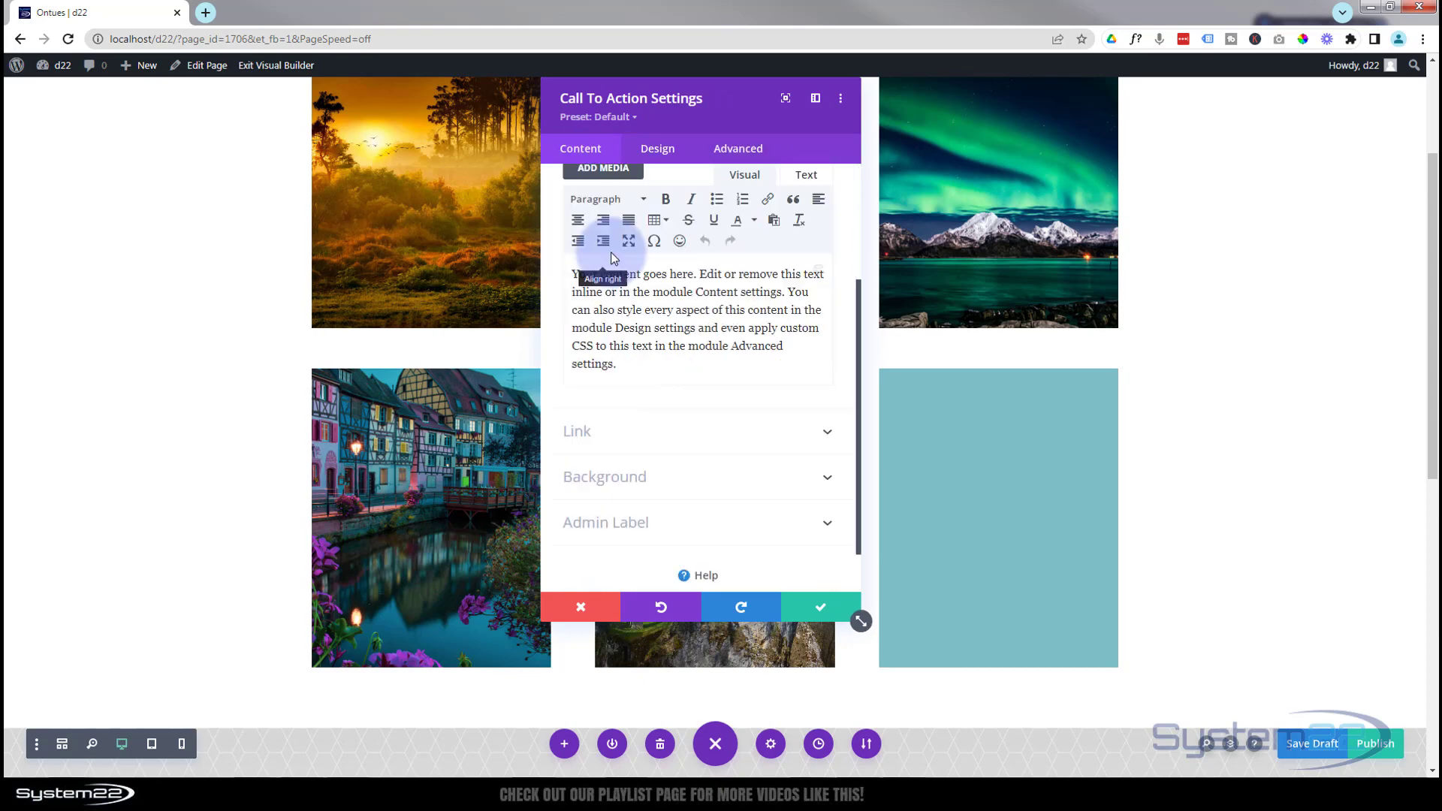
pyautogui.click(683, 469)
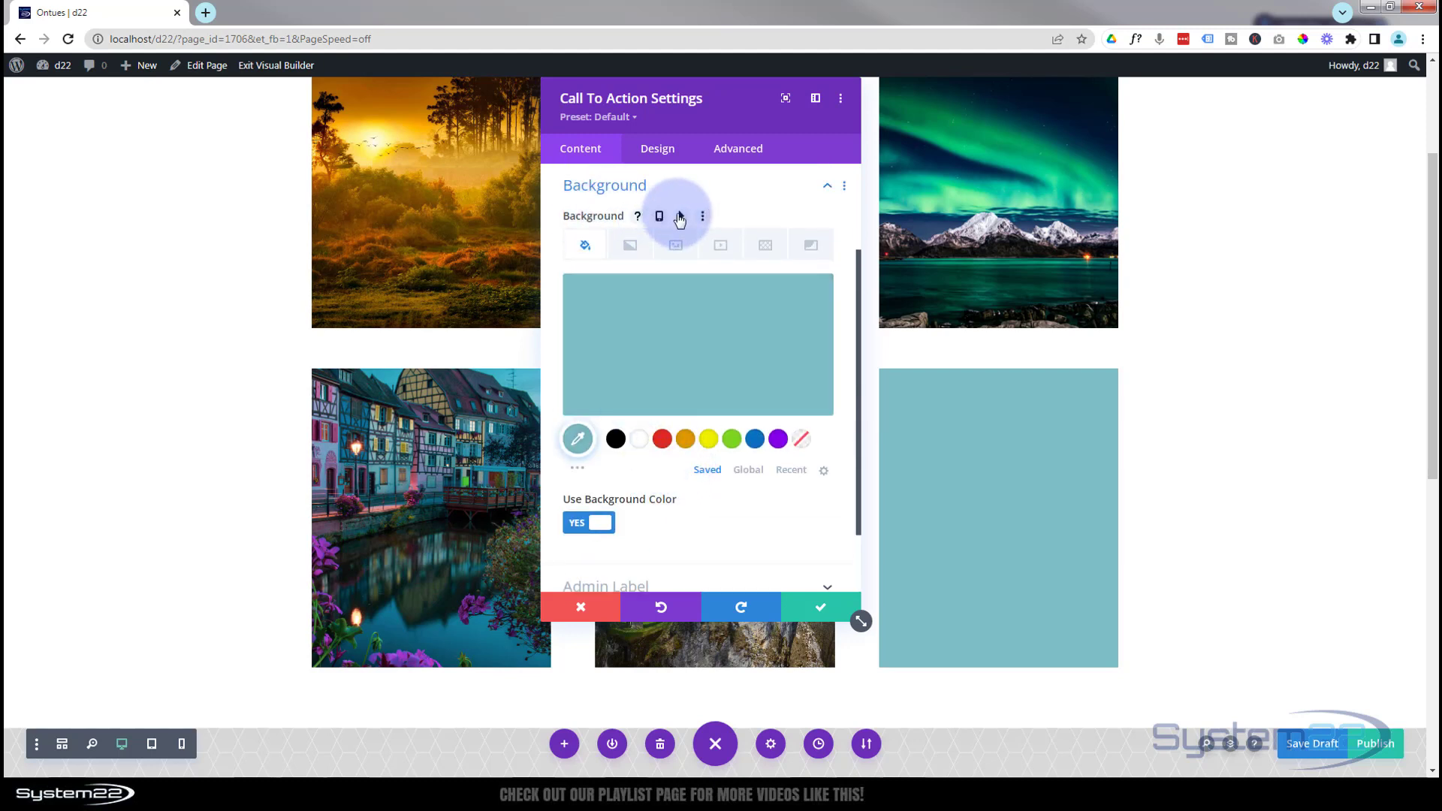
pyautogui.click(683, 217)
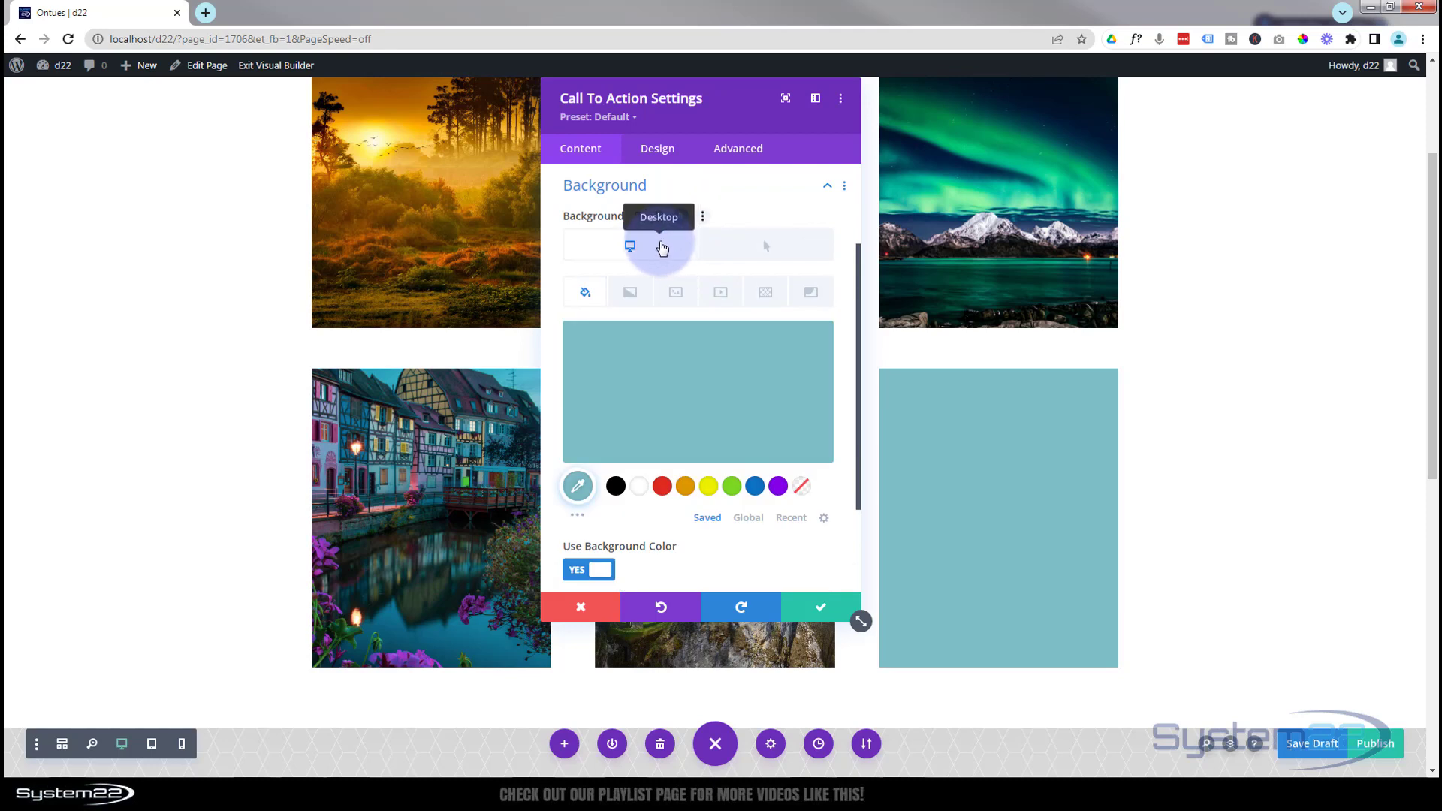
pyautogui.click(731, 409)
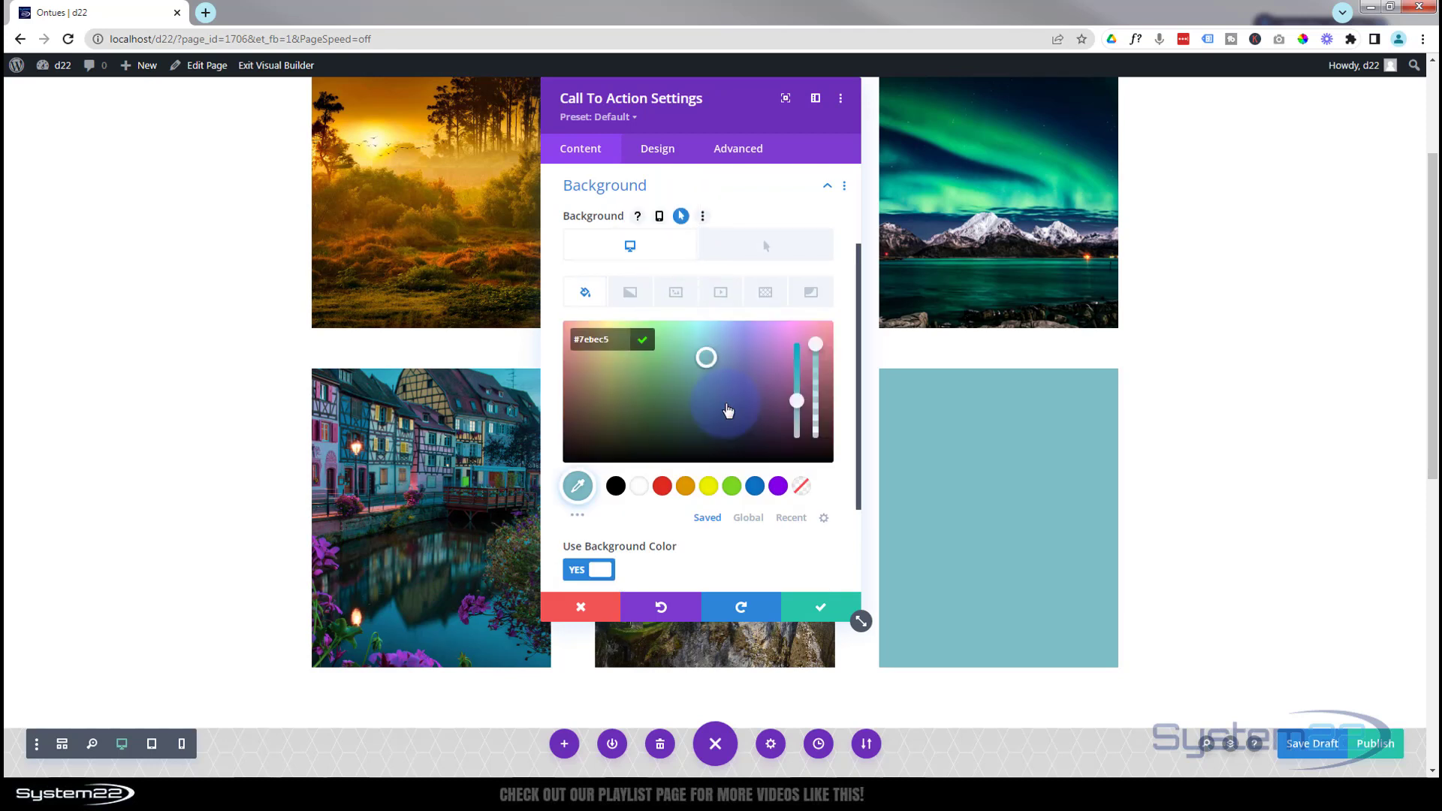
pyautogui.moveTo(817, 344); pyautogui.dragTo(821, 466)
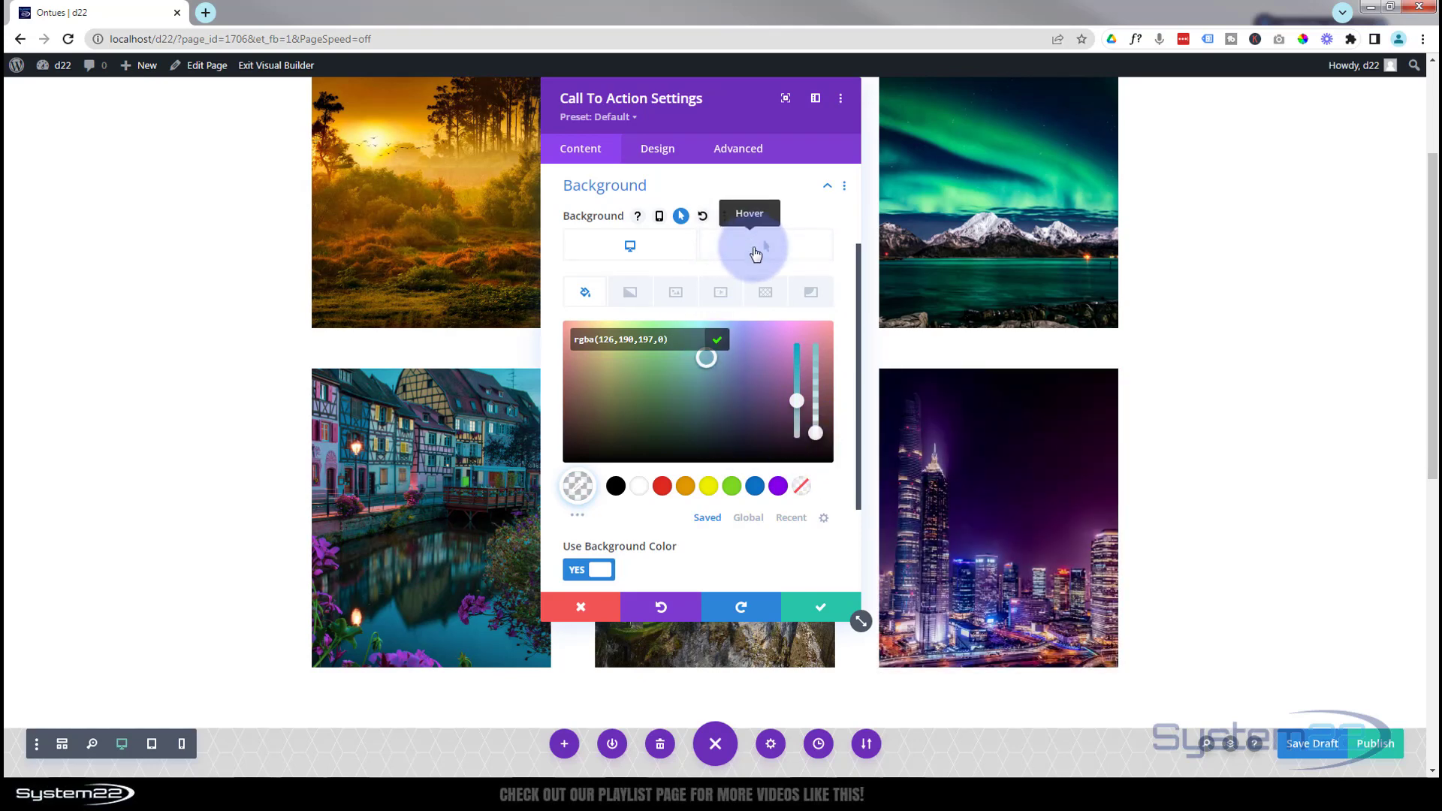
# Make the module's background colour fully opaque #7ebec5 in its hover state.
pyautogui.click(757, 260)
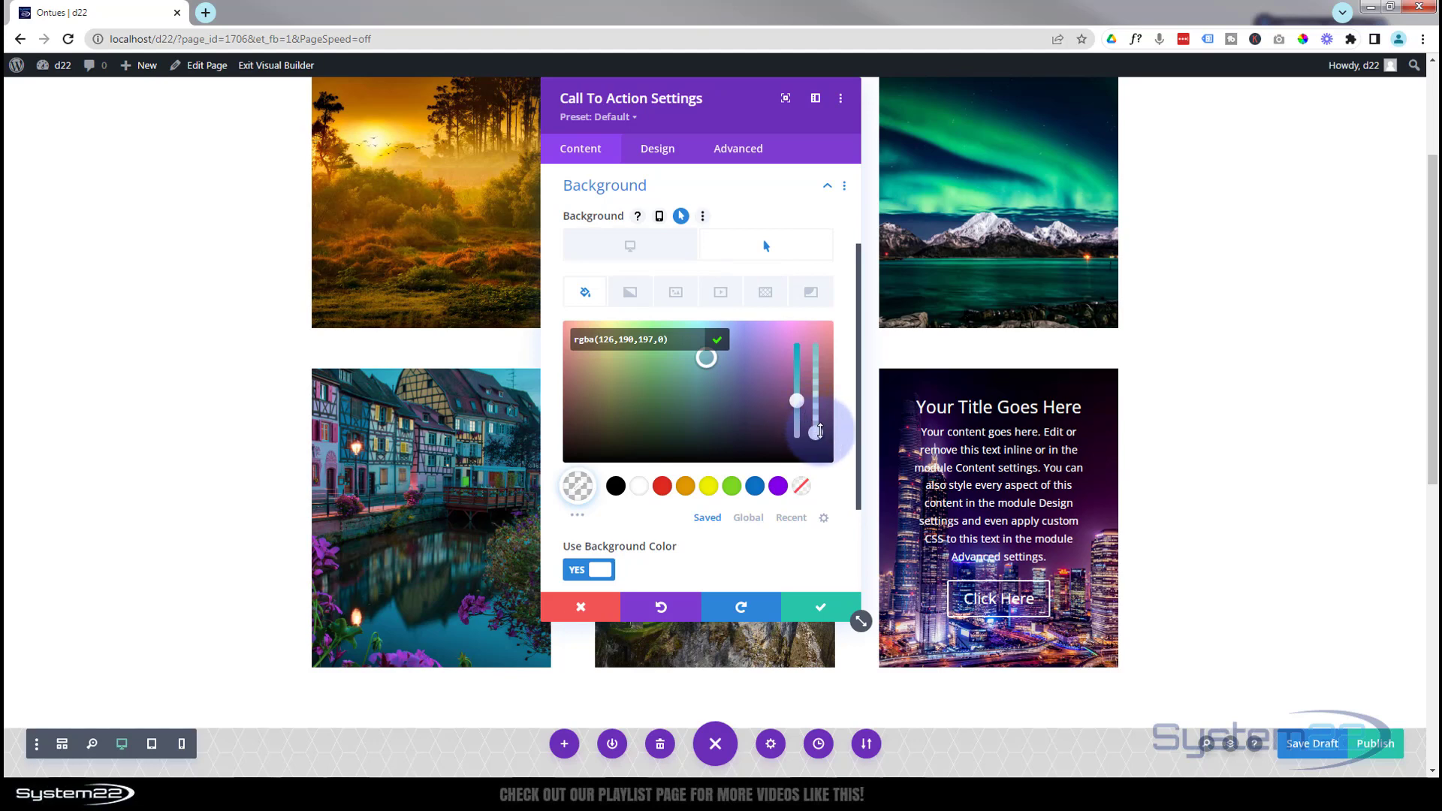
pyautogui.moveTo(820, 417); pyautogui.dragTo(815, 342)
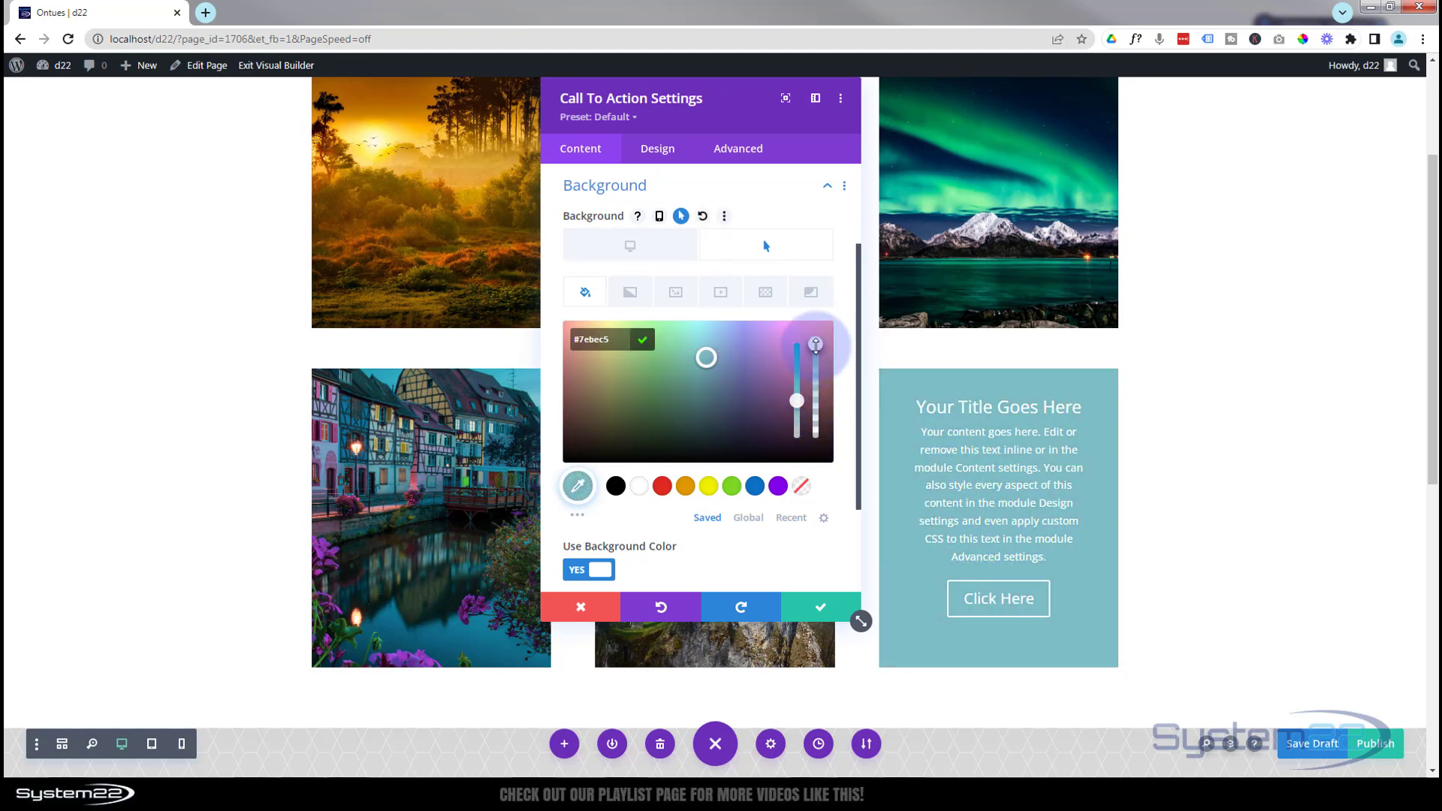
pyautogui.moveTo(820, 367); pyautogui.dragTo(821, 392)
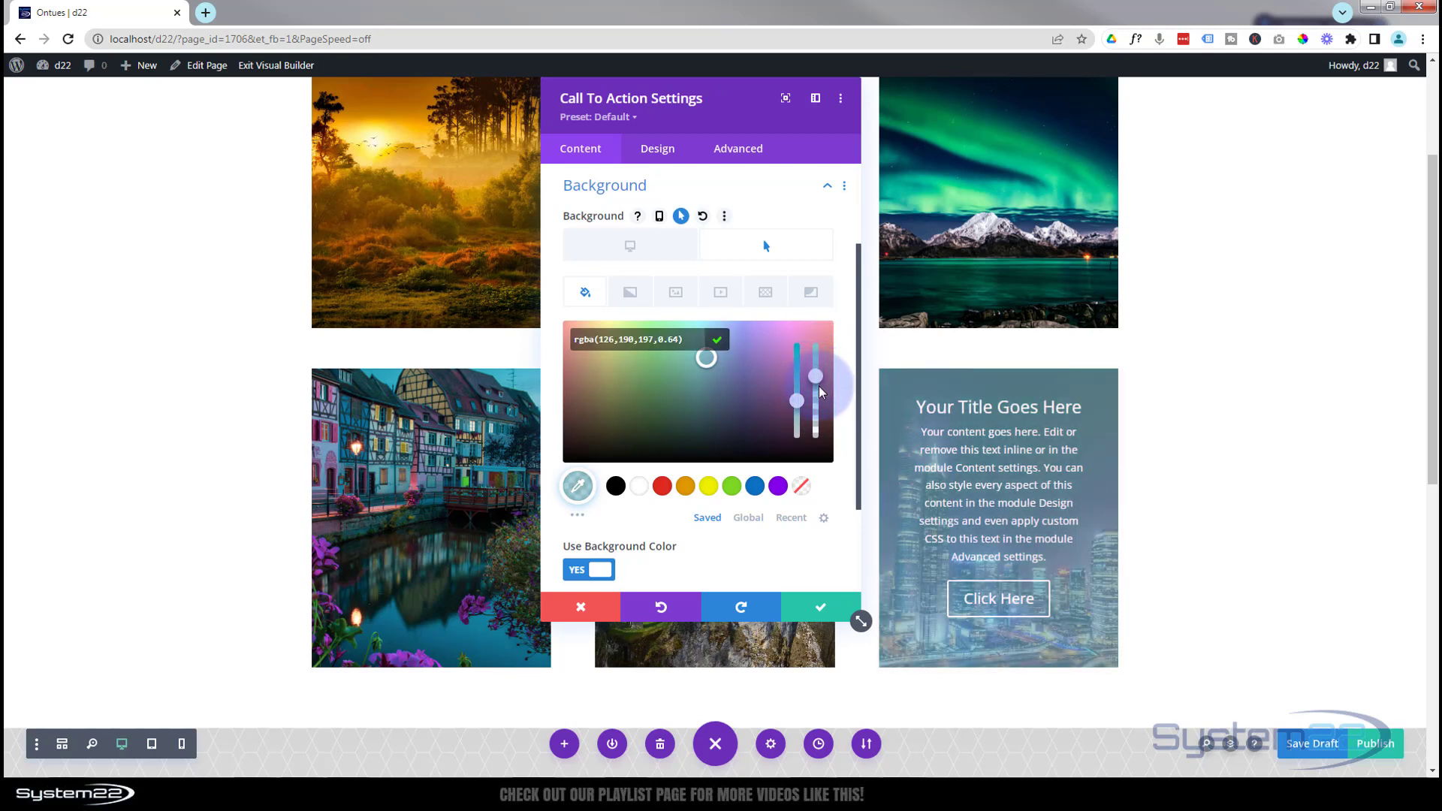
pyautogui.moveTo(816, 374); pyautogui.dragTo(817, 336)
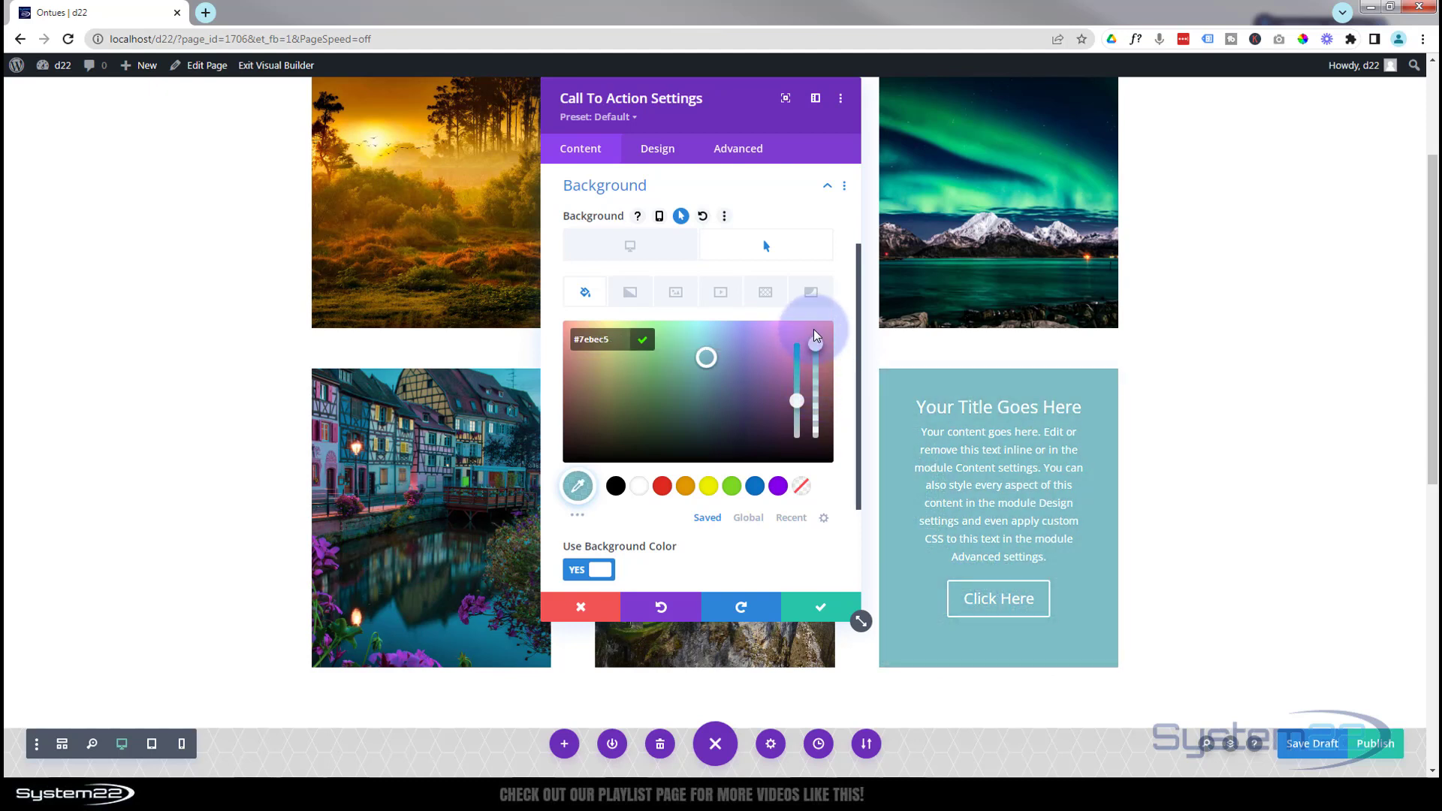
# Save the module's settings and save the page as a draft.
pyautogui.click(824, 611)
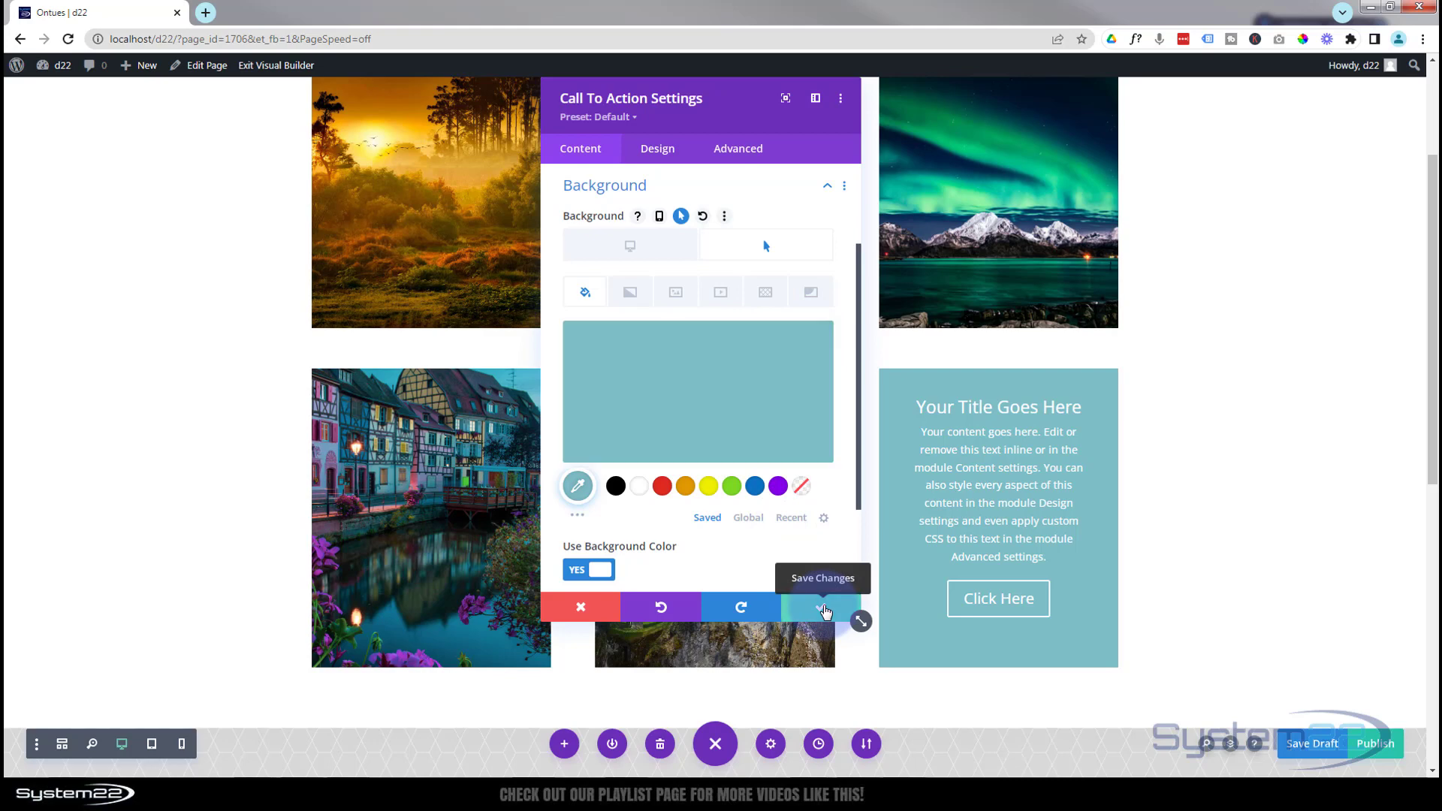
pyautogui.click(824, 611)
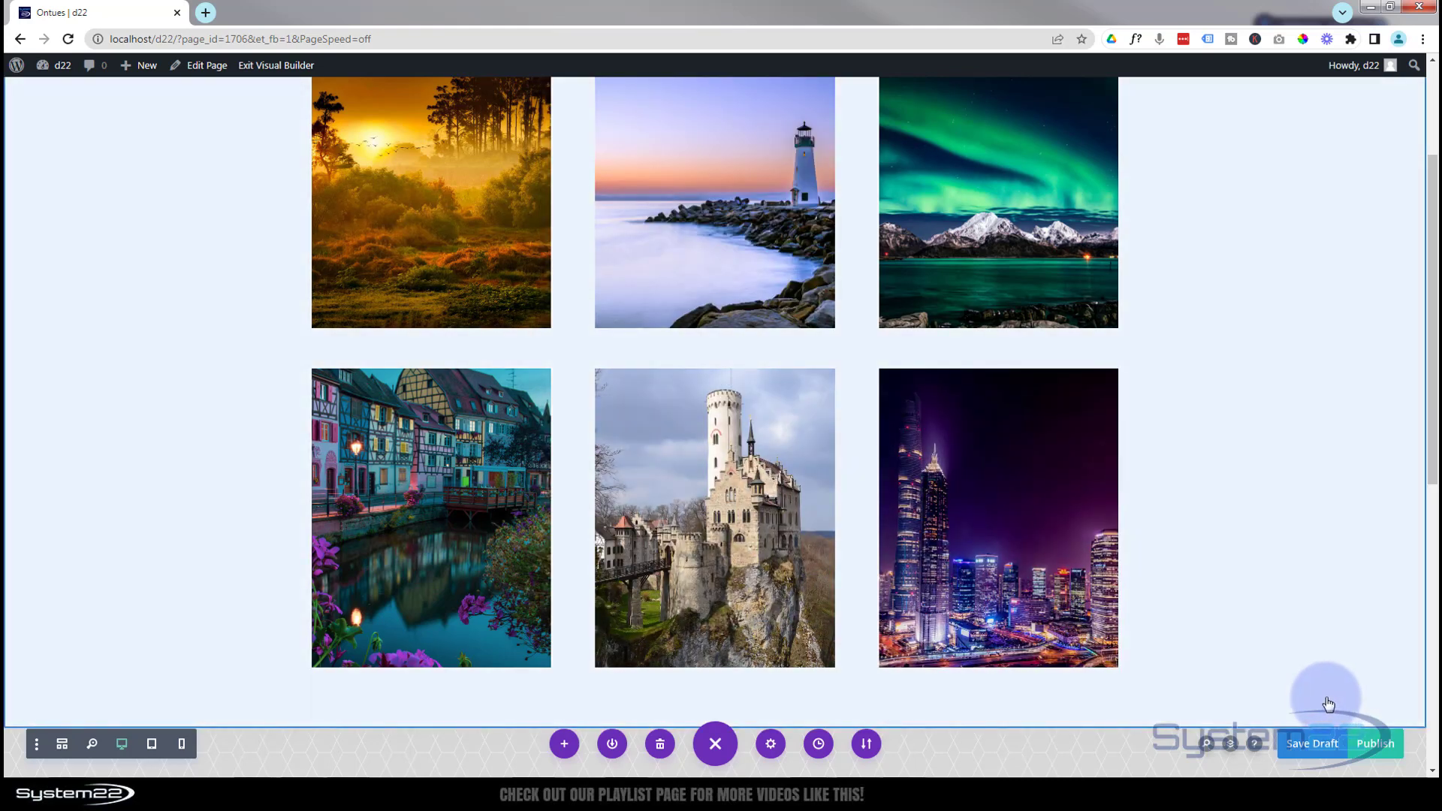
pyautogui.click(1315, 745)
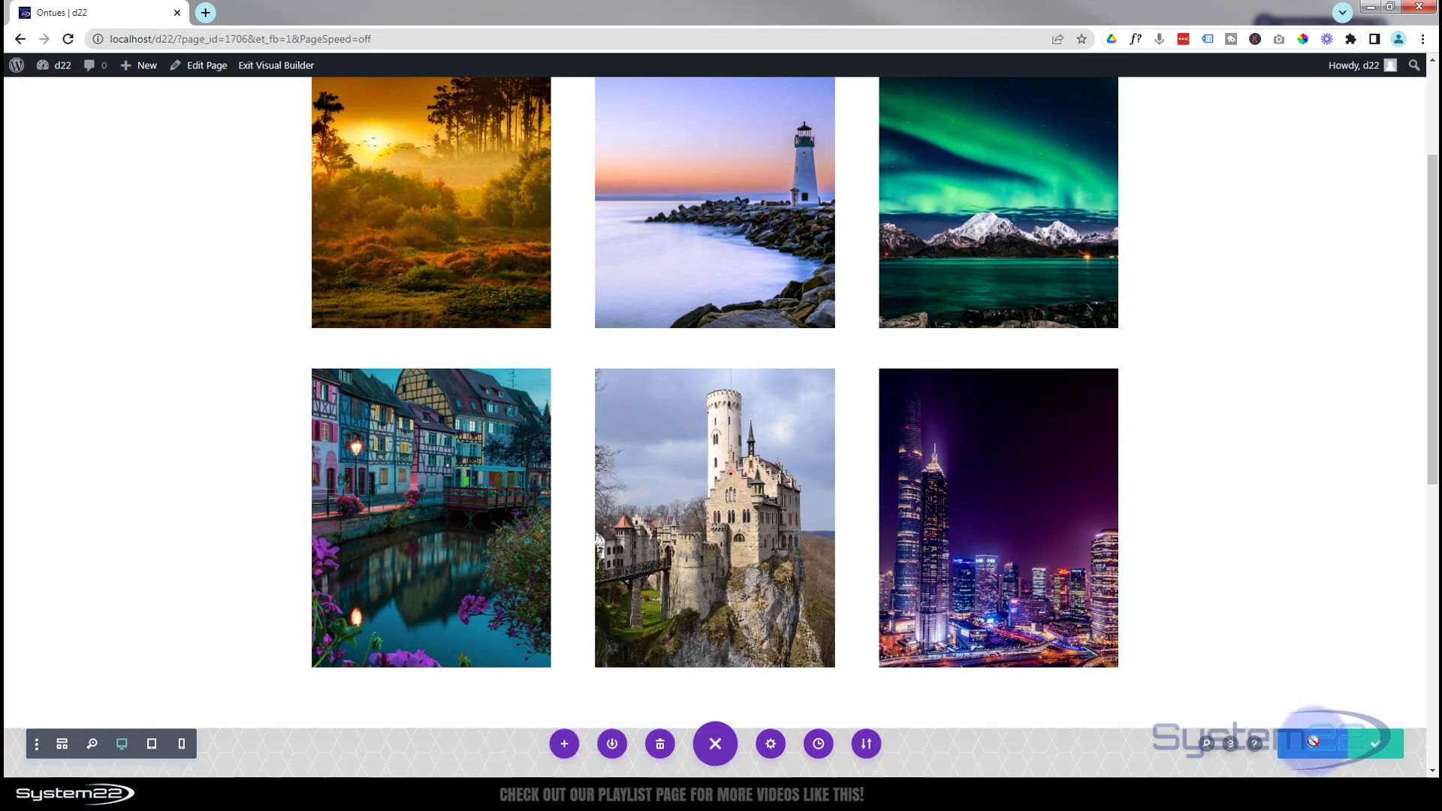
# Exit the Visual Builder and examine the hover effect of each of the second row's three Call To Action modules on the live page.
pyautogui.click(244, 69)
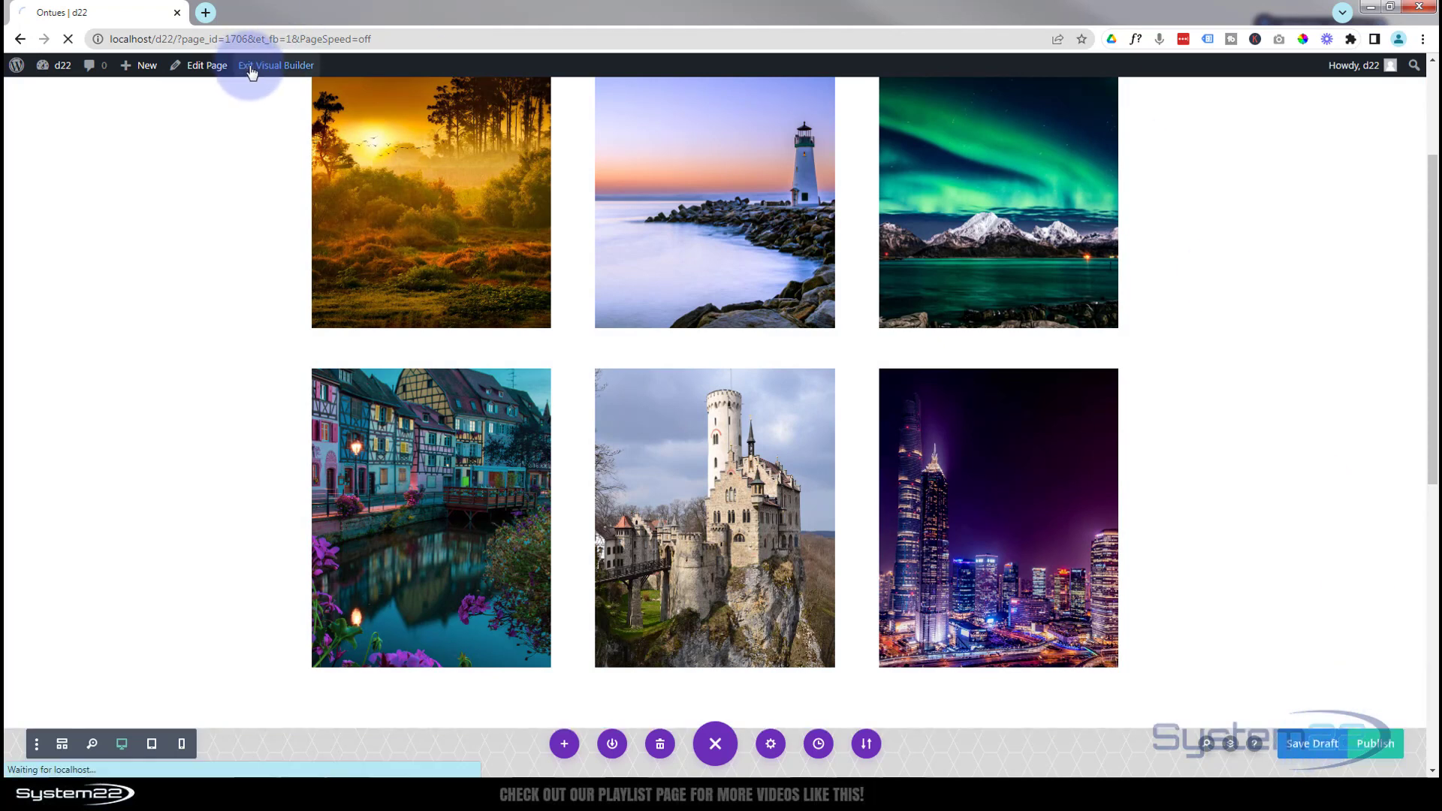
pyautogui.scroll(-5, 221, 263)
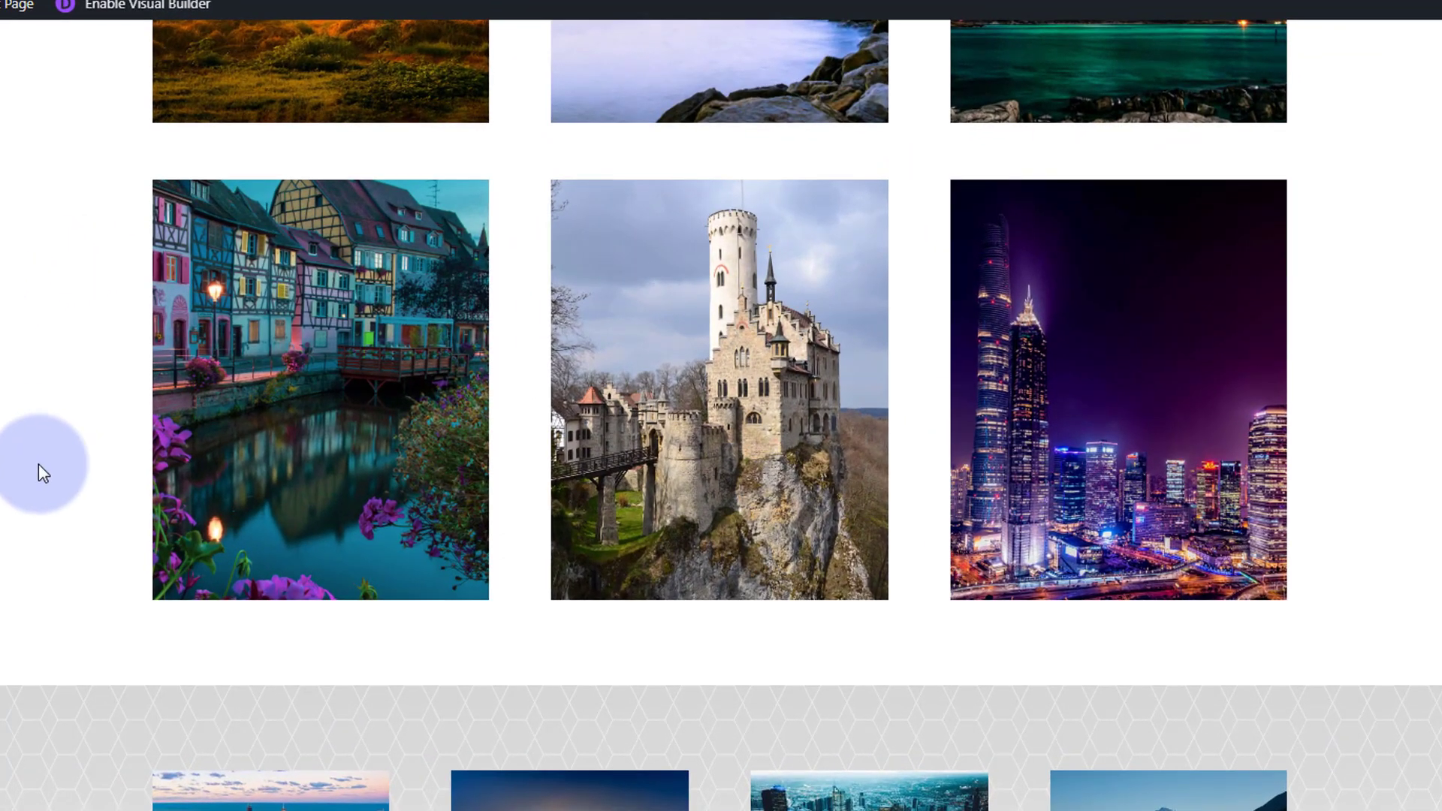
pyautogui.moveTo(226, 484)
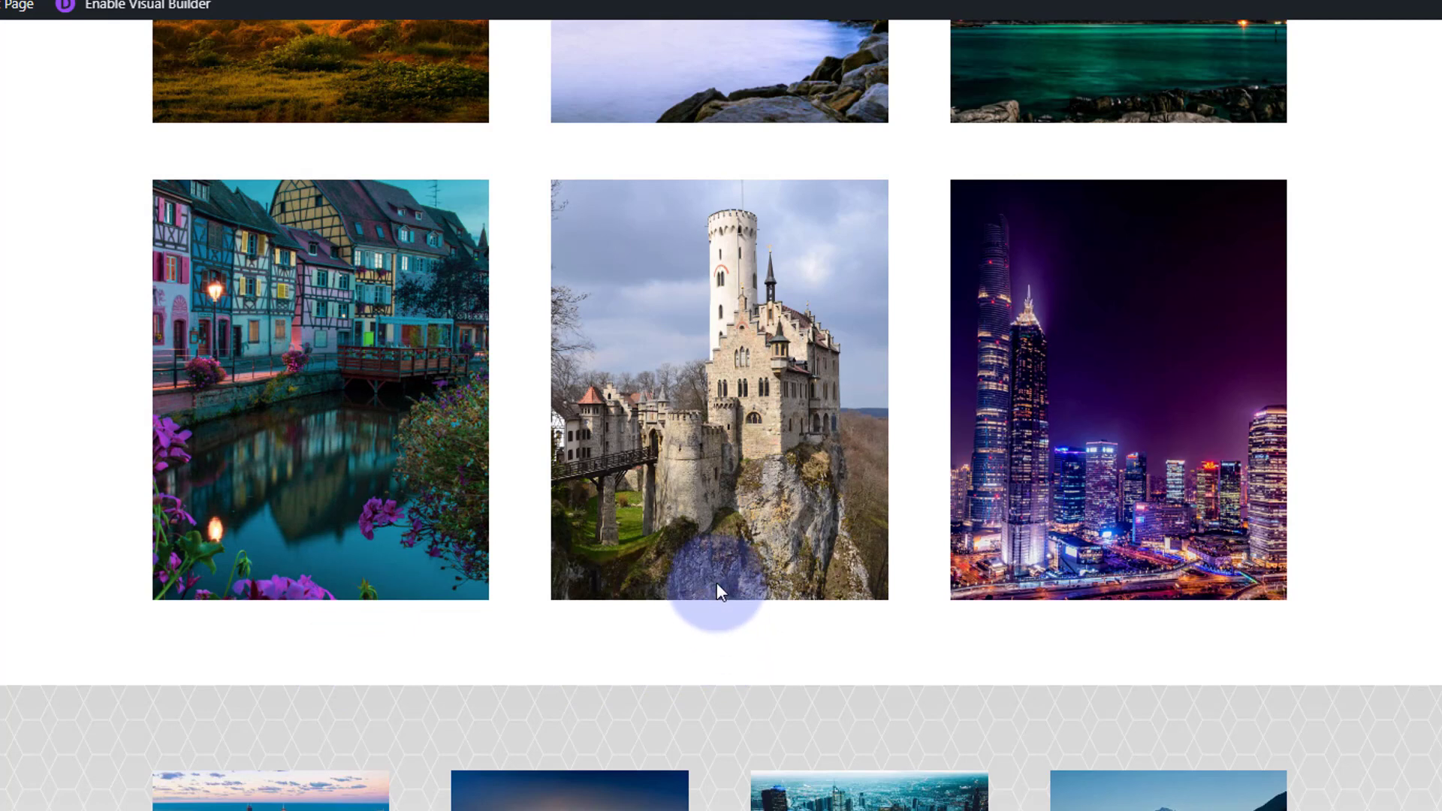
pyautogui.moveTo(714, 518)
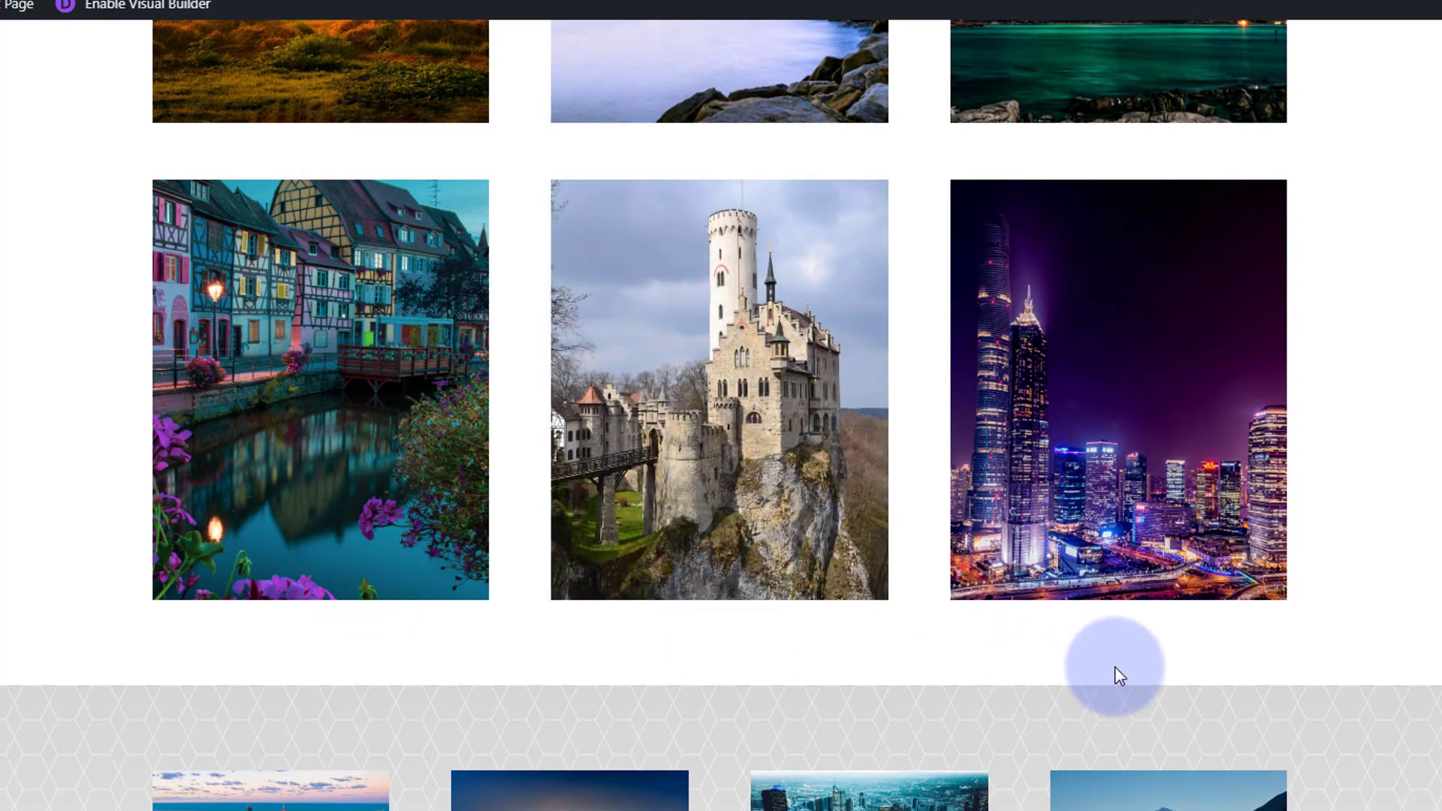
pyautogui.moveTo(1107, 533)
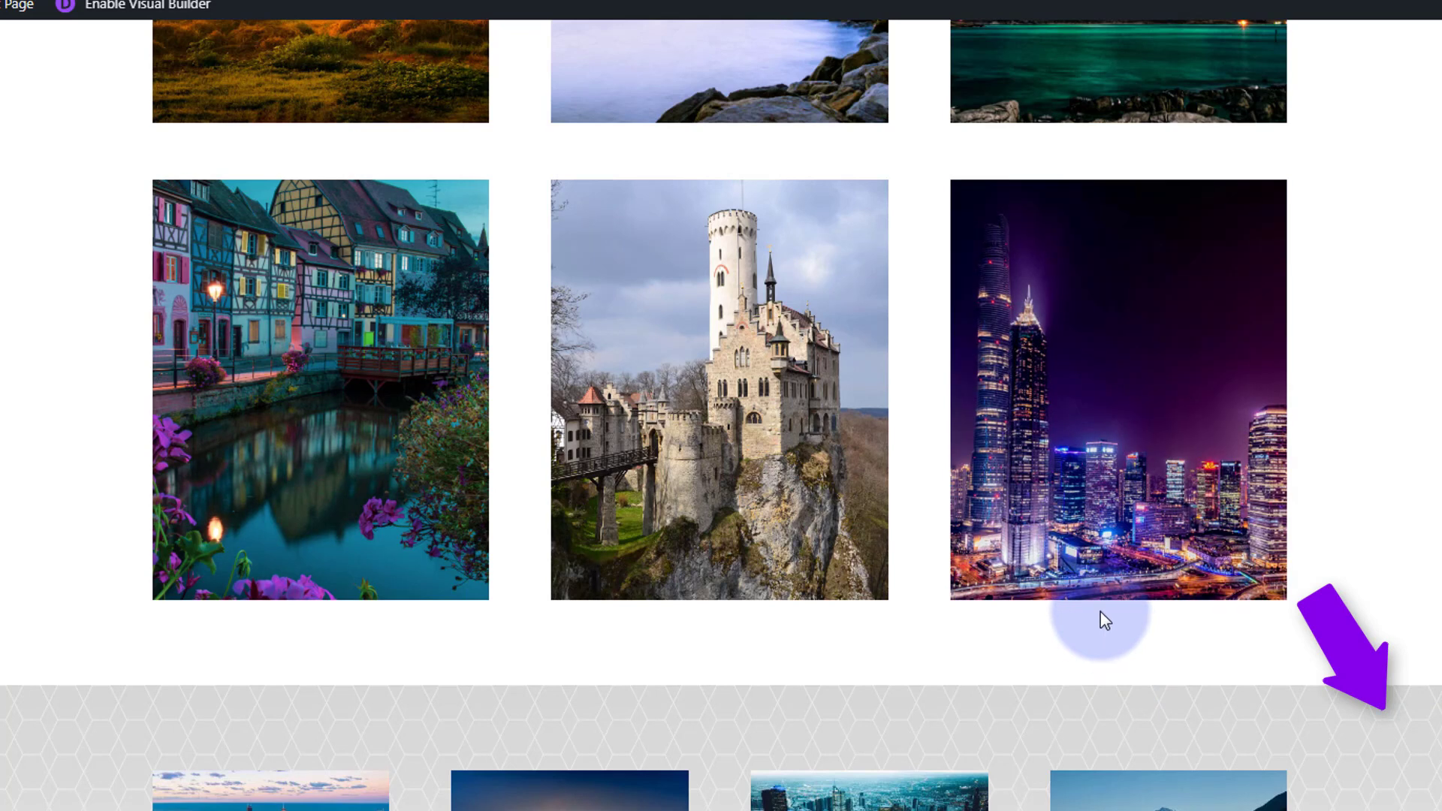
pyautogui.moveTo(1088, 567)
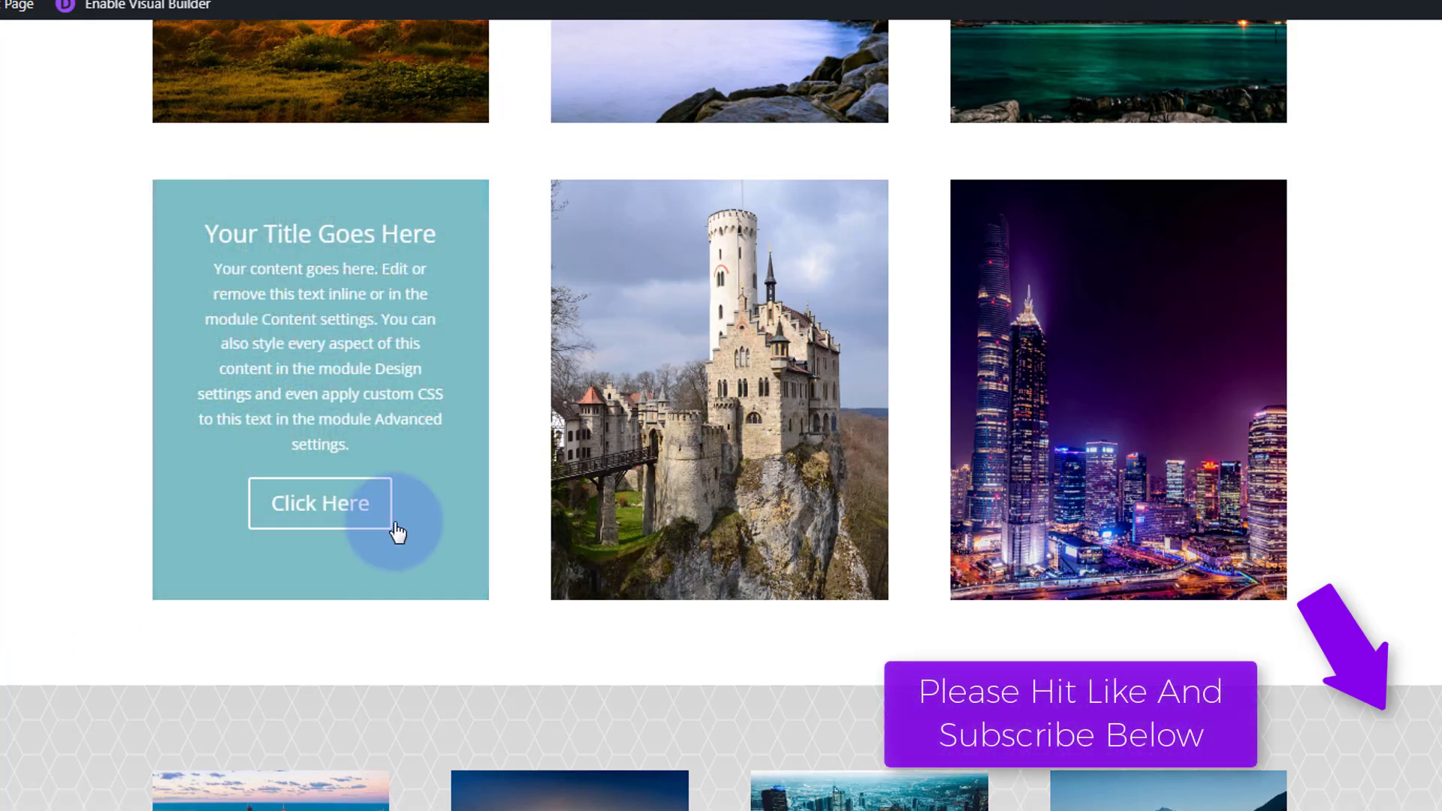
pyautogui.moveTo(628, 498)
pyautogui.moveTo(1018, 514)
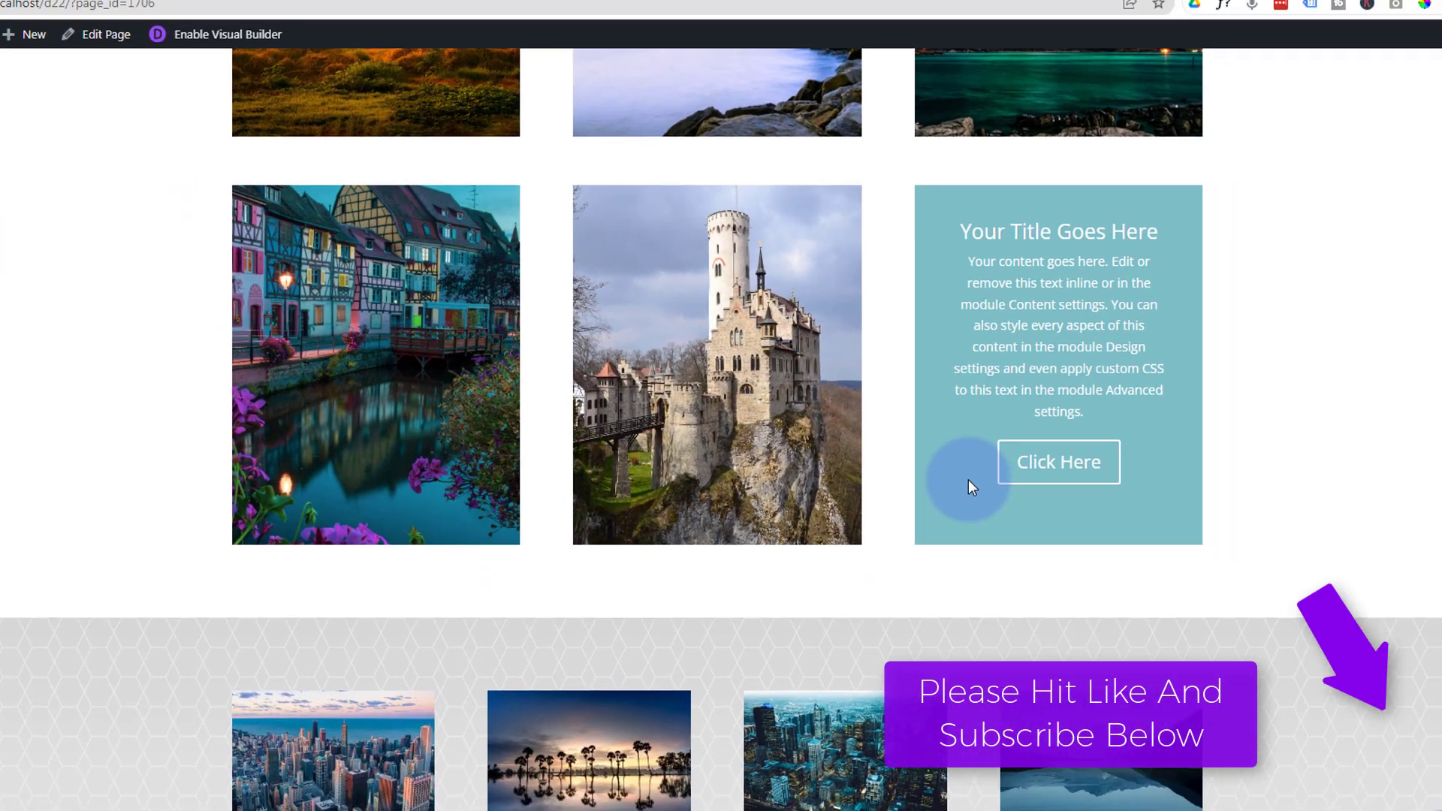
# Compare the hover effects of the Call To Action modules across both image rows on the live page.
pyautogui.scroll(3, 1016, 520)
pyautogui.scroll(1, 923, 438)
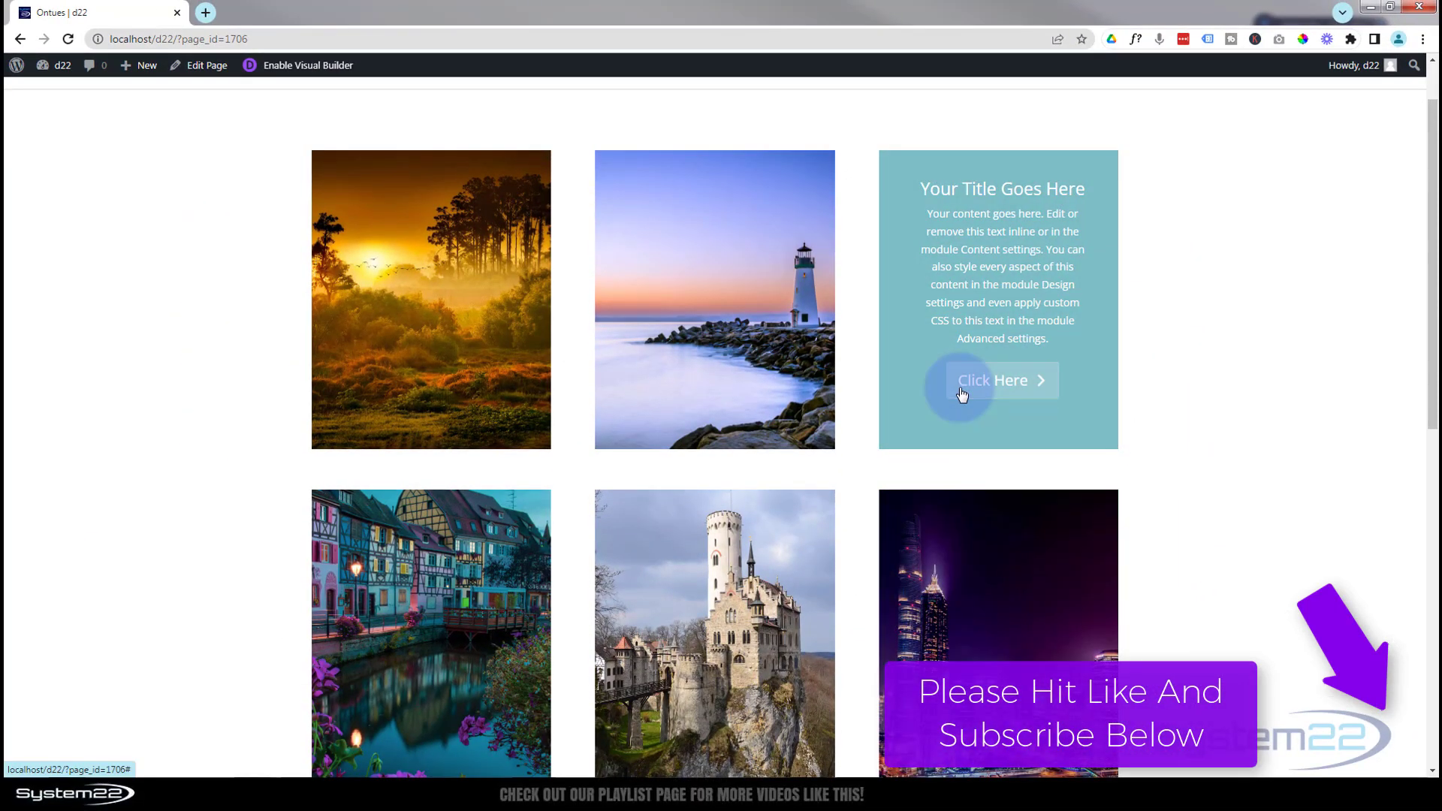
pyautogui.moveTo(725, 377)
pyautogui.moveTo(438, 359)
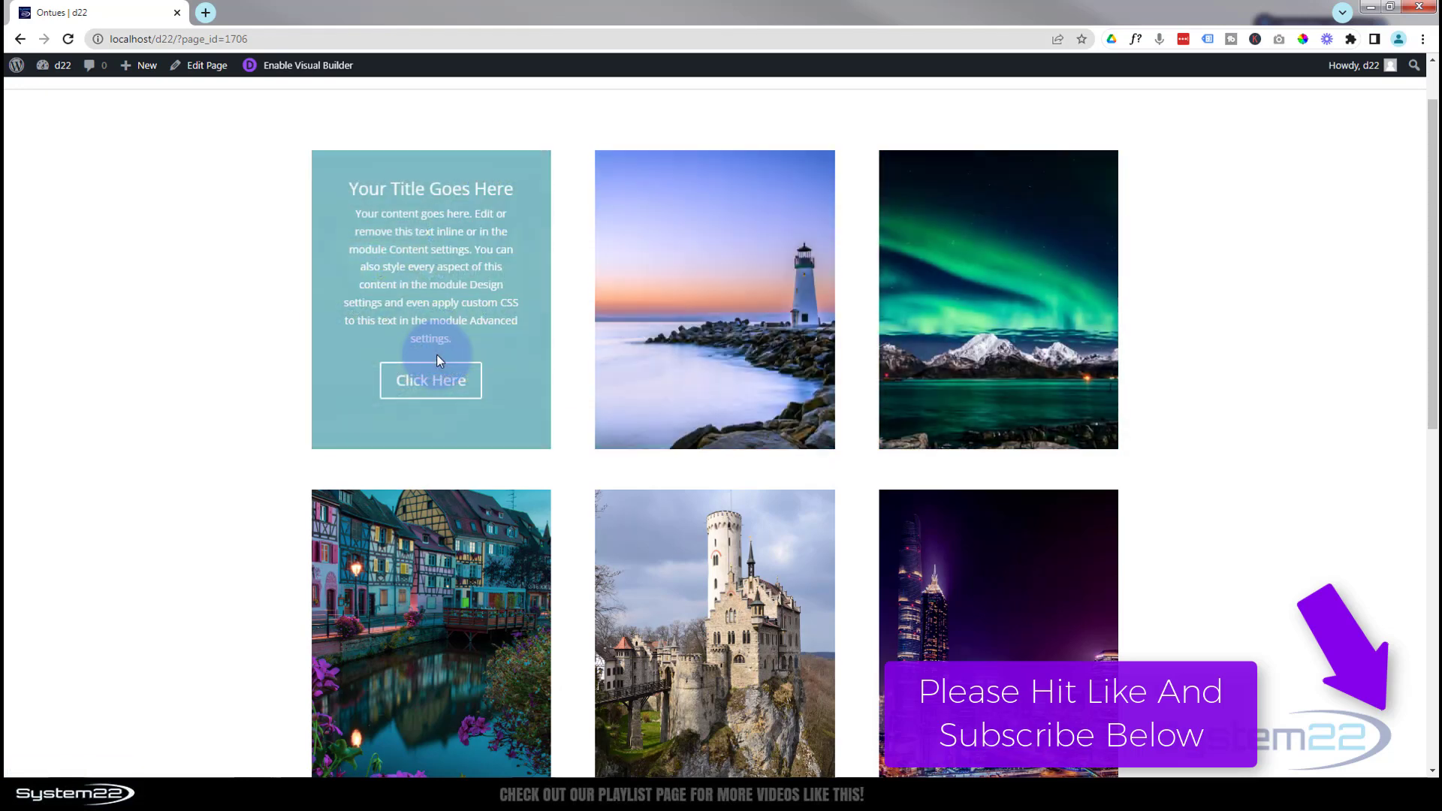
pyautogui.moveTo(433, 529)
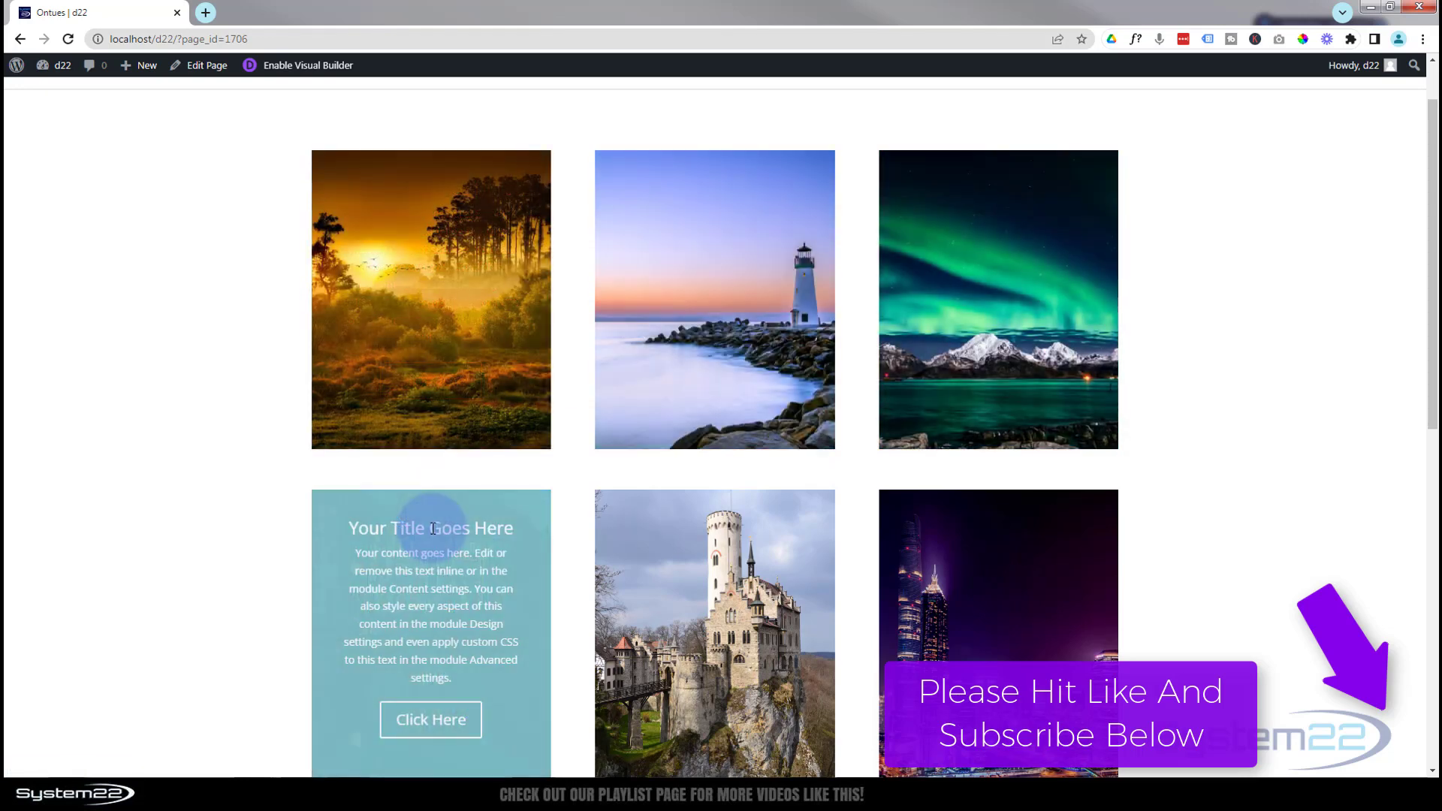
pyautogui.moveTo(685, 565)
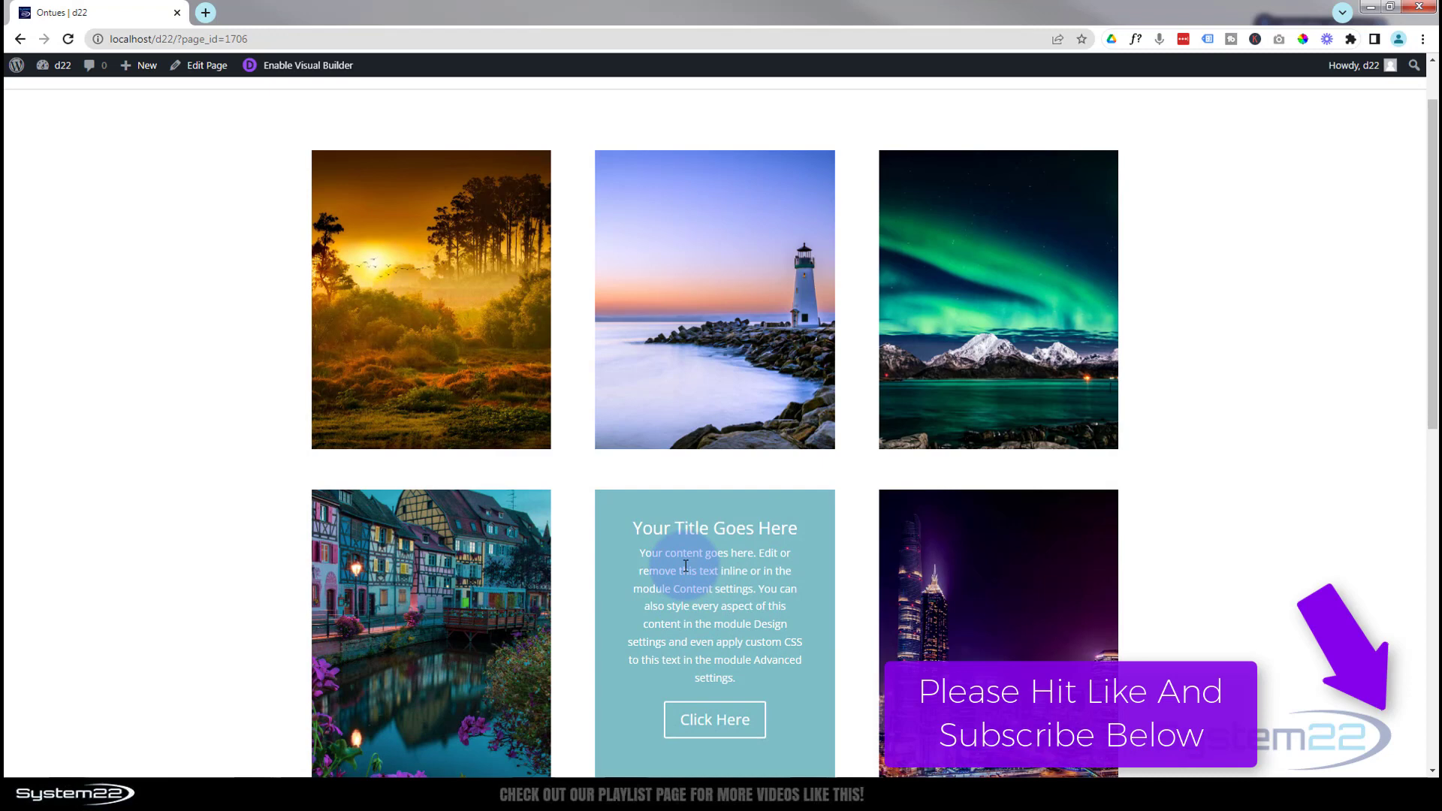
pyautogui.scroll(-1, 682, 567)
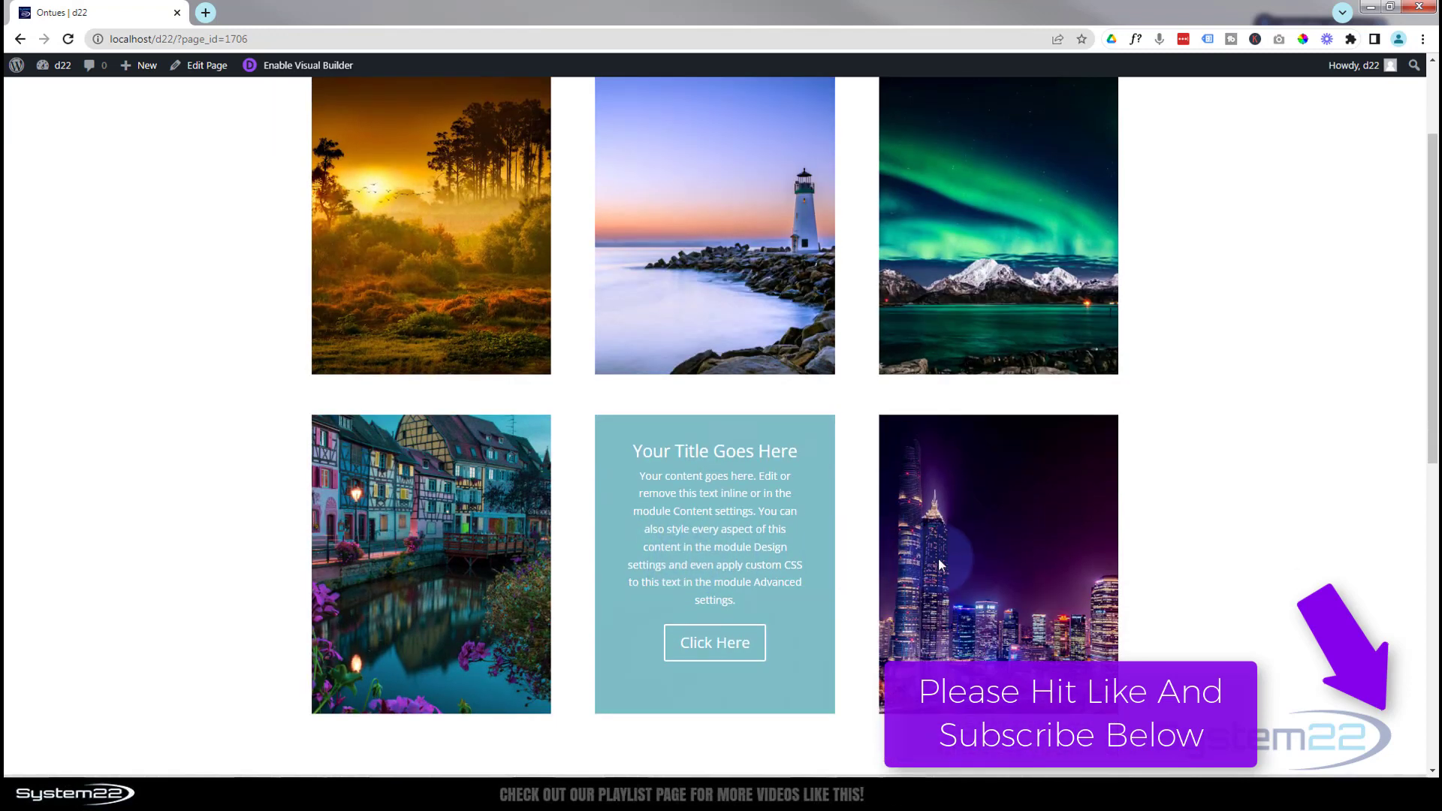
pyautogui.moveTo(944, 565)
pyautogui.moveTo(772, 553)
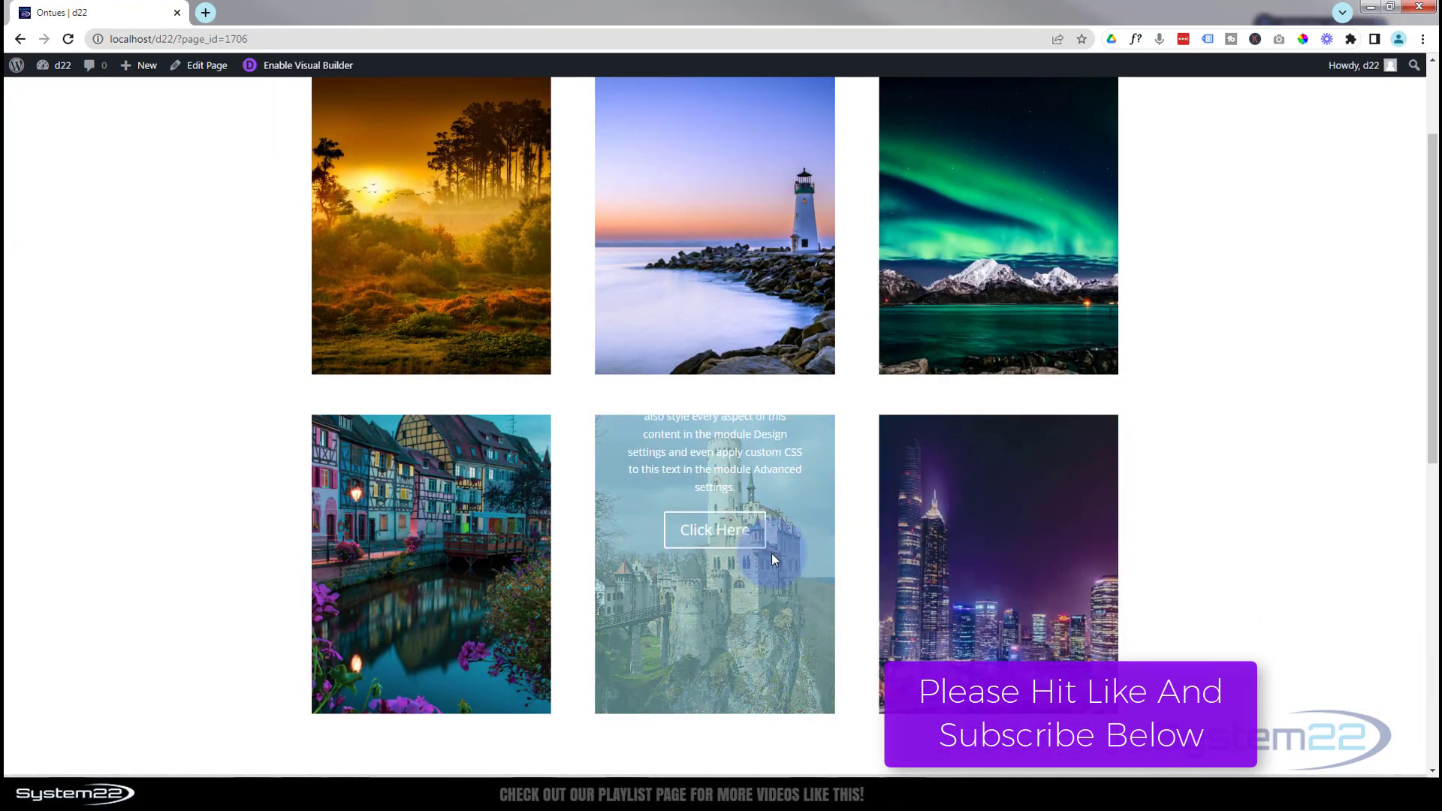
pyautogui.scroll(1, 741, 564)
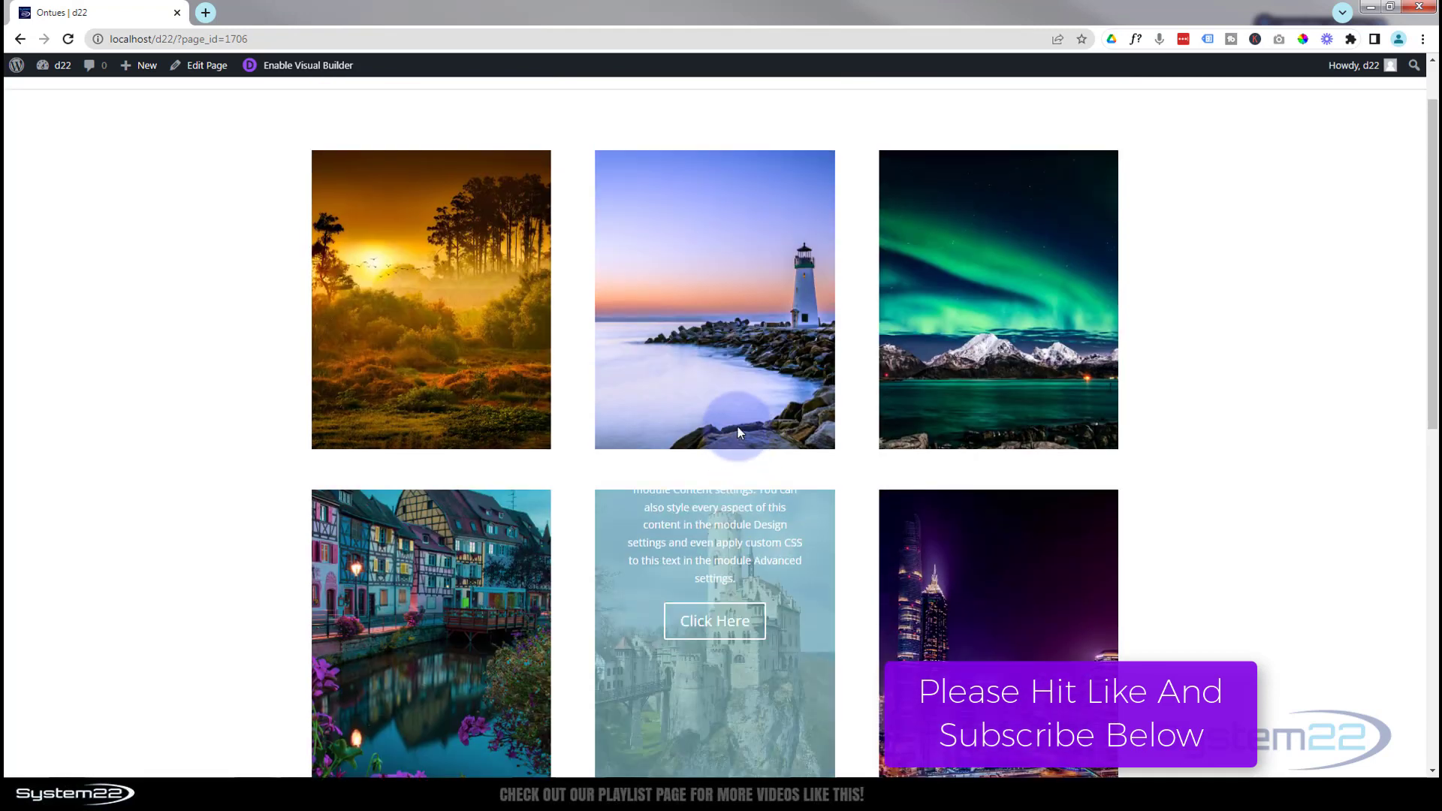
pyautogui.moveTo(738, 418)
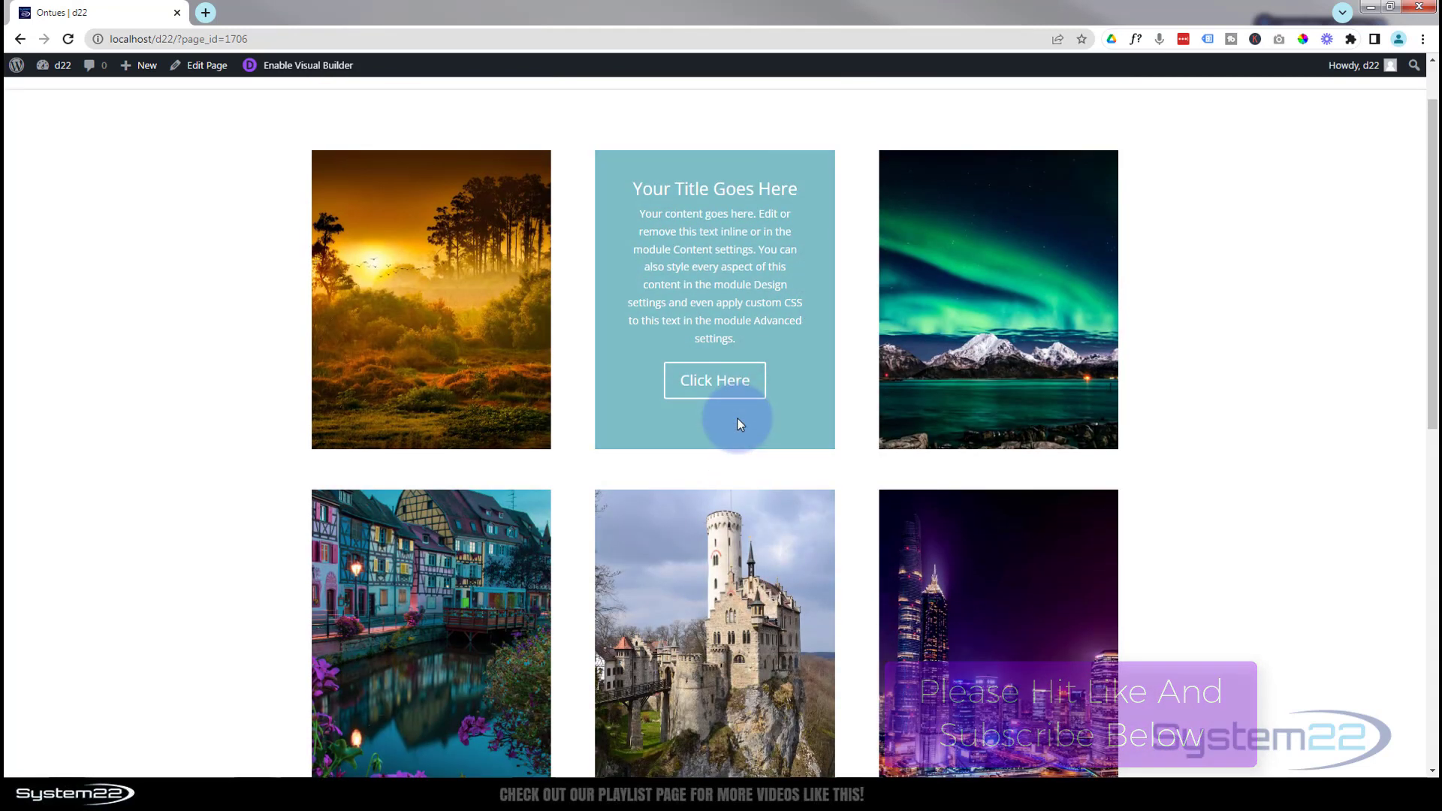